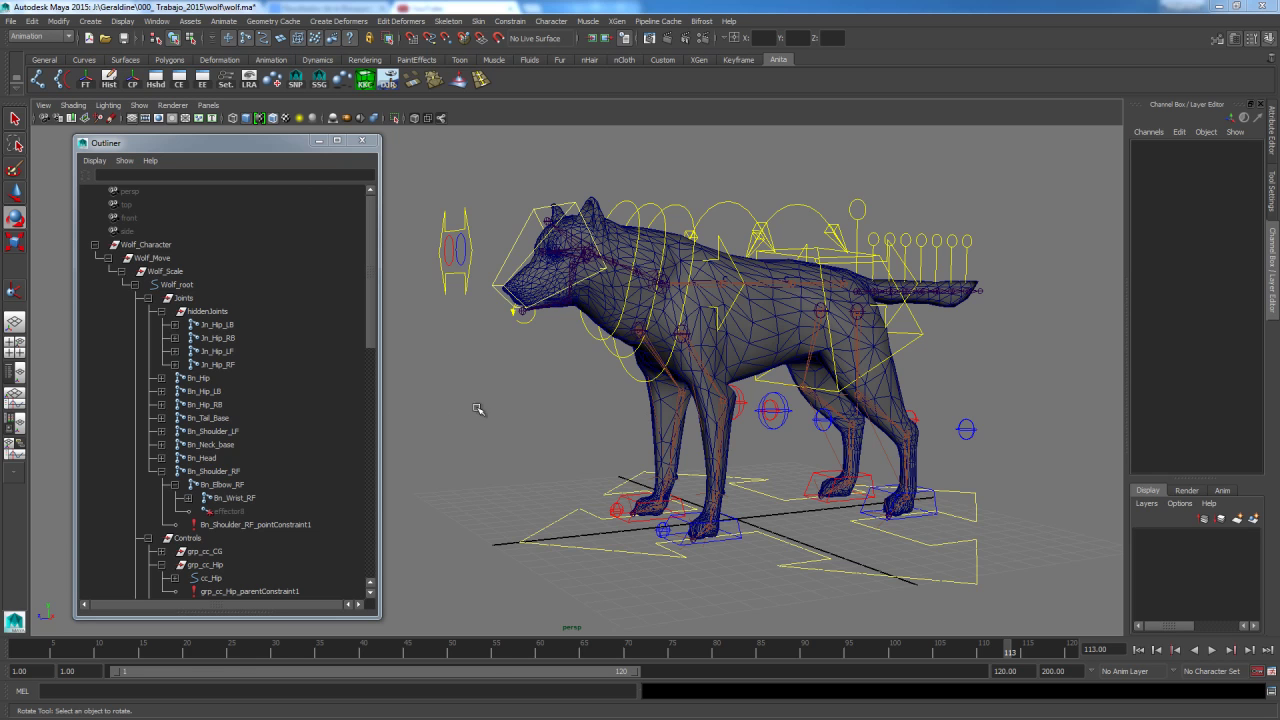
Turn off the visibility of the hiddenJoints group
click(212, 313)
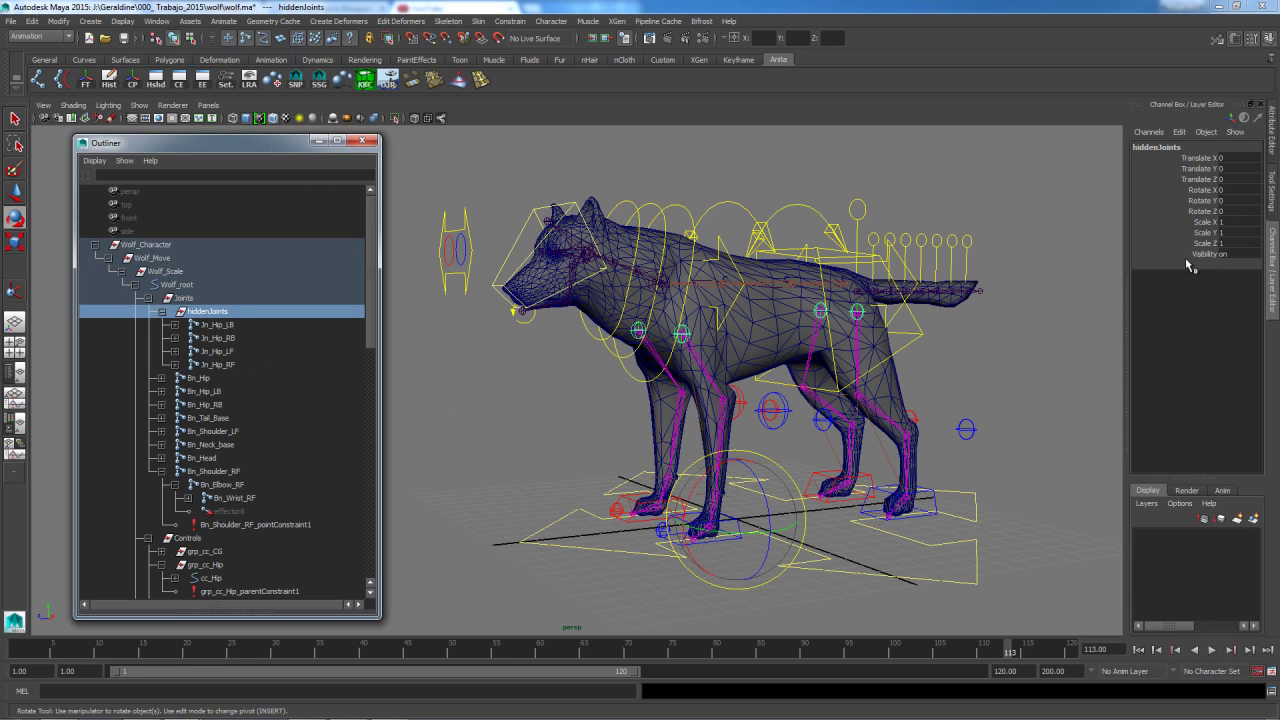
double_click(1226, 255)
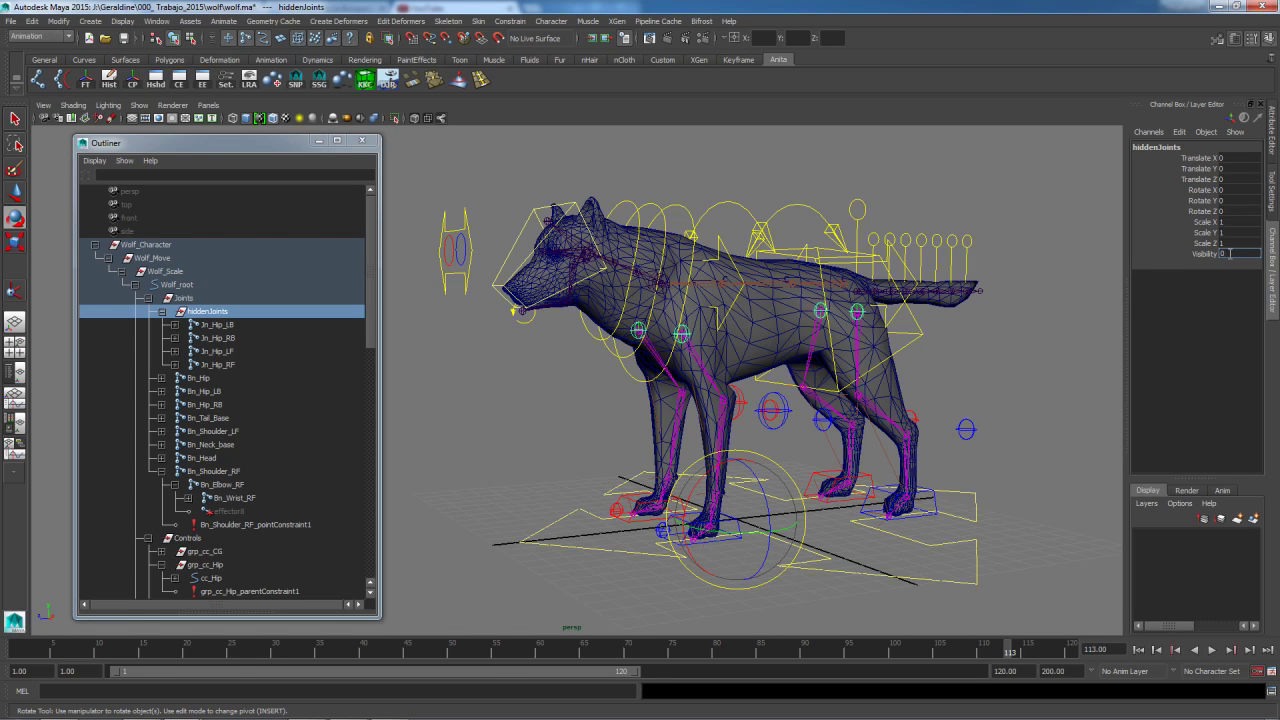
key(Return)
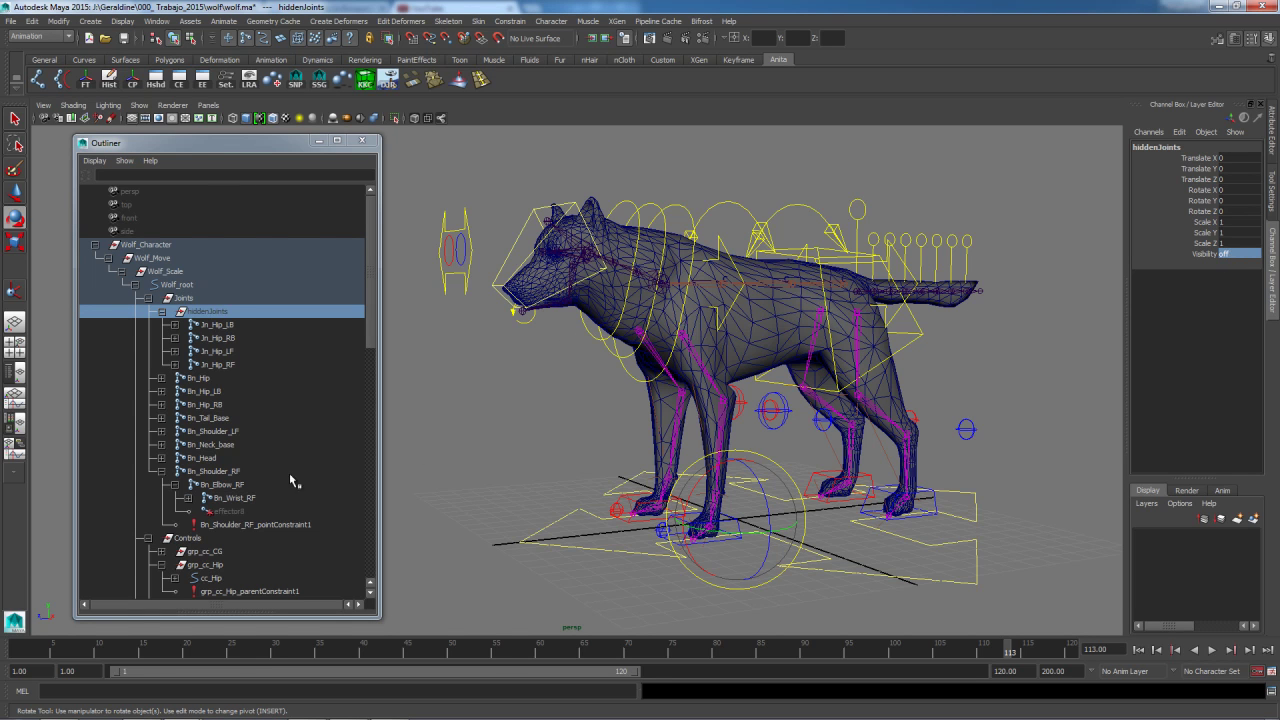
Turn off the visibility of the hidden and ik groups inside the Xtras group
scroll(262, 500, down, 15)
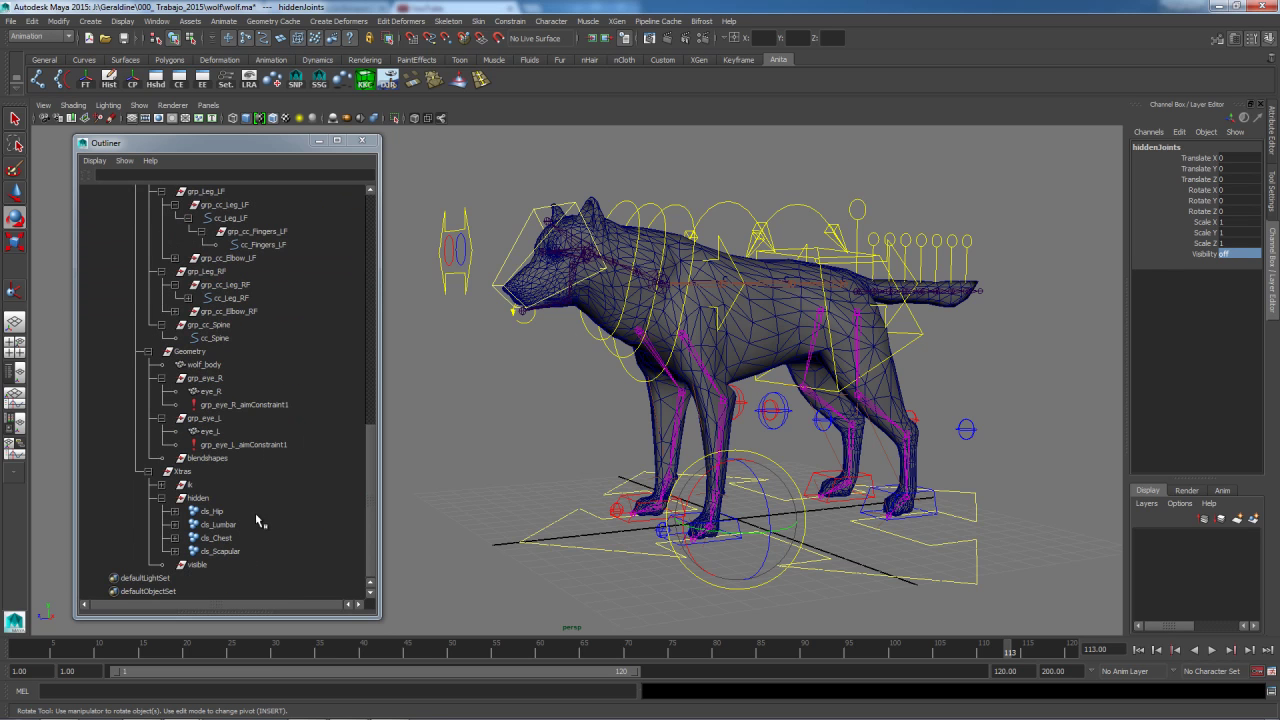
click(194, 500)
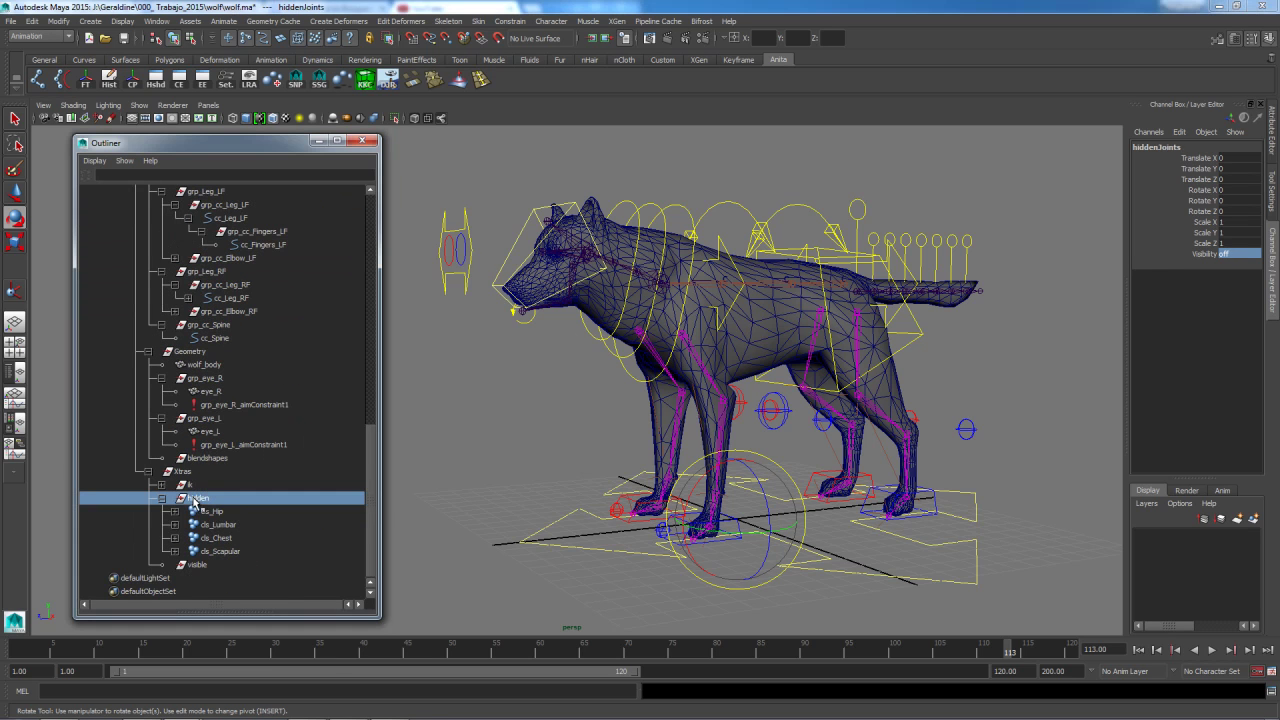
click(1235, 254)
text(0)
key(Return)
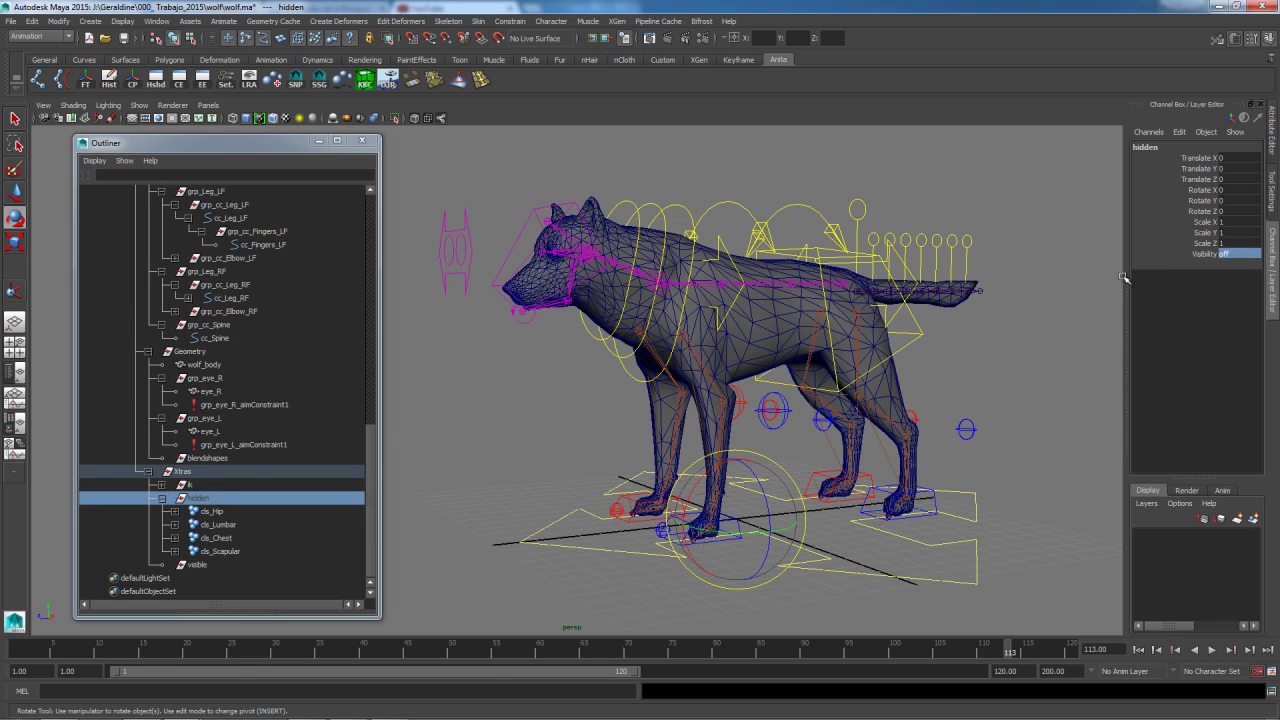
click(208, 486)
click(1240, 254)
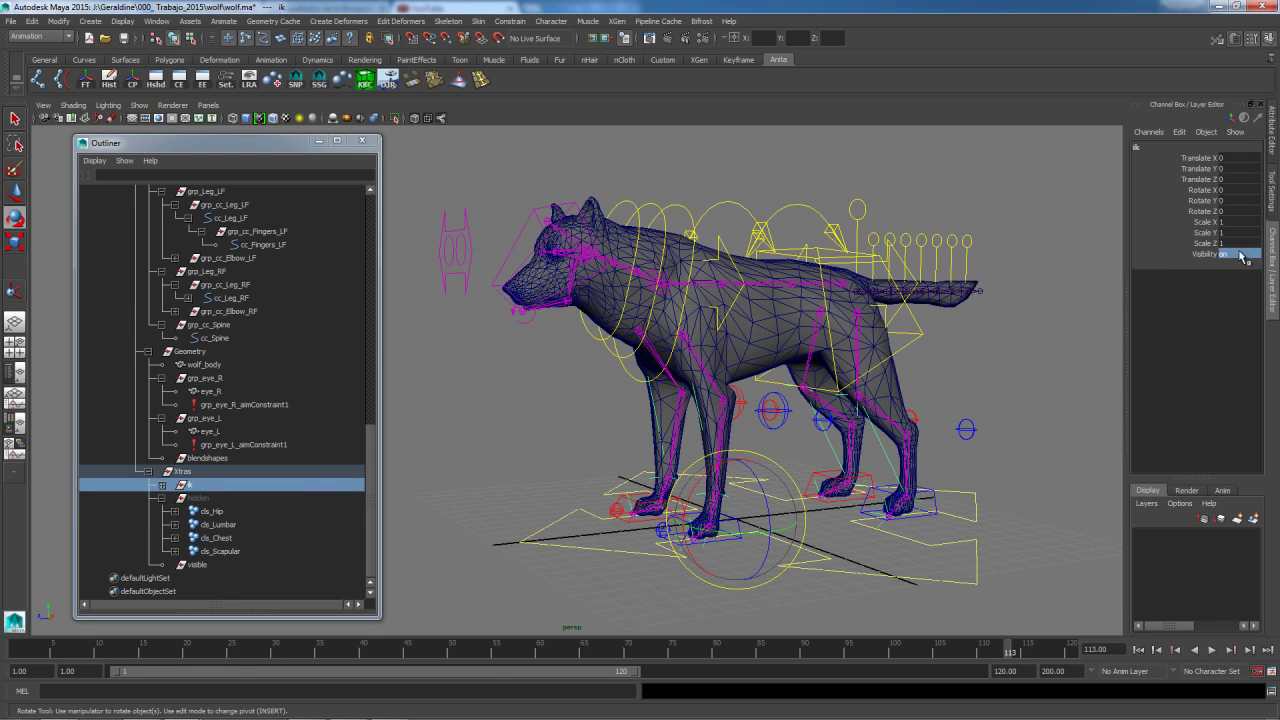
text(0)
key(Return)
Clear the selection and save the wolf scene
click(946, 393)
alt+drag(943, 394, 443, 200)
click(123, 38)
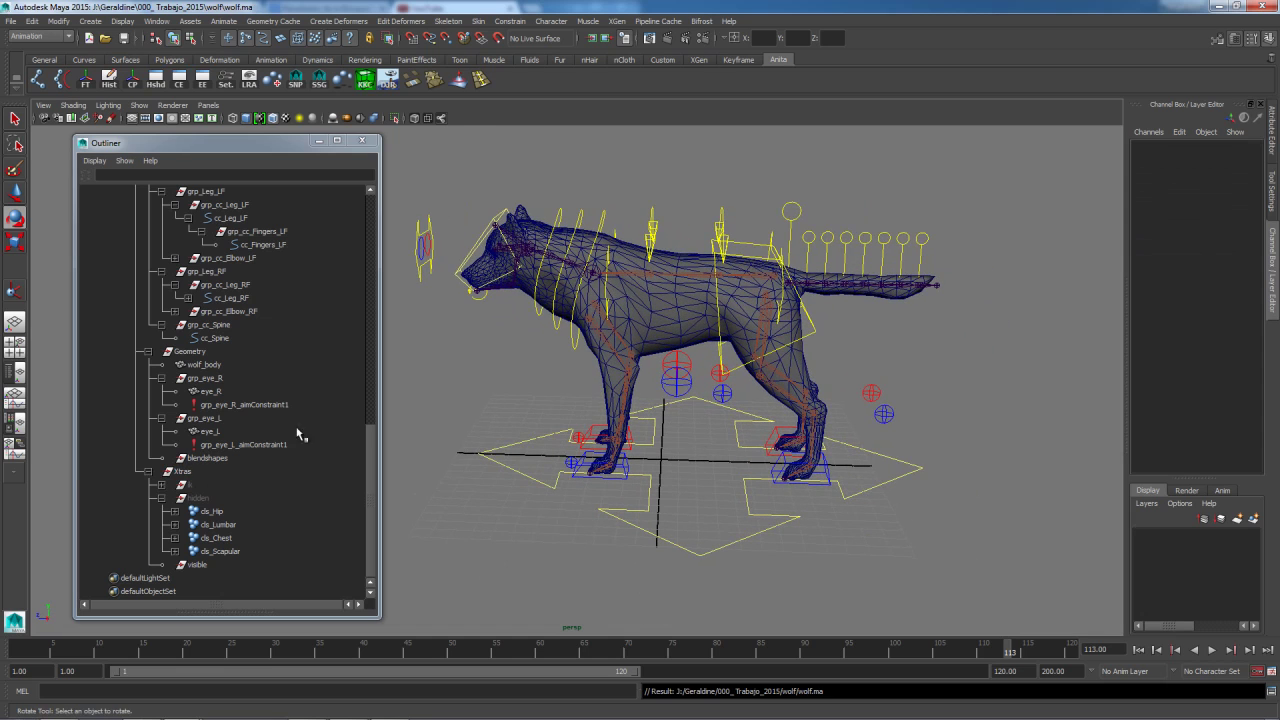
Select all the wolf's tail joints one after another, from Bn_Tail_Base to the last bone at the tip
alt+drag(645, 456, 783, 473)
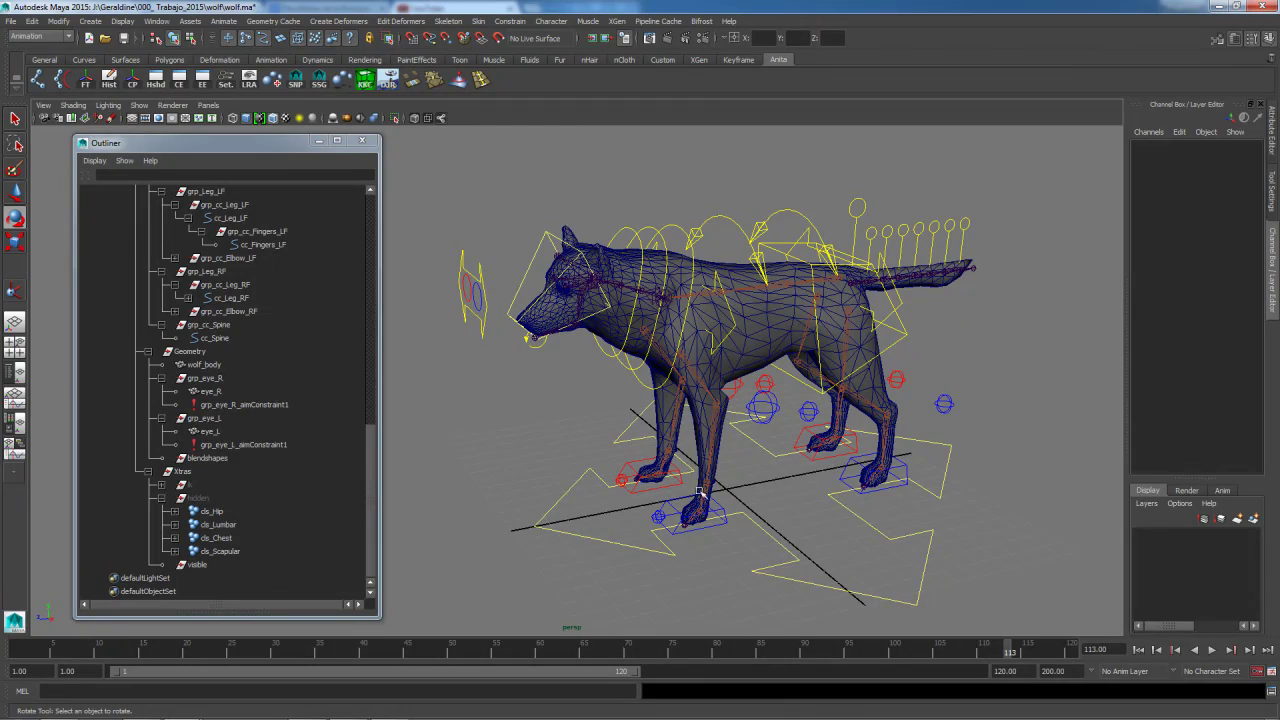
alt+drag(878, 508, 726, 520)
alt+middle_drag(850, 472, 763, 523)
alt+right_drag(763, 523, 1106, 549)
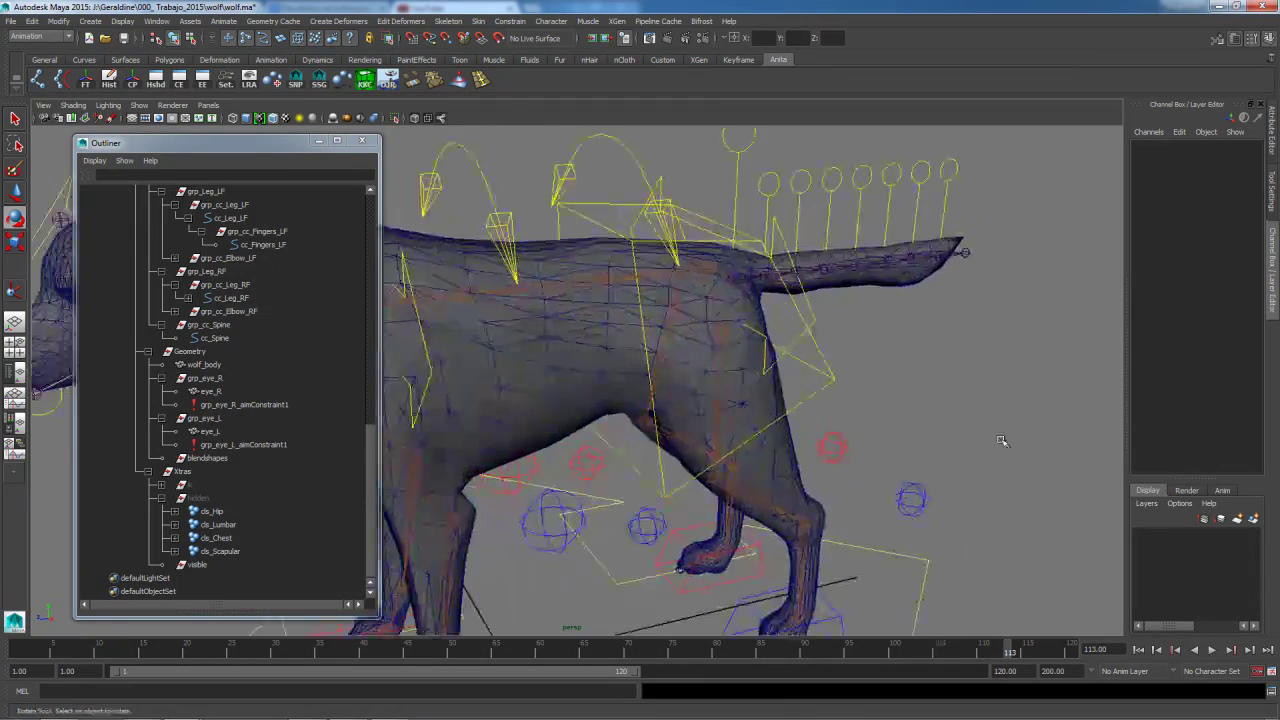
alt+middle_drag(884, 412, 794, 455)
alt+right_drag(795, 455, 1082, 544)
click(707, 287)
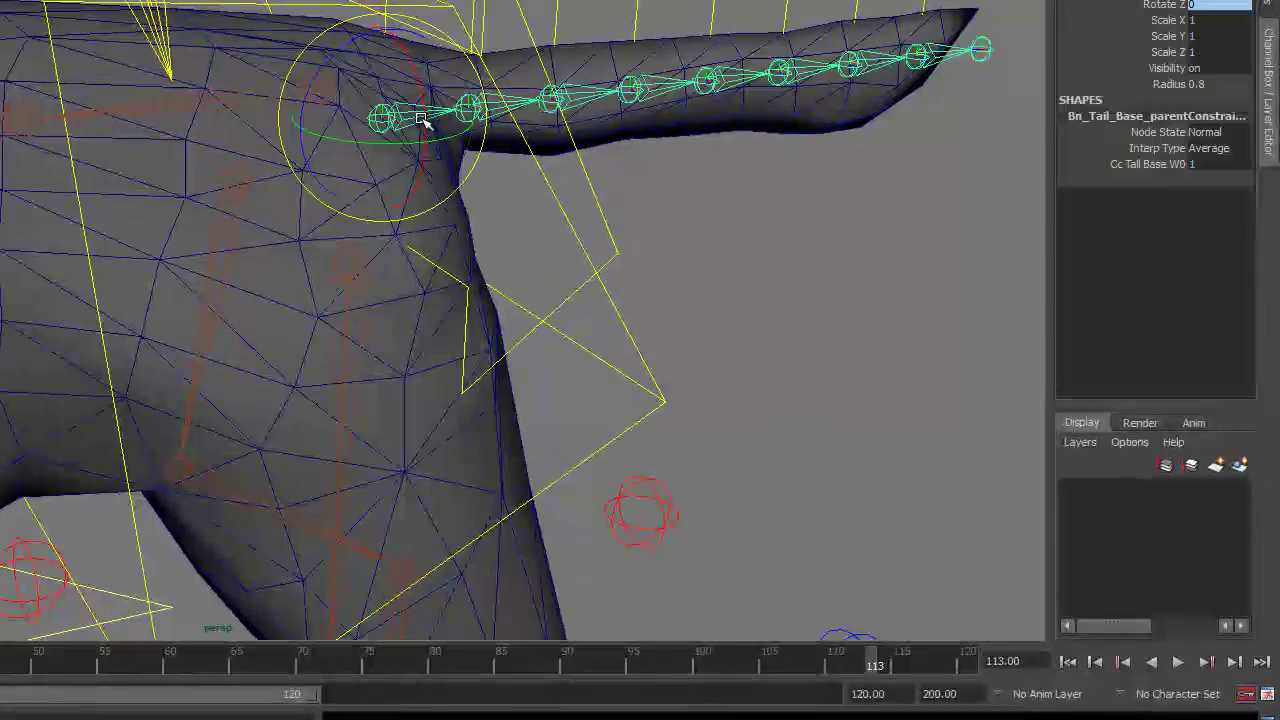
key(q)
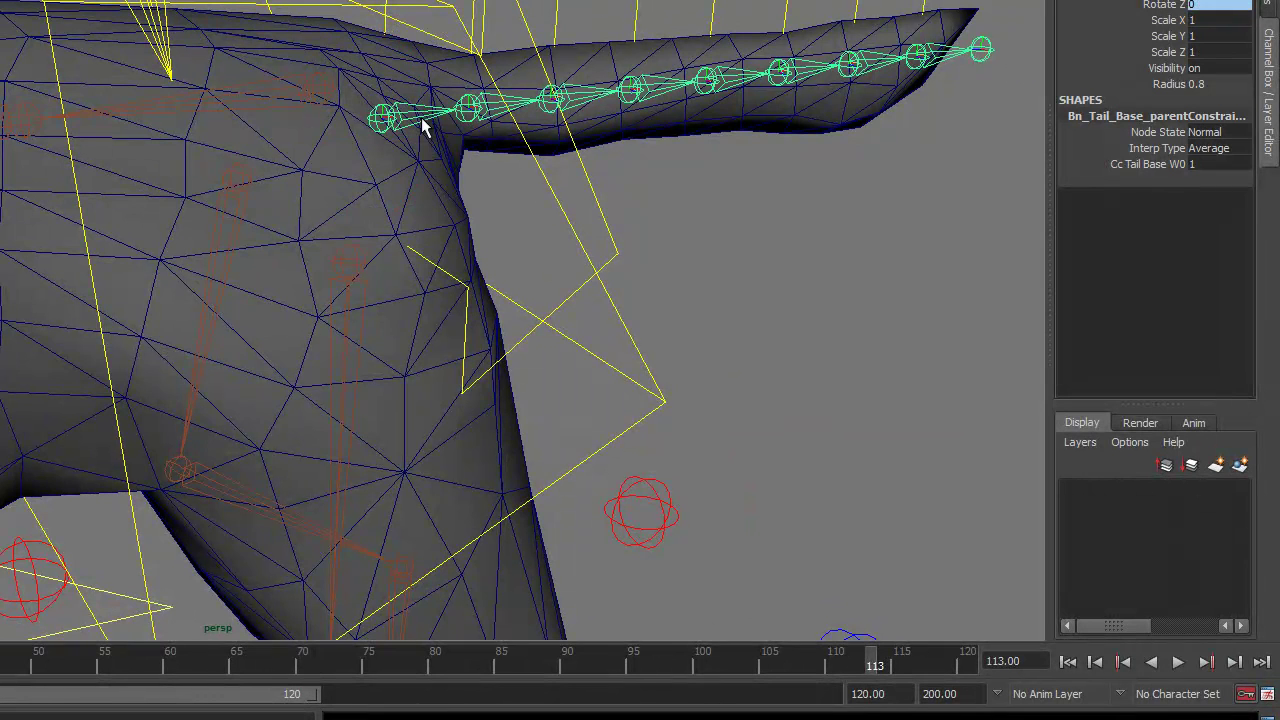
click(487, 109)
click(571, 105)
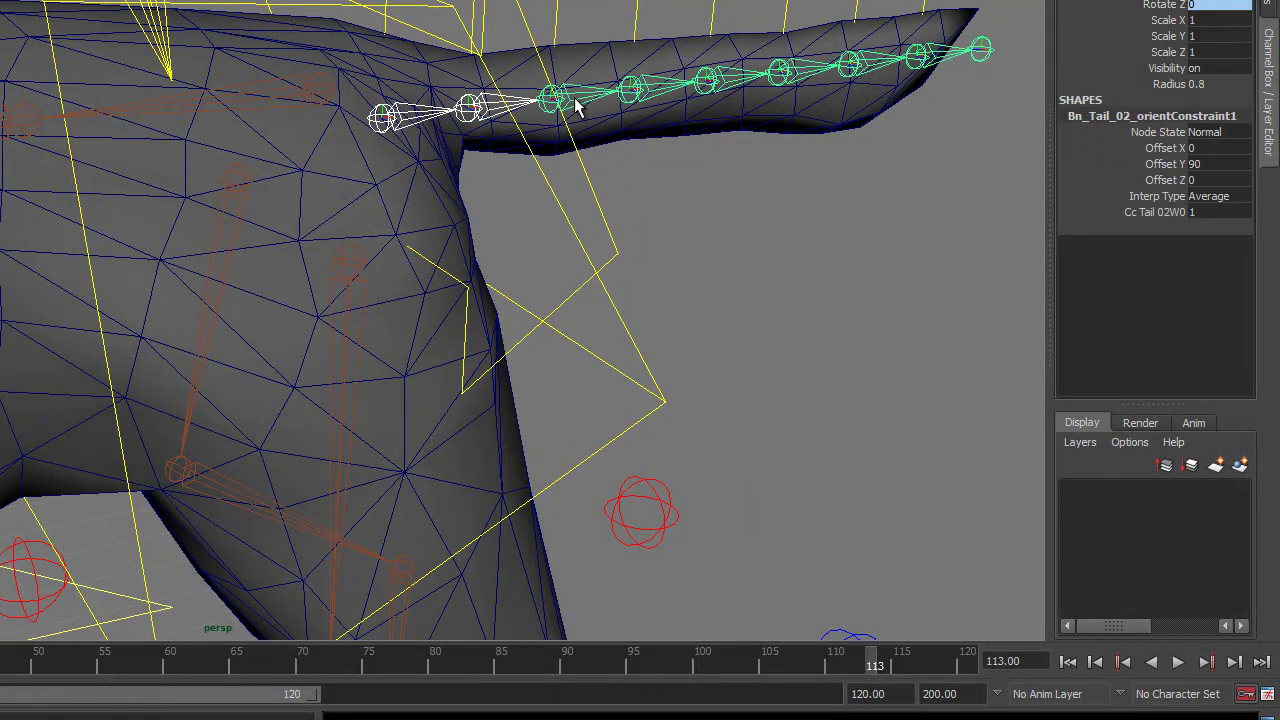
click(630, 91)
click(707, 83)
click(806, 75)
click(852, 64)
click(940, 62)
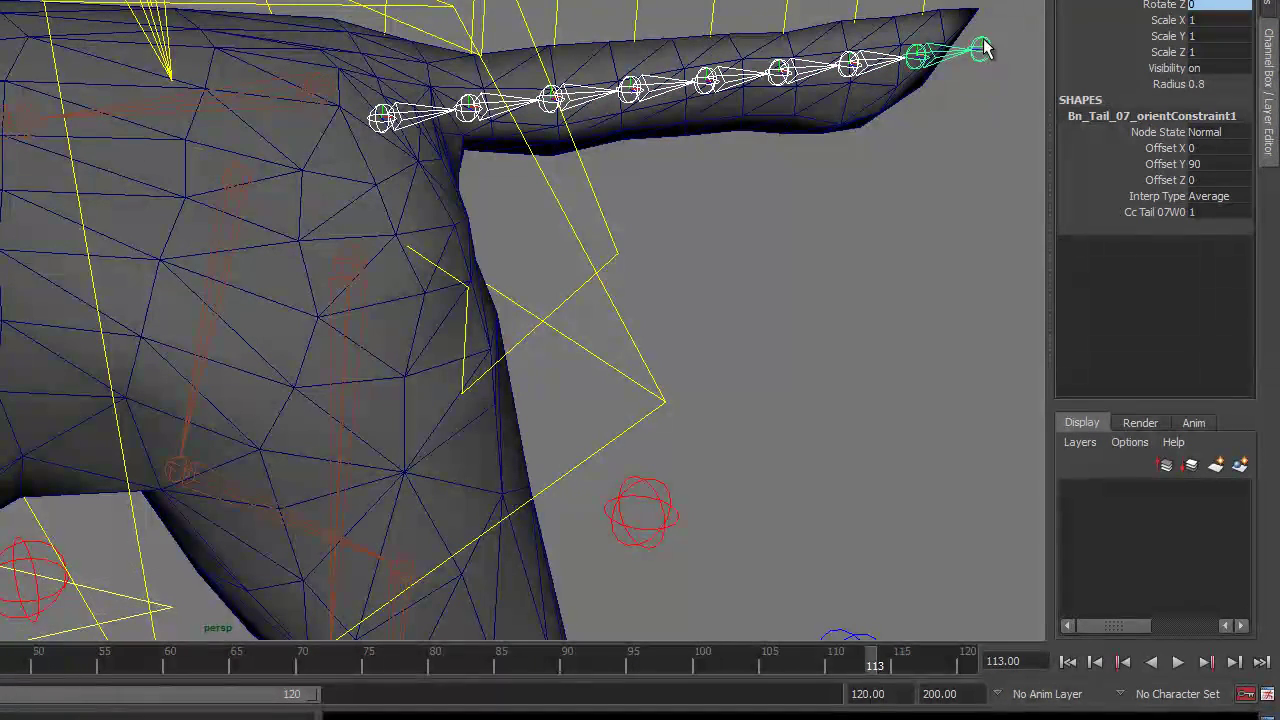
Add the left hind leg's joints to the selection, from Bn_Hip_LB down to the paw
alt+drag(571, 186, 235, 252)
alt+middle_drag(235, 251, 566, 300)
alt+drag(566, 300, 596, 294)
alt+middle_drag(596, 294, 394, 0)
alt+right_drag(398, 160, 396, 97)
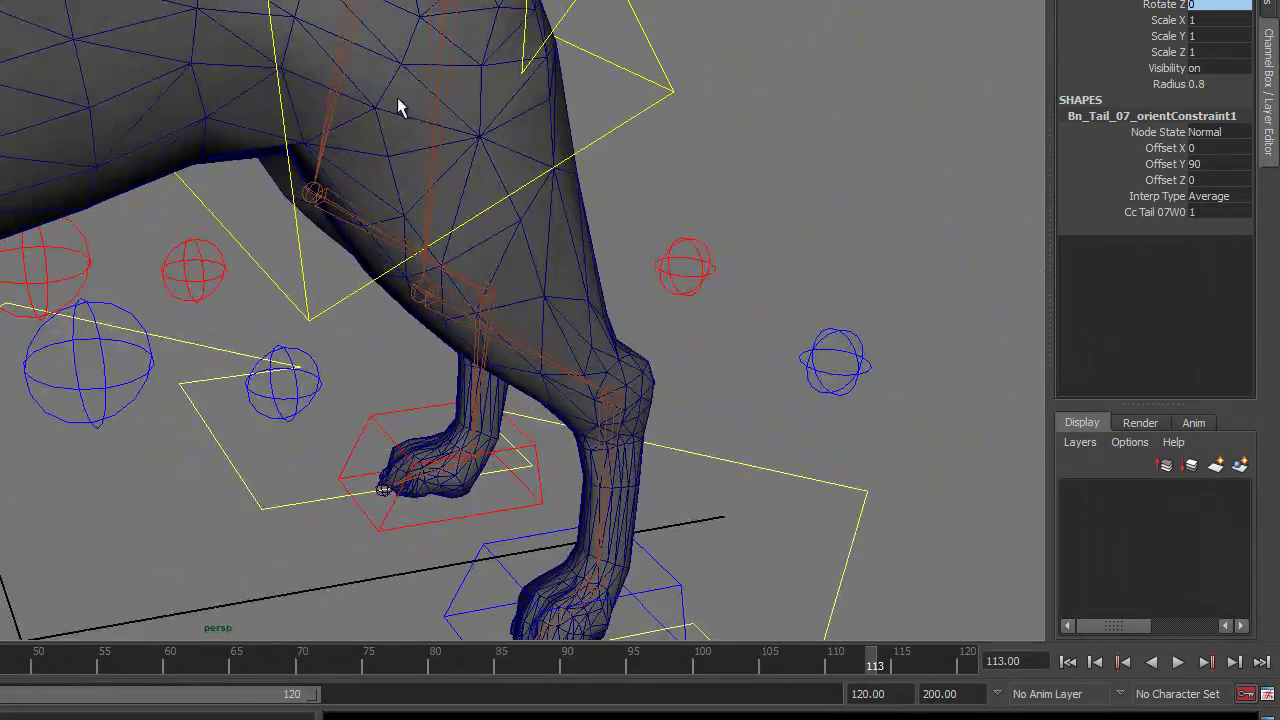
click(440, 71)
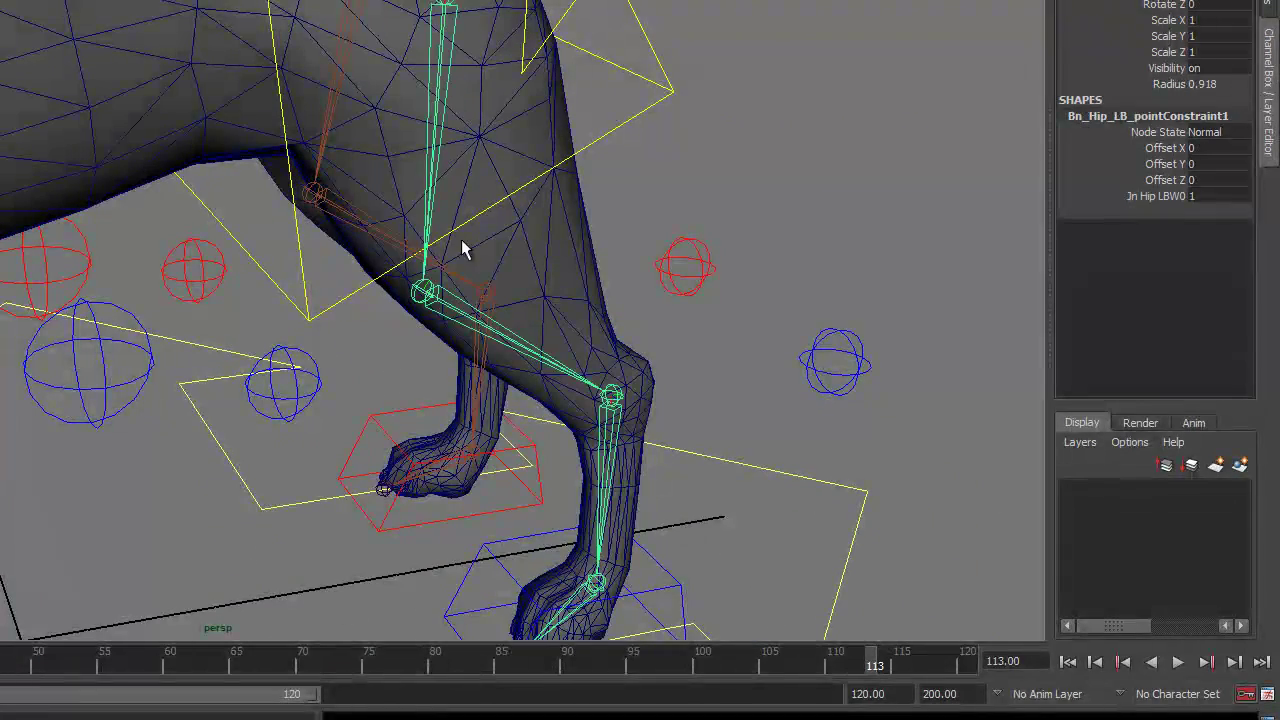
click(540, 360)
click(613, 446)
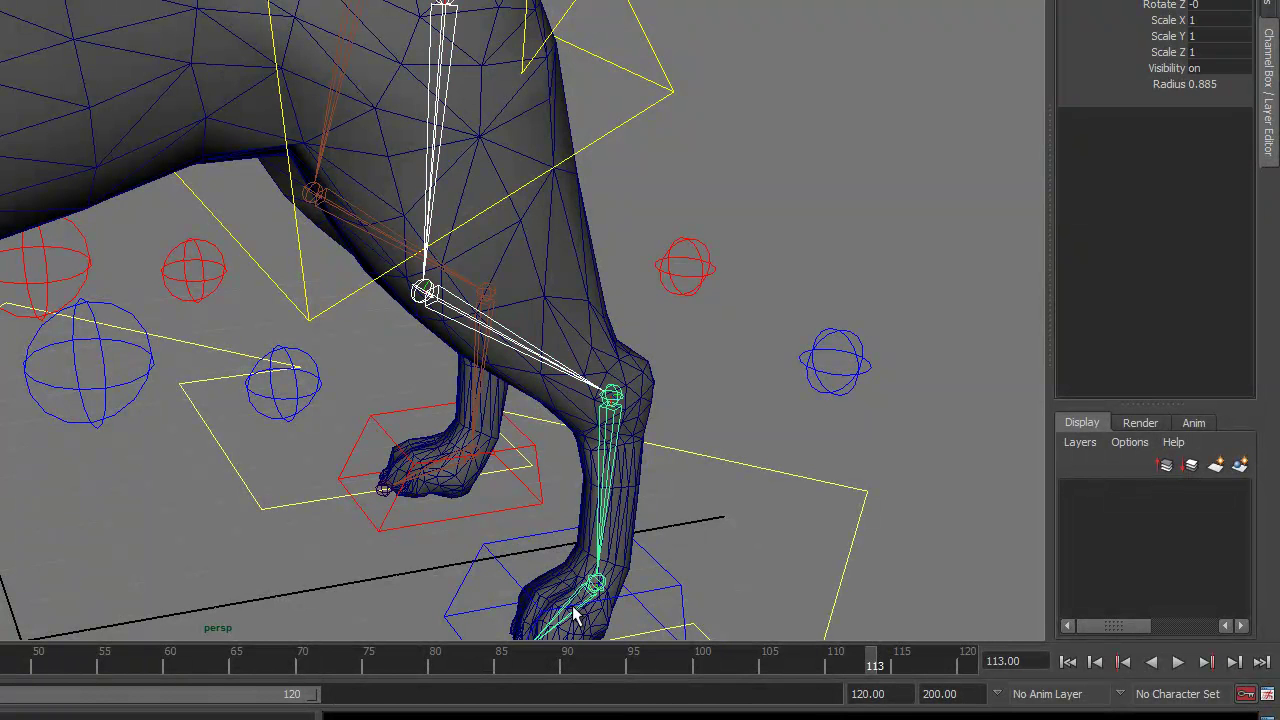
Add the right hind leg's joints to the selection, from the hip down to the paw
click(345, 55)
click(352, 222)
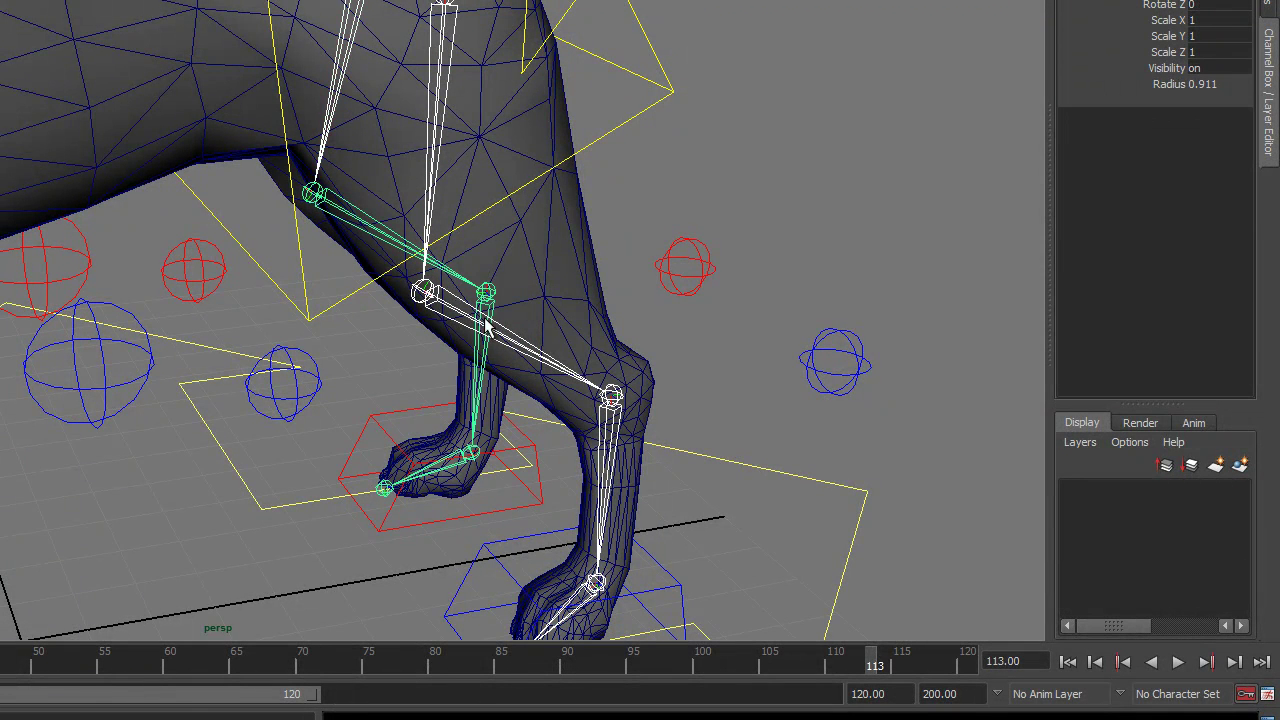
click(485, 370)
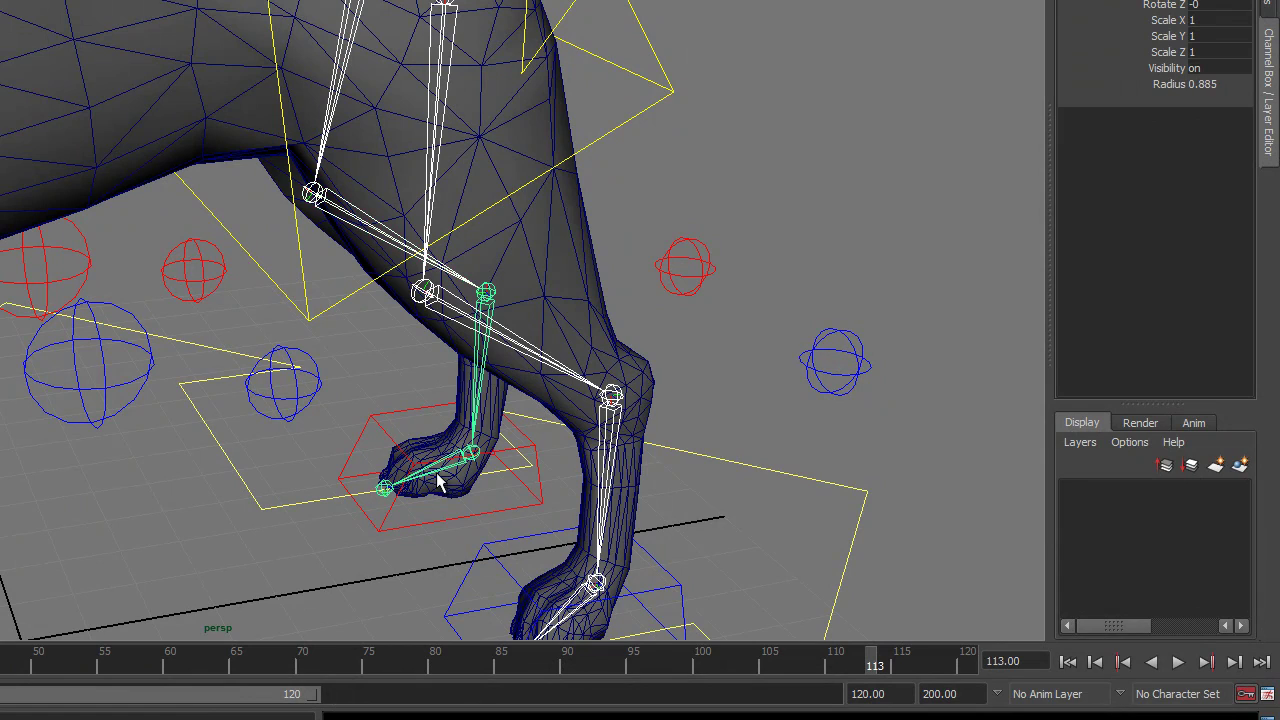
click(437, 469)
Add the left front leg's joints to the selection, from Bn_Shoulder_LF down to the paw
alt+right_drag(350, 387, 197, 250)
alt+middle_drag(197, 250, 542, 219)
click(423, 148)
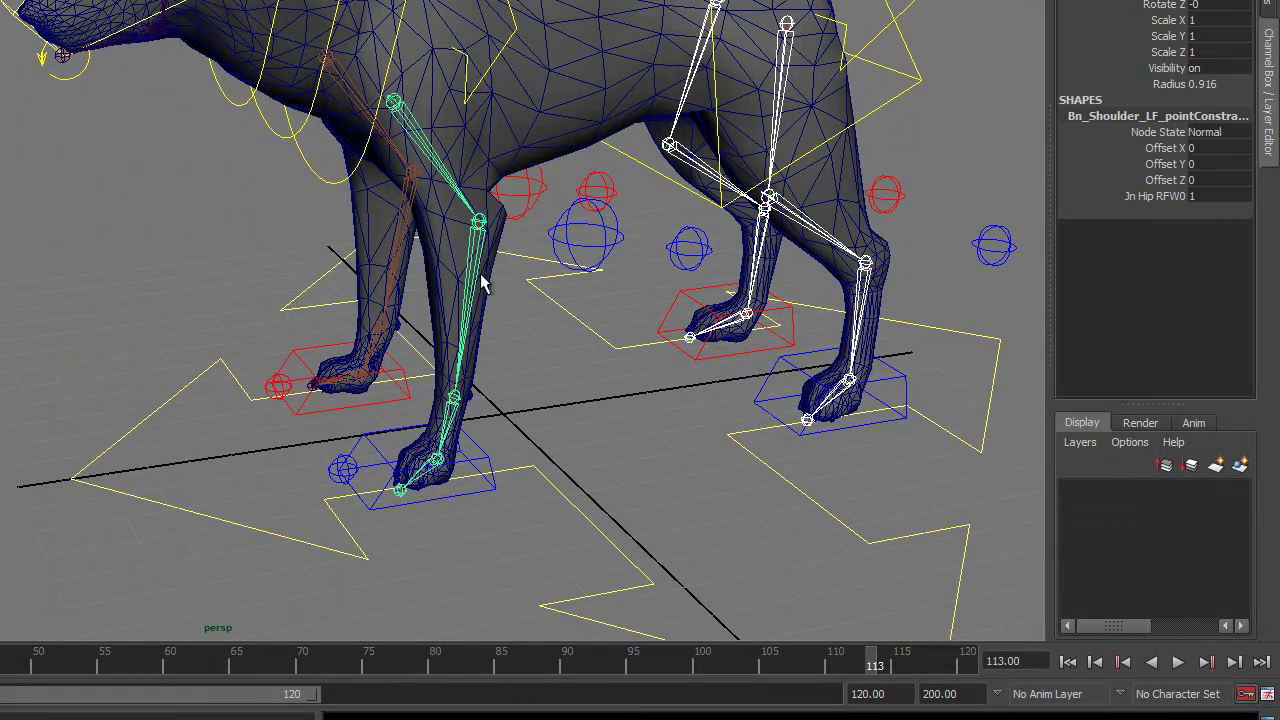
click(456, 432)
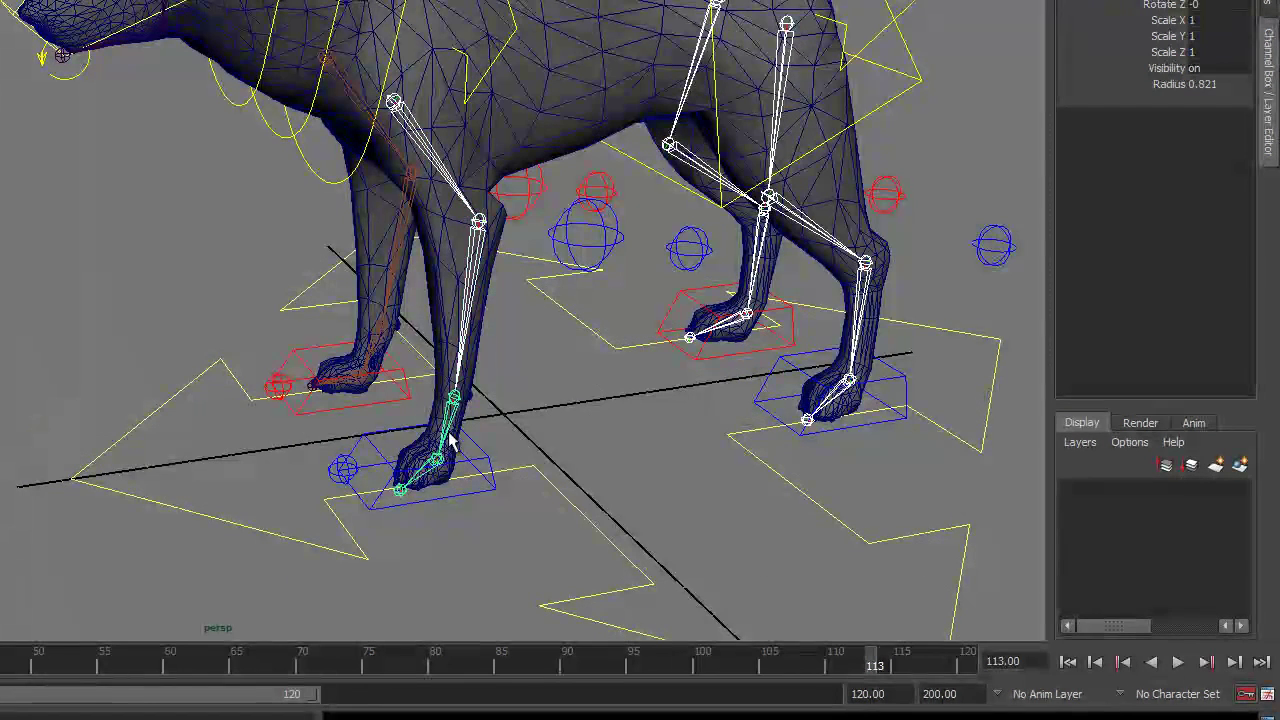
click(425, 476)
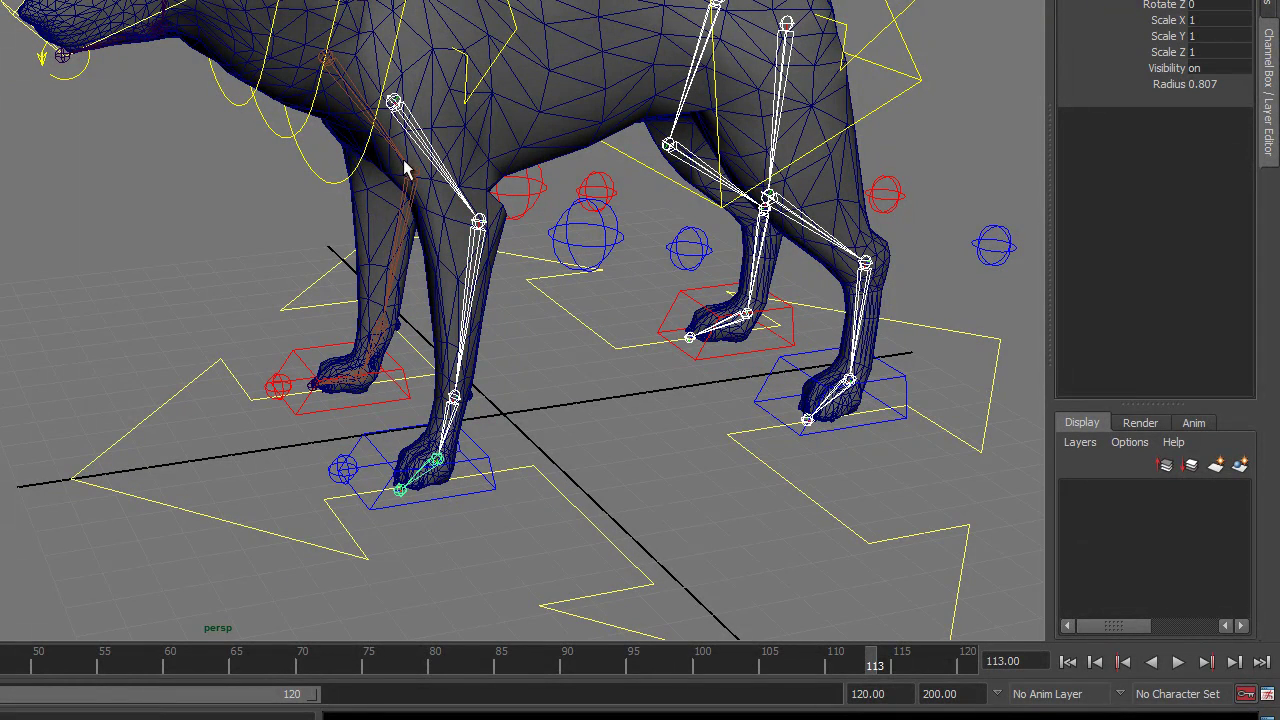
Add the right front leg's joints to the selection, from Bn_Shoulder_RF down to the paw
click(355, 106)
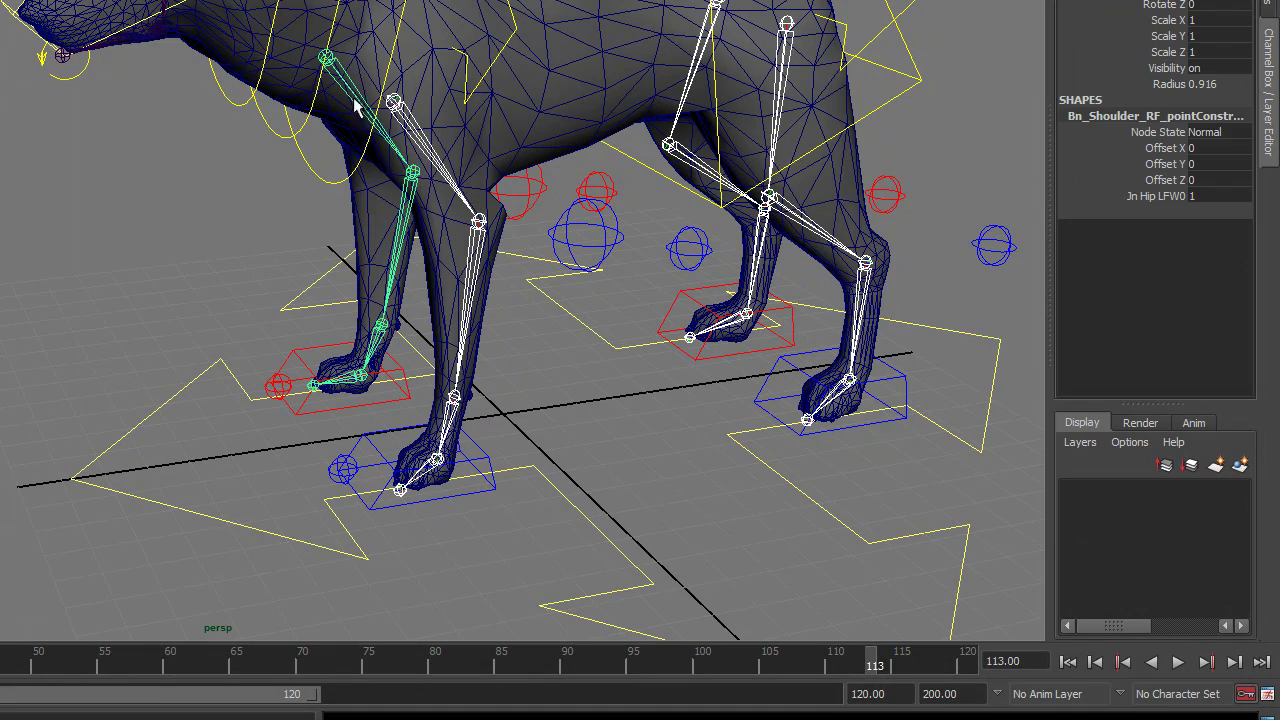
click(373, 354)
click(337, 382)
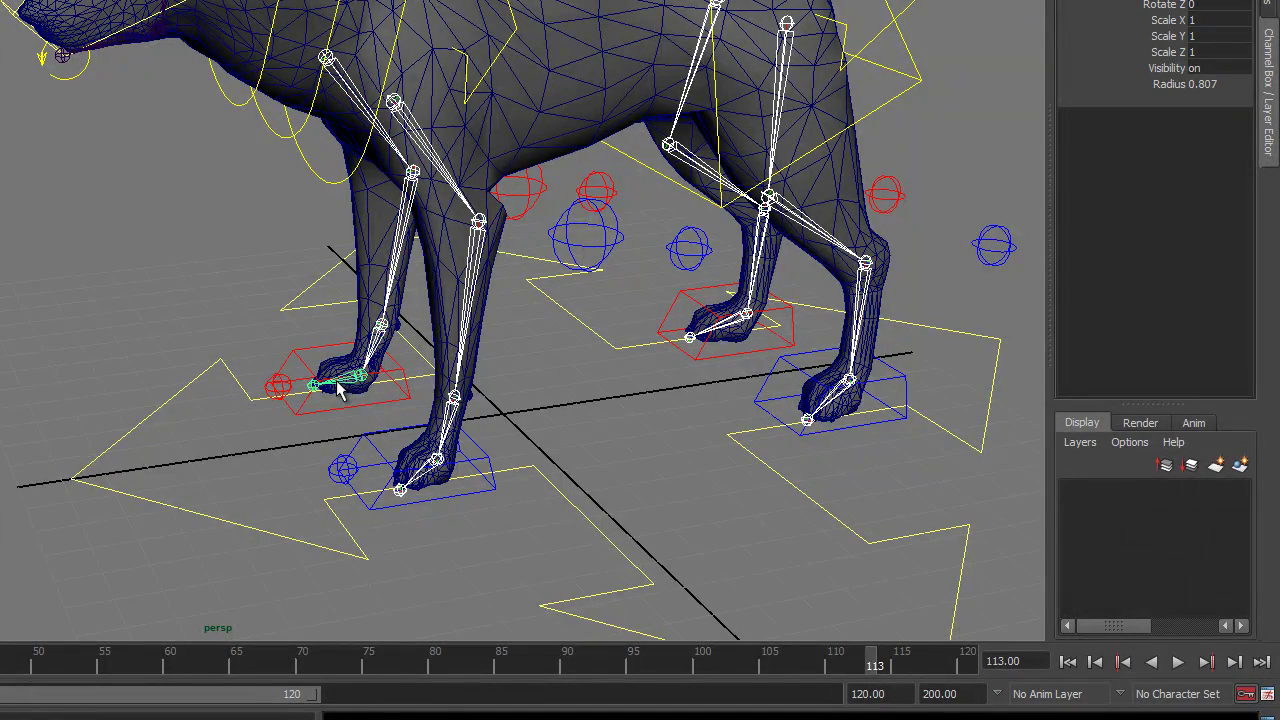
Add the neck joints to the selection, from Bn_Neck_base to Bn_Neck_02
alt+middle_drag(452, 142, 531, 461)
alt+drag(531, 461, 422, 423)
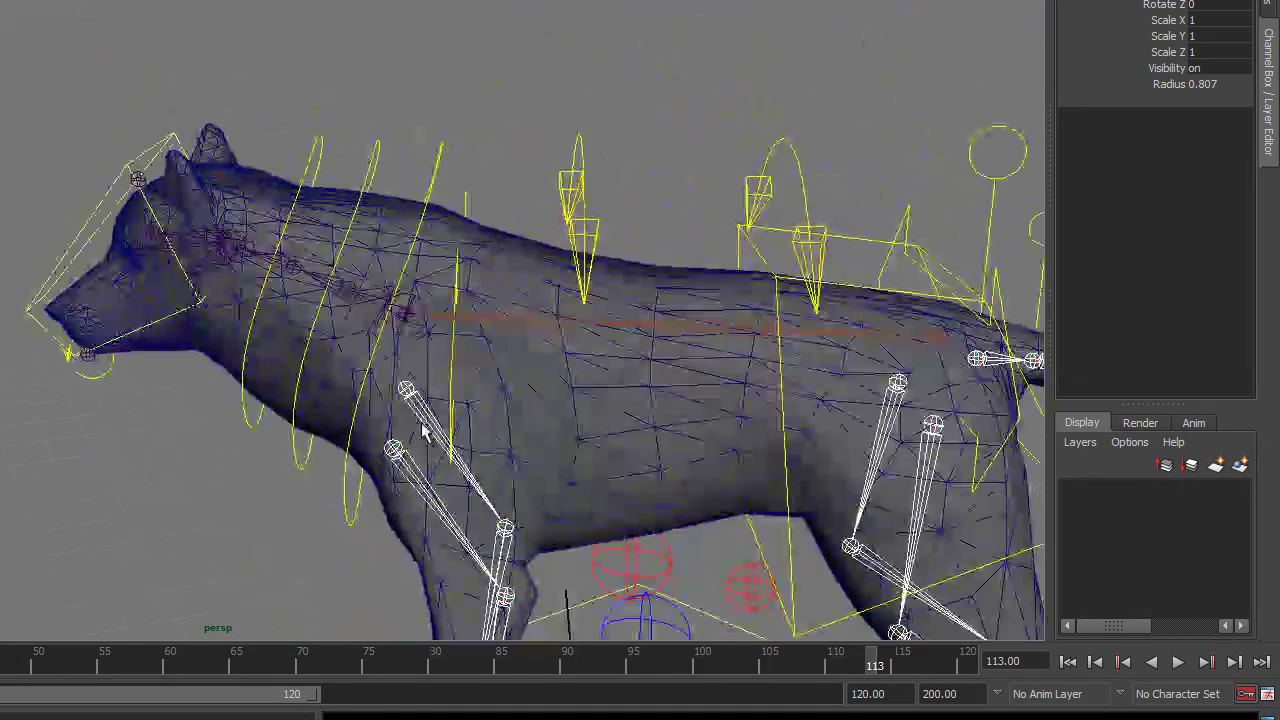
click(384, 305)
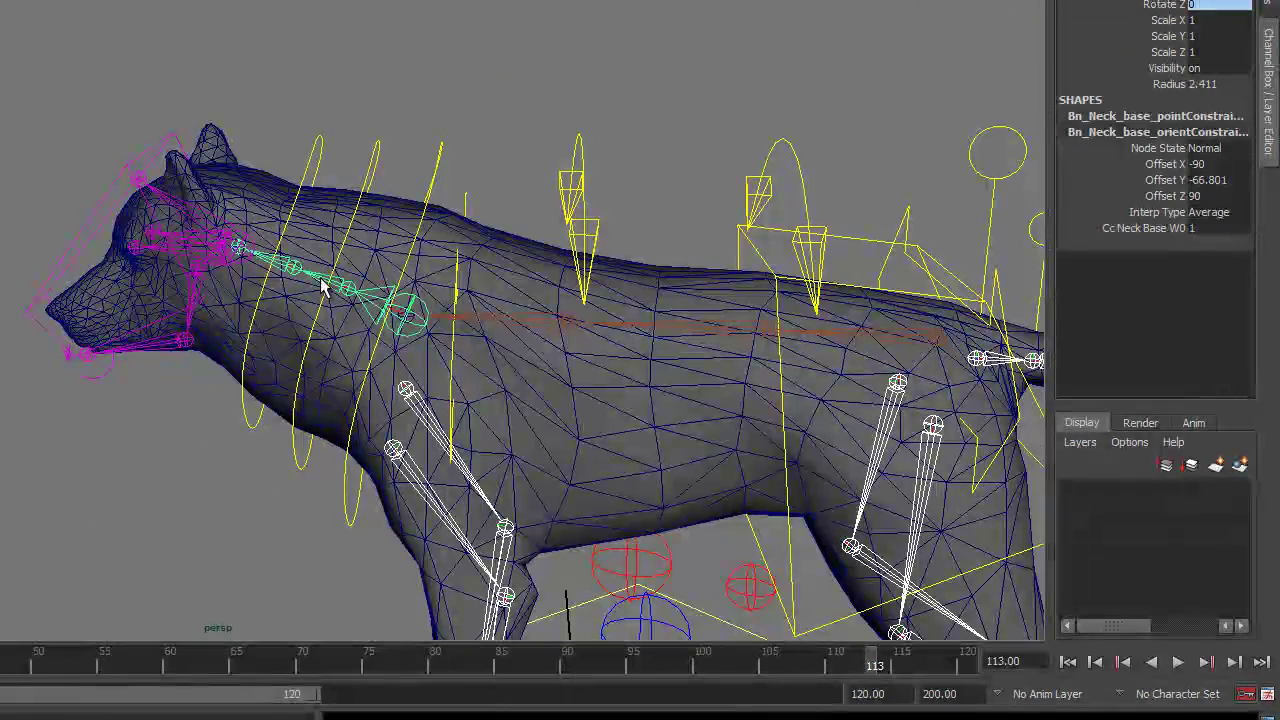
click(283, 268)
Add the head joints, including those of the eyes and jaw, to the selection
alt+right_drag(274, 298, 398, 366)
alt+middle_drag(398, 366, 578, 345)
alt+right_drag(420, 305, 577, 290)
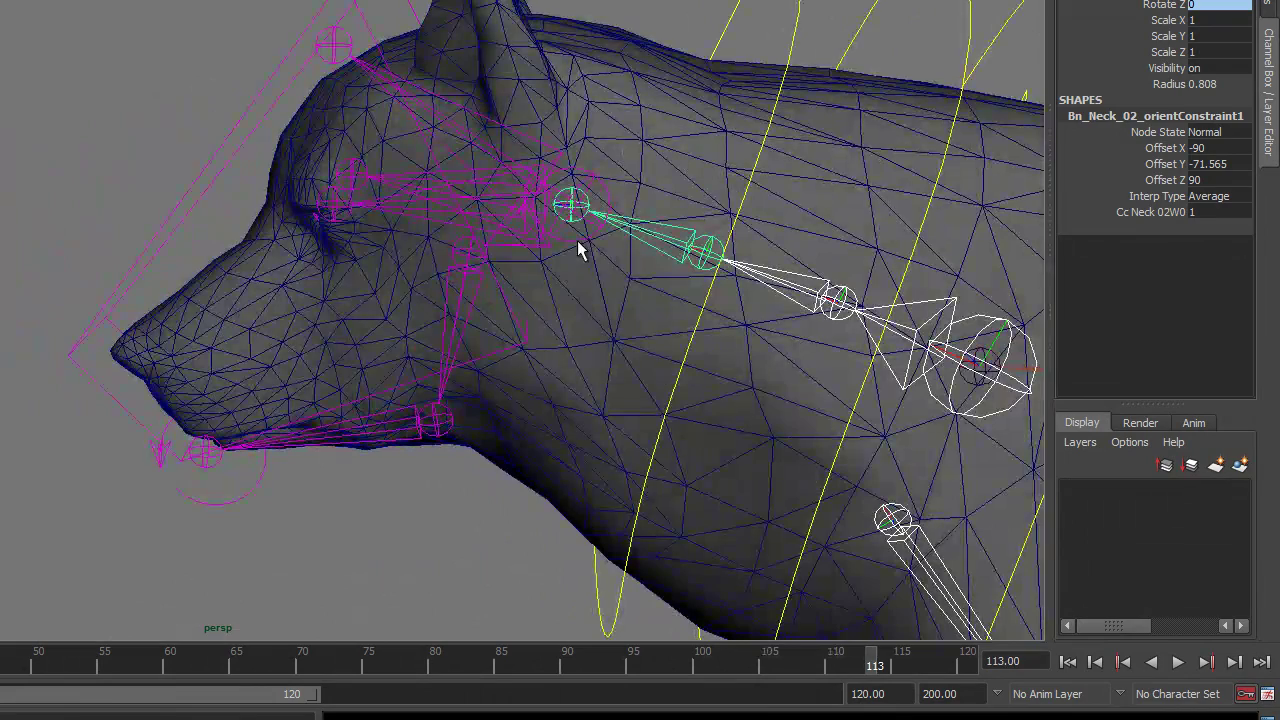
click(578, 242)
key(Down)
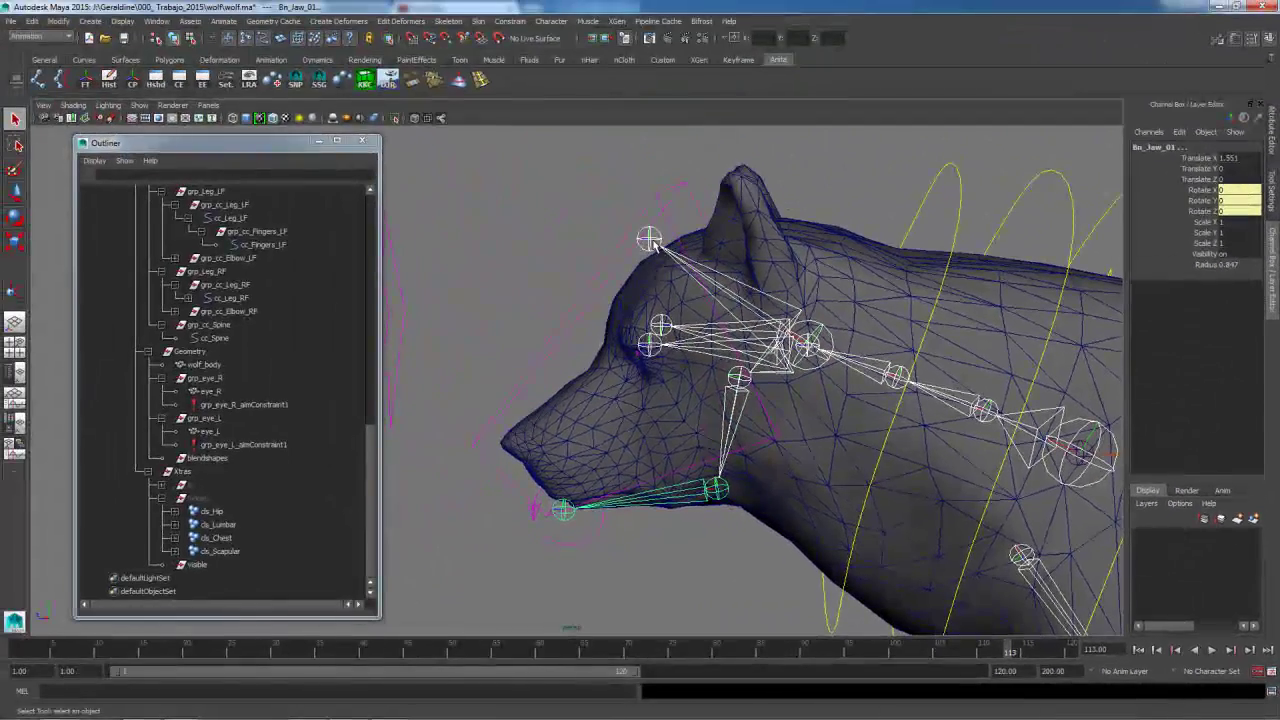
Add the hip, lumbar and chest joints along the spine to the selection
scroll(846, 457, down, 5)
alt+middle_drag(846, 457, 471, 374)
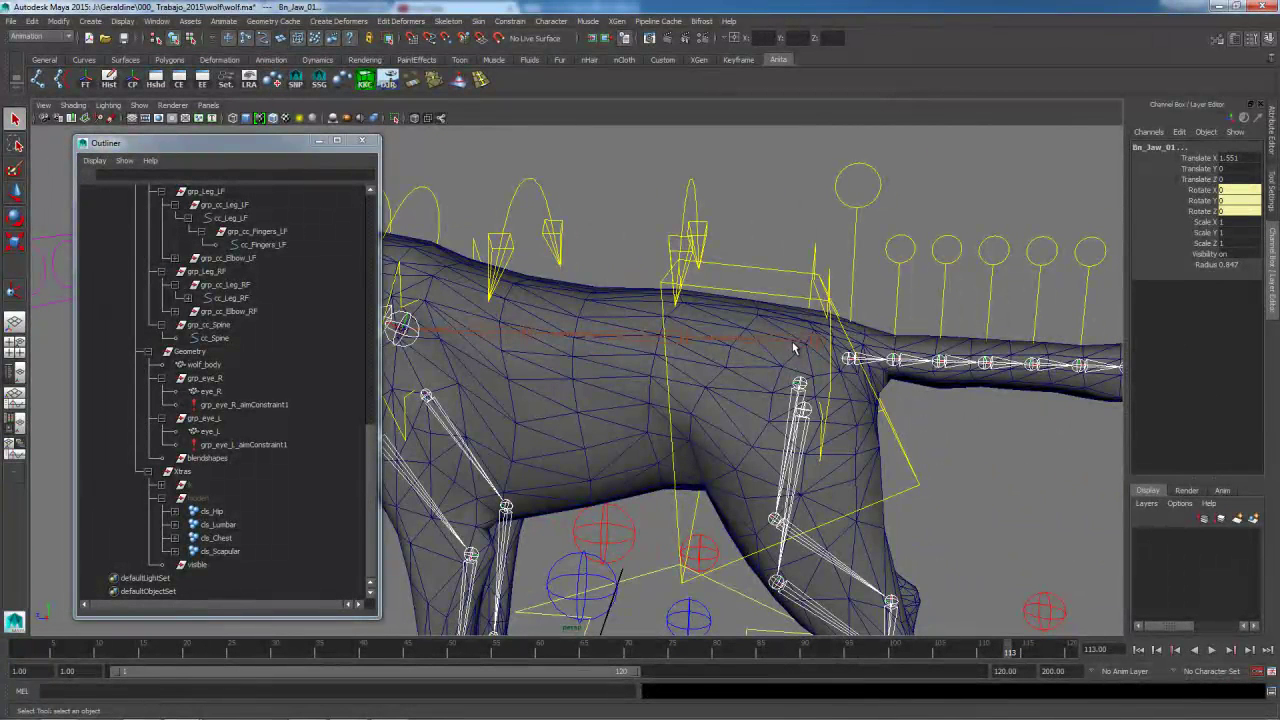
click(724, 345)
click(643, 340)
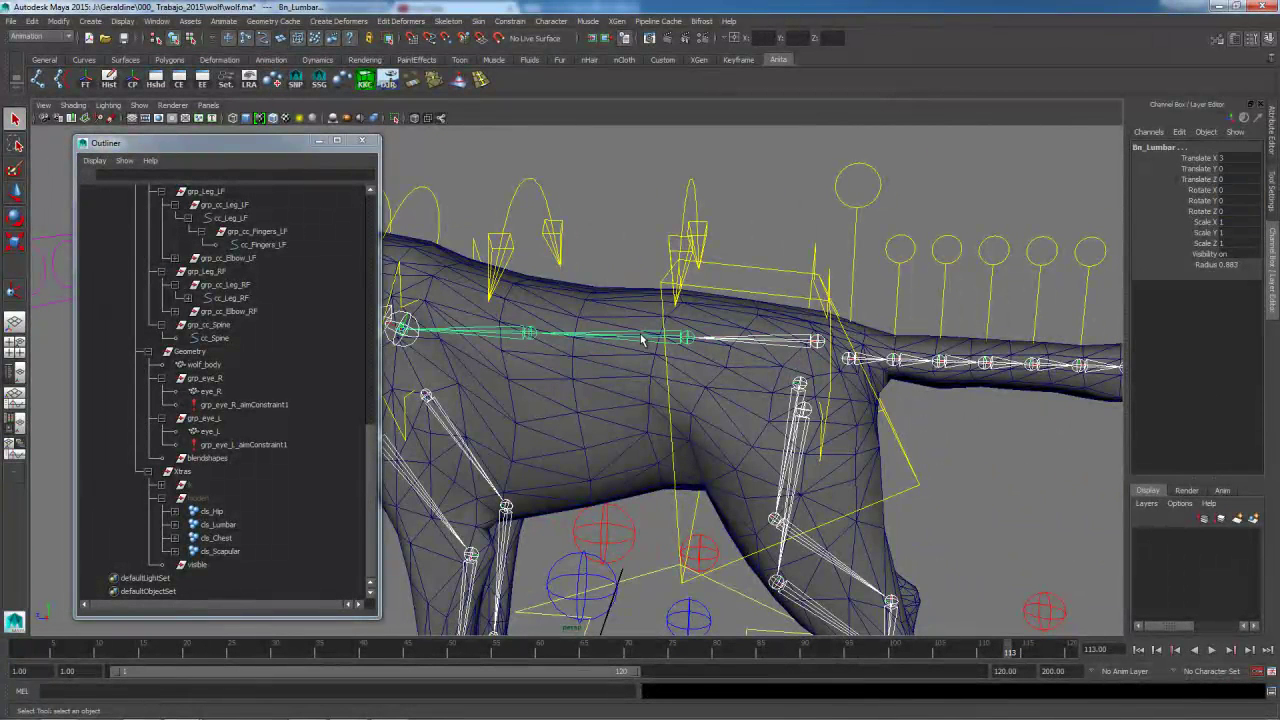
click(512, 338)
Add the wolf_body mesh to the selected joints and frame the whole selection
scroll(573, 365, down, 4)
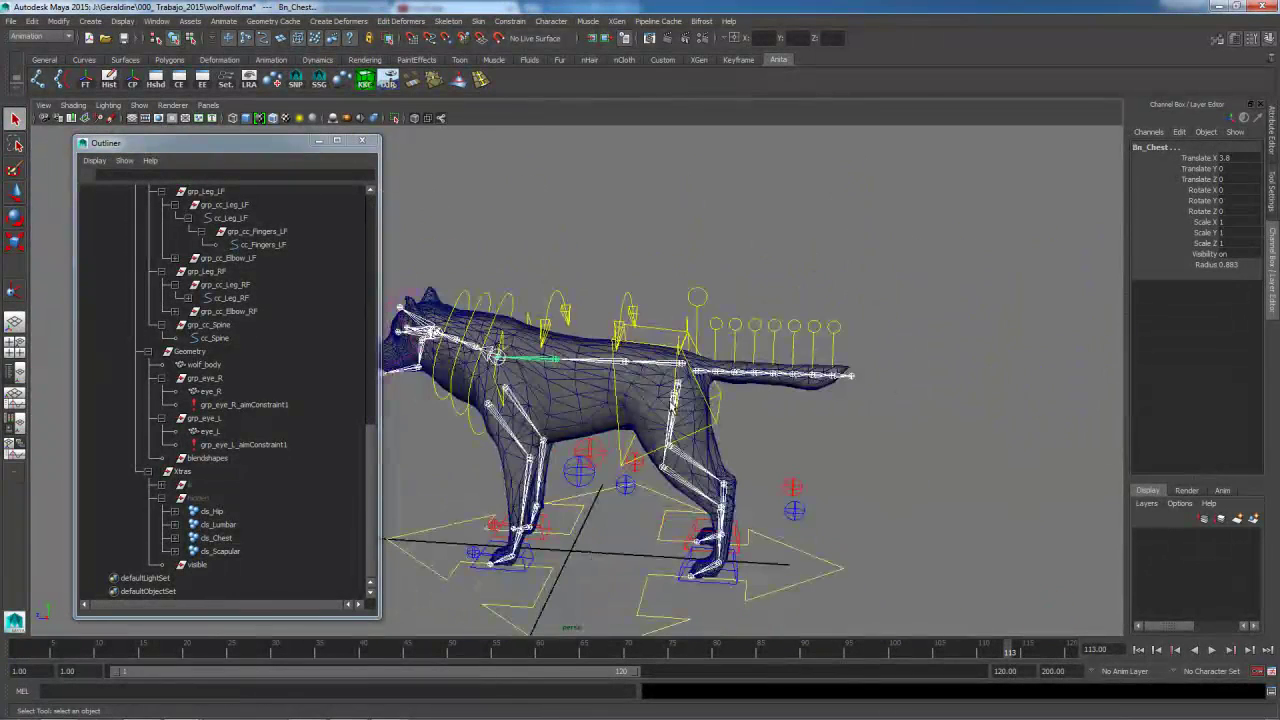
click(565, 400)
key(f)
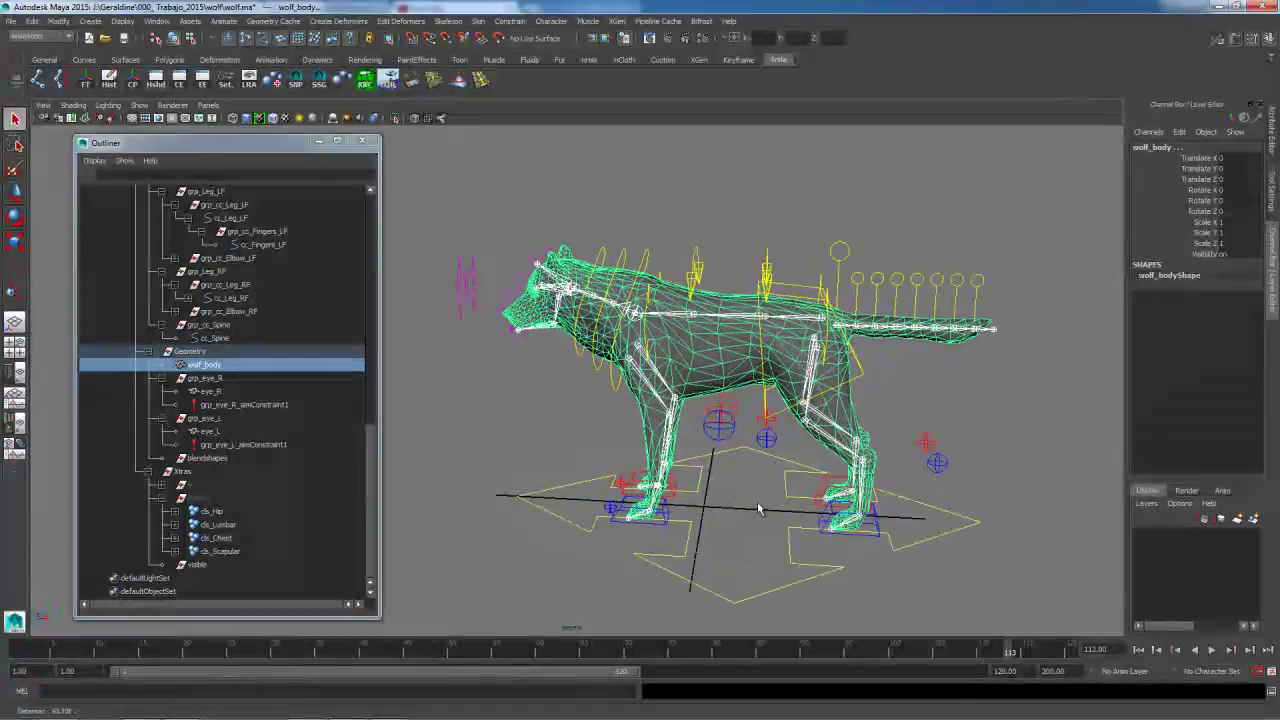
Bind the body mesh to the selected joints with Smooth Bind, using the Closest distance bind method and Dual quaternion skinning
click(479, 21)
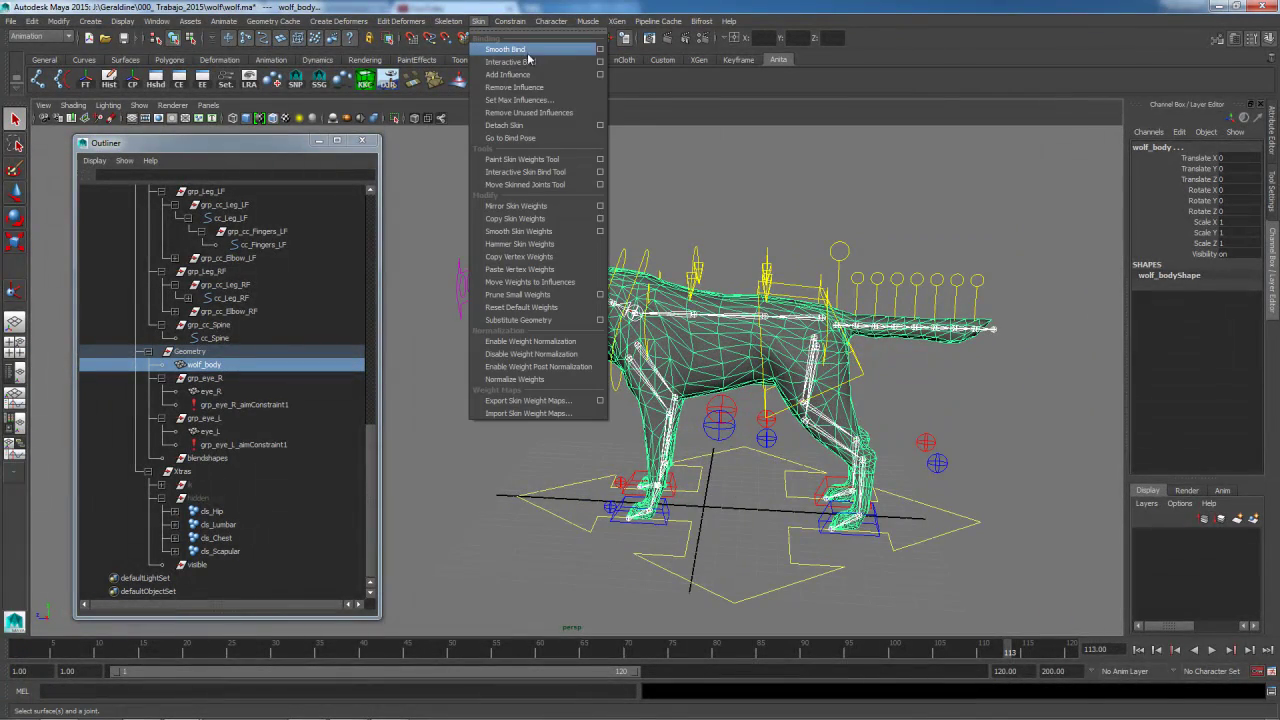
click(601, 50)
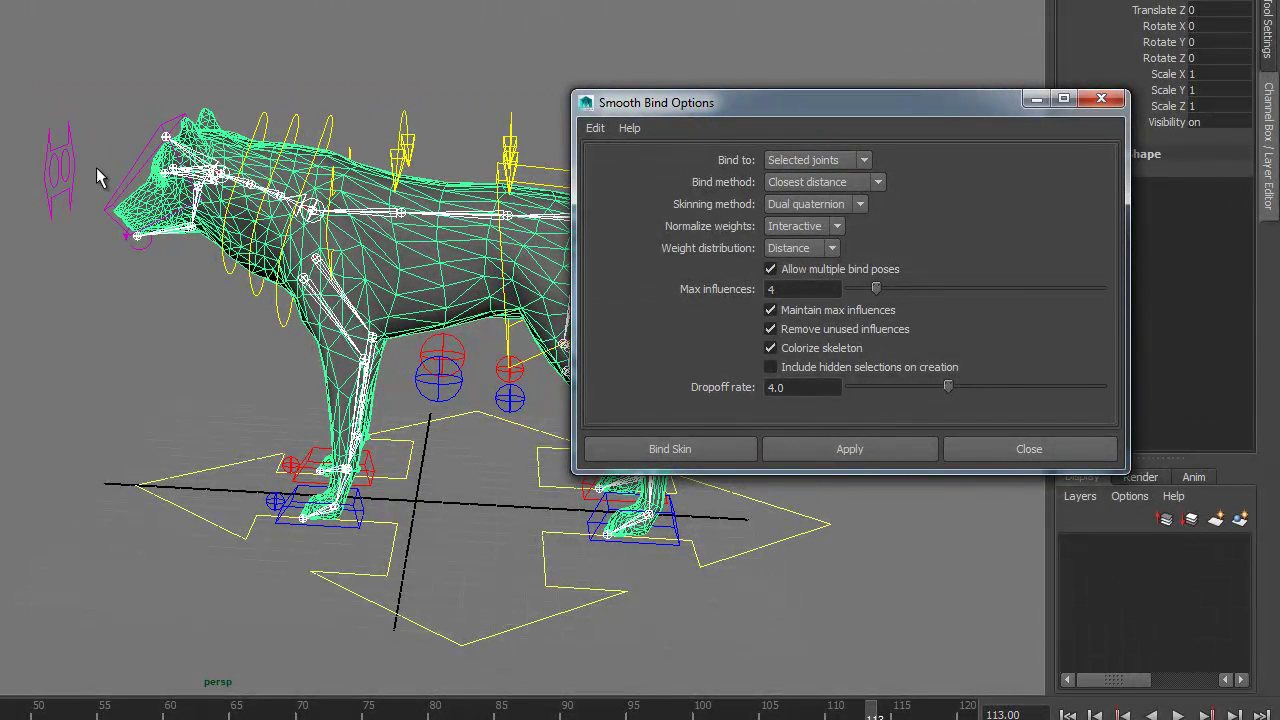
click(870, 182)
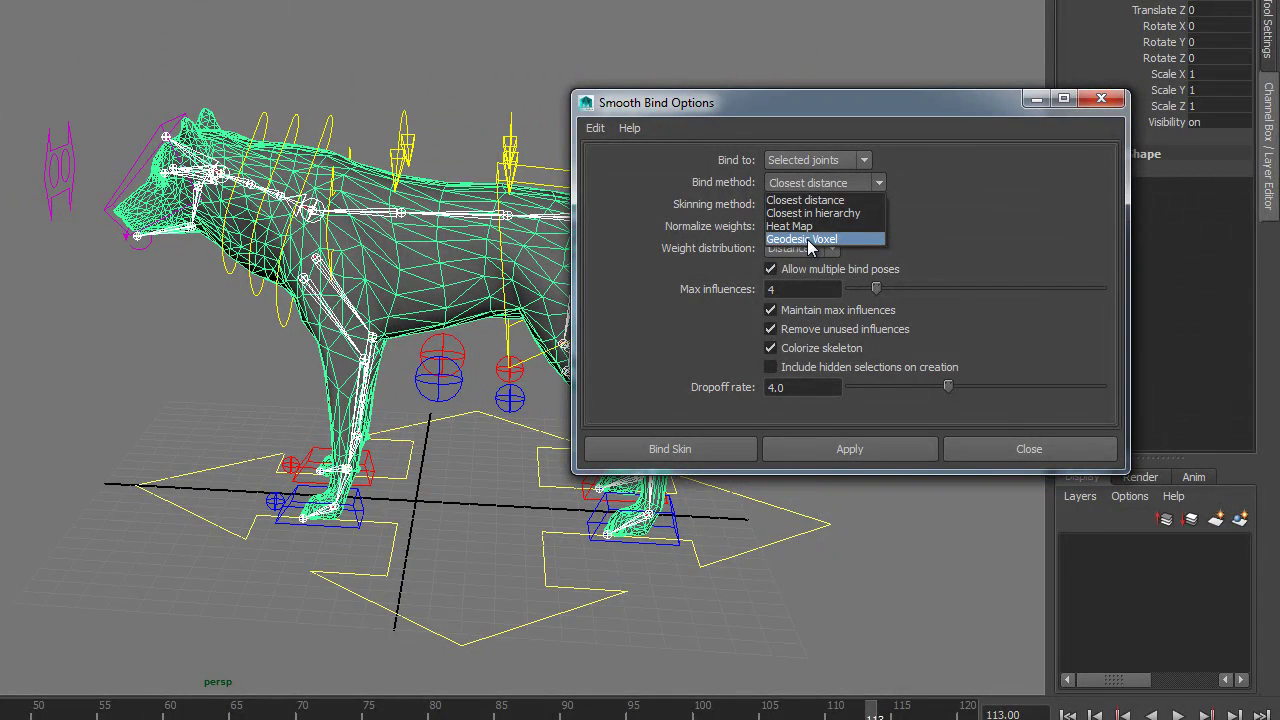
click(803, 200)
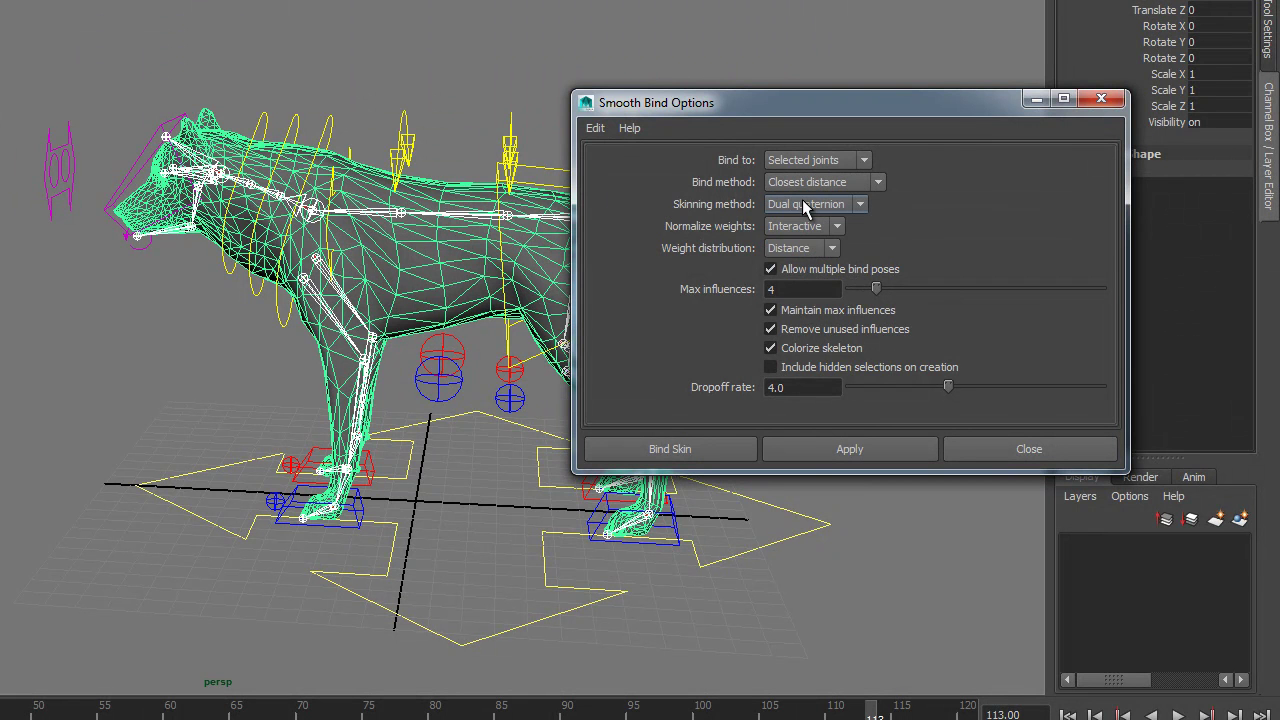
click(808, 204)
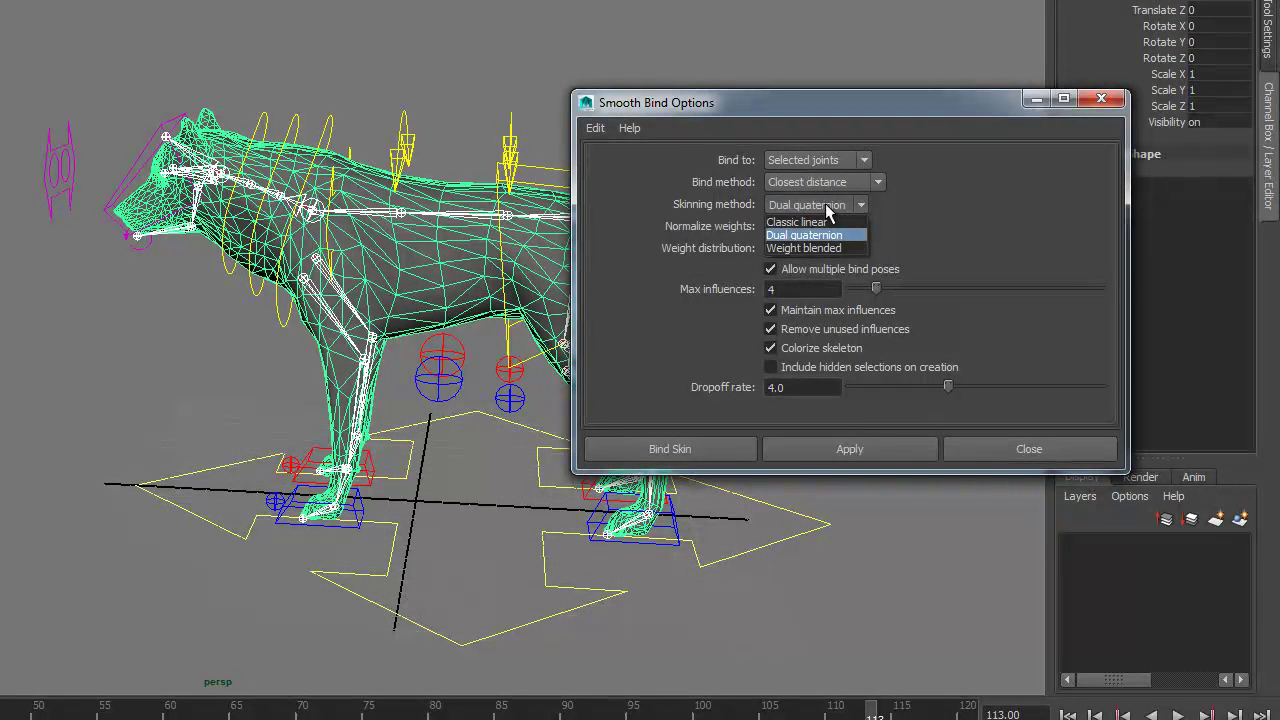
click(906, 229)
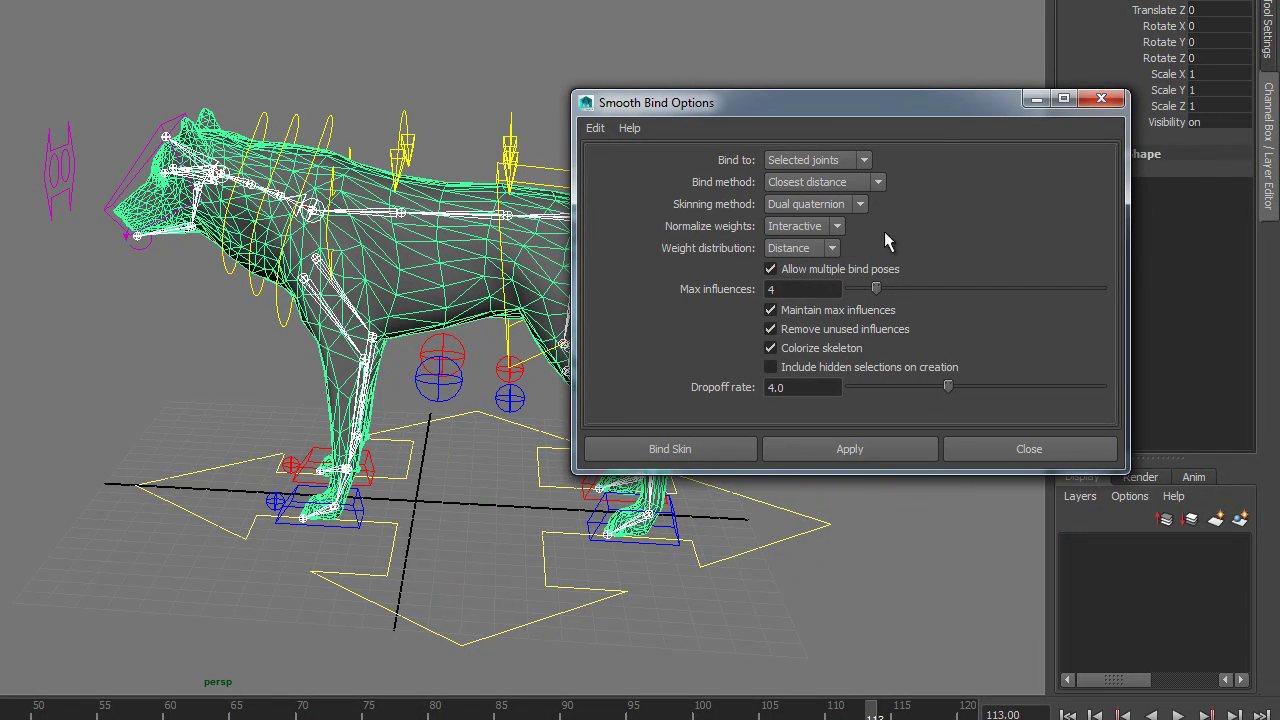
click(724, 446)
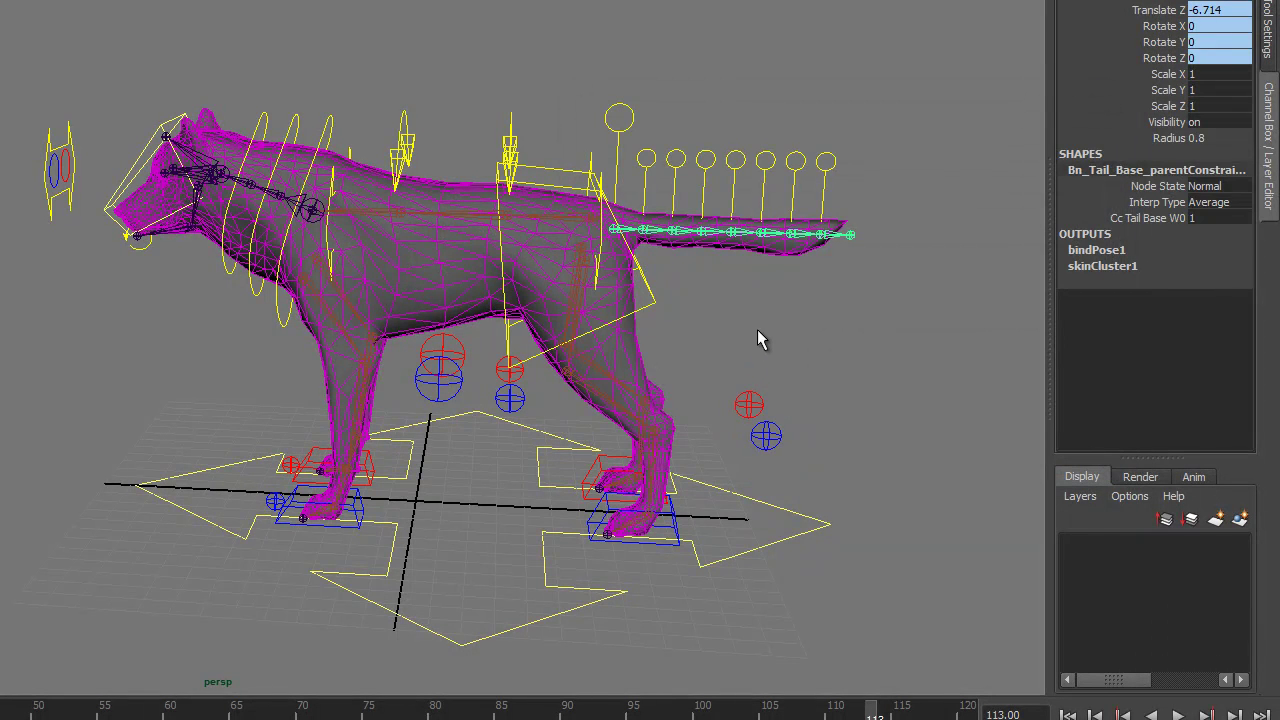
Test the binding by moving the cc_CG control vertically
click(760, 343)
alt+drag(760, 343, 586, 337)
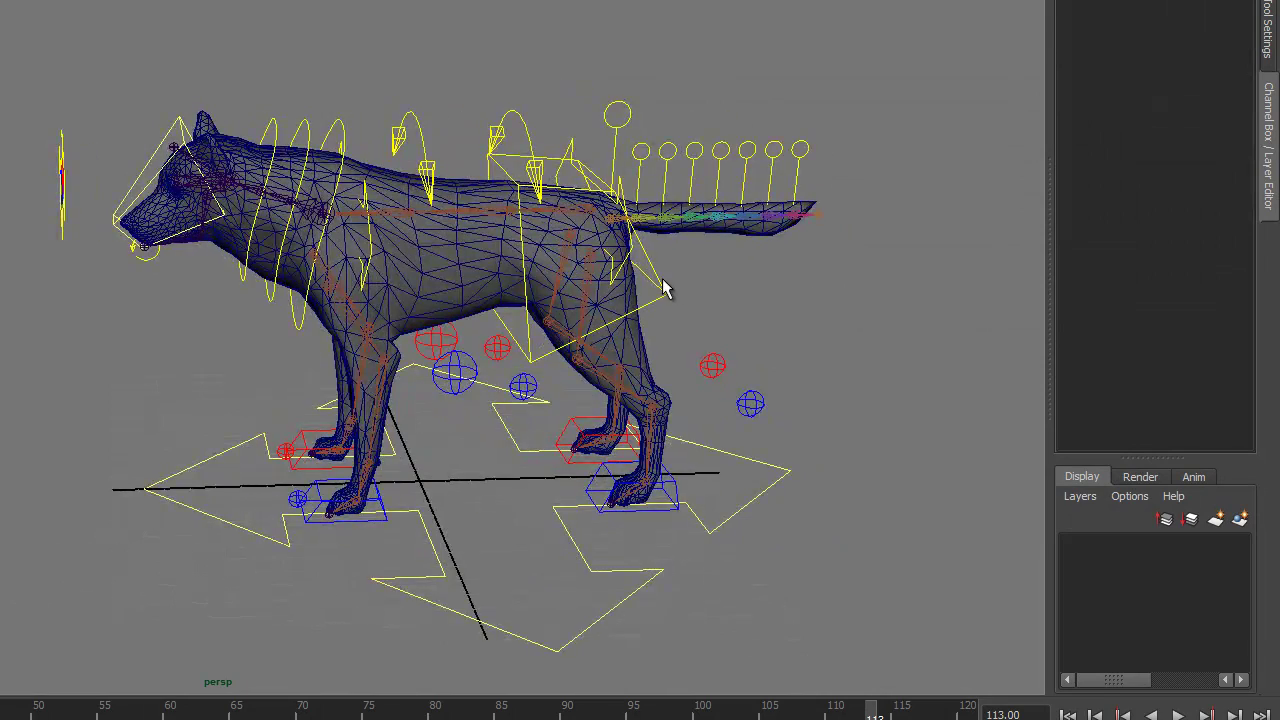
click(663, 294)
alt+drag(663, 294, 594, 311)
key(w)
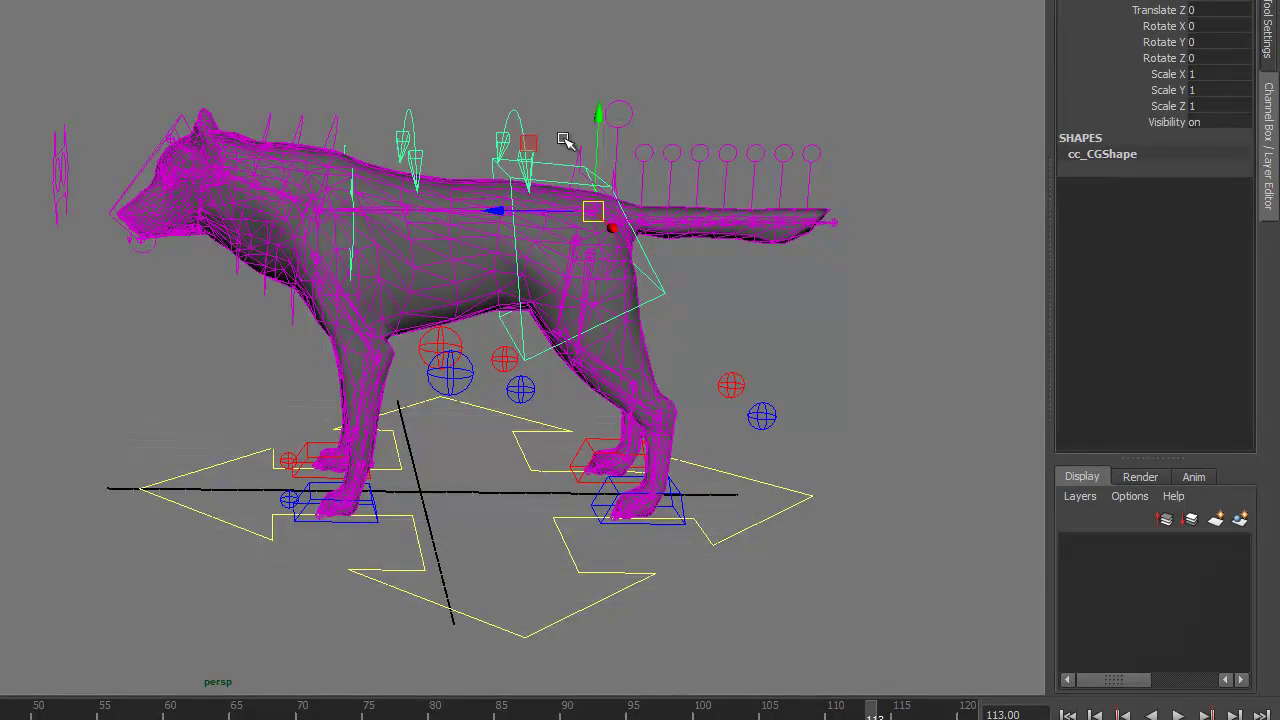
mouse_move(599, 113)
mouse_down()
mouse_move(588, 173)
mouse_move(590, 124)
mouse_move(591, 171)
mouse_move(603, 131)
mouse_move(591, 163)
mouse_move(576, 162)
mouse_move(592, 120)
mouse_up()
Move the cc_Shoulders control down and back to test the chest and neck deformation, and undo the move
click(354, 187)
alt+drag(345, 250, 378, 205)
drag(256, 152, 313, 192)
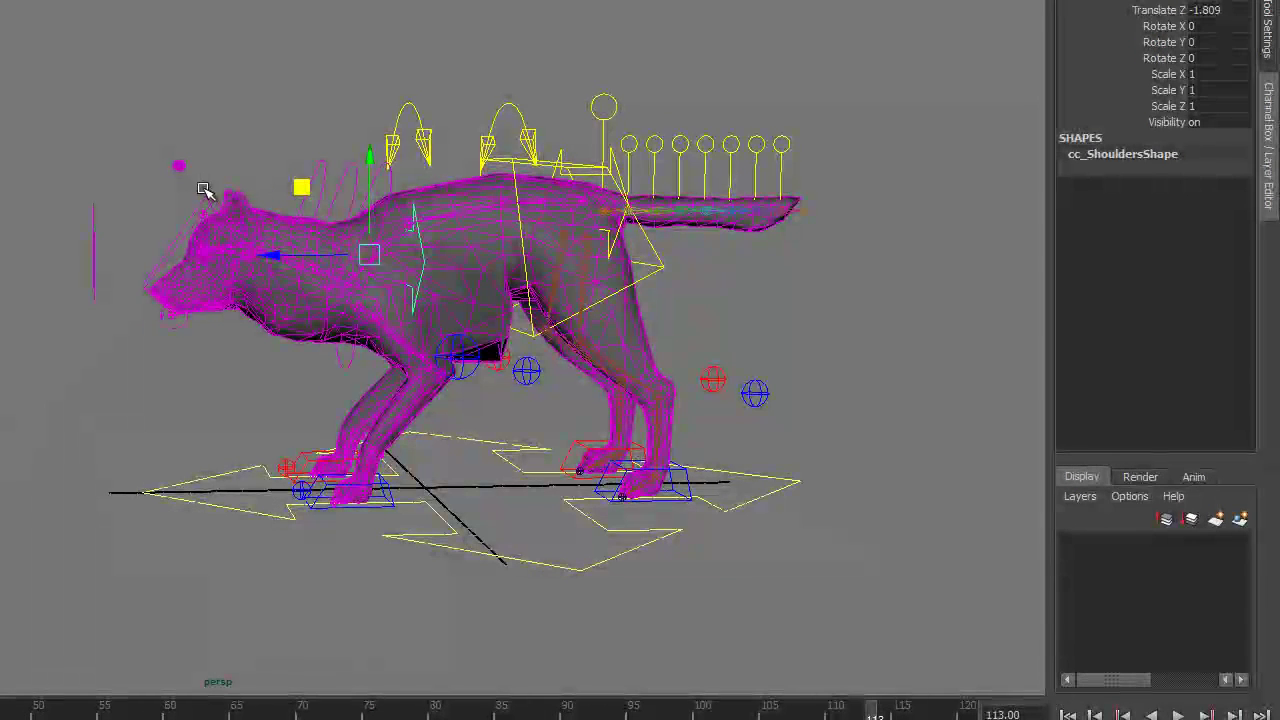
key(ctrl+z)
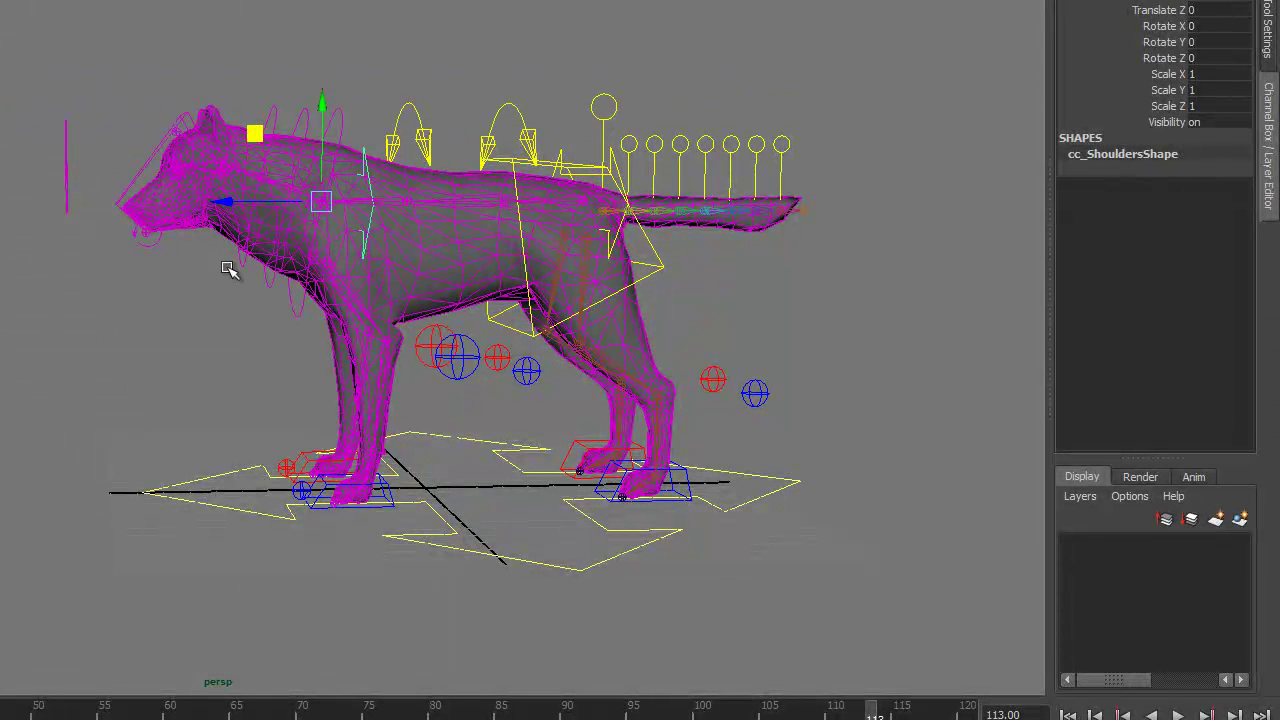
Select the cc_Head control and examine the wolf's head and left eye socket up close
alt+middle_drag(240, 269, 460, 251)
alt+right_drag(460, 251, 484, 305)
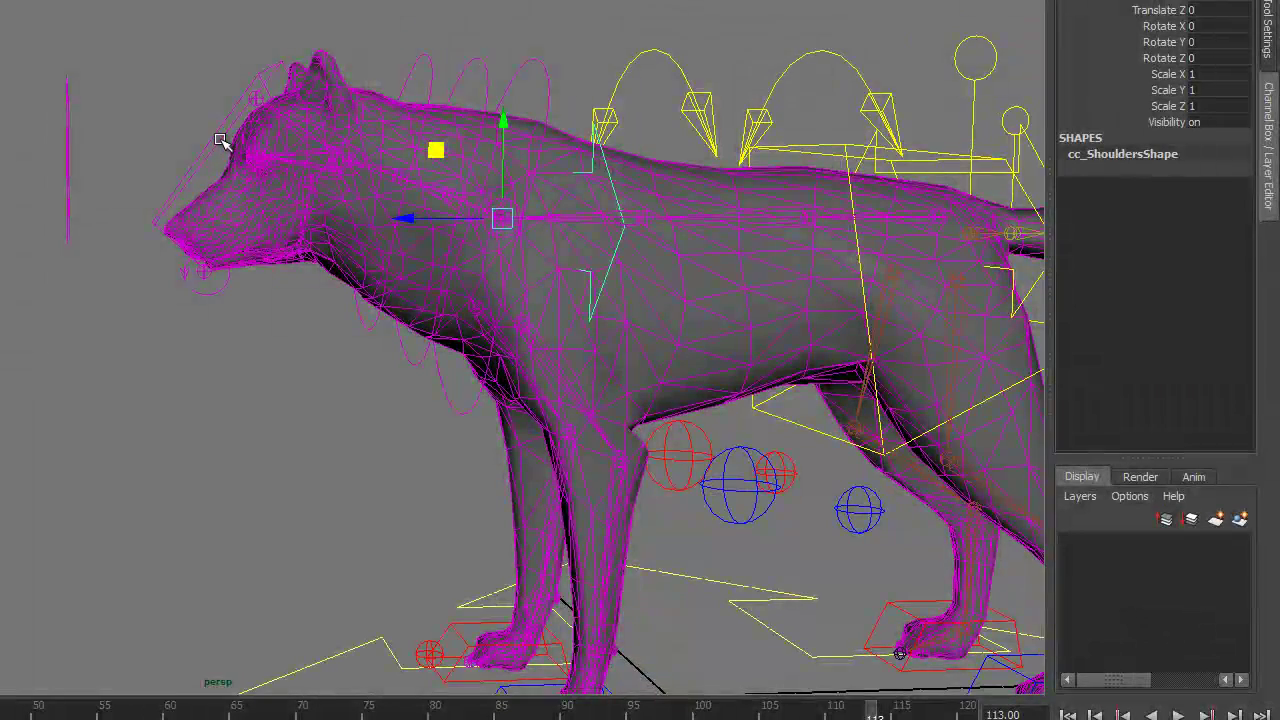
click(221, 156)
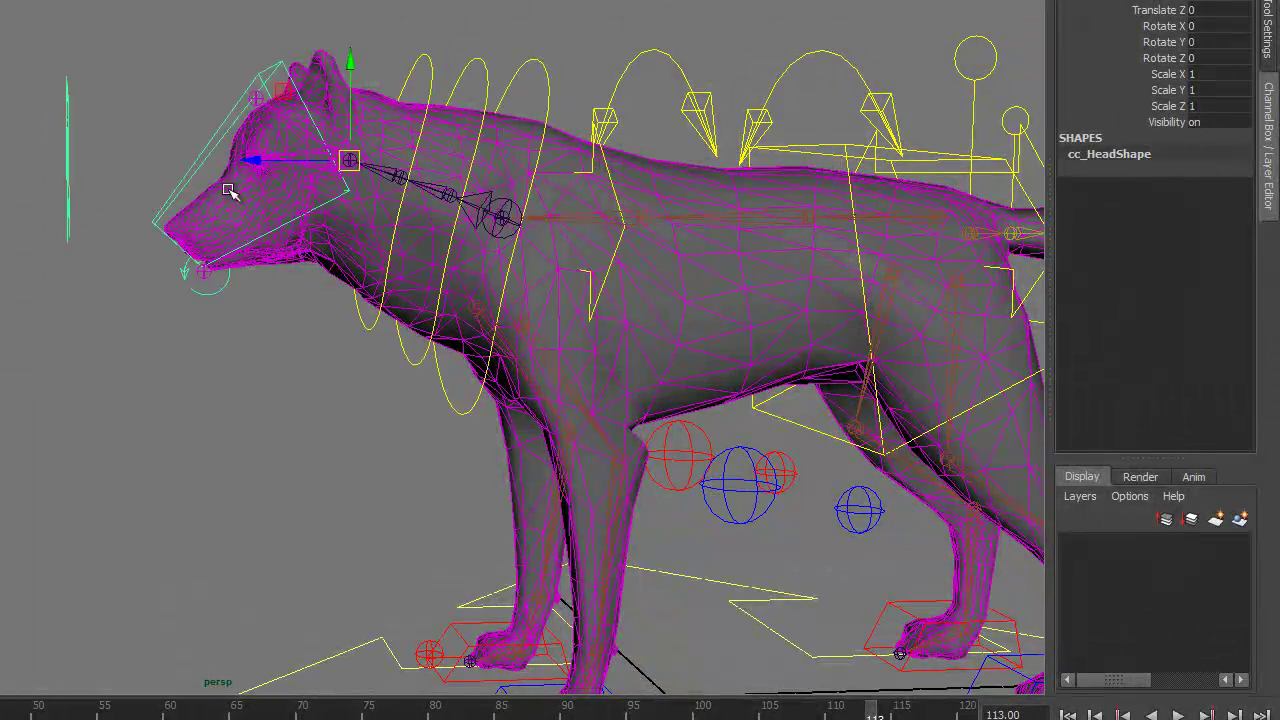
alt+drag(276, 320, 302, 318)
alt+right_drag(302, 318, 414, 409)
alt+middle_drag(414, 409, 380, 492)
alt+right_drag(194, 423, 369, 494)
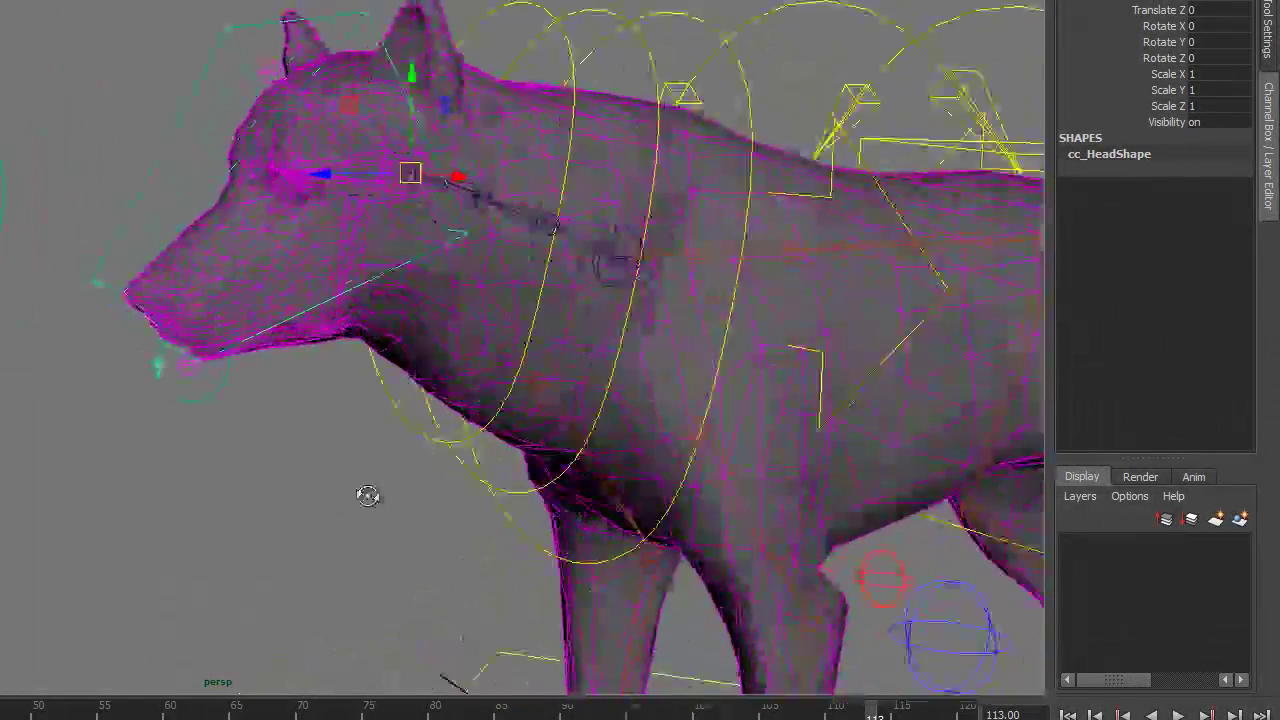
alt+drag(369, 494, 440, 510)
alt+right_drag(328, 362, 366, 464)
alt+middle_drag(366, 464, 477, 480)
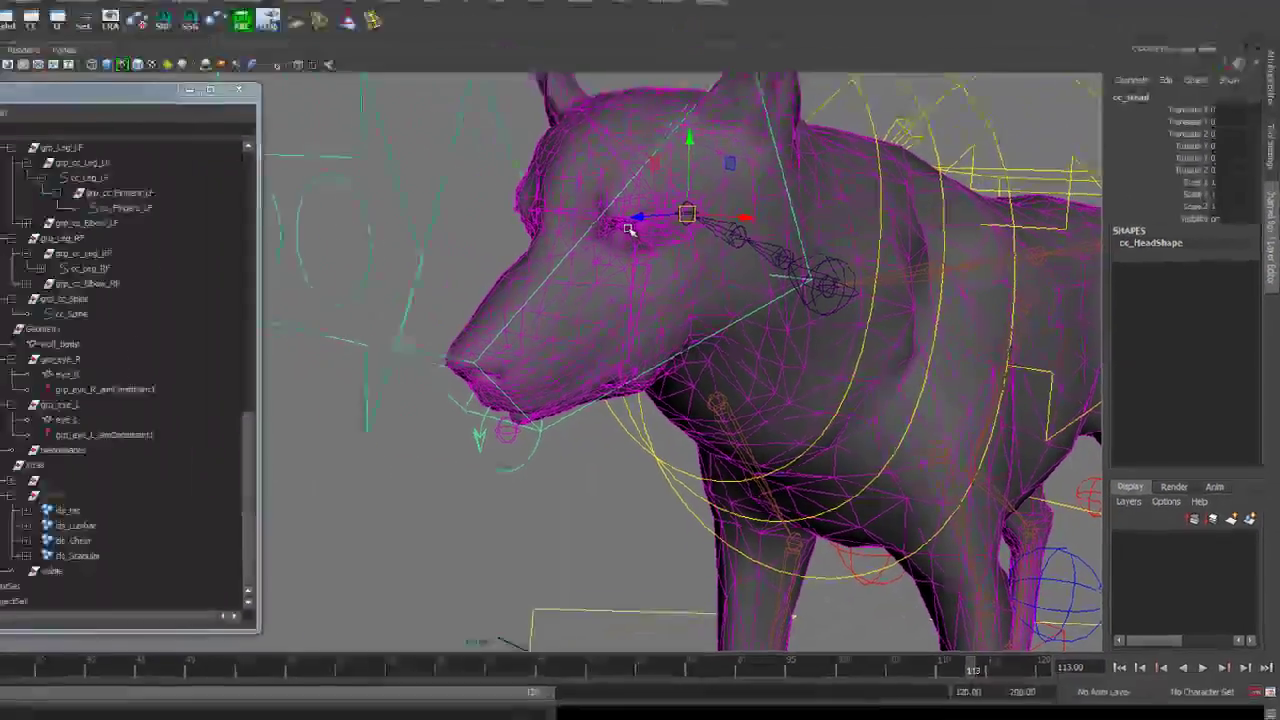
scroll(421, 134, up, 4)
alt+right_drag(708, 263, 826, 292)
alt+middle_drag(826, 292, 737, 463)
alt+drag(733, 440, 672, 428)
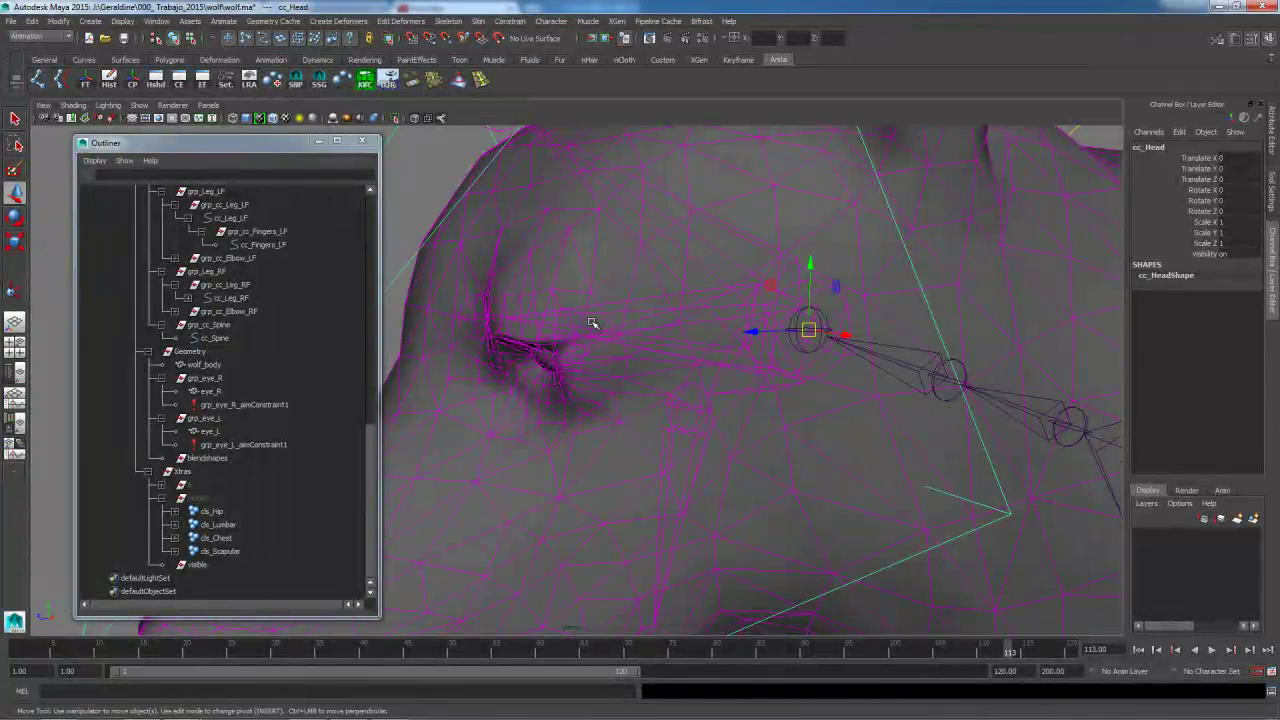
Point-constrain grp_eye_L to the left eye joint Jn_Eye_L with Maintain offset turned off
click(594, 323)
alt+drag(569, 389, 537, 413)
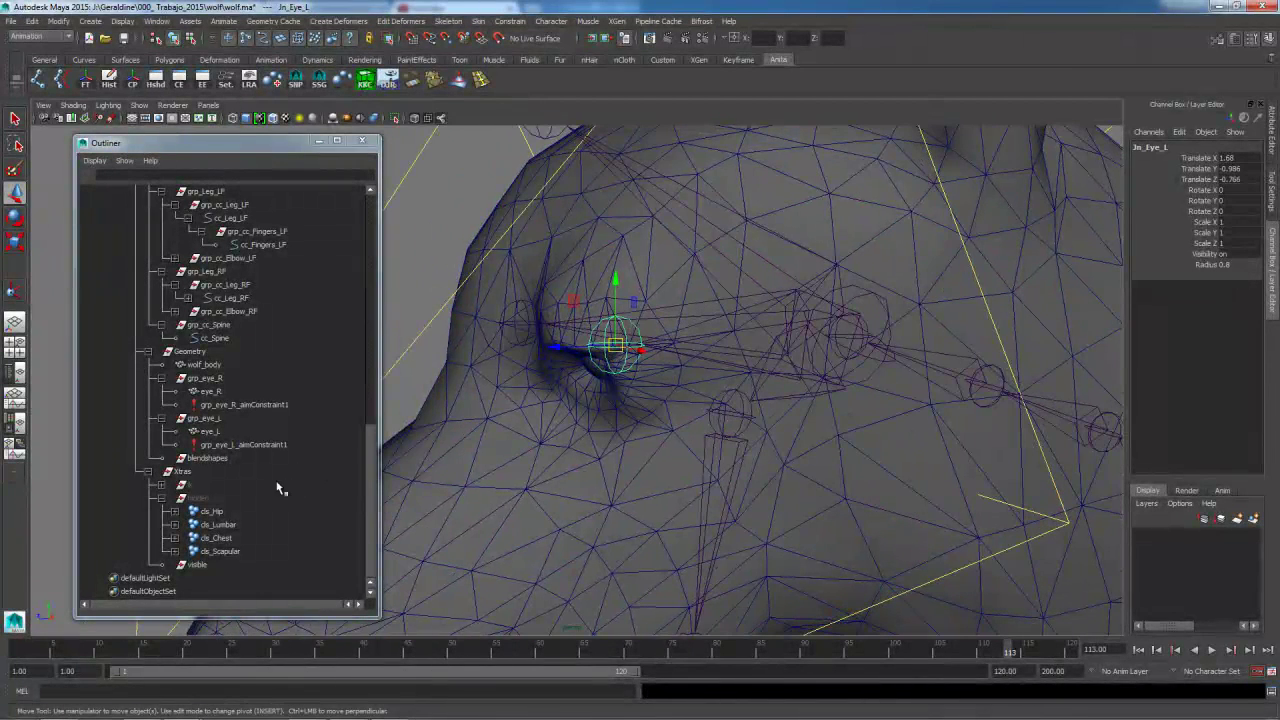
click(210, 419)
click(508, 21)
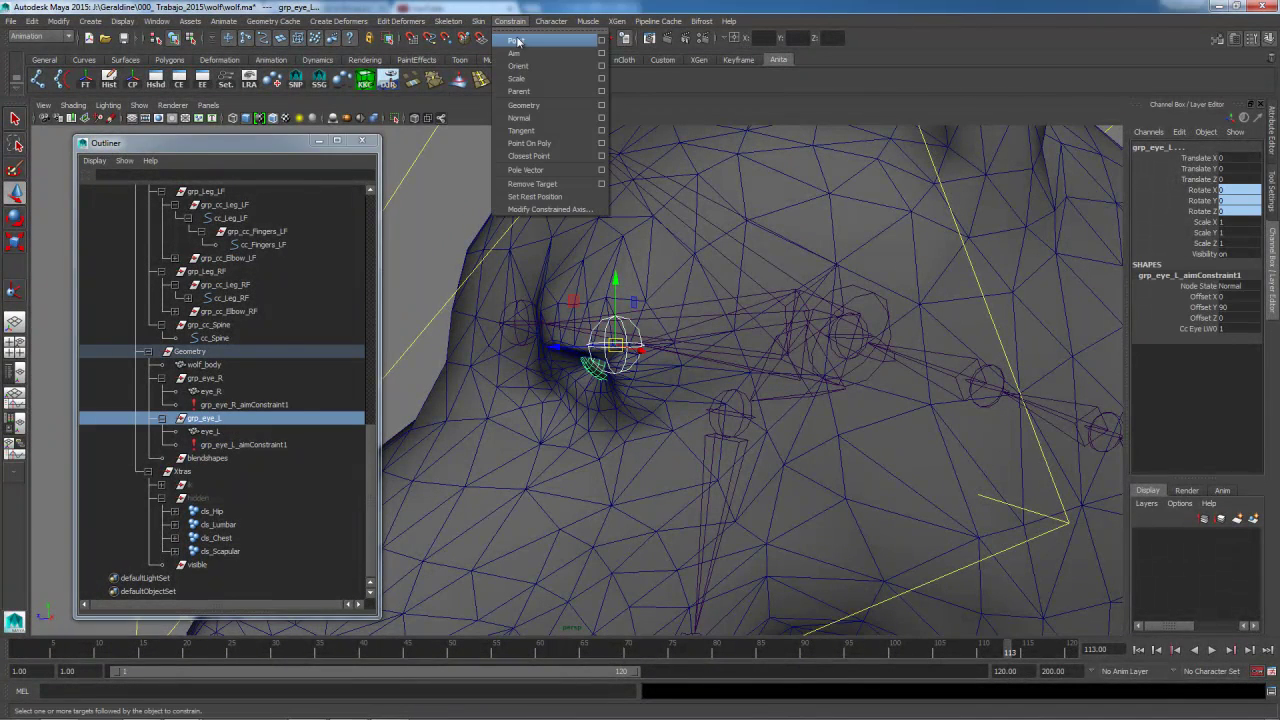
click(601, 40)
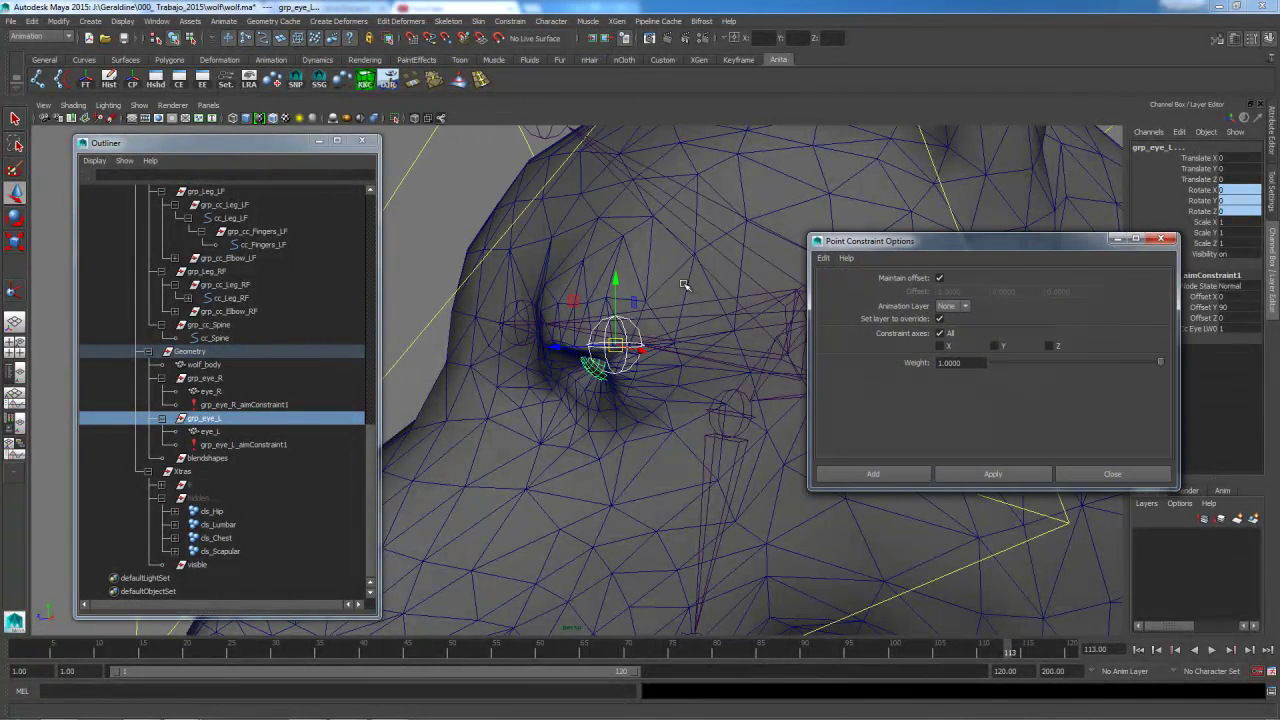
click(940, 279)
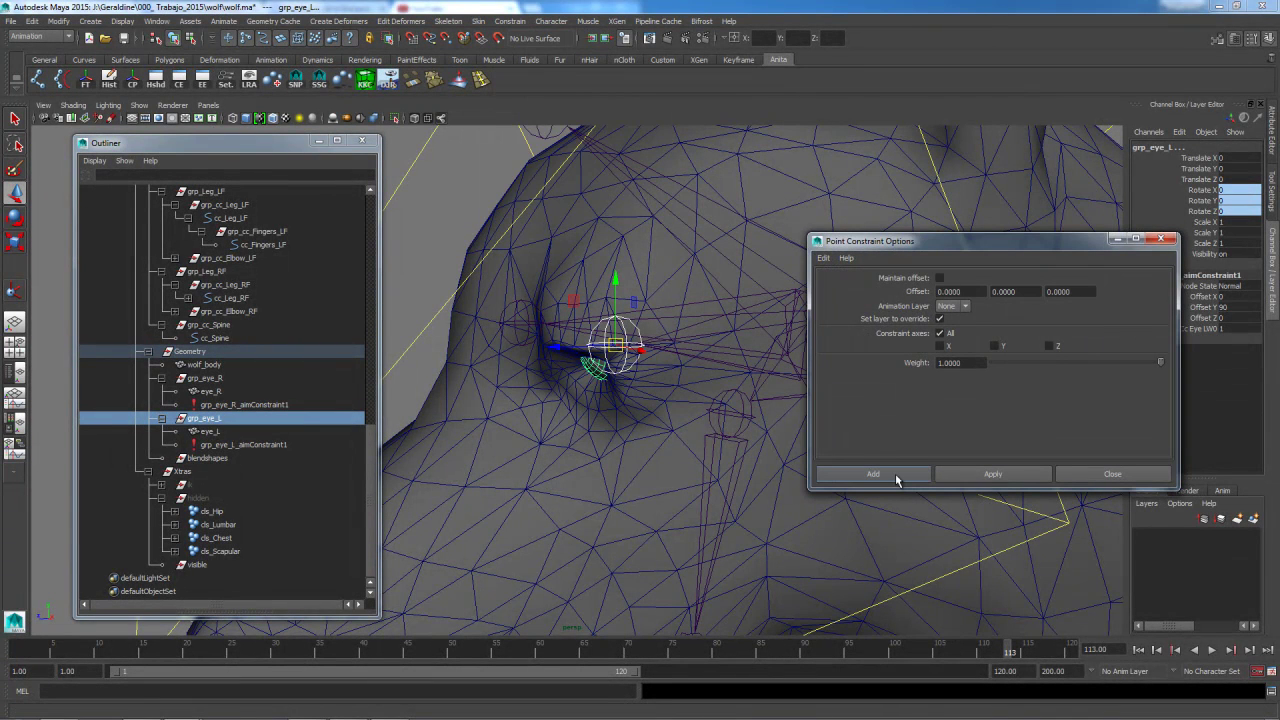
click(897, 476)
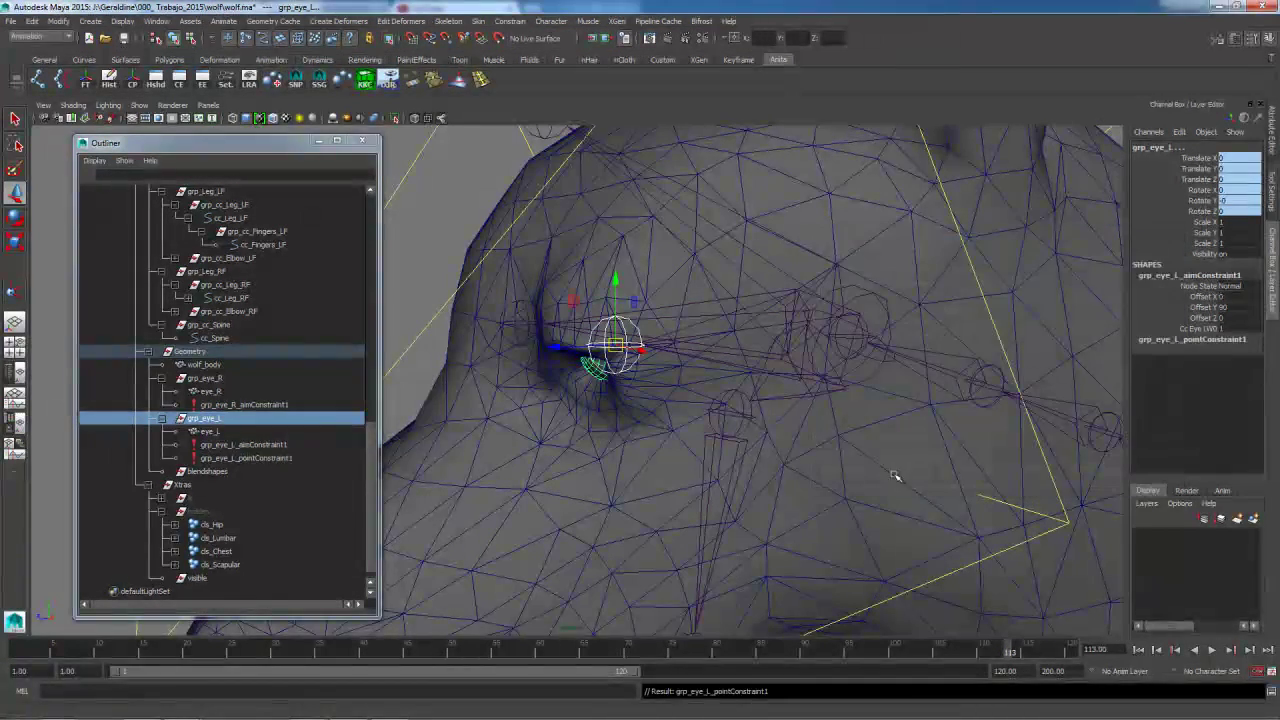
Point-constrain grp_eye_R to the right eye joint Jn_Eye_R with the same settings
click(520, 322)
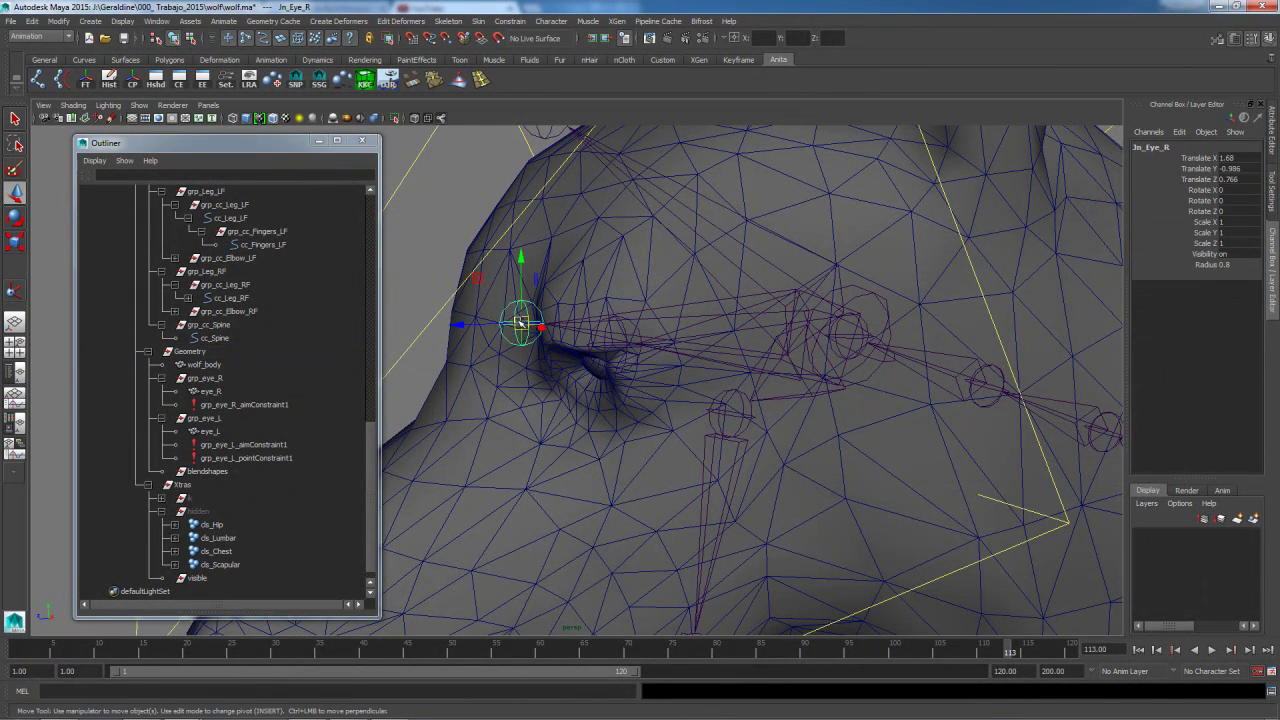
click(205, 378)
key(g)
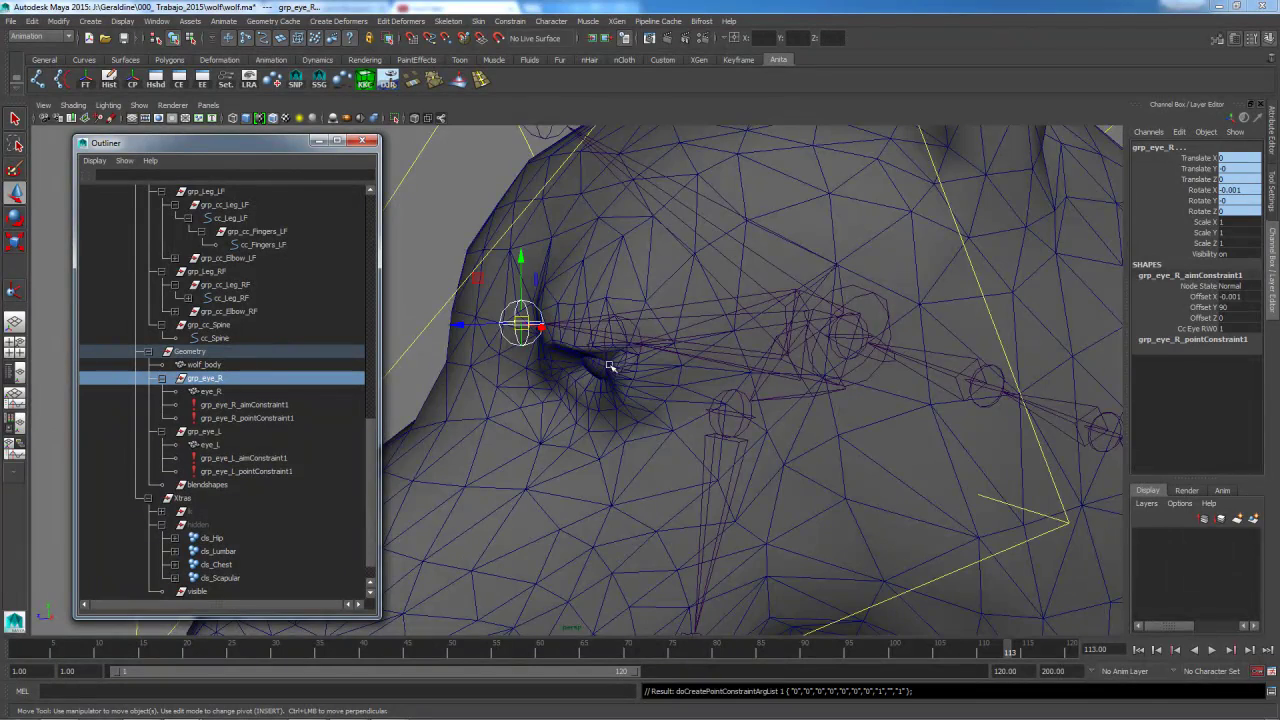
Move the cc_Shoulders control vertically to check the newly constrained eyes, and undo the move
scroll(556, 378, down, 5)
scroll(862, 249, down, 2)
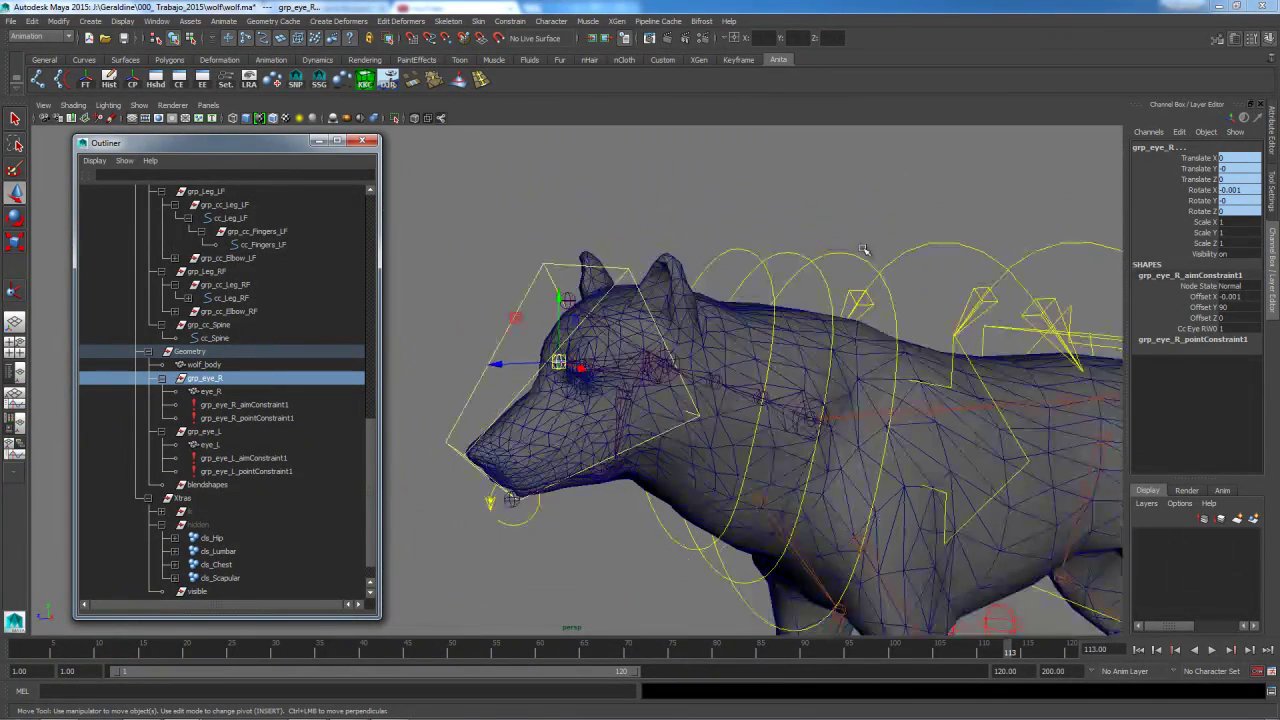
click(953, 350)
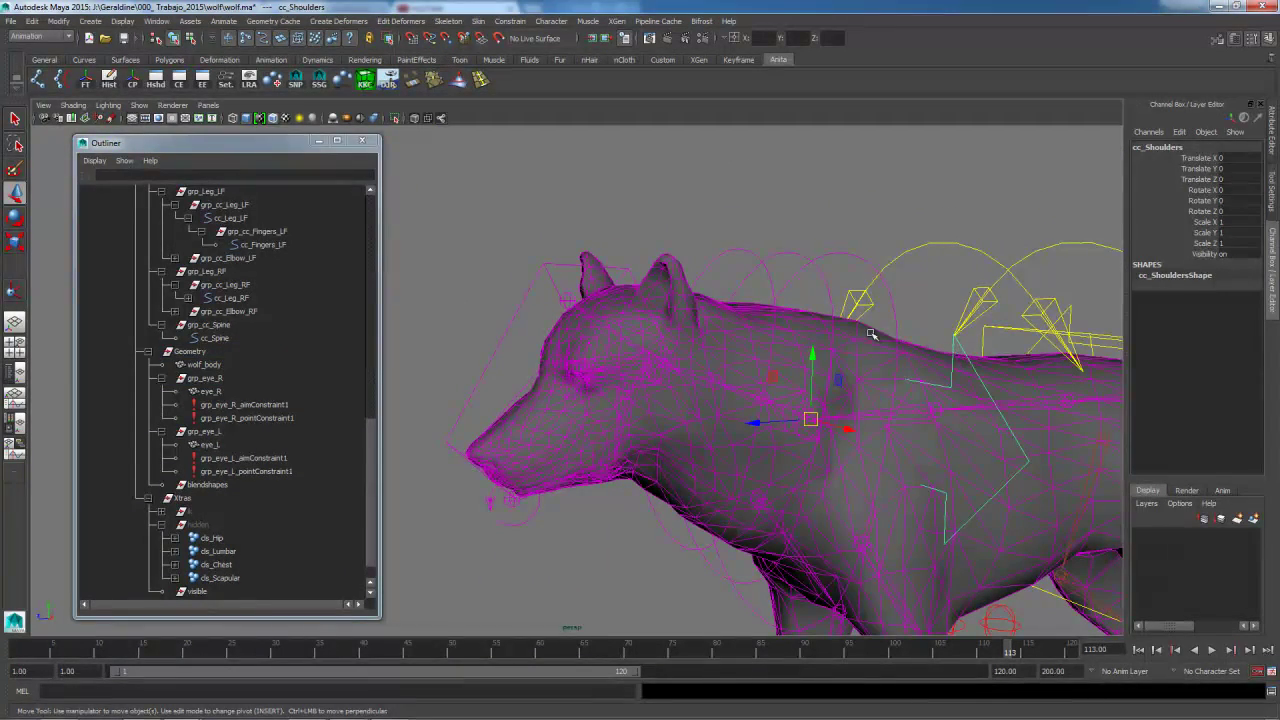
drag(813, 354, 802, 320)
mouse_move(810, 320)
mouse_down()
mouse_move(809, 397)
mouse_move(804, 326)
mouse_move(800, 340)
mouse_up()
key(ctrl+z)
Move the cc_Shoulders control freely in the vertical and forward directions to check the neck from the side, and undo it
scroll(787, 385, down, 6)
scroll(787, 395, up, 5)
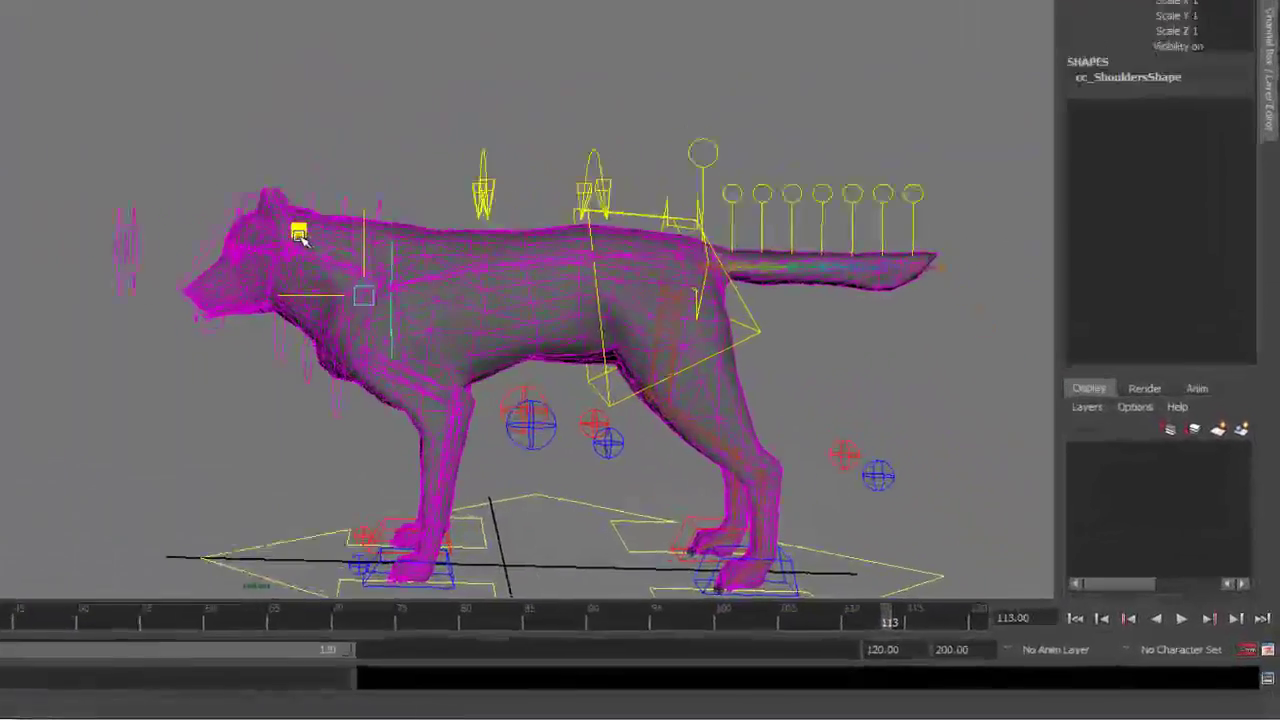
drag(314, 219, 256, 190)
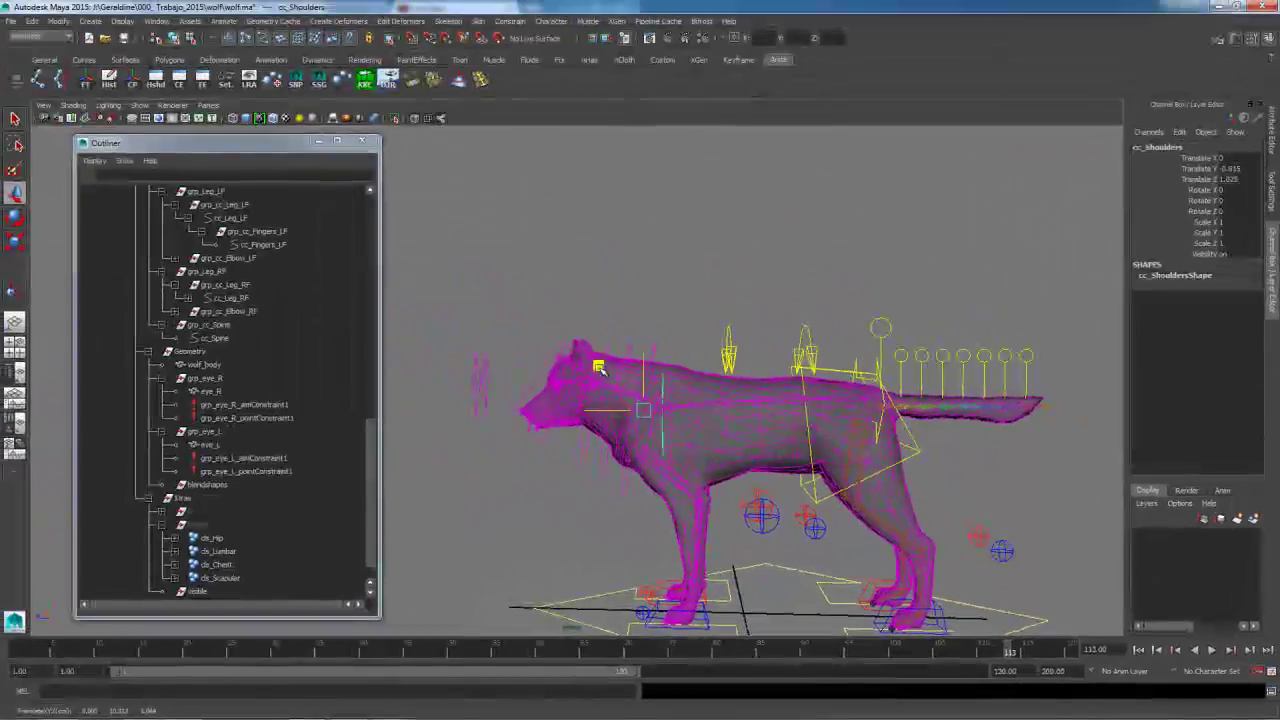
mouse_move(598, 367)
mouse_down()
mouse_move(611, 342)
mouse_move(598, 400)
mouse_move(594, 349)
mouse_move(606, 378)
mouse_move(616, 350)
mouse_up()
key(ctrl+z)
Select the Bn_Neck_base joint and locate it in the Outliner hierarchy
scroll(640, 362, up, 5)
scroll(647, 360, up, 3)
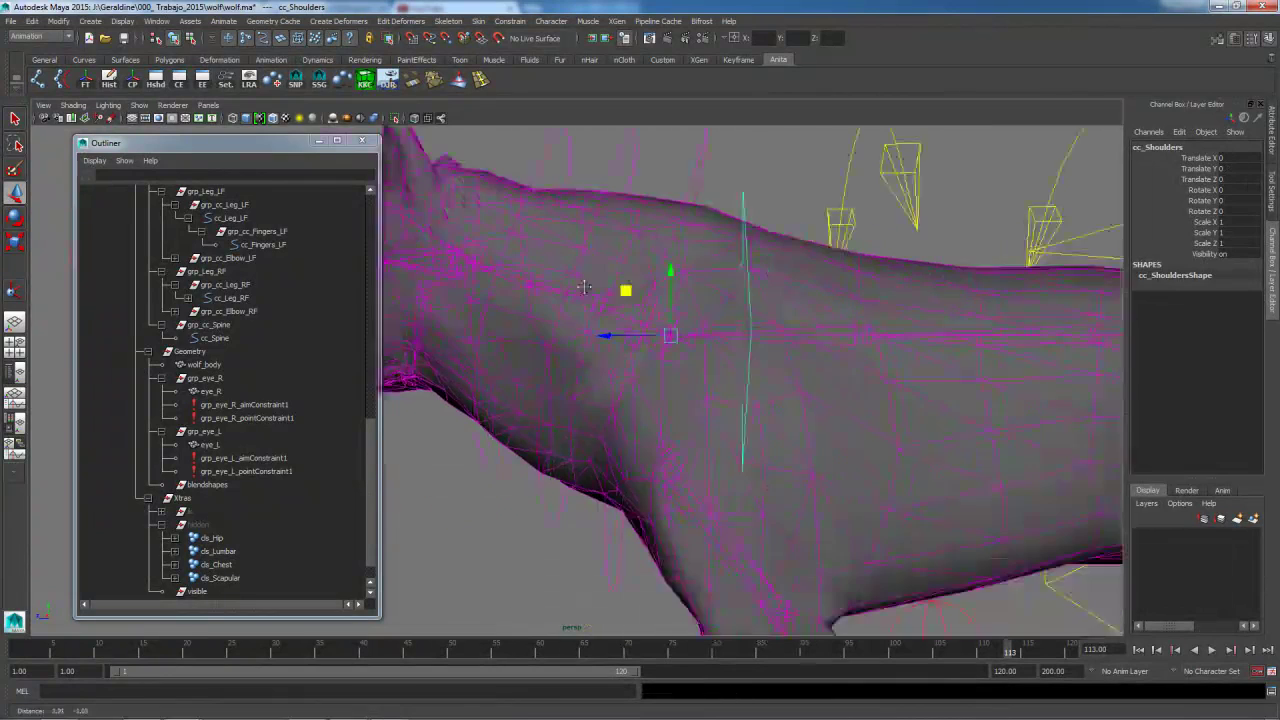
click(678, 314)
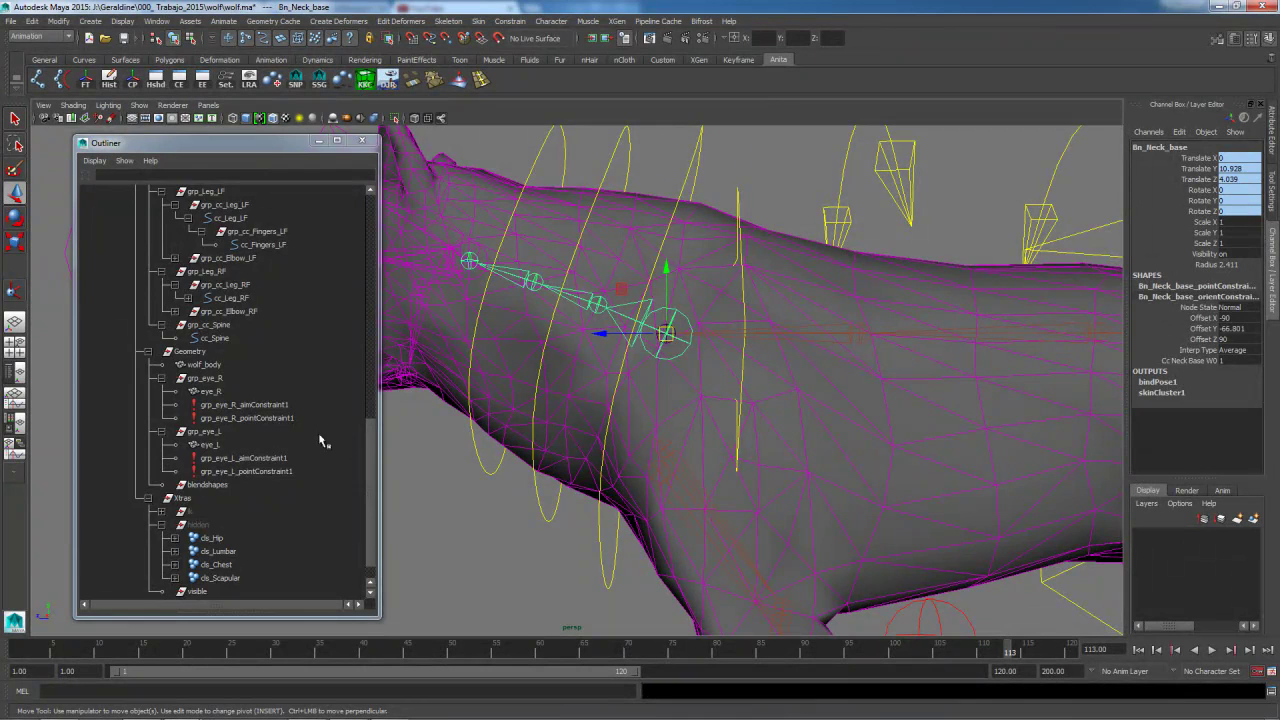
key(f)
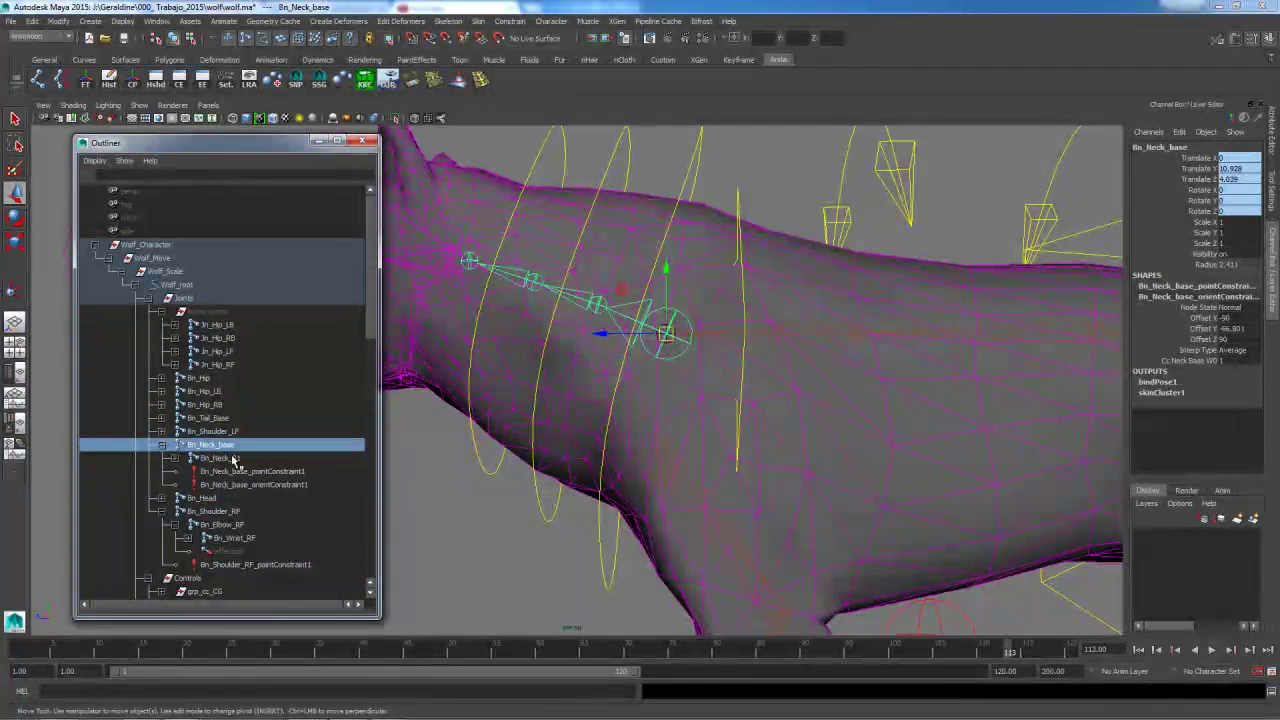
Inspect the point and orient constraints under the Bn_Neck_base joint
click(266, 474)
click(268, 486)
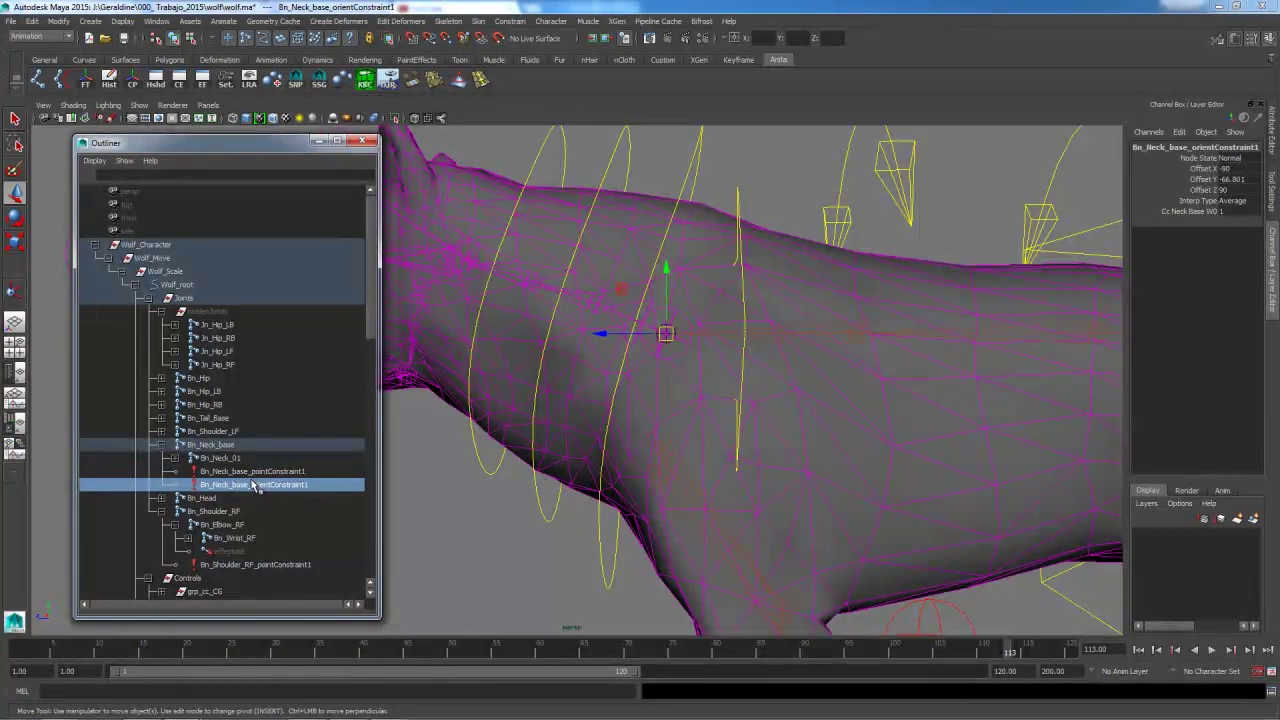
click(677, 354)
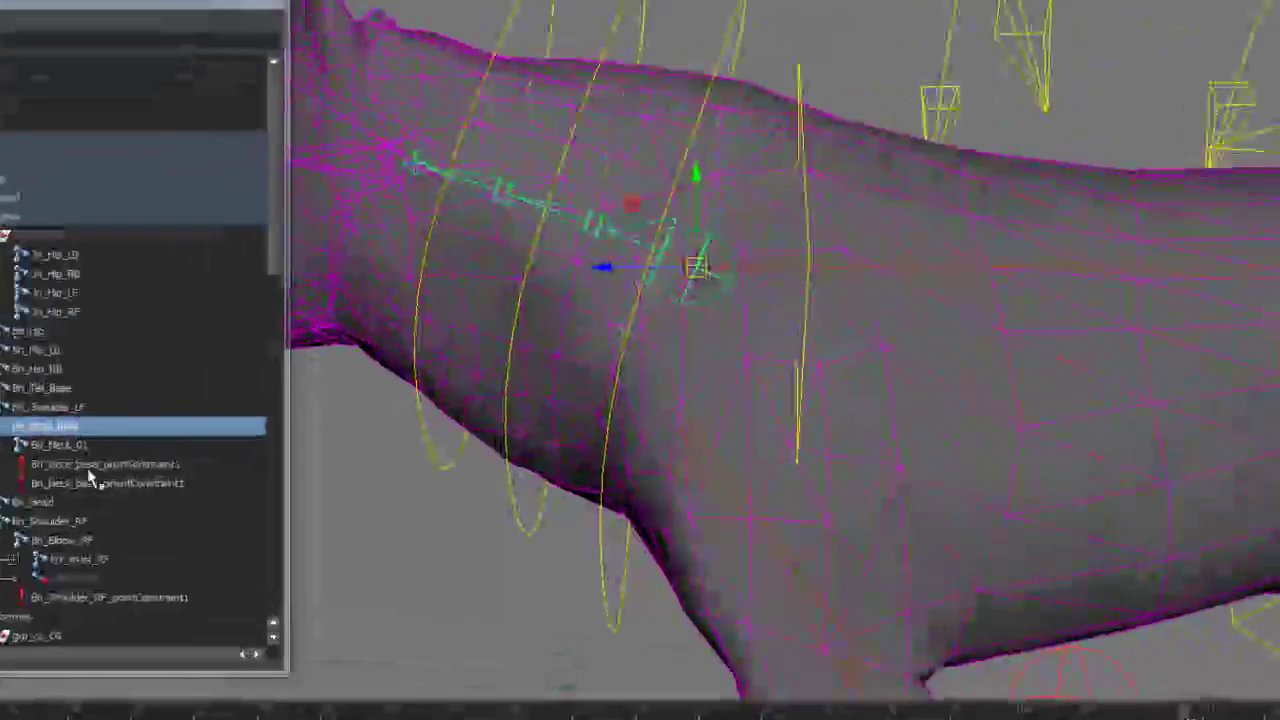
click(240, 471)
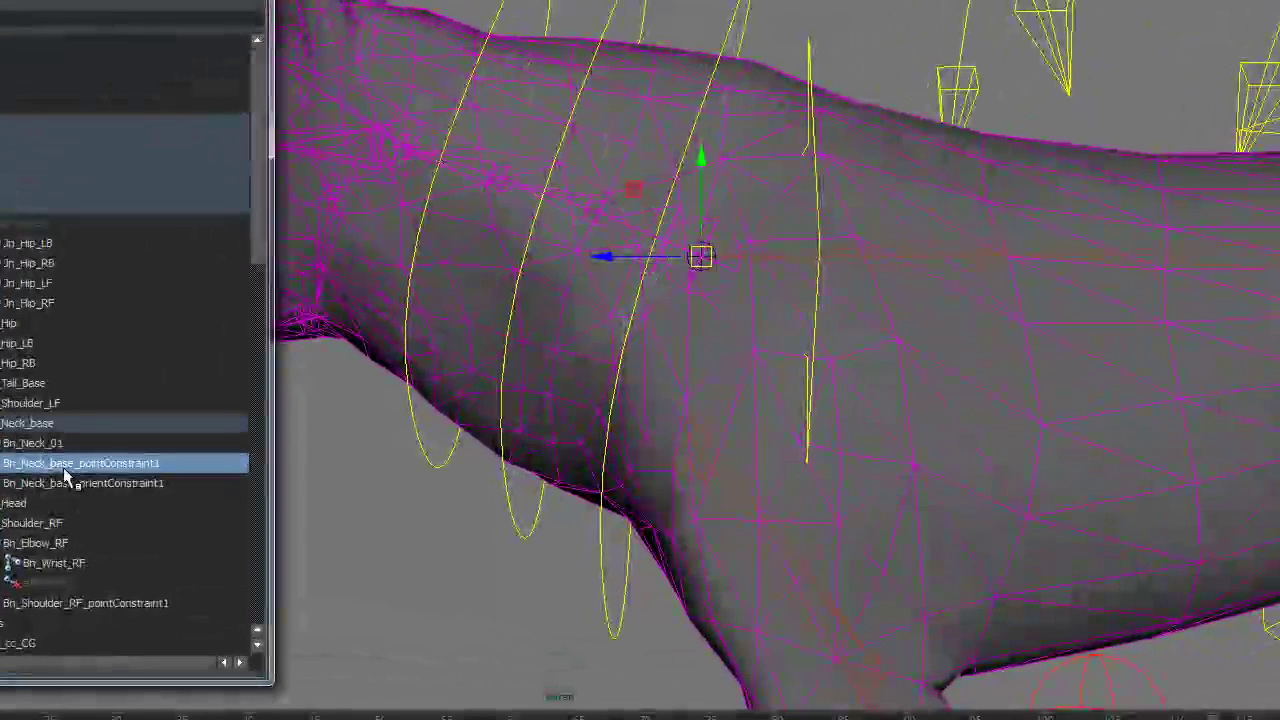
click(14, 425)
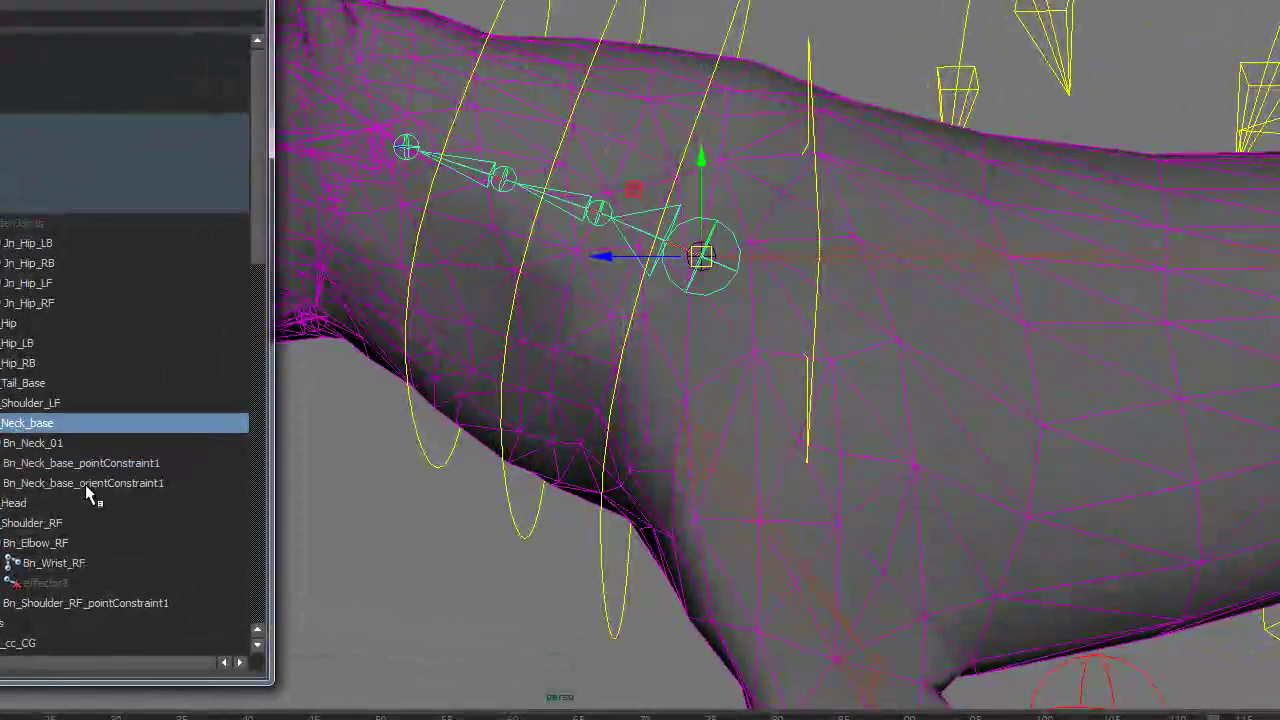
Try rotating the cc_Shoulders control to check how the neck and head respond
click(807, 66)
key(e)
mouse_move(767, 202)
mouse_down()
mouse_move(760, 171)
mouse_move(771, 240)
mouse_move(766, 183)
mouse_move(763, 214)
mouse_move(767, 202)
mouse_up()
alt+right_drag(767, 202, 715, 310)
scroll(715, 310, down, 1)
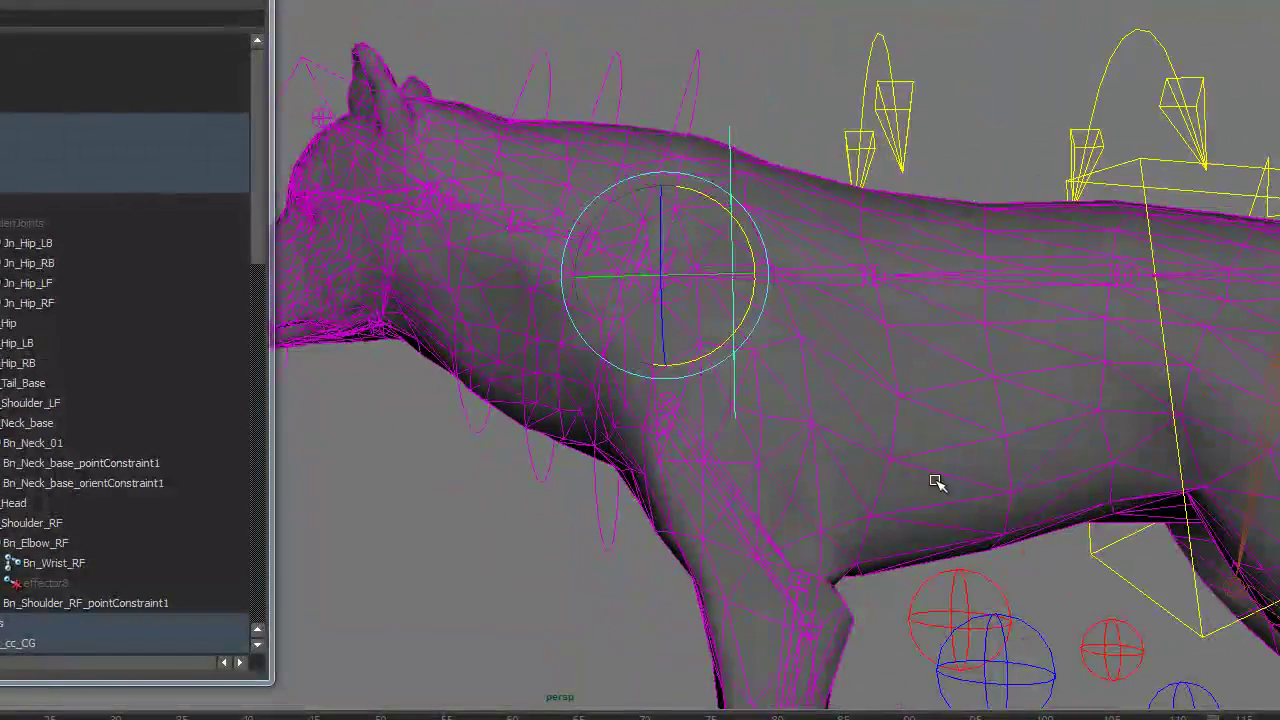
Undo the test rotation of the cc_Shoulders control and clear the selection
key(ctrl+z)
key(ctrl+z)
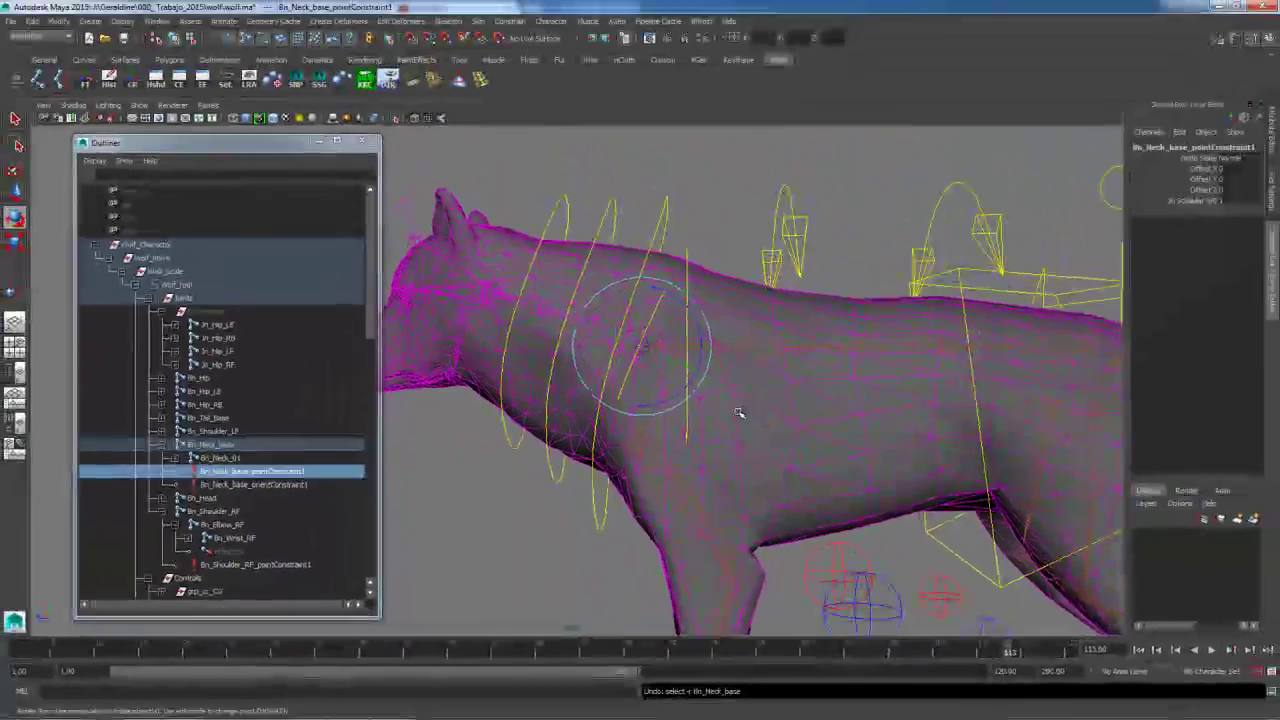
key(ctrl+z)
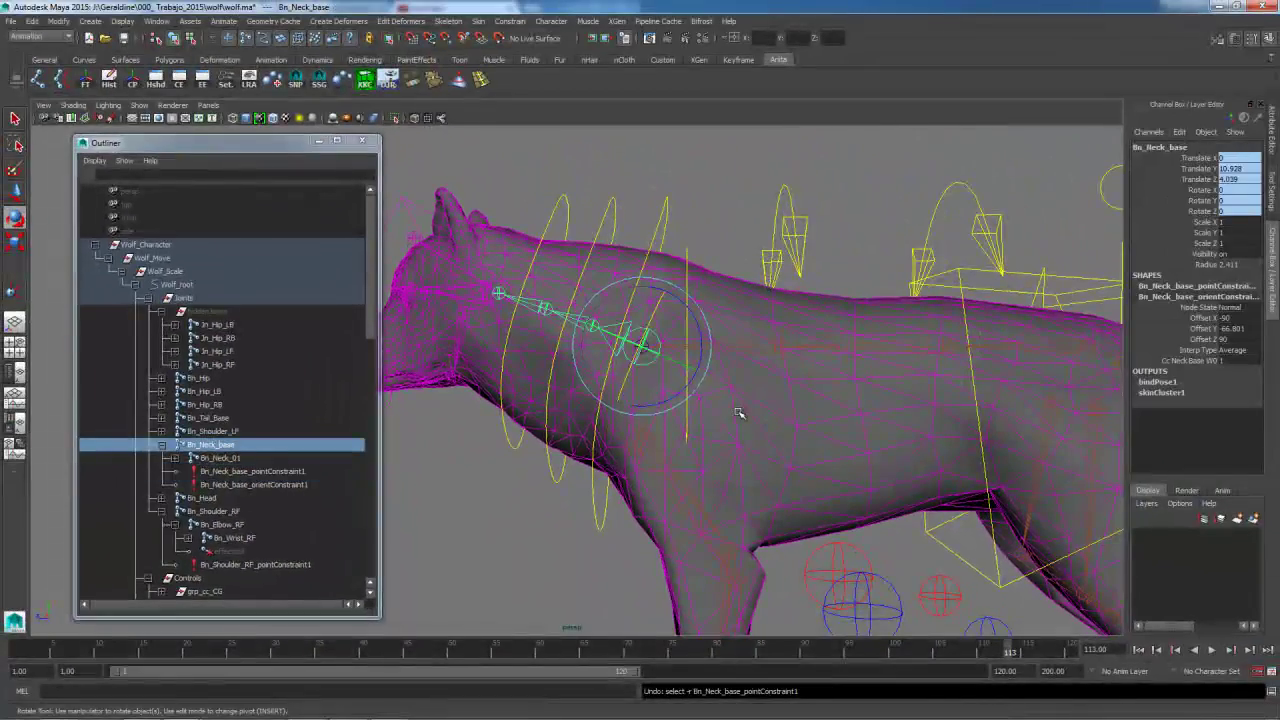
click(731, 218)
alt+right_drag(731, 218, 662, 326)
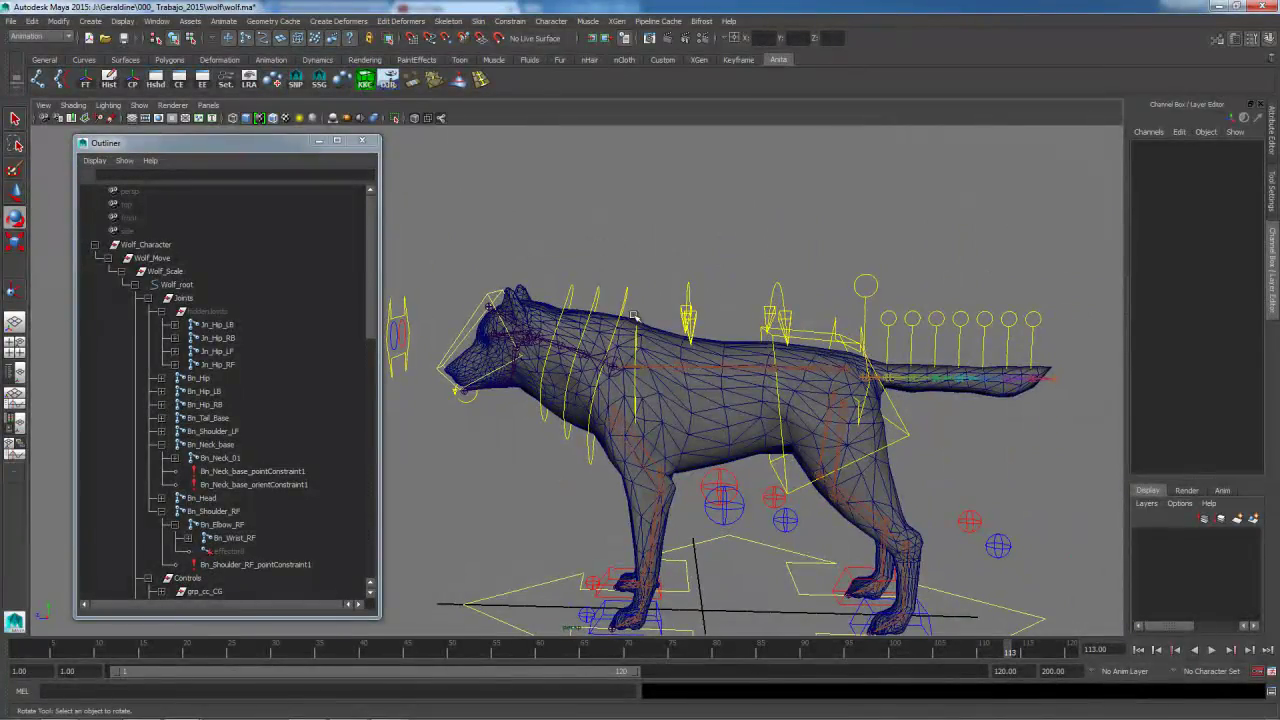
click(640, 318)
click(653, 313)
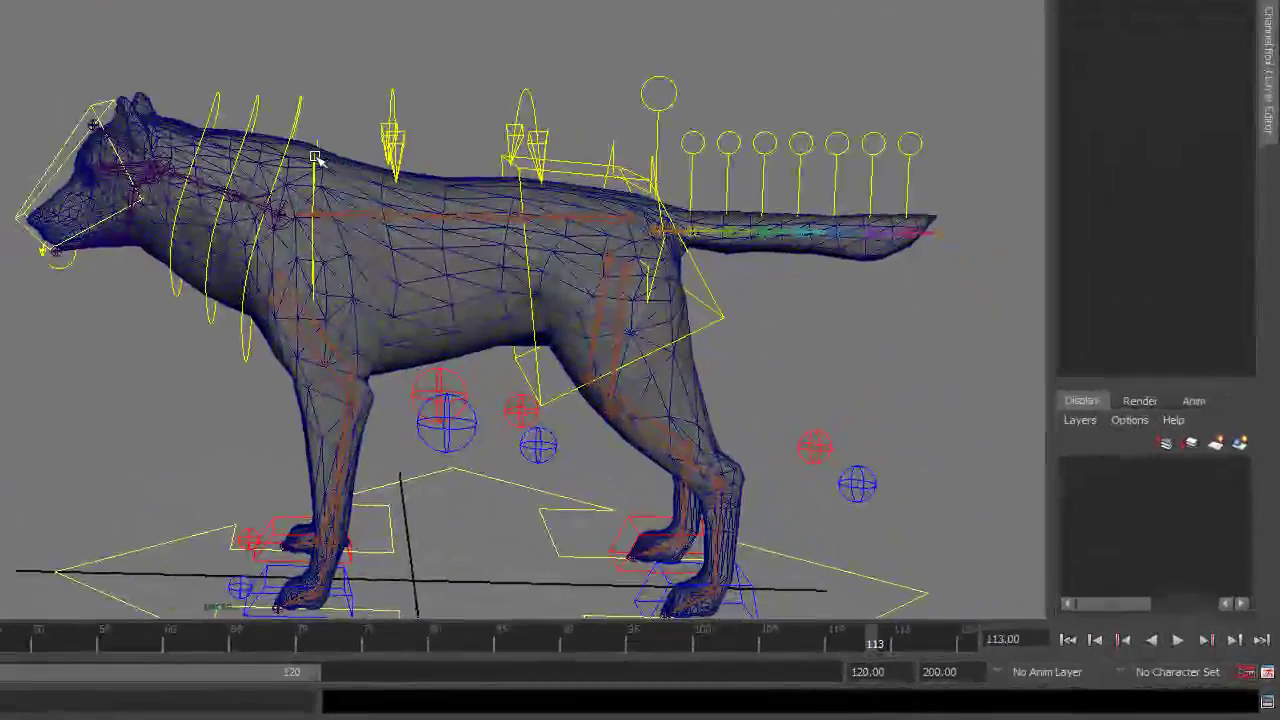
click(320, 172)
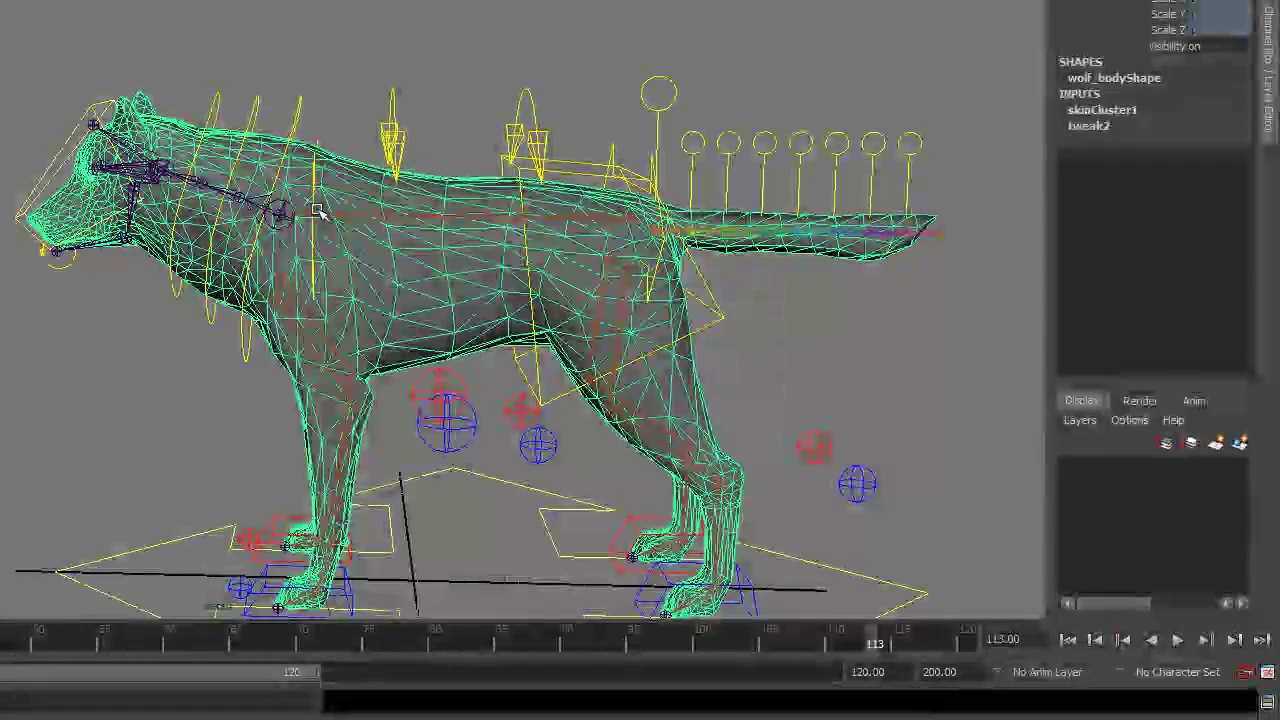
key(ctrl+z)
key(ctrl+z)
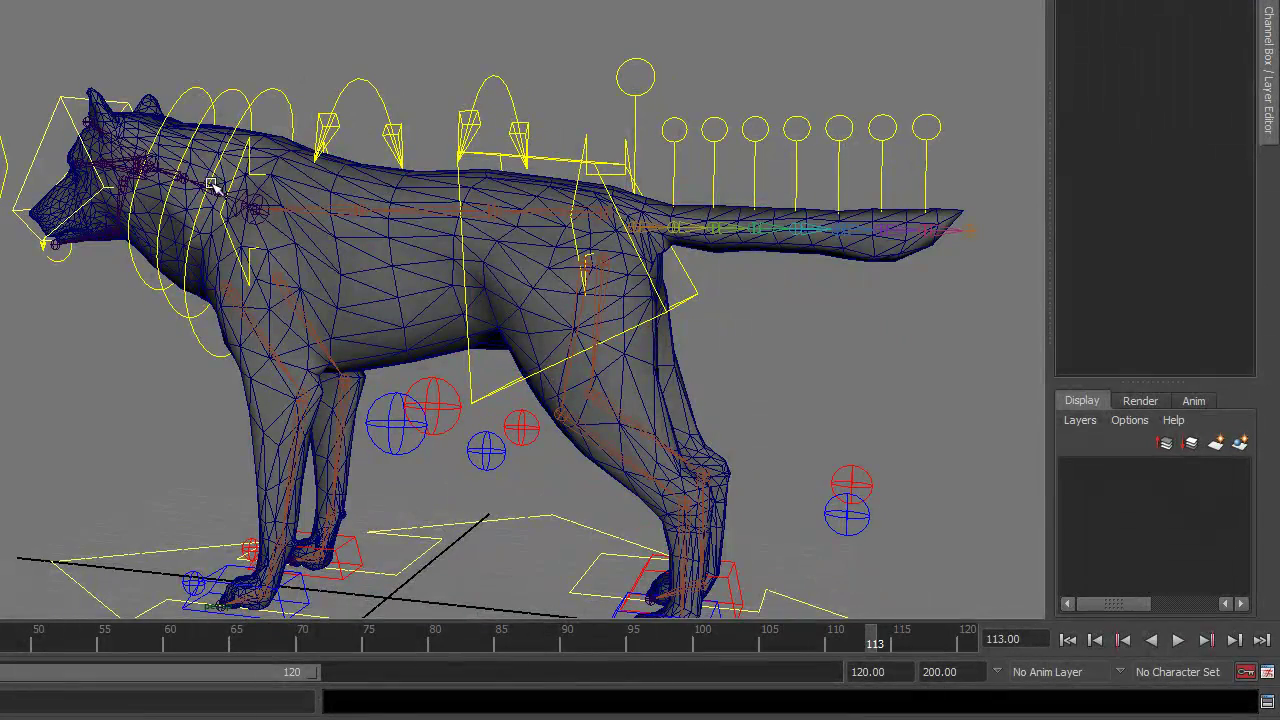
key(ctrl+z)
key(ctrl+z)
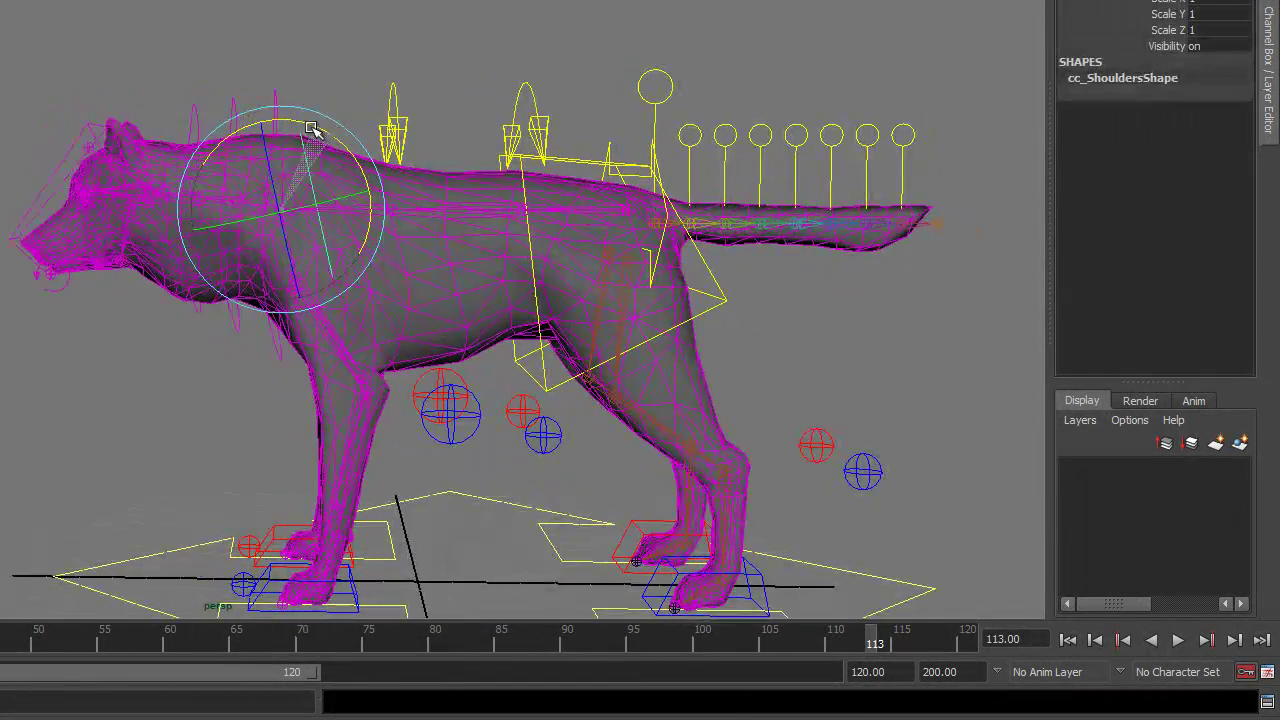
Rotate the cc_Shoulders control to about 9.6 in X and try moving it forward to check the neck
drag(312, 130, 332, 160)
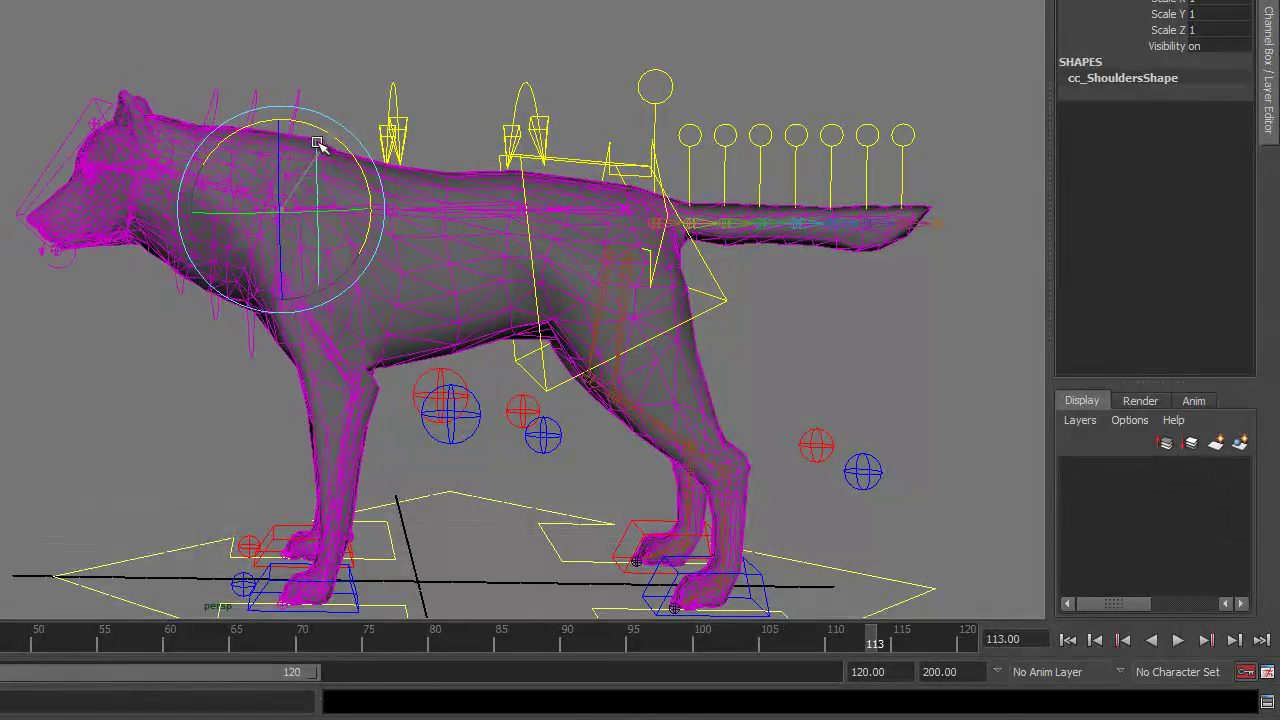
mouse_move(311, 102)
mouse_down()
mouse_move(318, 112)
mouse_move(304, 118)
mouse_up()
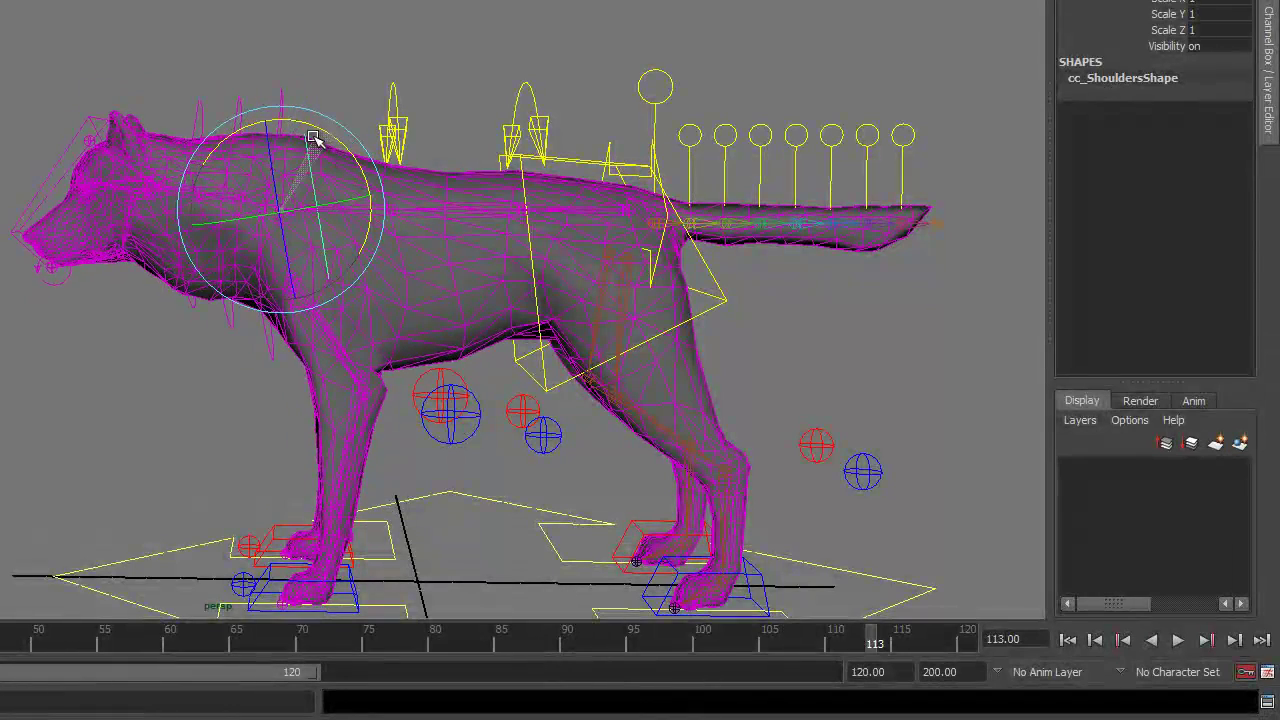
mouse_move(188, 210)
mouse_down()
mouse_move(280, 240)
mouse_move(163, 209)
mouse_move(210, 210)
mouse_up()
drag(436, 316, 457, 316)
drag(566, 363, 556, 366)
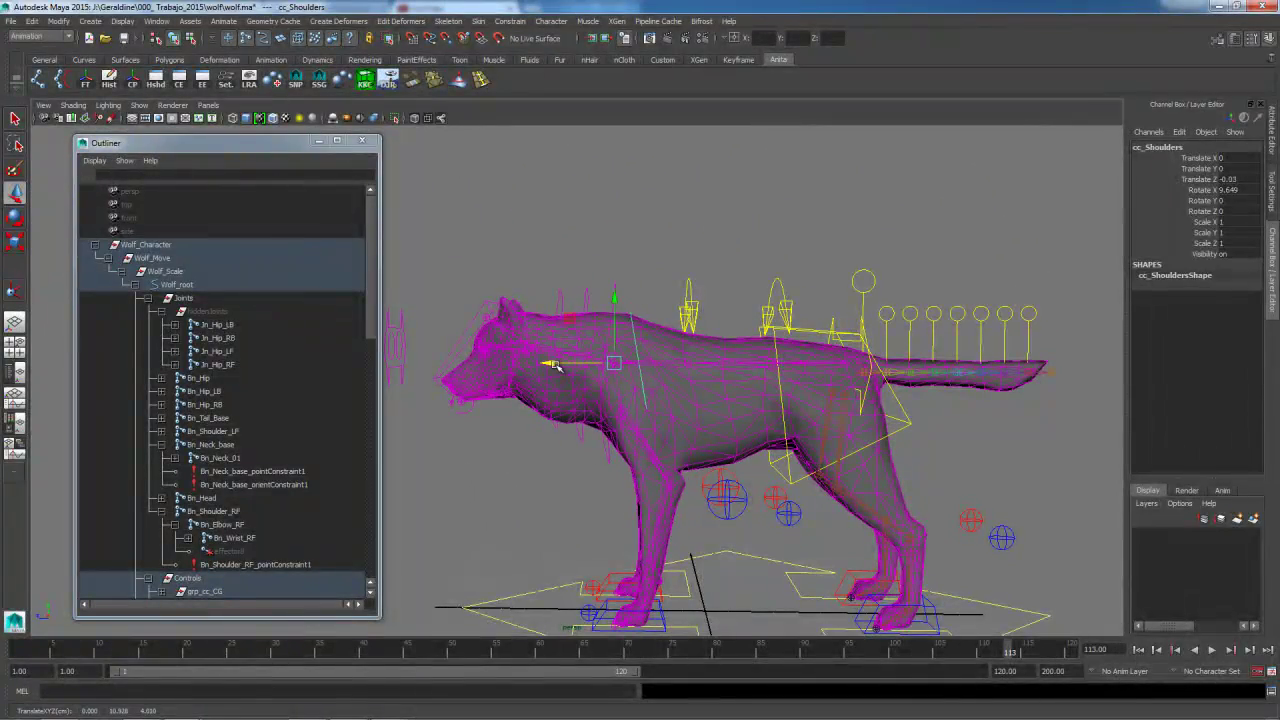
Try moving the Bn_Neck_base joint forward along Z, and undo the move
scroll(629, 281, up, 5)
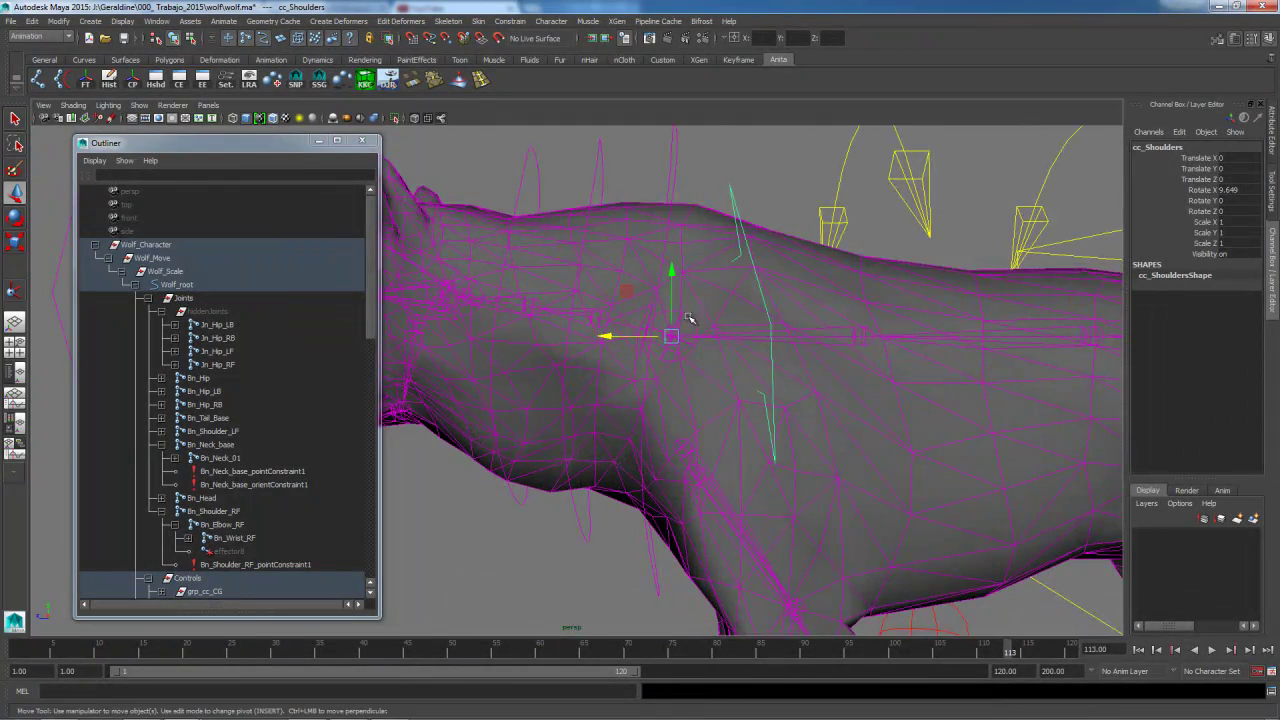
click(689, 321)
mouse_move(605, 335)
mouse_down()
mouse_move(538, 334)
mouse_move(597, 334)
mouse_move(545, 334)
mouse_move(580, 336)
mouse_up()
key(ctrl+z)
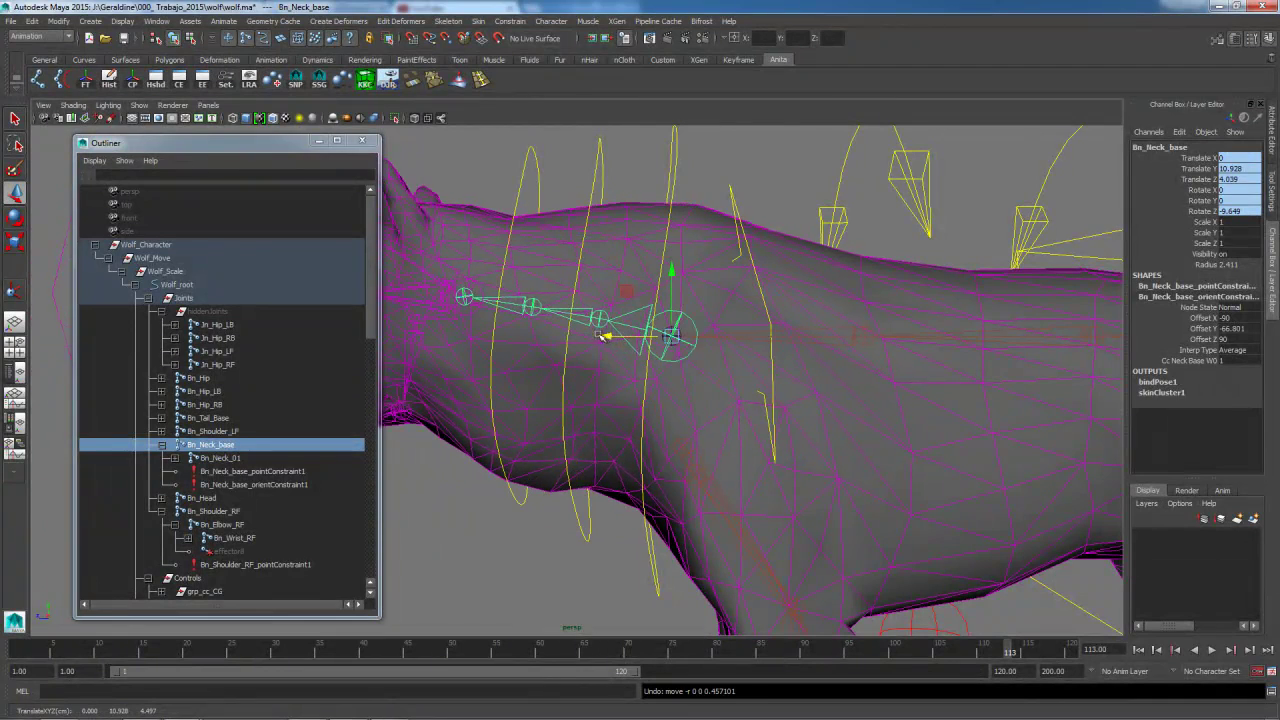
Inspect the point constraint under Bn_Neck_base and undo the cc_Shoulders rotation
click(288, 477)
scroll(671, 386, down, 3)
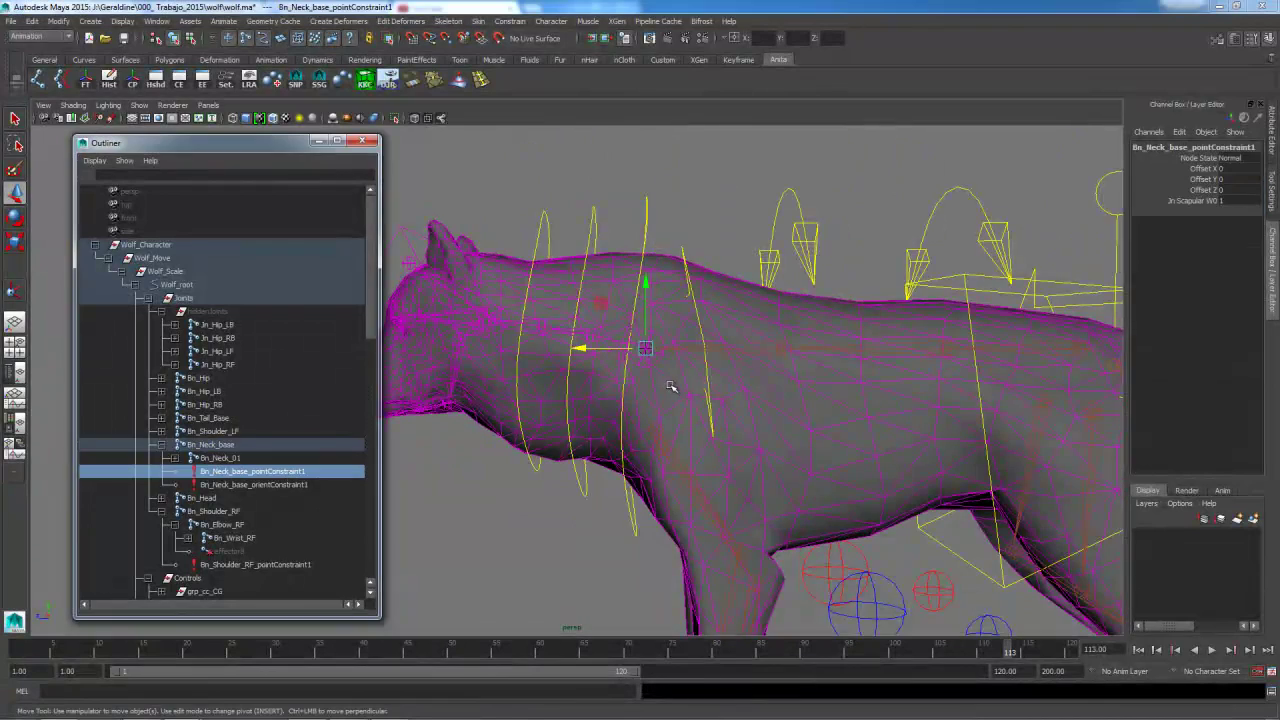
key(ctrl+z)
key(ctrl+z)
key(ctrl+z)
Delete the point and orient constraints under the Bn_Neck_base joint and select that joint to check it
drag(276, 471, 279, 484)
key(Delete)
click(221, 458)
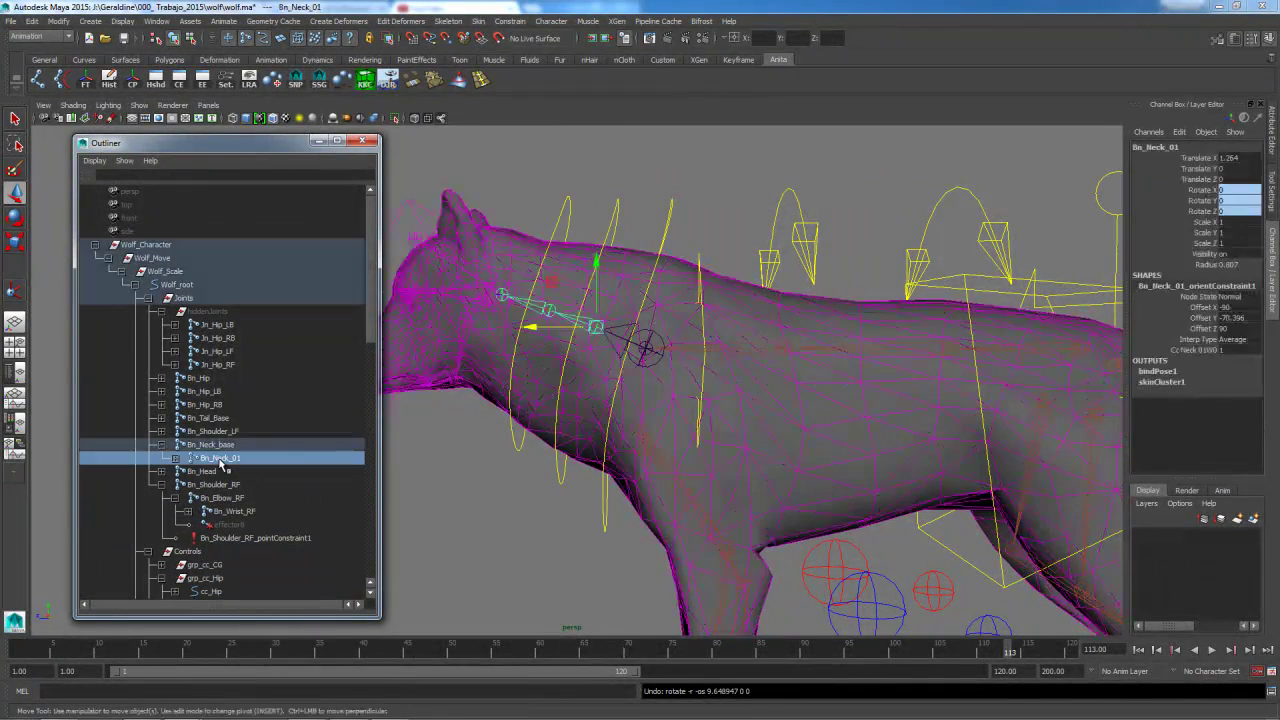
click(219, 446)
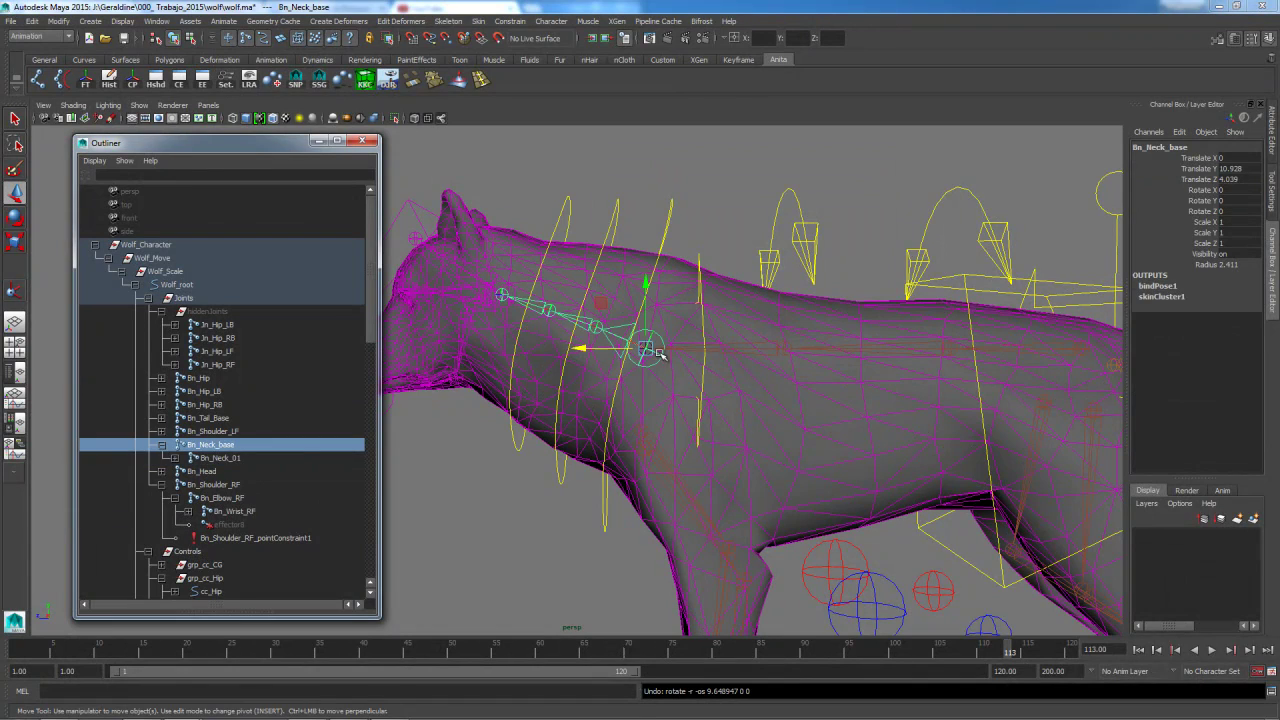
Parent-constrain the Bn_Neck_base joint to the cc_Shoulders control
click(700, 264)
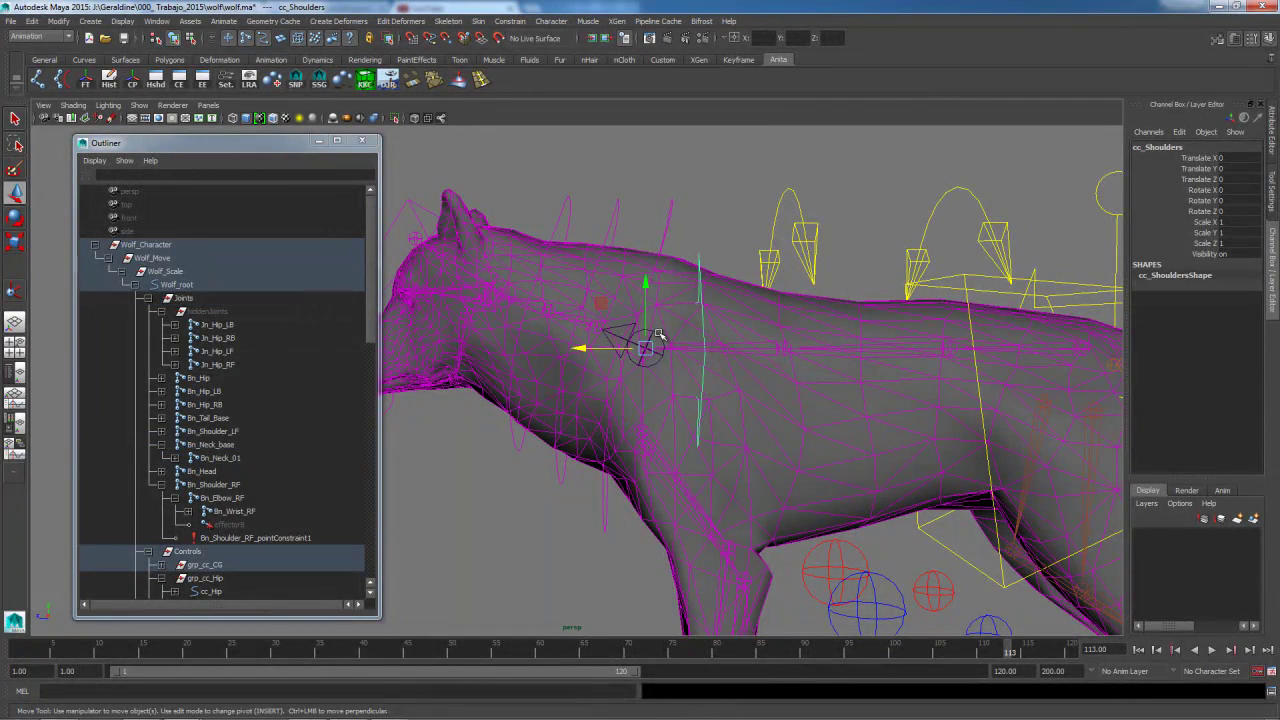
shift+click(657, 334)
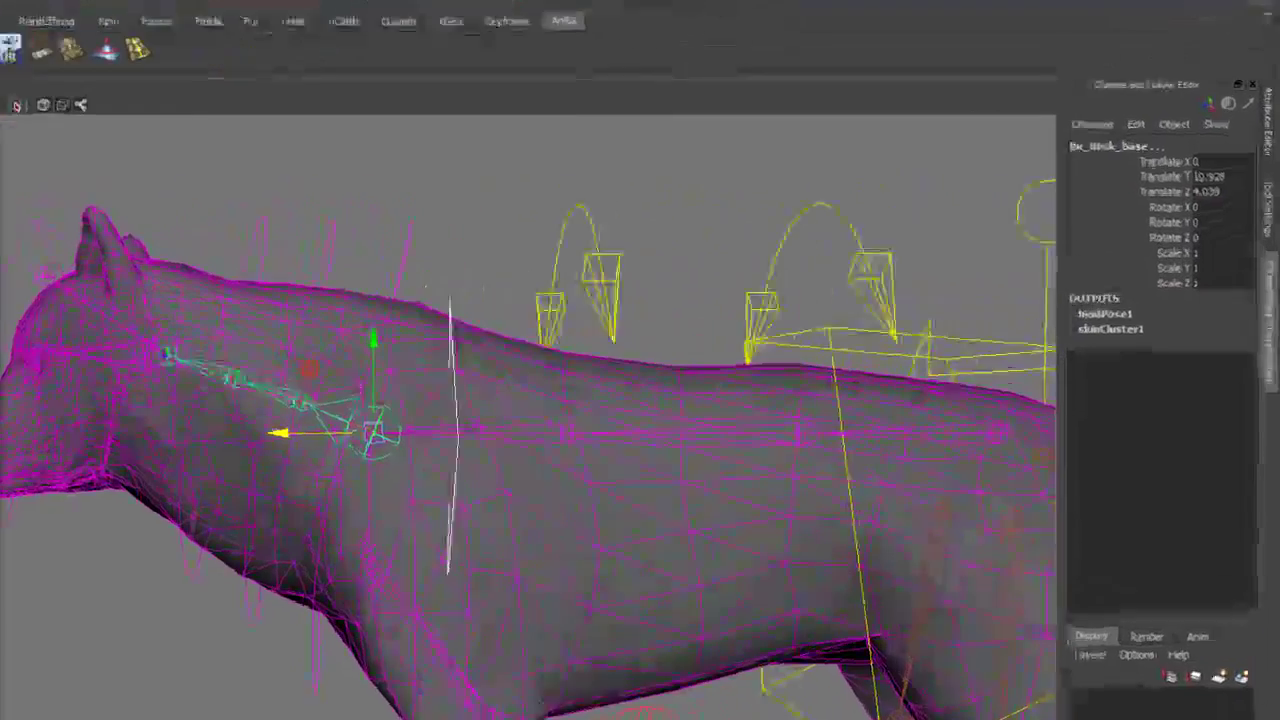
click(510, 21)
click(140, 62)
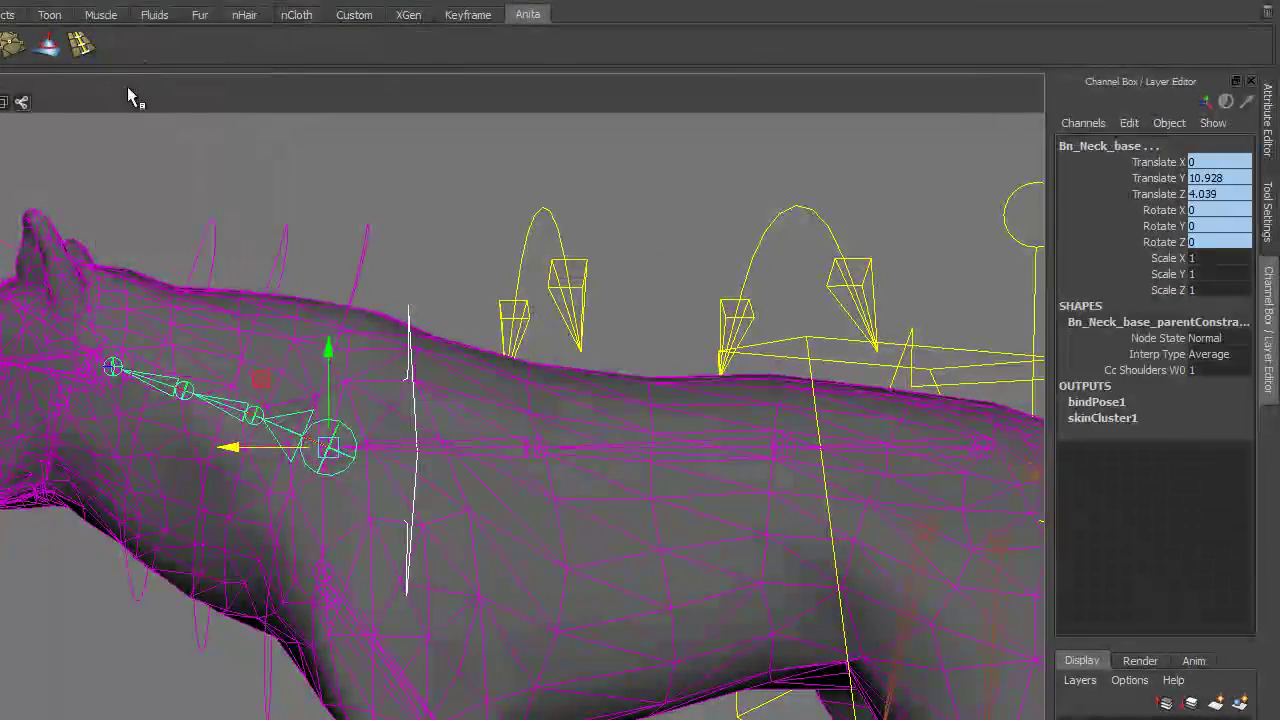
Test the cc_Shoulders control by moving and rotating it to check the neck, and undo each change
click(405, 313)
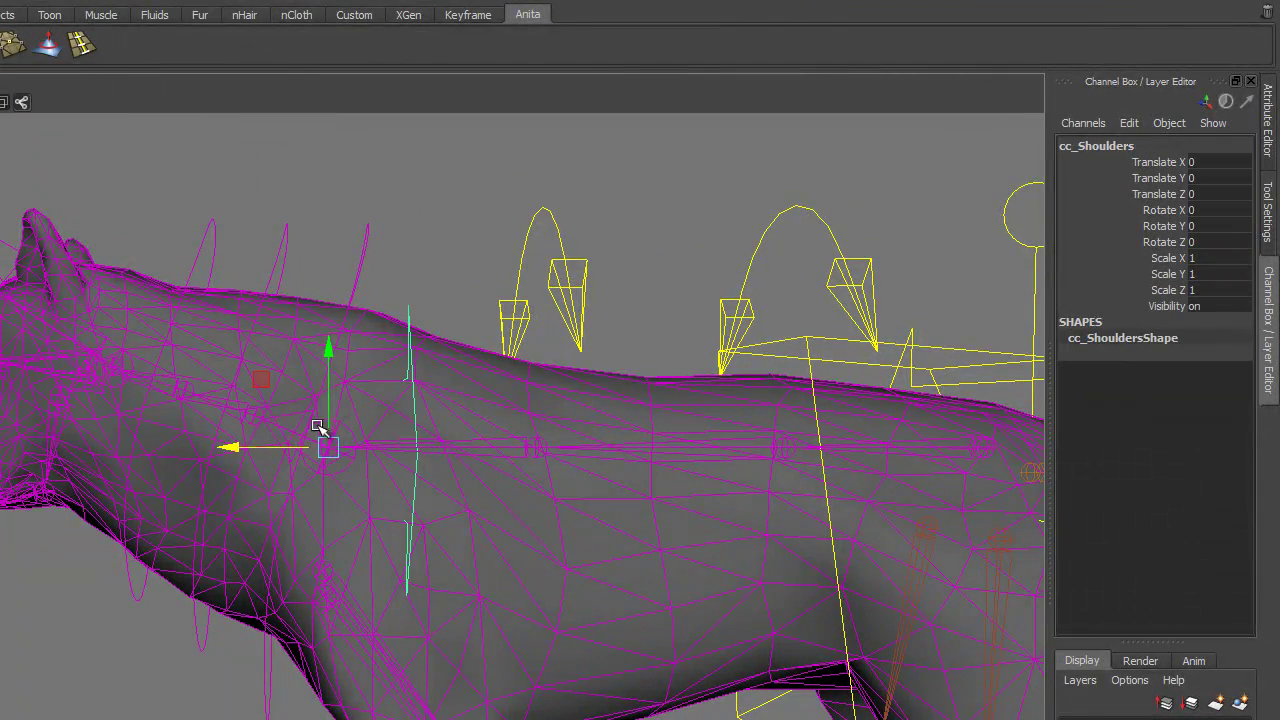
drag(259, 392, 287, 425)
key(ctrl+z)
drag(381, 380, 351, 366)
key(w)
drag(270, 378, 240, 417)
key(ctrl+z)
key(ctrl+z)
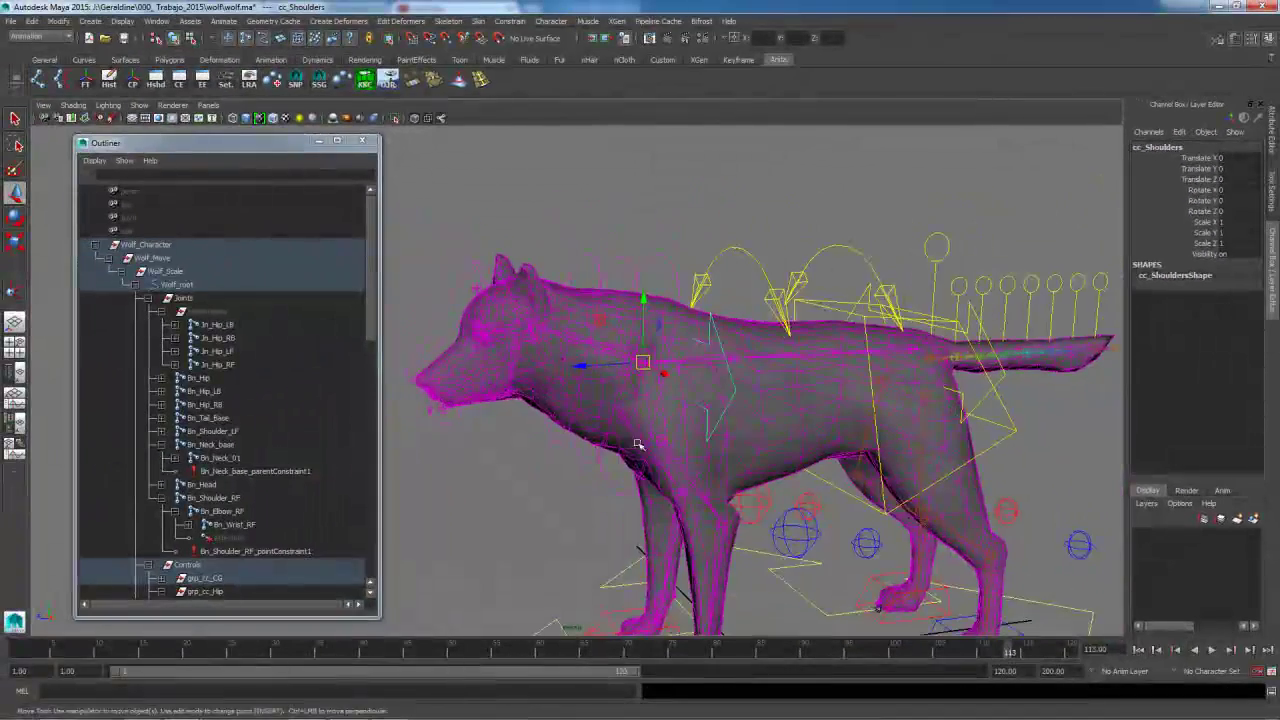
Scale the Wolf_Scale group down uniformly to about 0.47 to test how the whole rig scales
alt+middle_drag(804, 517, 772, 475)
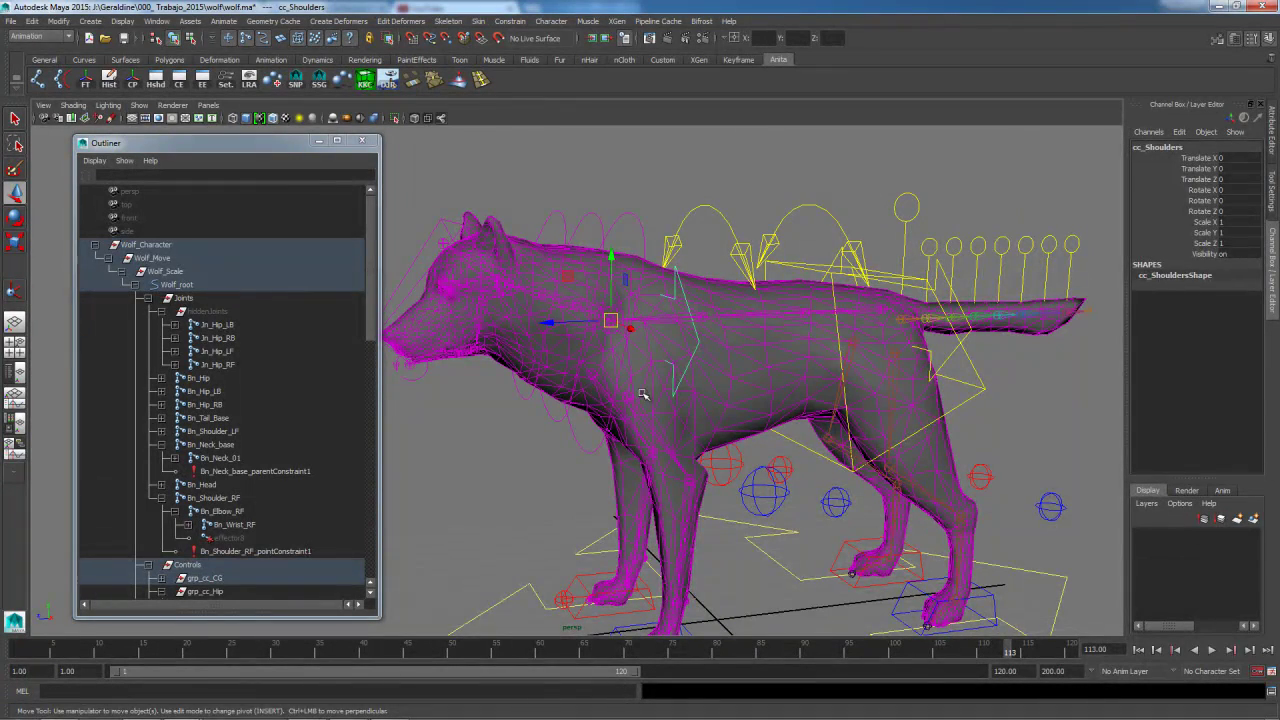
click(627, 200)
scroll(675, 484, down, 5)
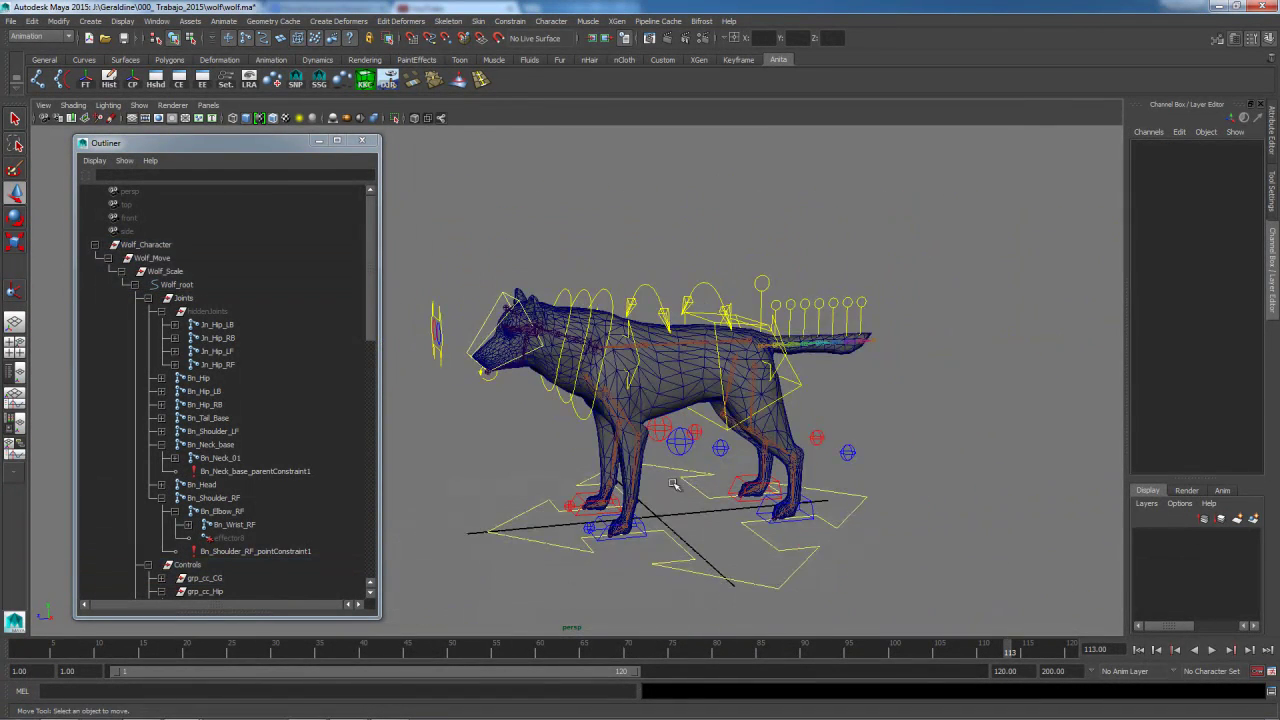
click(165, 271)
key(r)
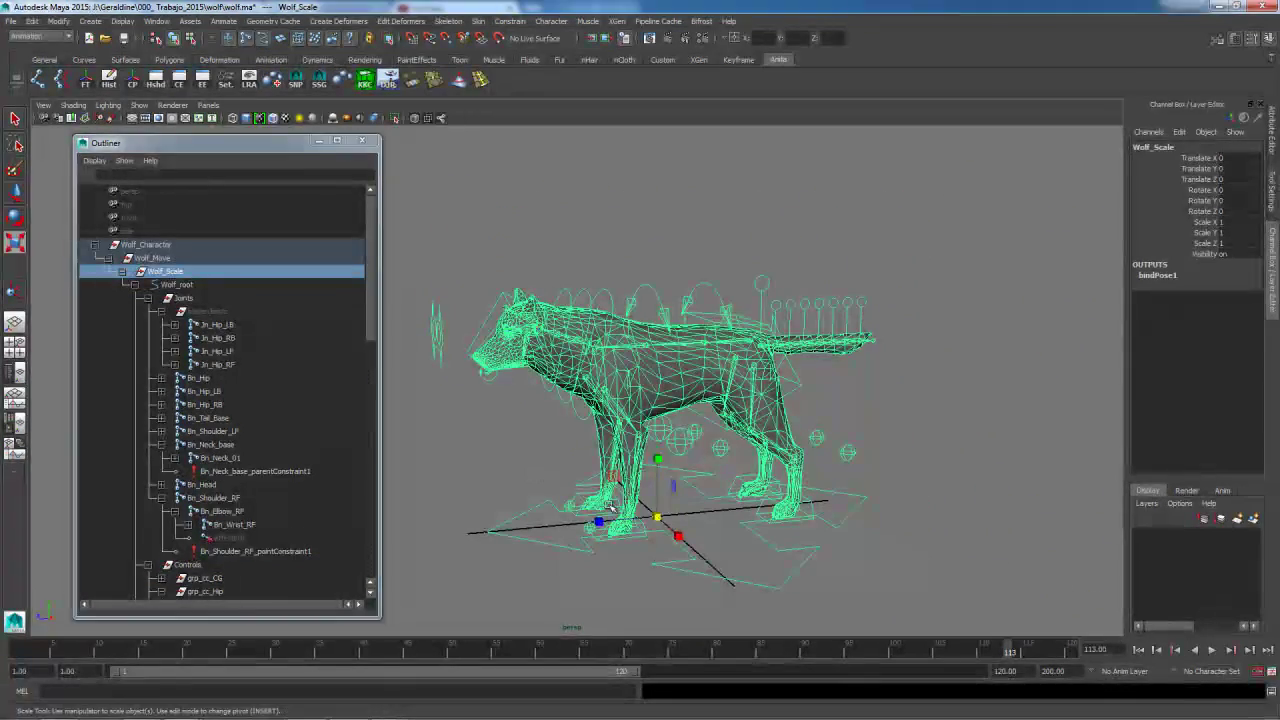
scroll(762, 458, up, 3)
middle_drag(762, 458, 455, 486)
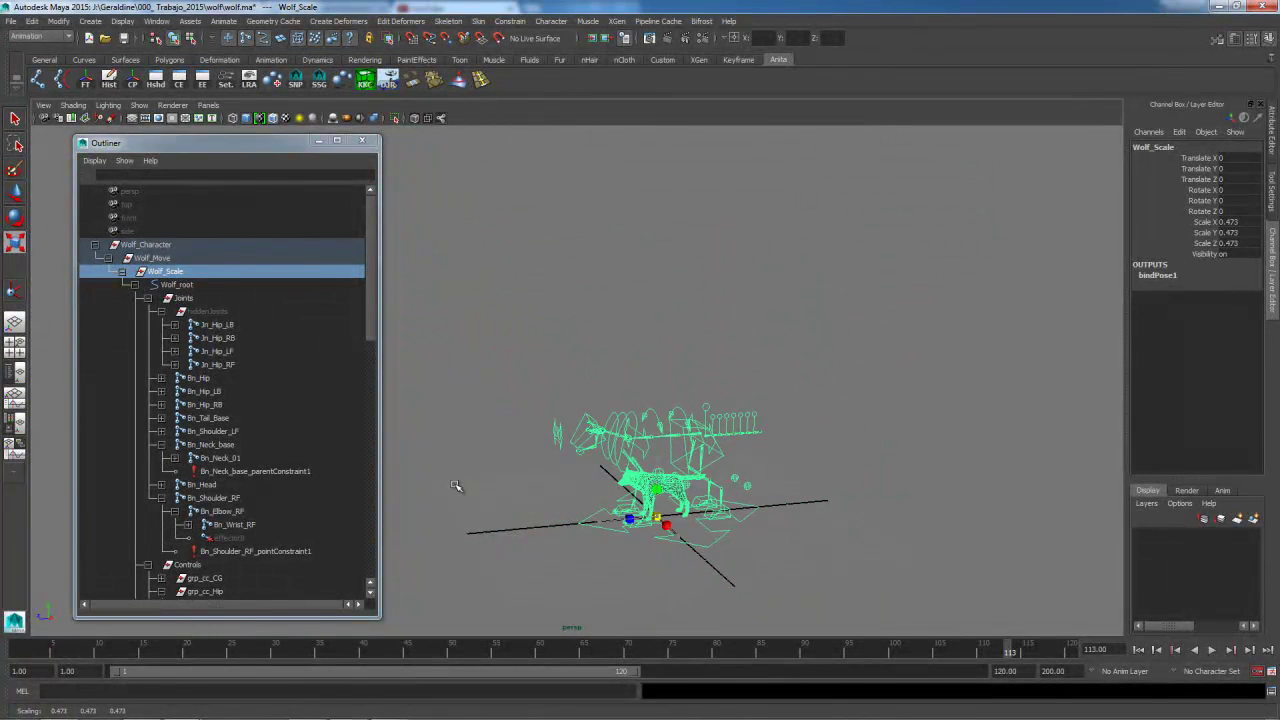
Examine the scaled wolf mesh against its joints and controls, and undo the test scaling
alt+right_drag(500, 425, 660, 430)
alt+middle_drag(626, 526, 543, 314)
alt+right_drag(543, 314, 680, 440)
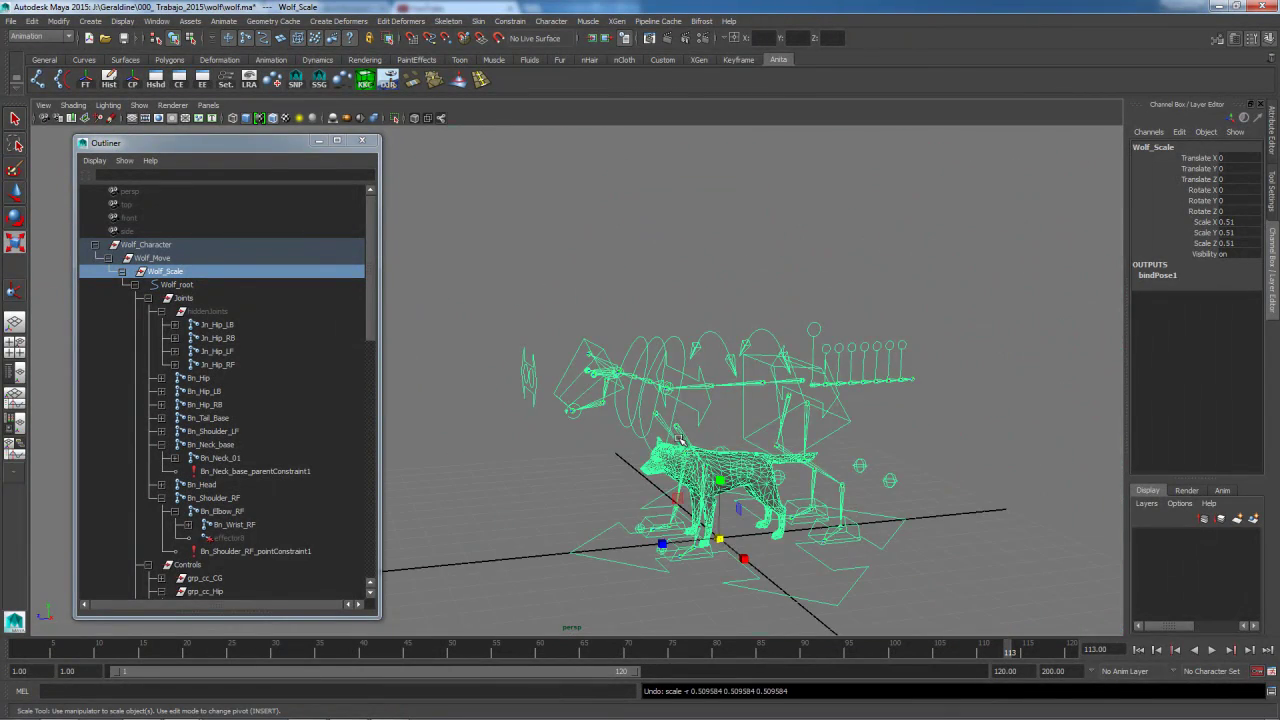
key(ctrl+z)
Collapse the Joints and Controls groups in the Outliner and turn off Inherits Transform for the Geometry group
scroll(519, 410, down, 3)
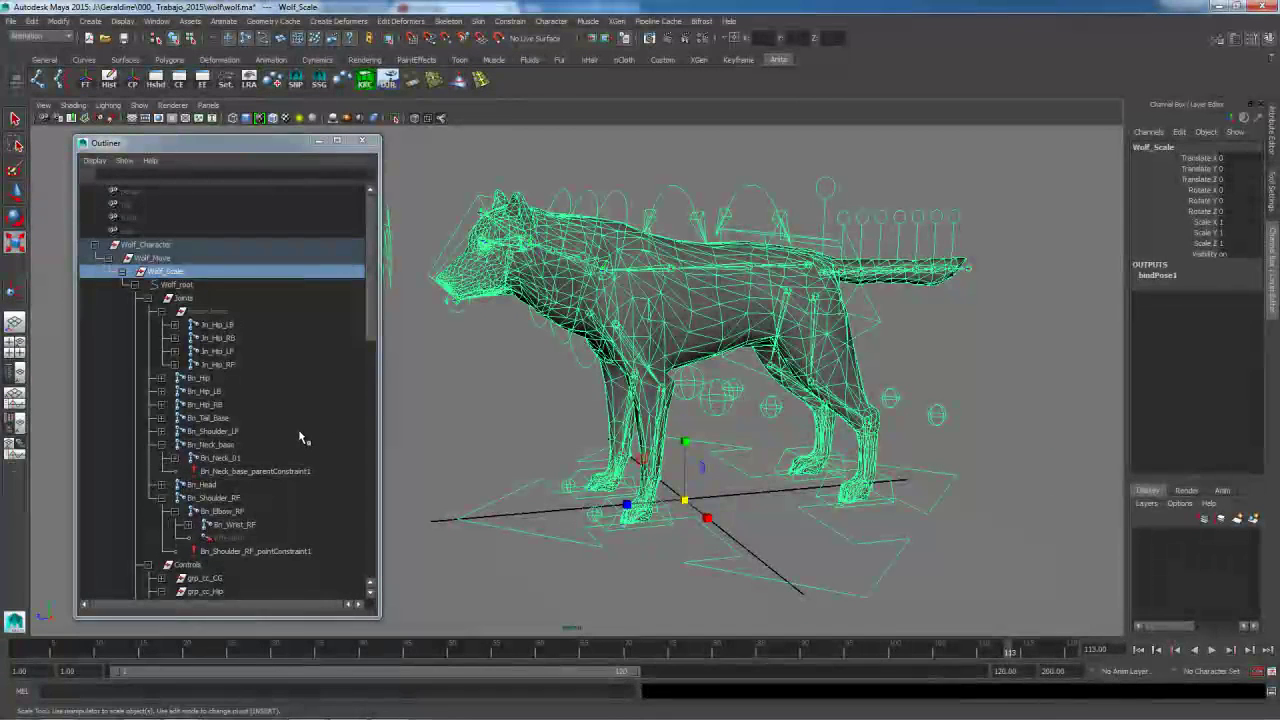
scroll(299, 437, down, 5)
scroll(299, 437, up, 3)
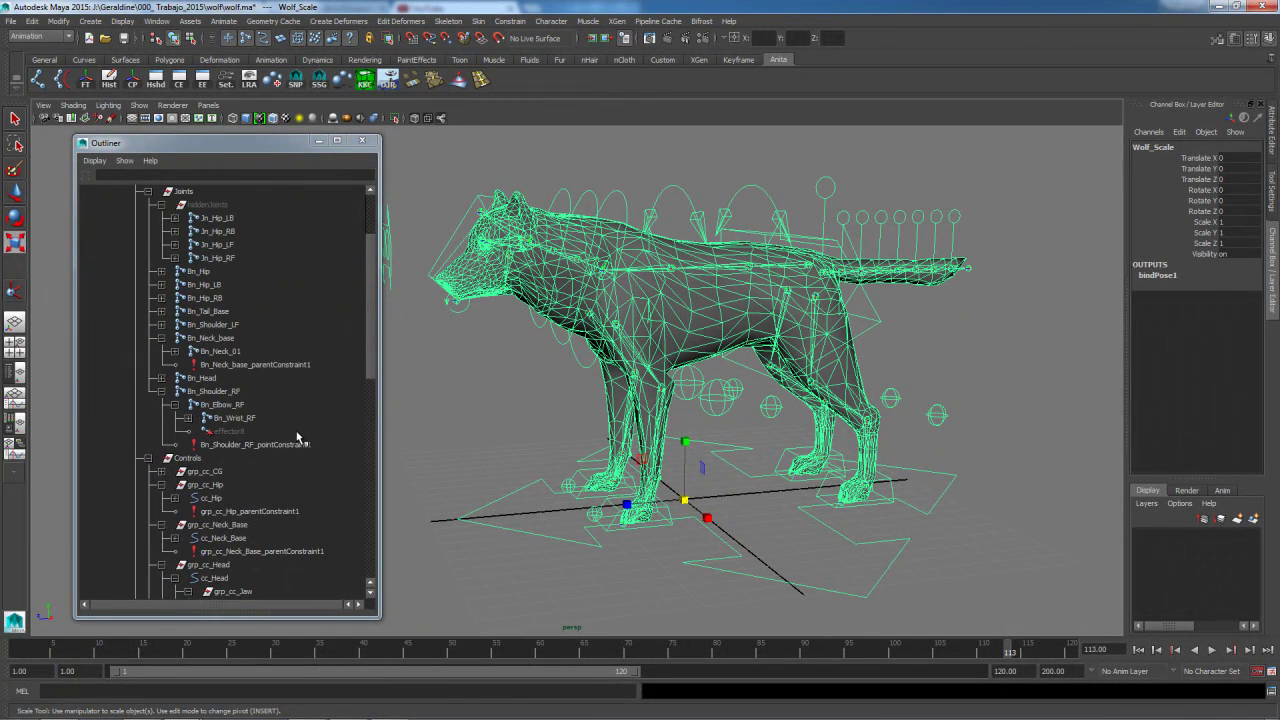
scroll(293, 444, down, 5)
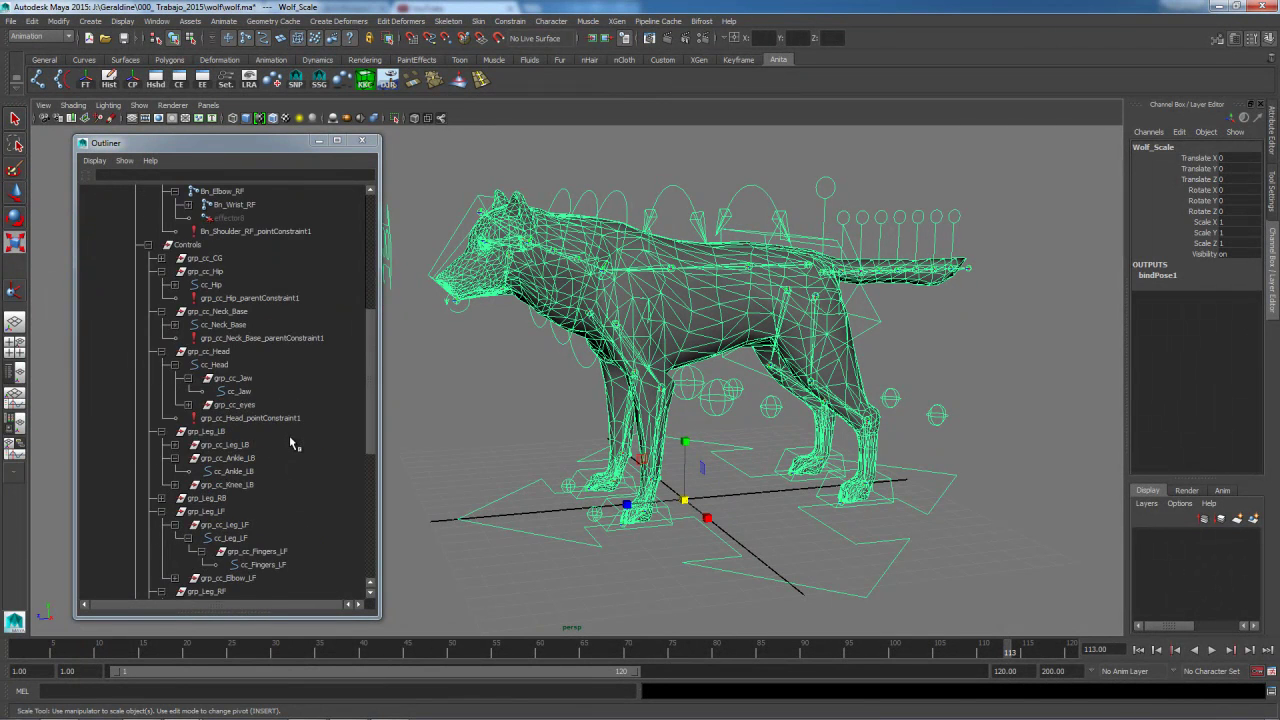
scroll(290, 440, up, 2)
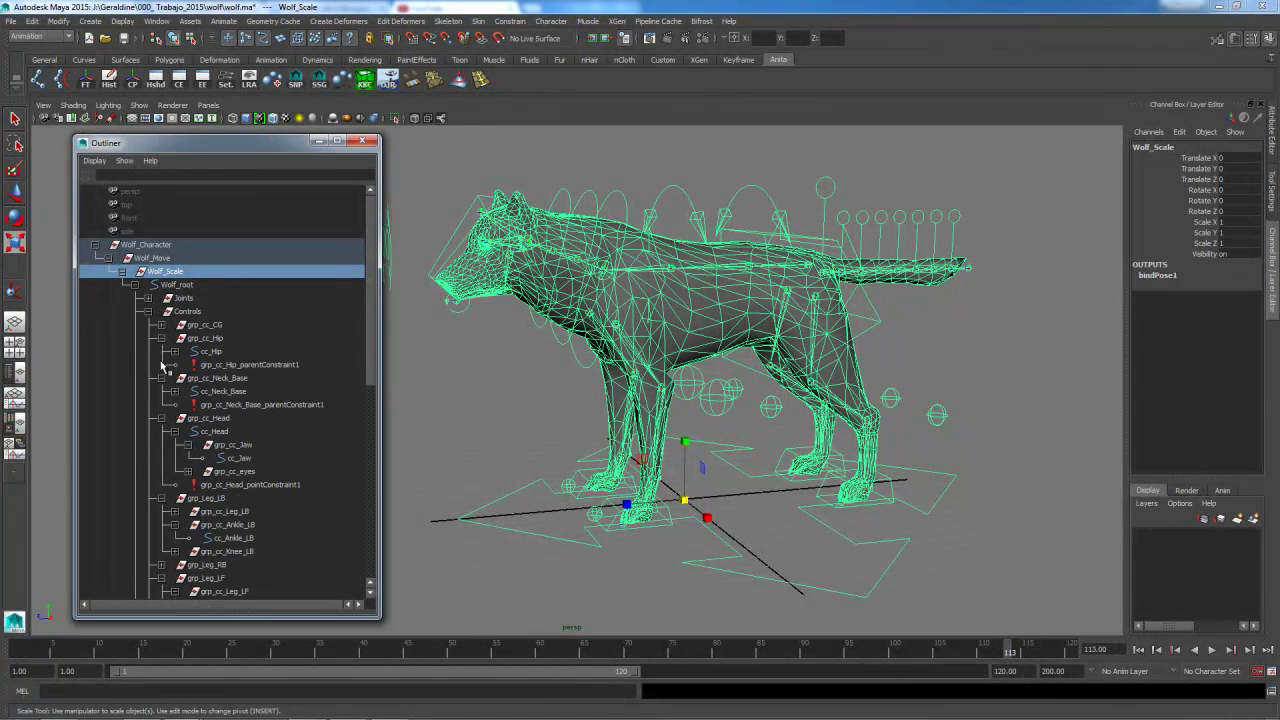
click(148, 312)
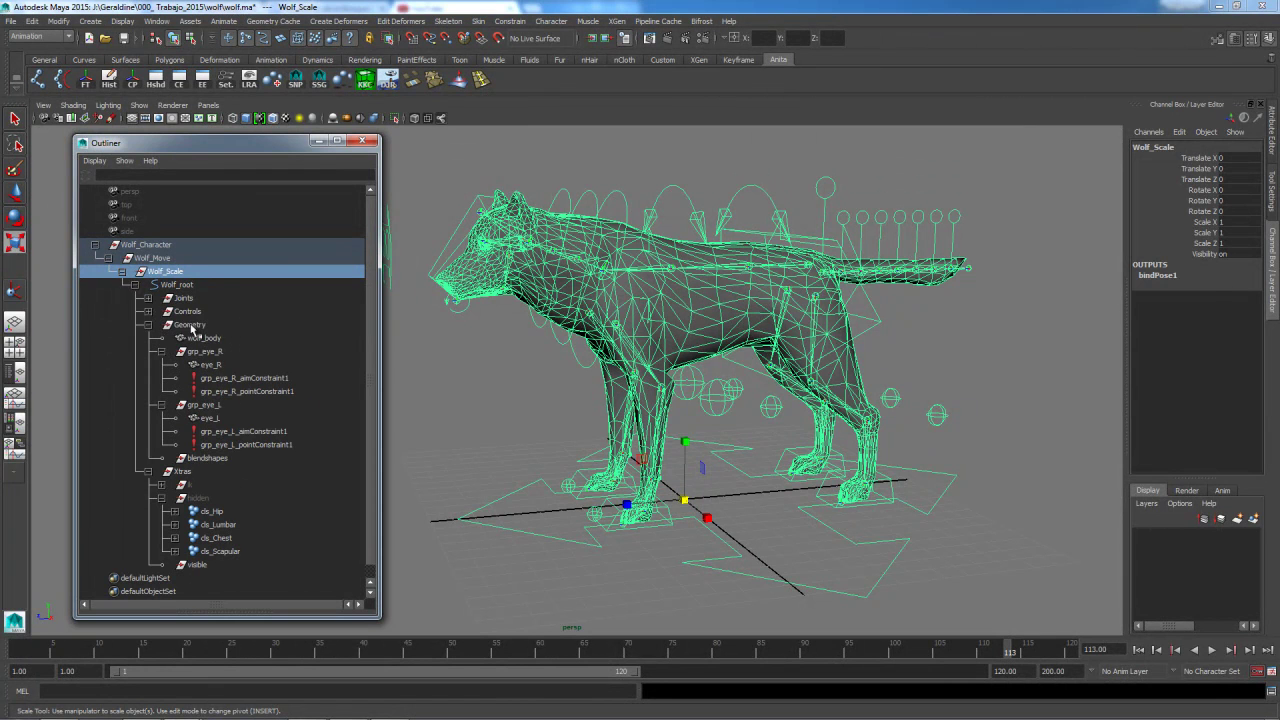
click(190, 326)
click(1273, 145)
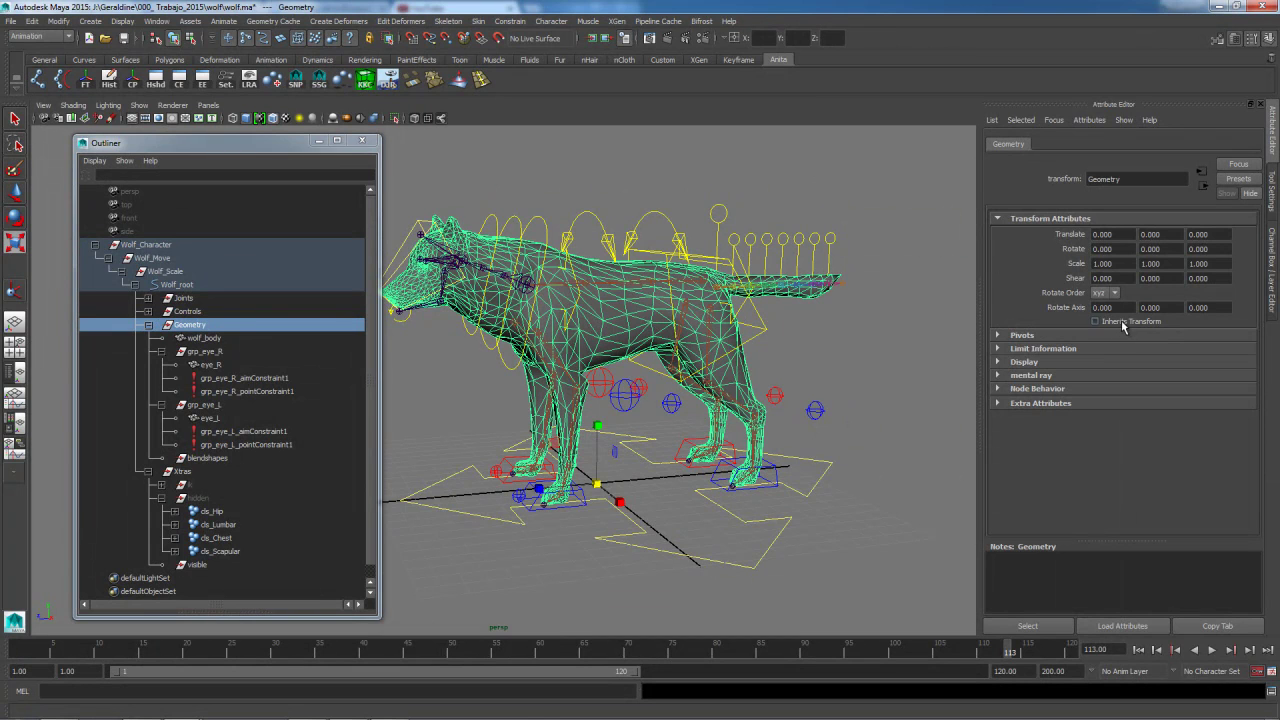
Scale the Wolf_Scale group down uniformly to about 0.52 and examine the eyes closely in wireframe display
click(166, 271)
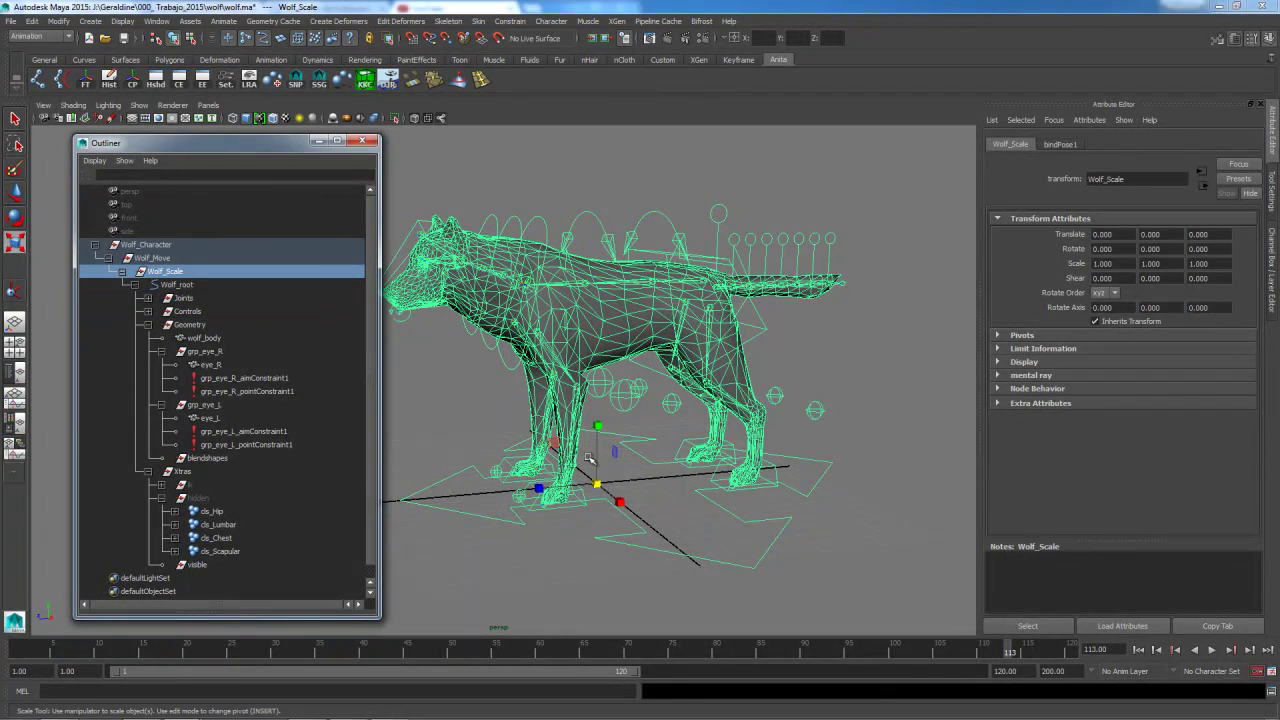
drag(603, 489, 424, 487)
key(4)
scroll(508, 427, up, 14)
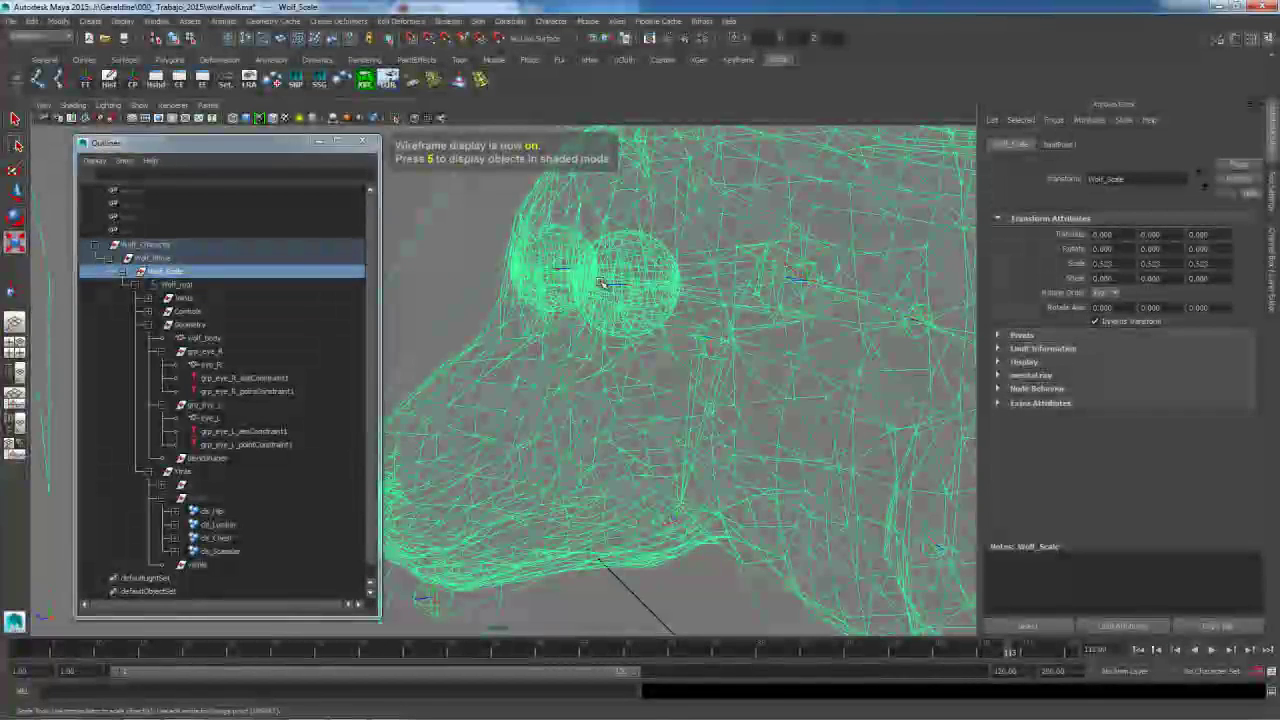
Undo the Wolf_Scale test scaling and inspect the wolf mesh in wireframe at its original size
key(ctrl+z)
scroll(623, 329, down, 12)
alt+middle_drag(566, 333, 744, 373)
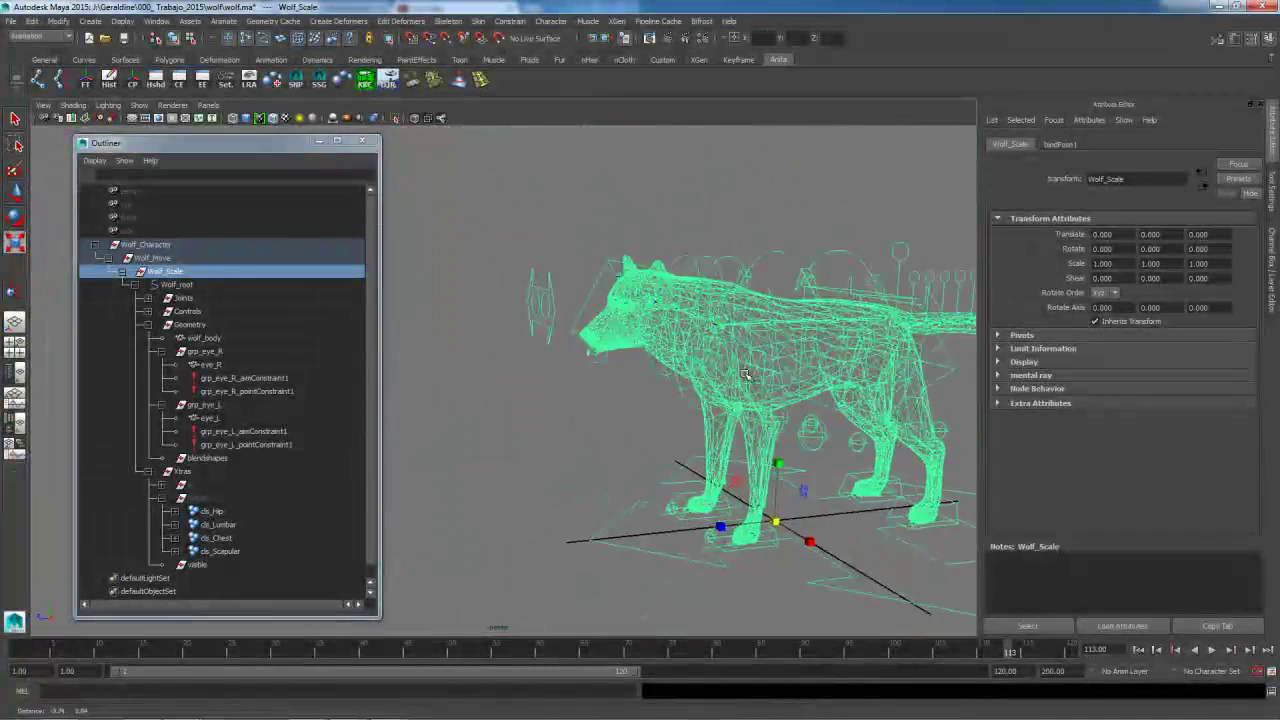
scroll(718, 292, up, 8)
scroll(808, 350, down, 10)
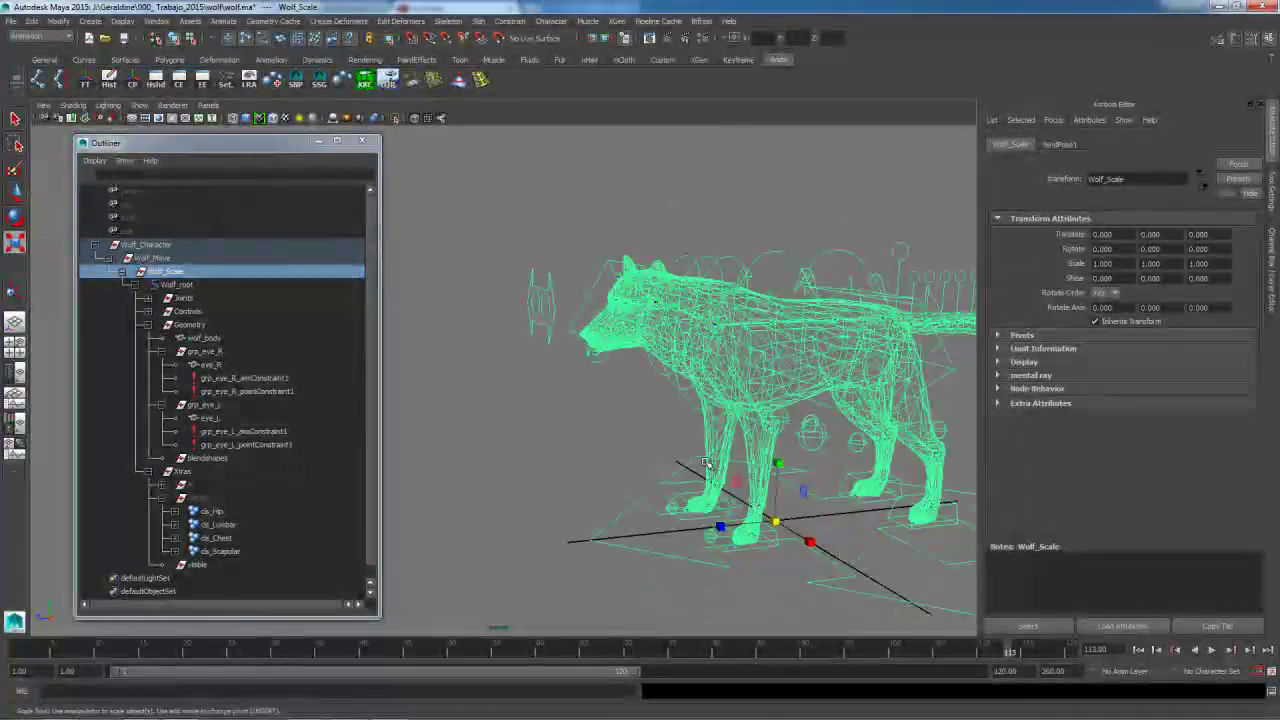
Save the wolf scene and clear the selection
click(124, 38)
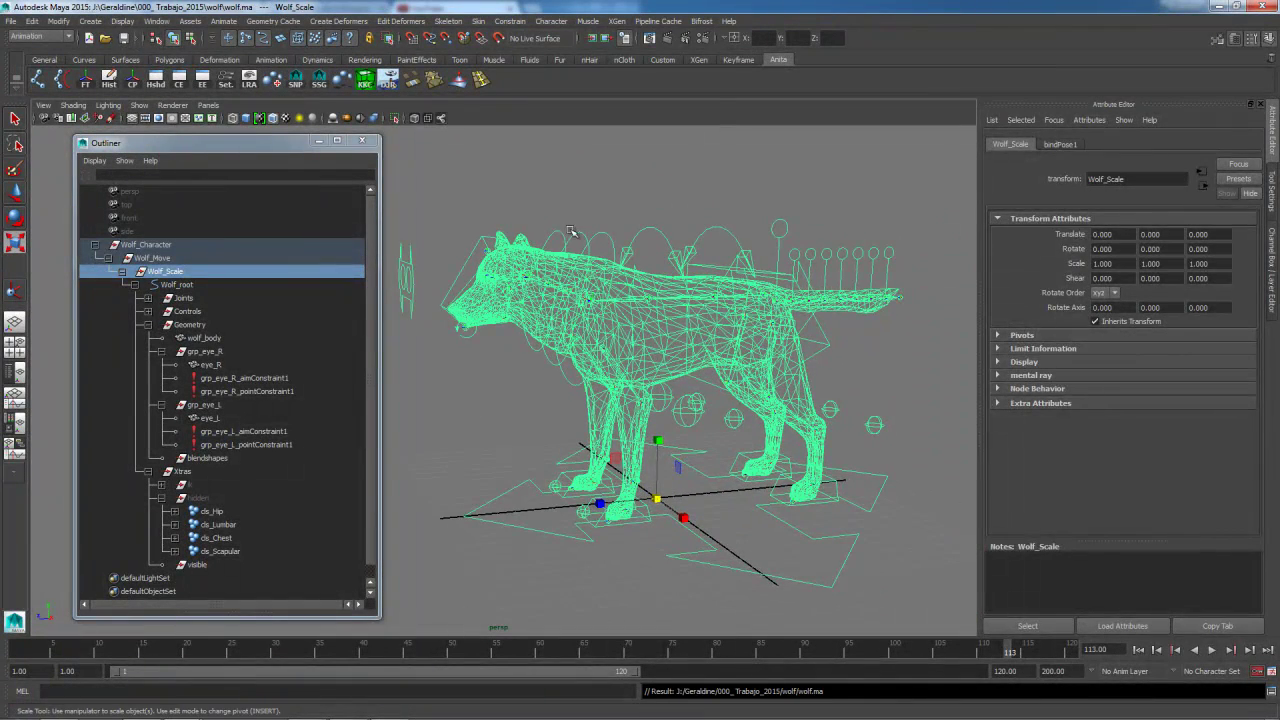
click(668, 207)
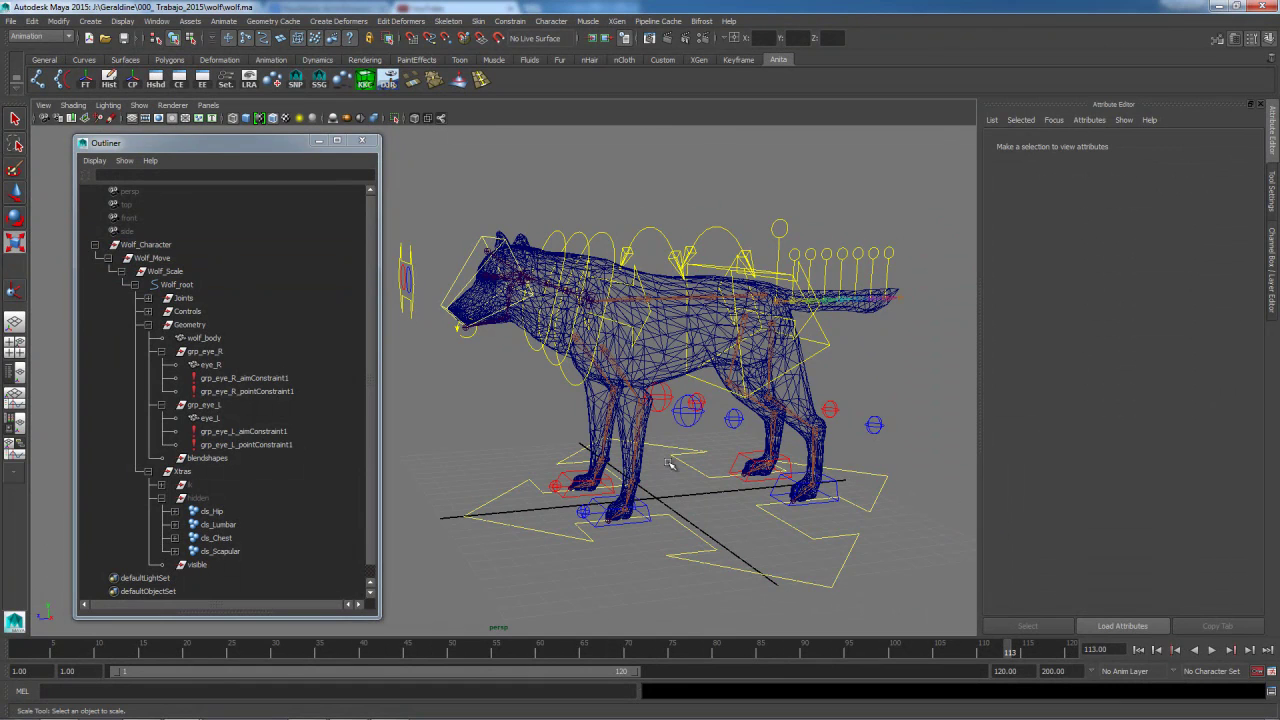
Examine which parts of the rig the Wolf_root, Wolf_Move and Wolf_Scale levels of the hierarchy each contain
click(177, 287)
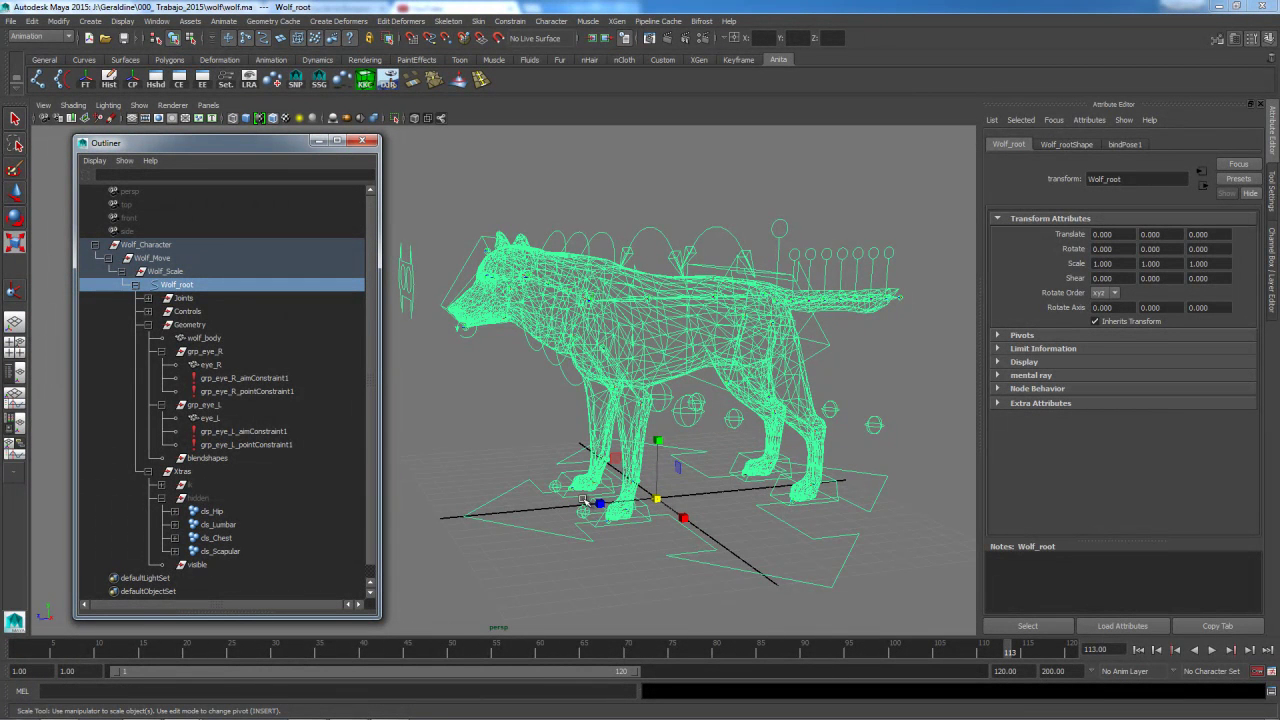
click(152, 258)
click(164, 272)
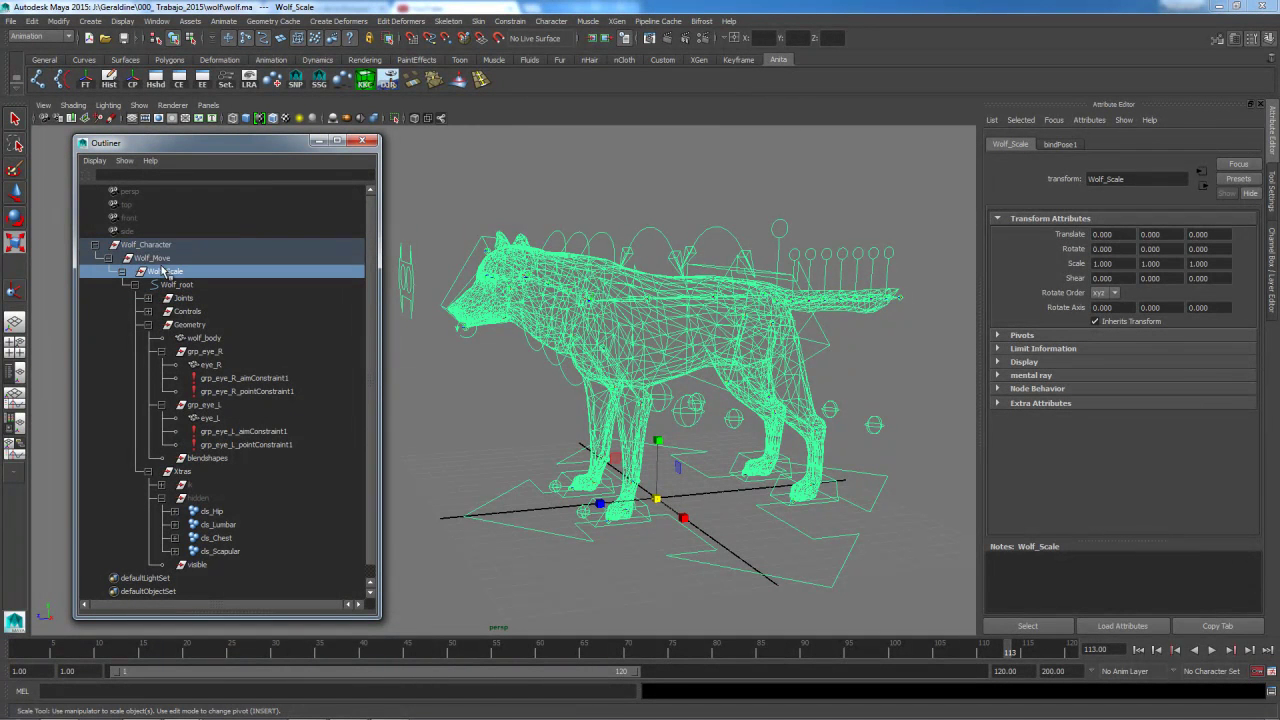
click(156, 261)
click(160, 270)
click(157, 262)
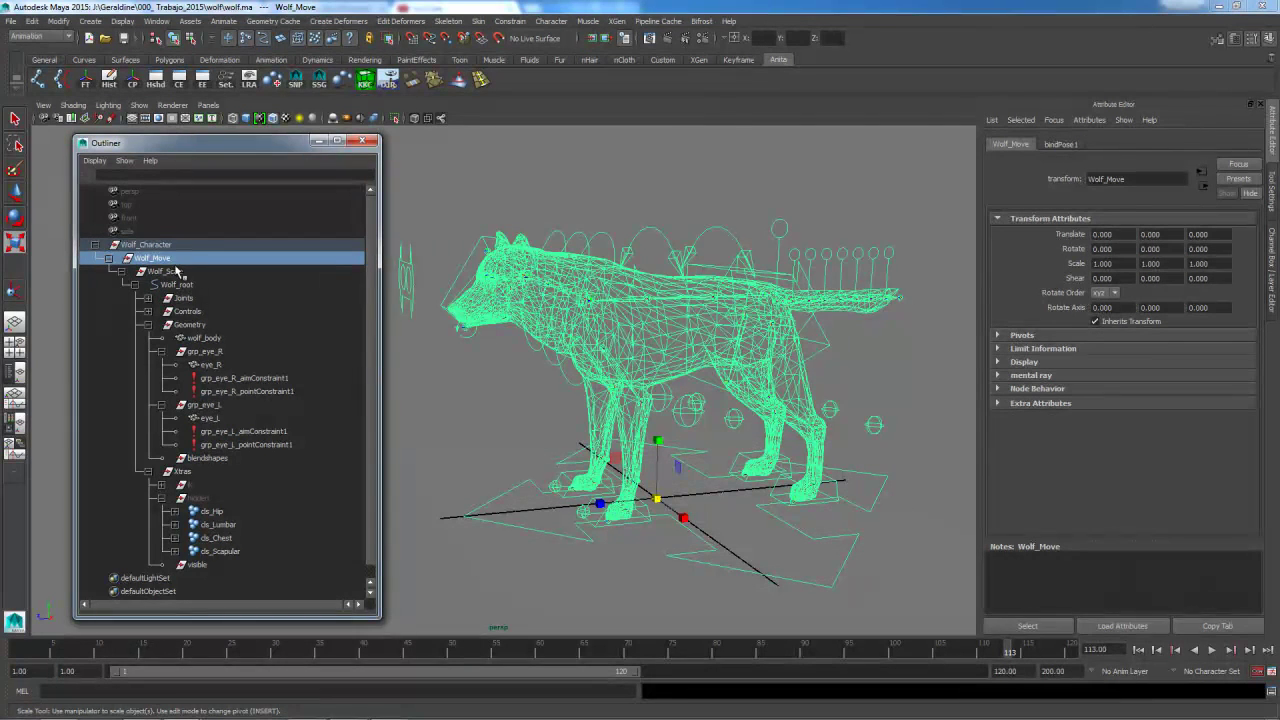
click(166, 272)
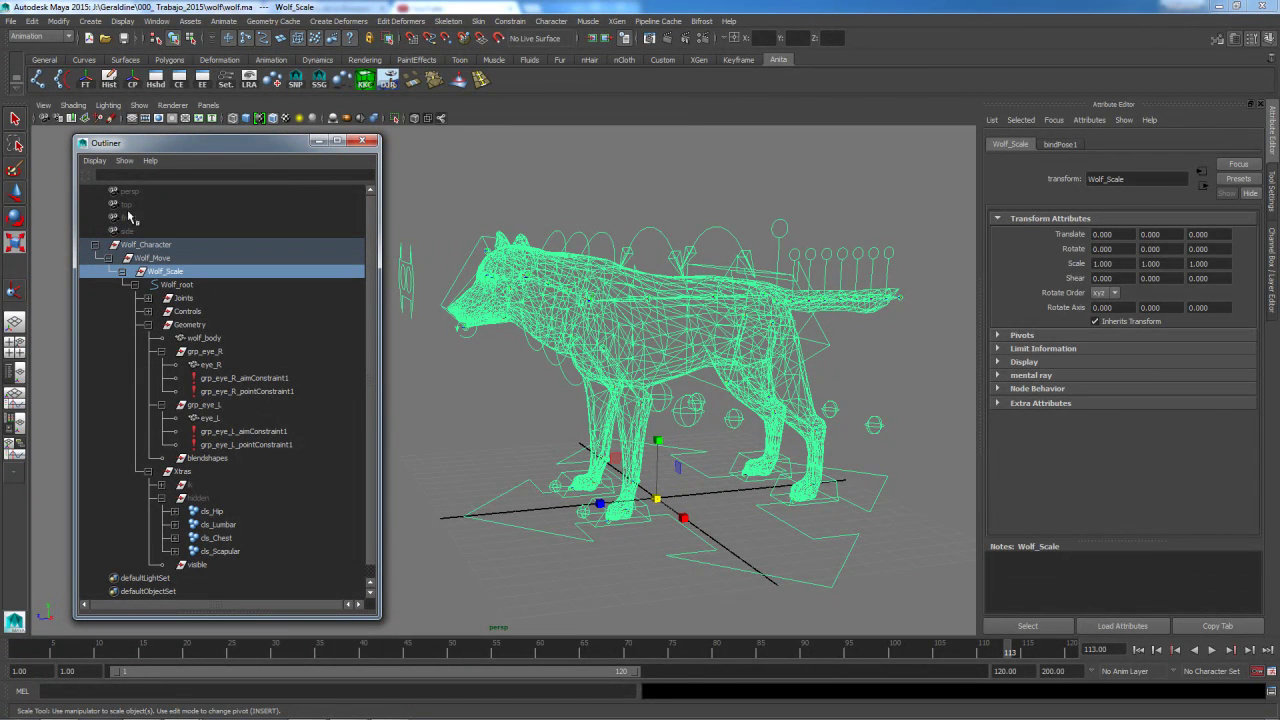
click(123, 38)
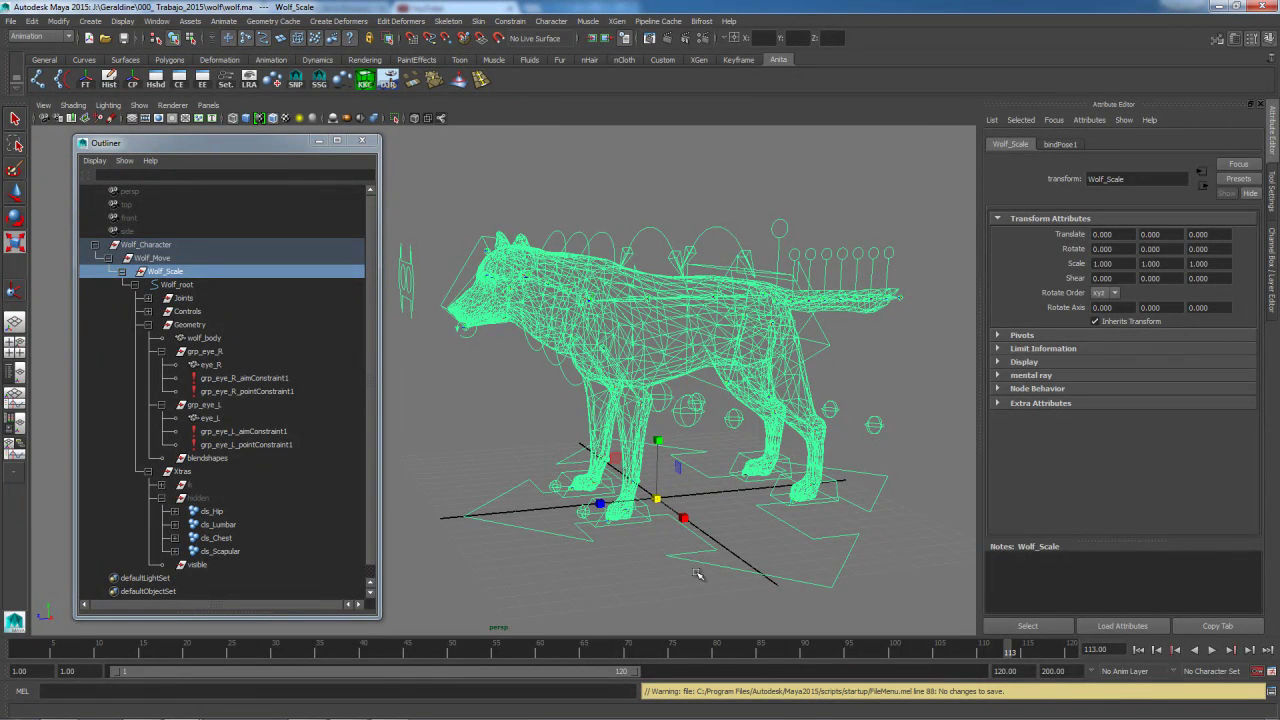
click(650, 574)
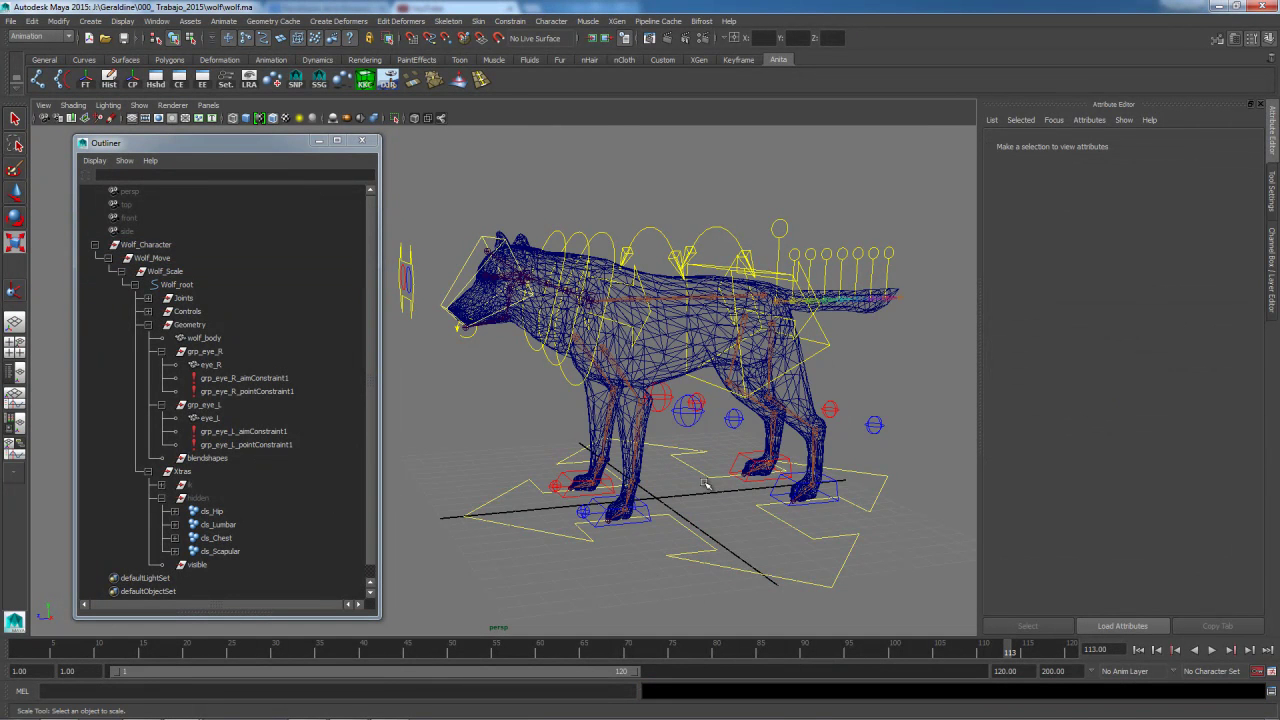
Test-scale the Wolf_Scale group up uniformly by about 1.34 and undo the scaling
click(160, 272)
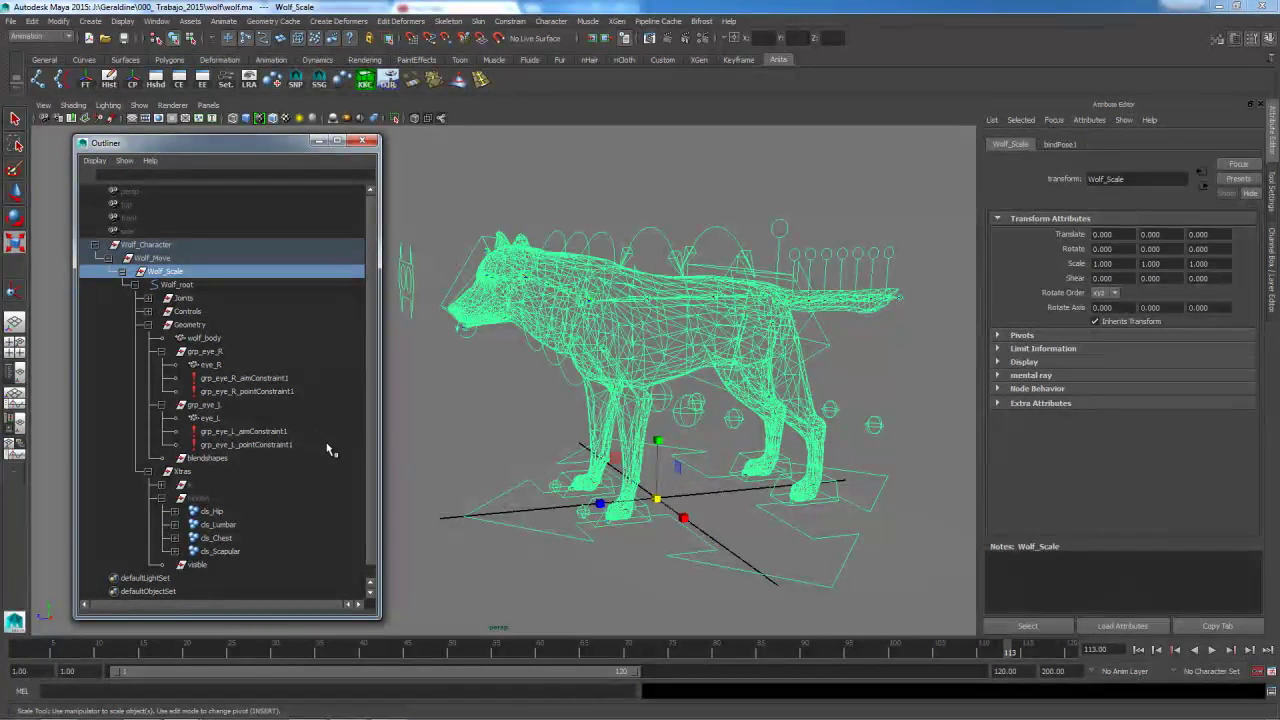
drag(655, 497, 800, 420)
key(ctrl+z)
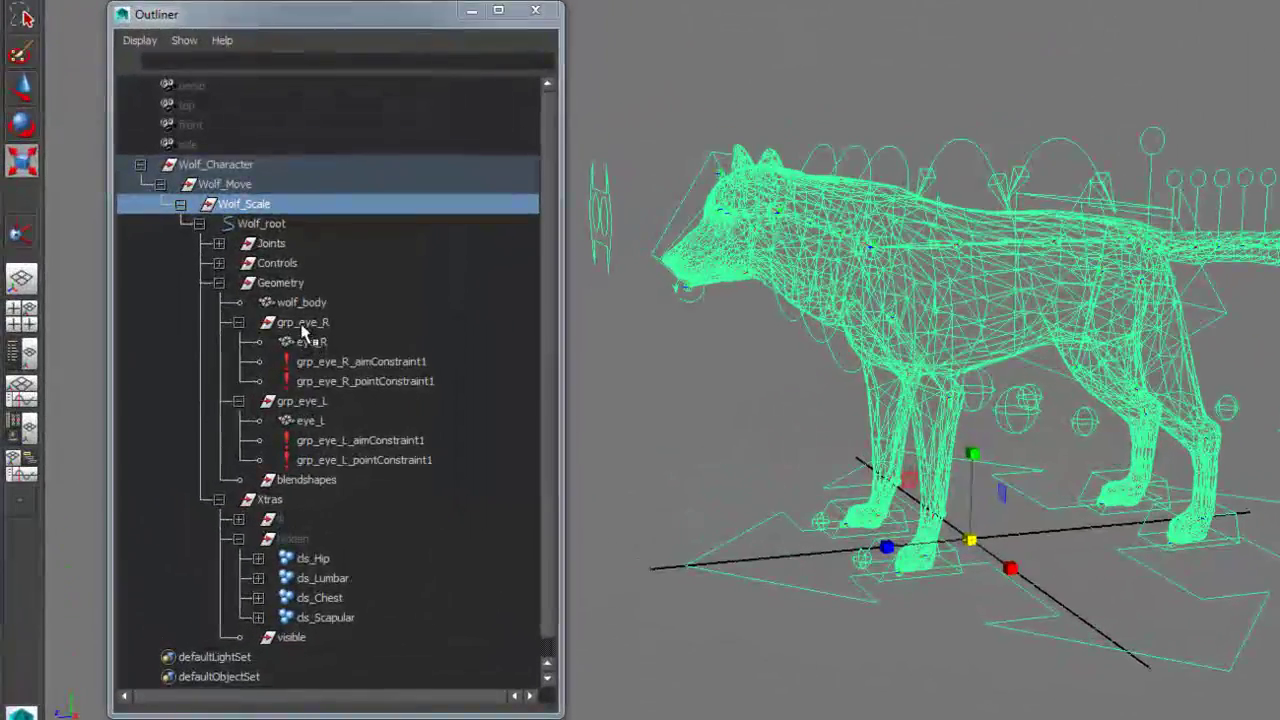
Scale-constrain the grp_eye_R group to the Wolf_Scale group
click(206, 352)
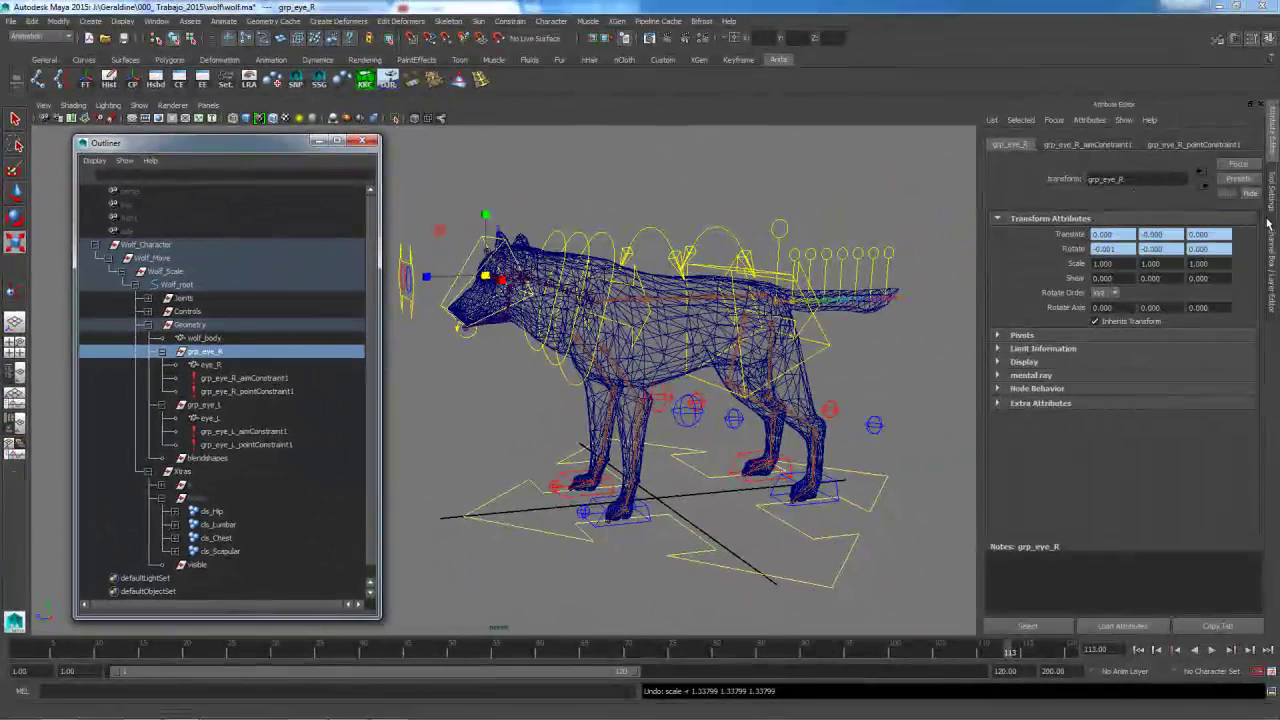
click(1269, 226)
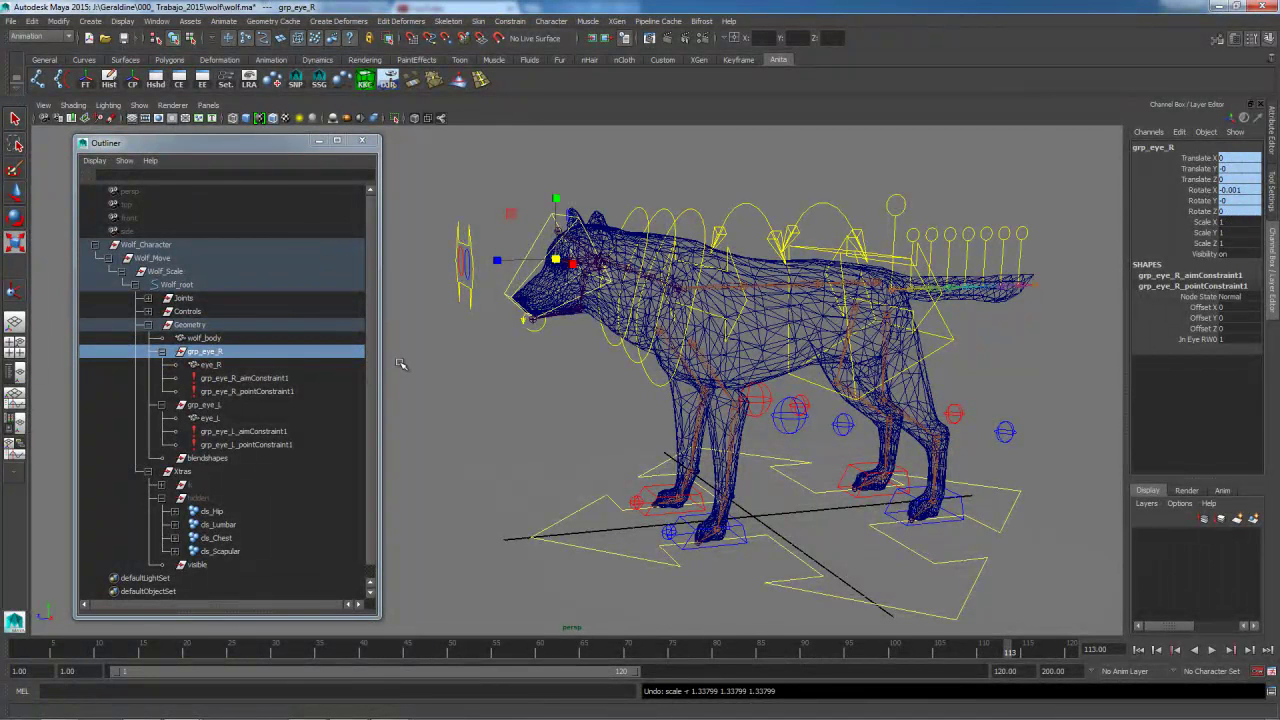
click(172, 273)
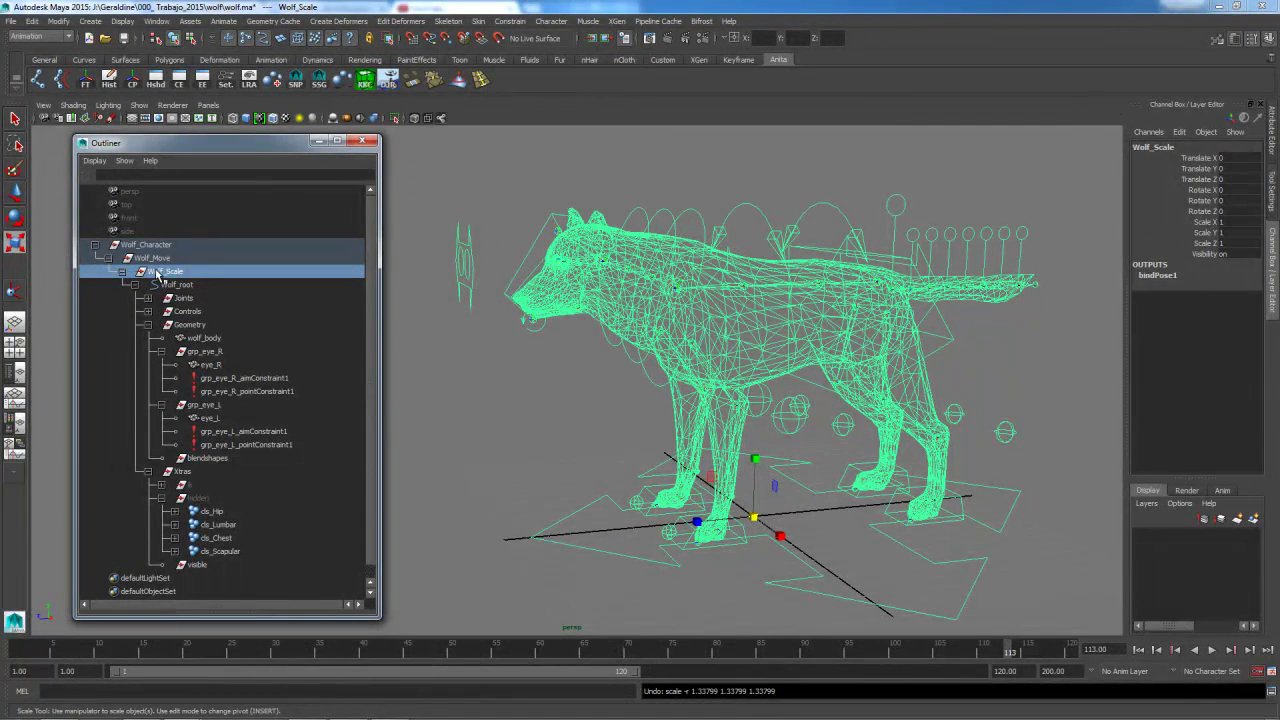
click(204, 352)
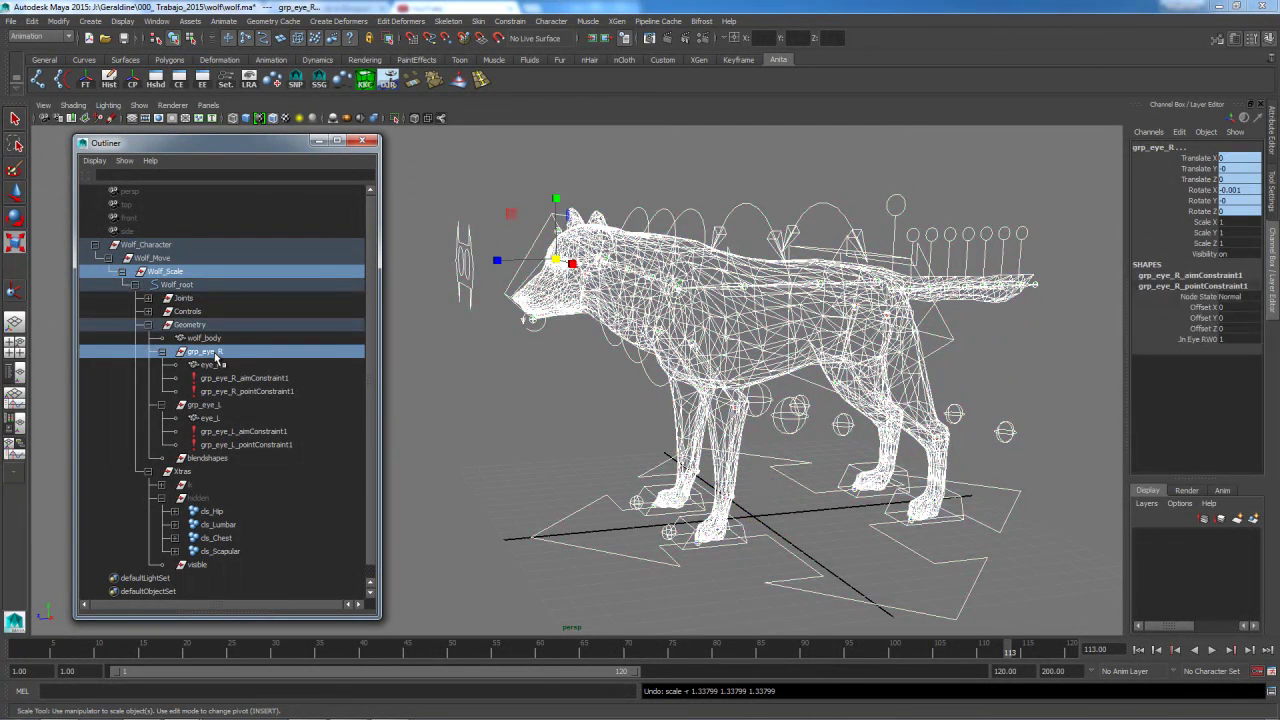
click(510, 21)
click(516, 79)
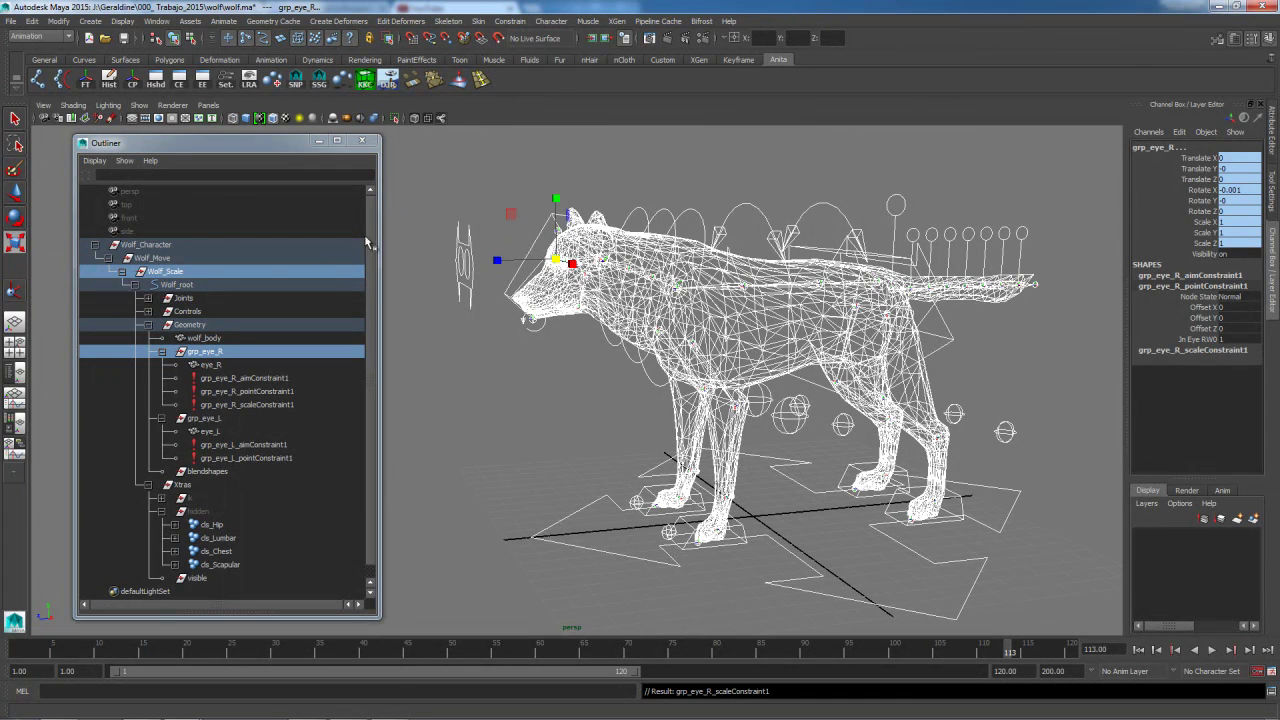
Scale-constrain the grp_eye_L group to the Wolf_Scale group and save the scene
click(167, 273)
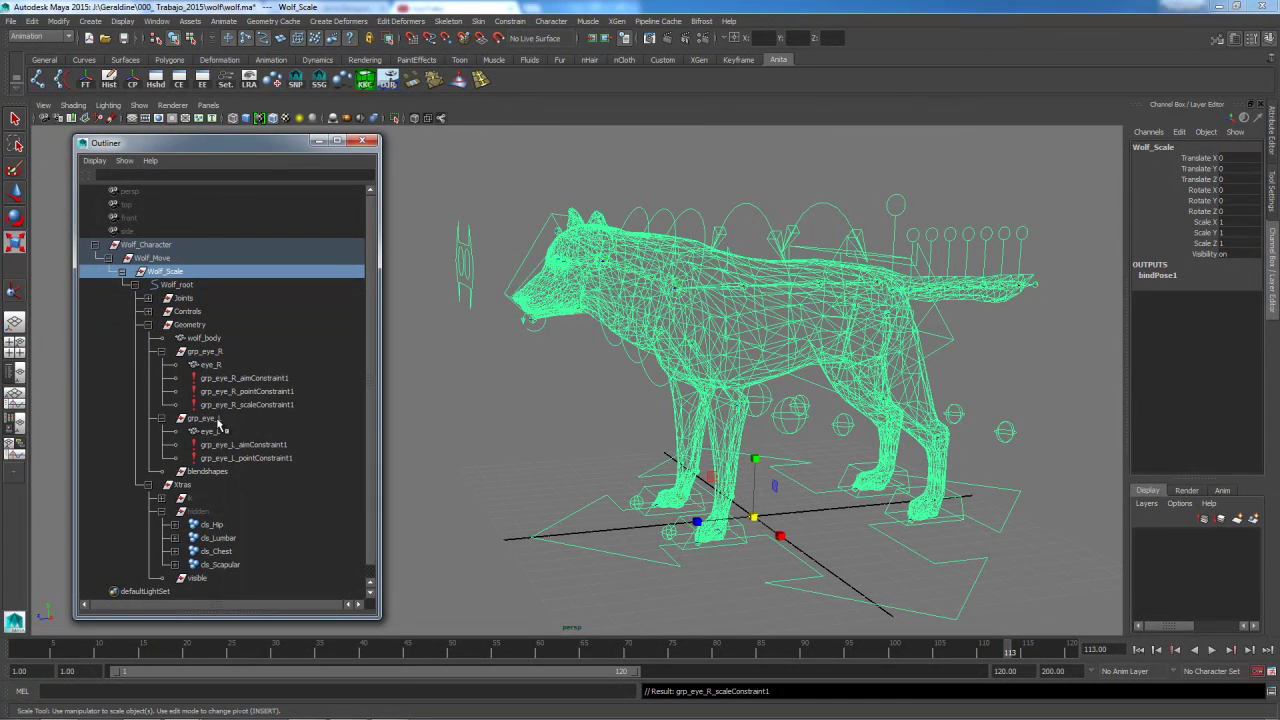
ctrl+click(218, 420)
key(g)
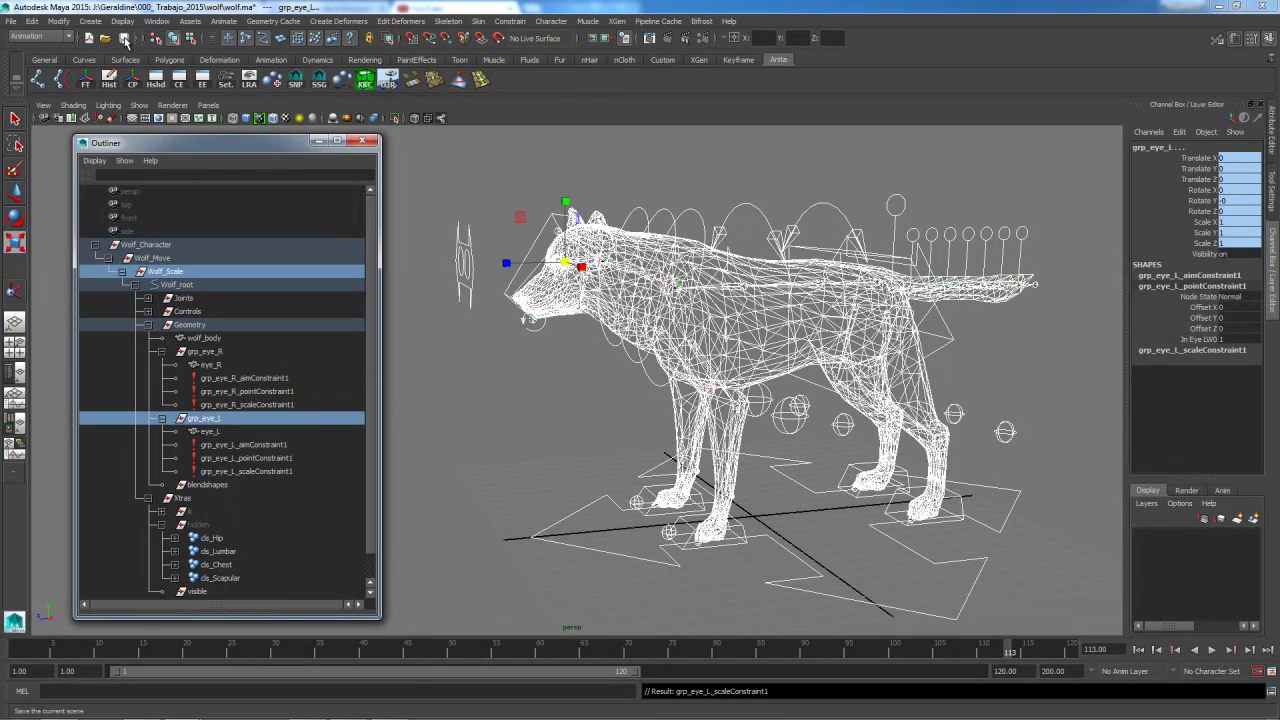
key(ctrl+s)
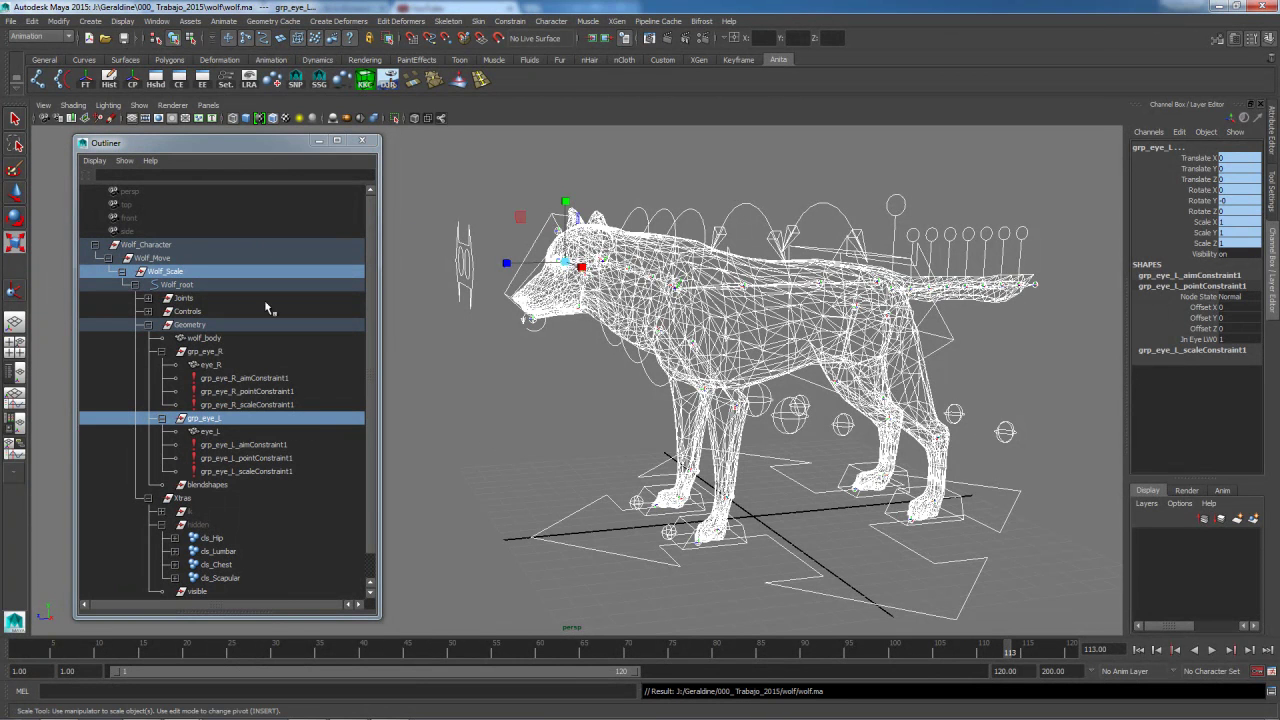
Test the eye scale constraints by uniformly scaling the Wolf_Scale group, and undo each test scaling
click(176, 272)
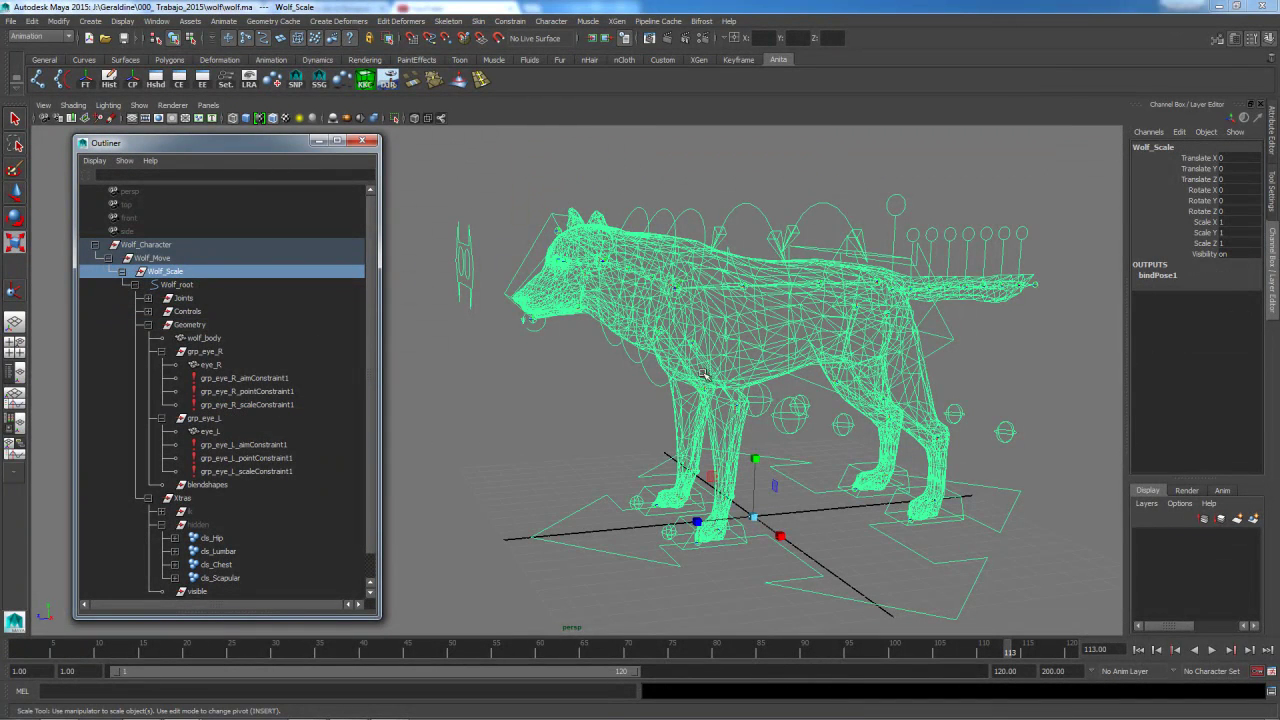
drag(754, 517, 532, 551)
alt+right_drag(617, 377, 823, 574)
key(ctrl+z)
drag(847, 587, 806, 590)
key(ctrl+z)
Clear the selection, switch the wolf to shaded display and save the scene
alt+right_drag(905, 435, 785, 520)
click(928, 368)
alt+right_drag(840, 420, 897, 400)
key(5)
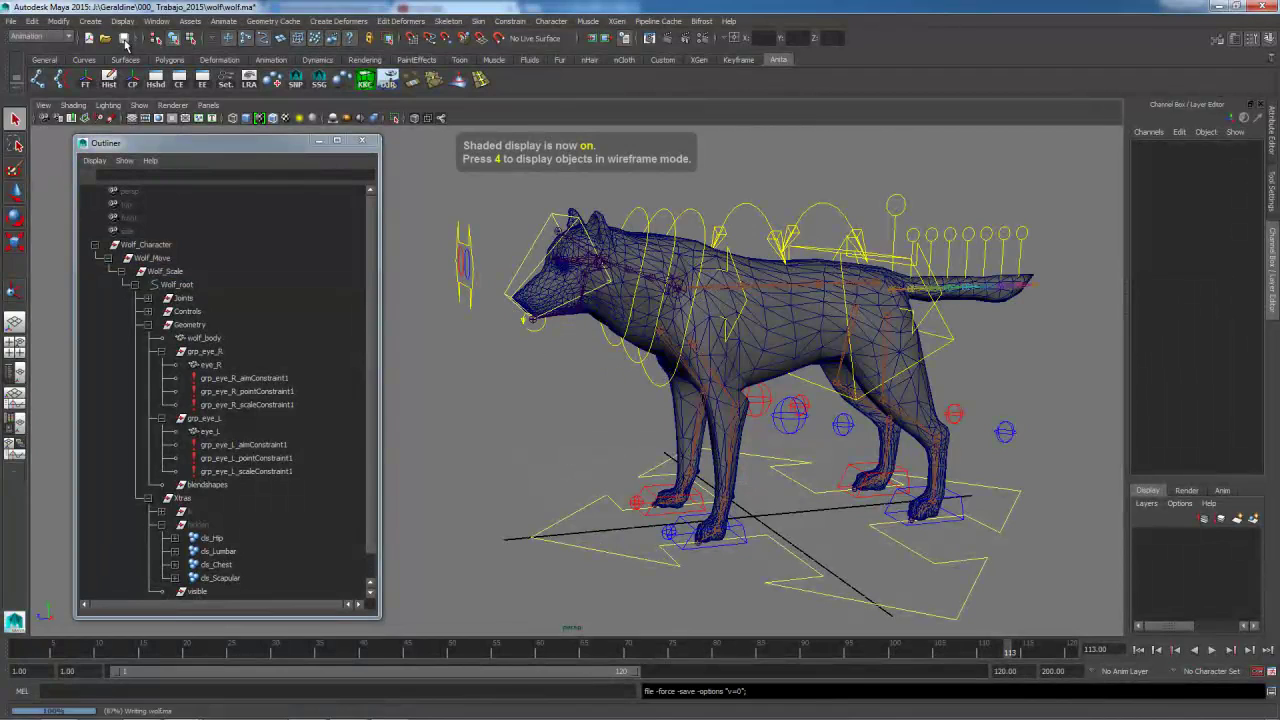
Lock and hide the Scale X, Y, Z and Visibility channels of the cc_CG control
scroll(715, 345, down, 2)
alt+drag(722, 343, 675, 427)
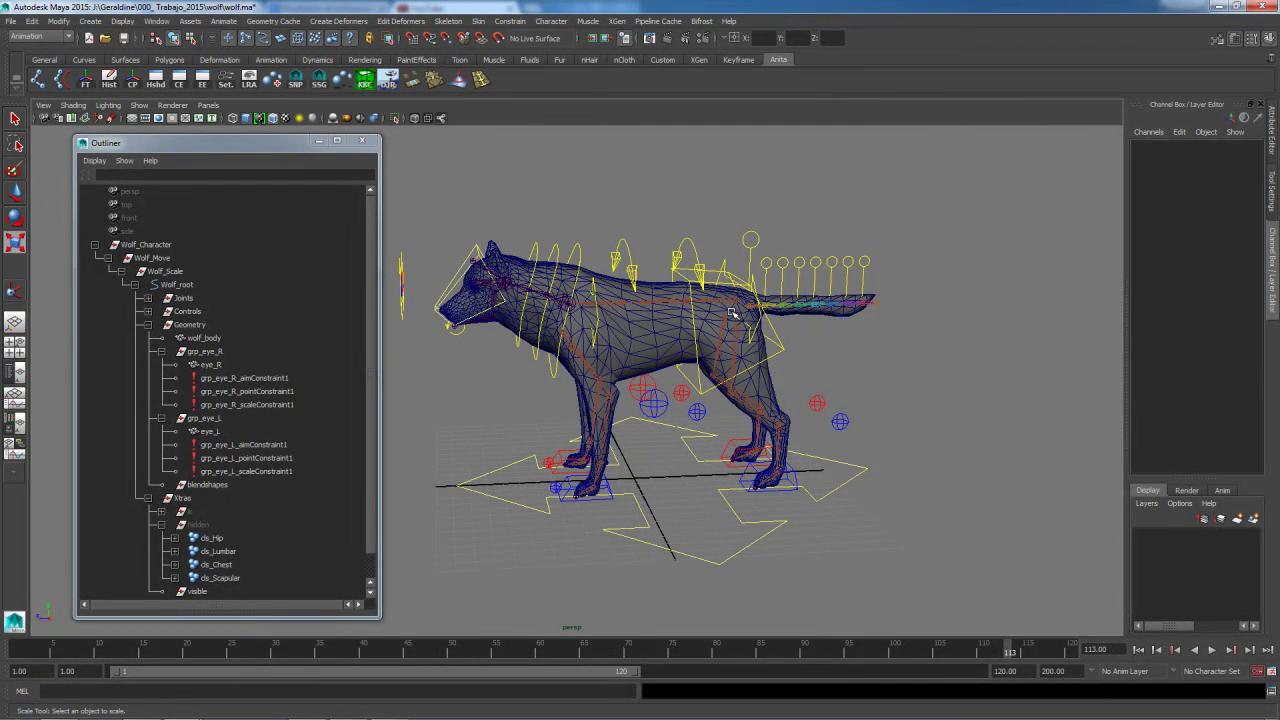
click(821, 351)
alt+drag(704, 408, 660, 400)
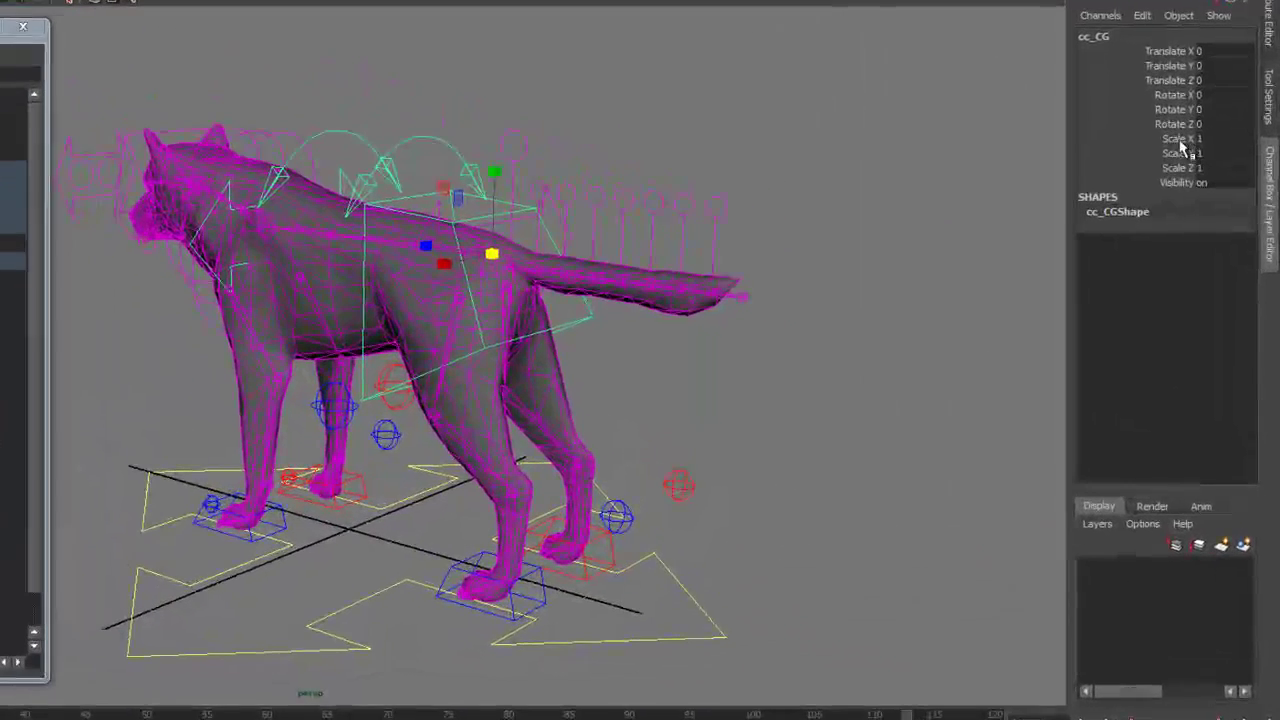
drag(1189, 180, 1194, 221)
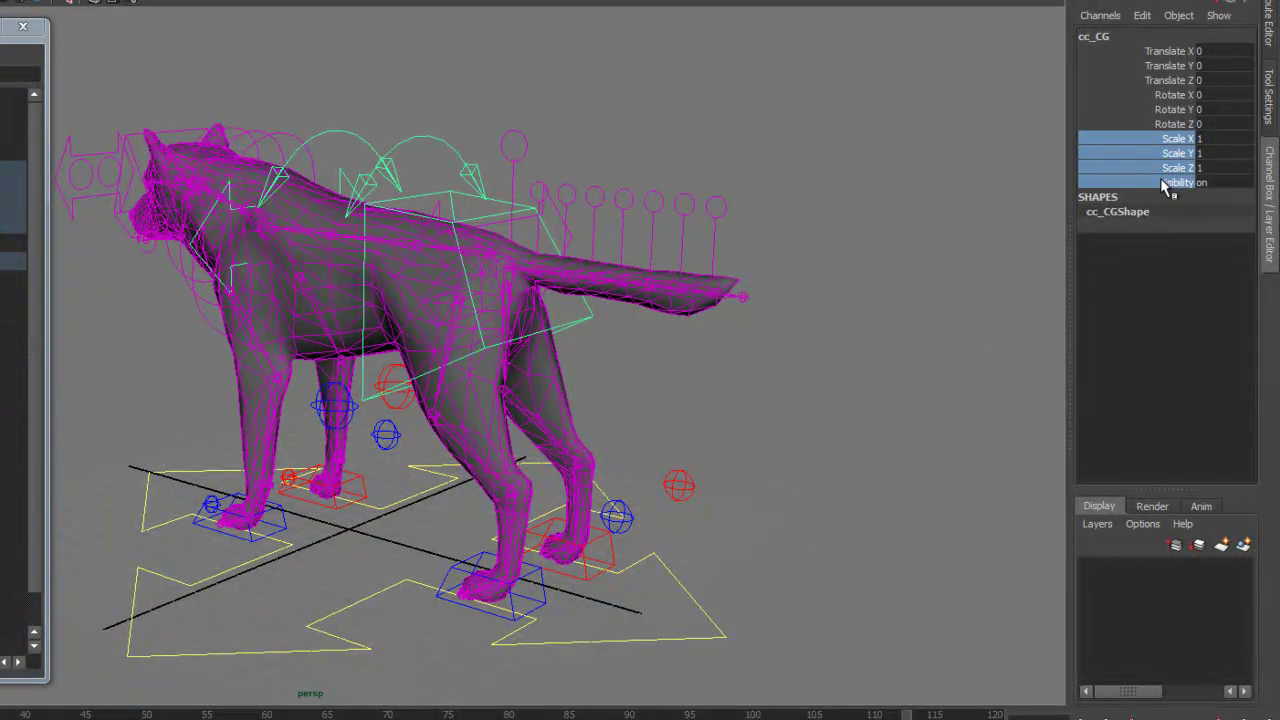
right_click(1163, 185)
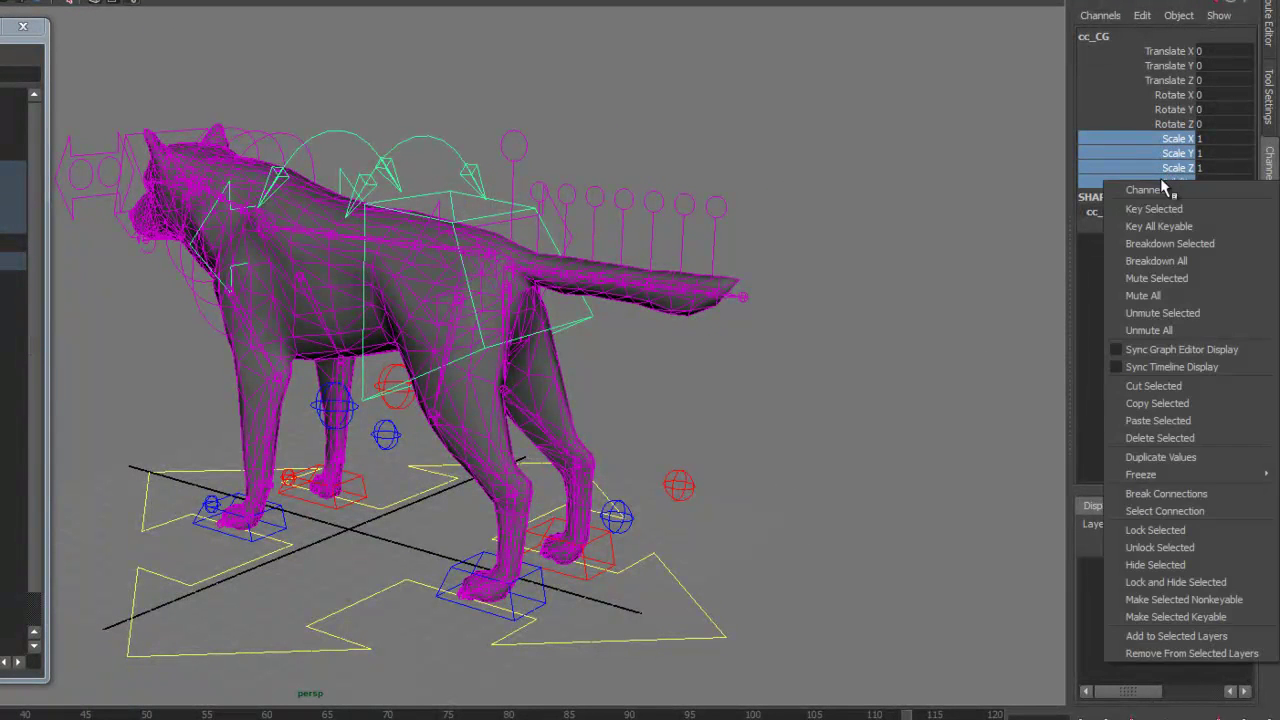
click(1193, 584)
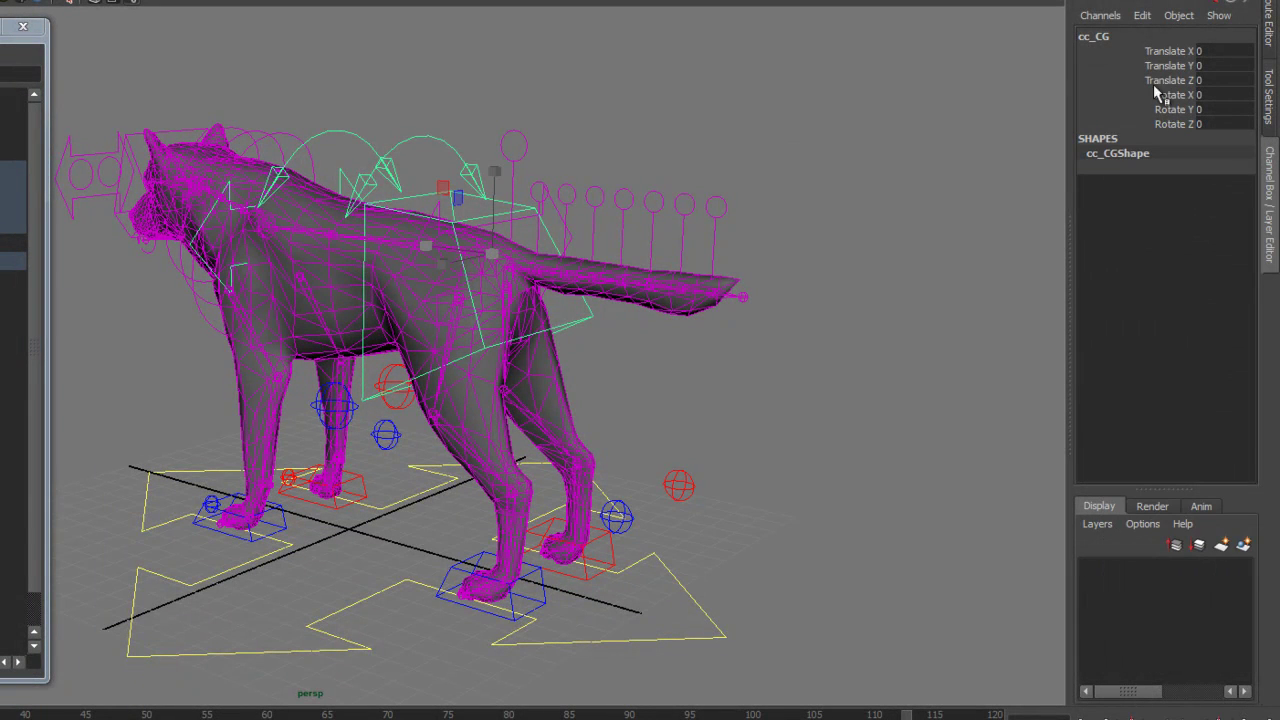
Lock and hide the Translate, Scale and Visibility channels of the cc_Hip control, keeping only its rotation channels
alt+drag(670, 420, 500, 328)
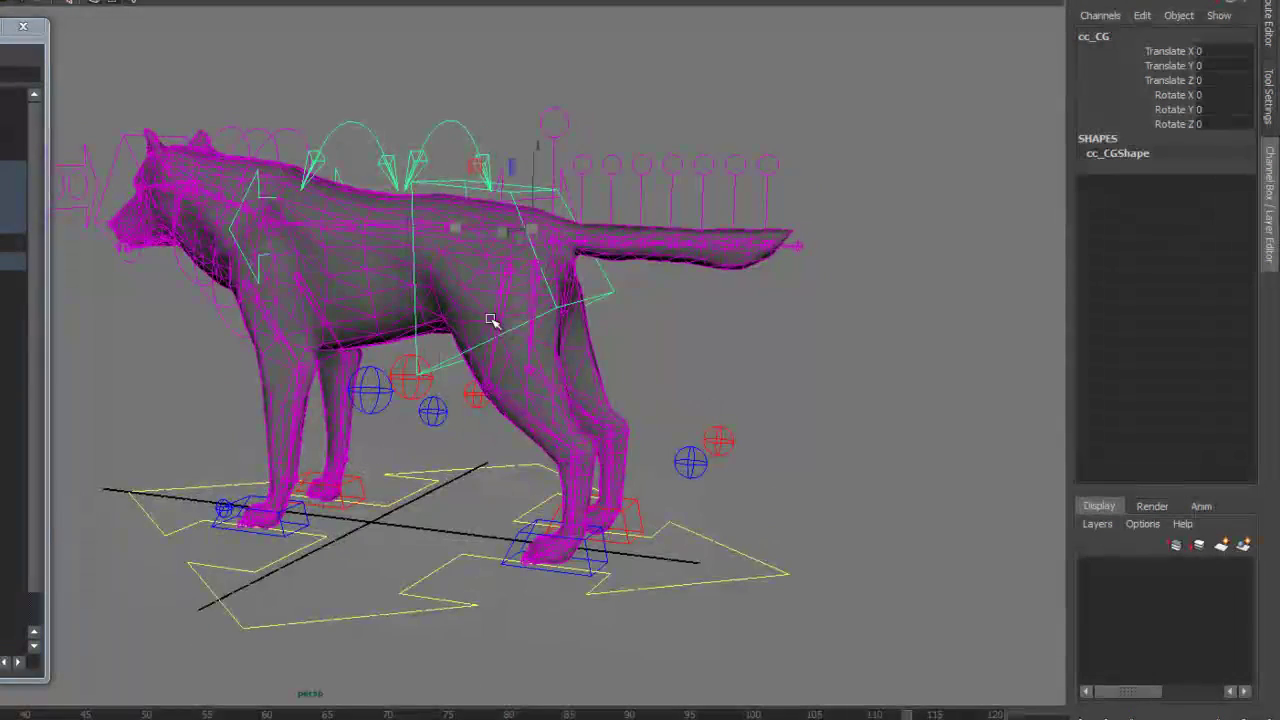
click(500, 177)
alt+drag(500, 177, 560, 185)
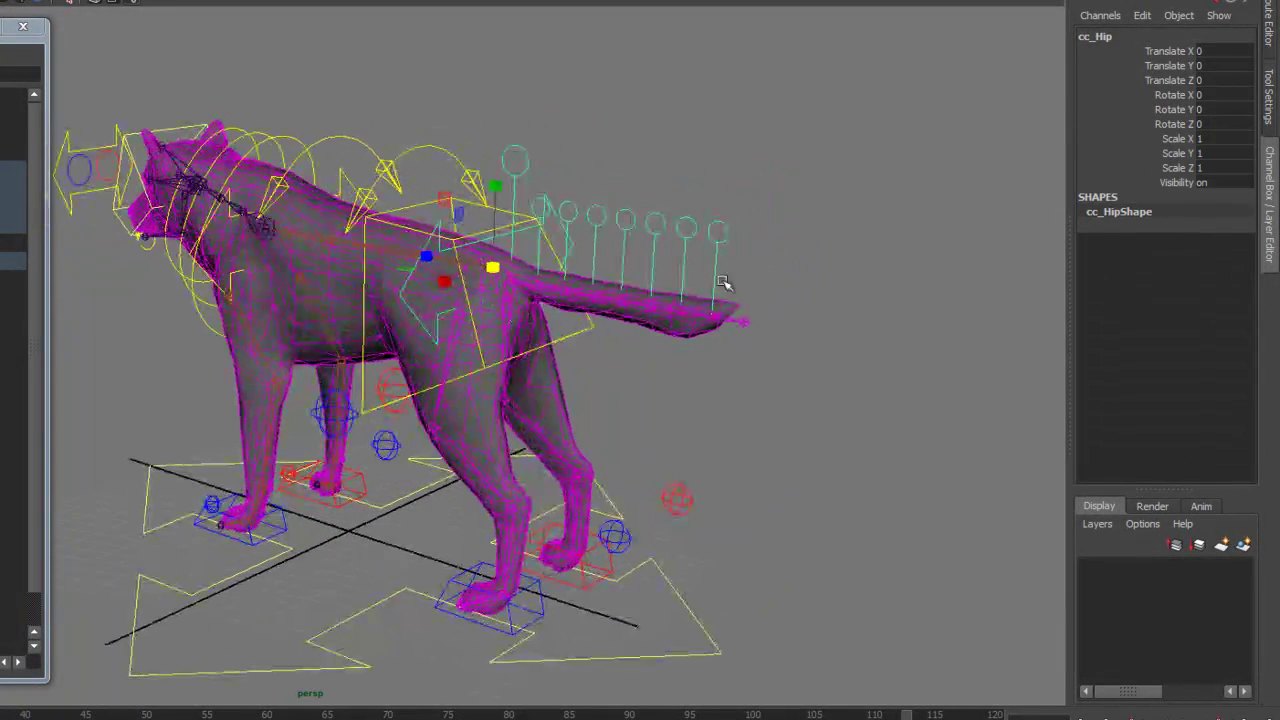
click(1172, 58)
drag(1175, 58, 1178, 82)
ctrl+drag(1183, 139, 1187, 186)
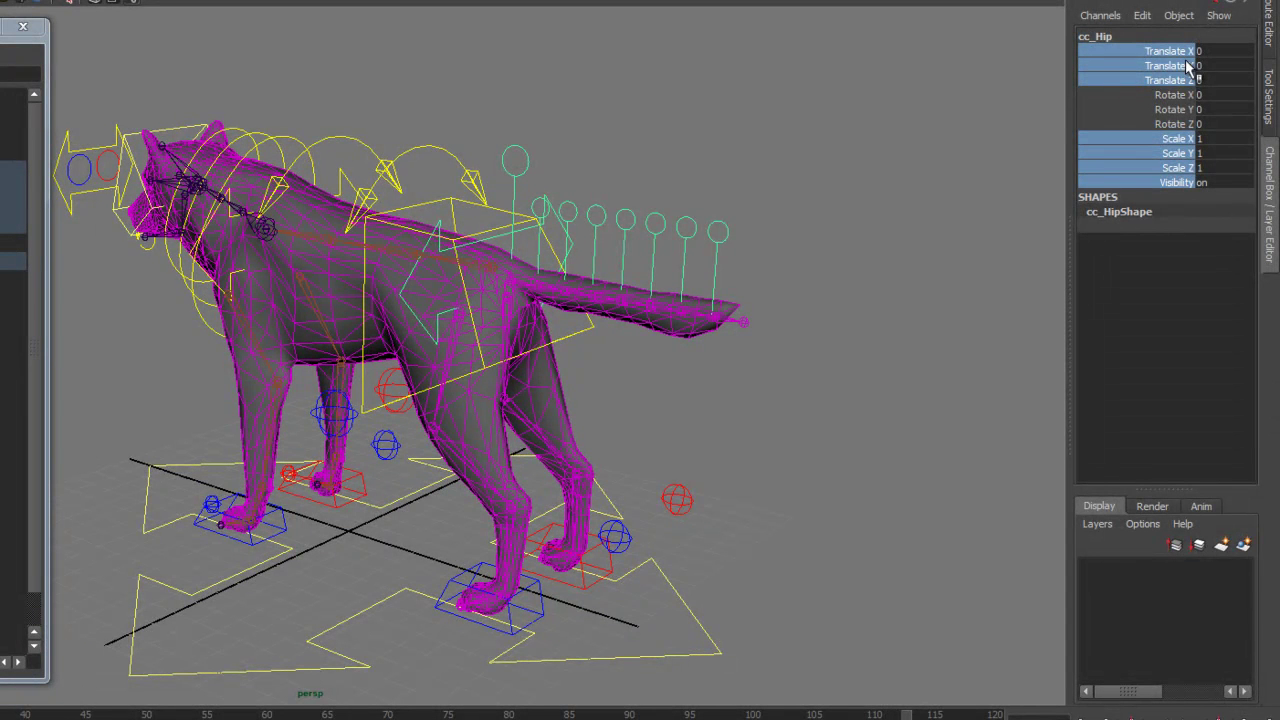
right_click(1182, 184)
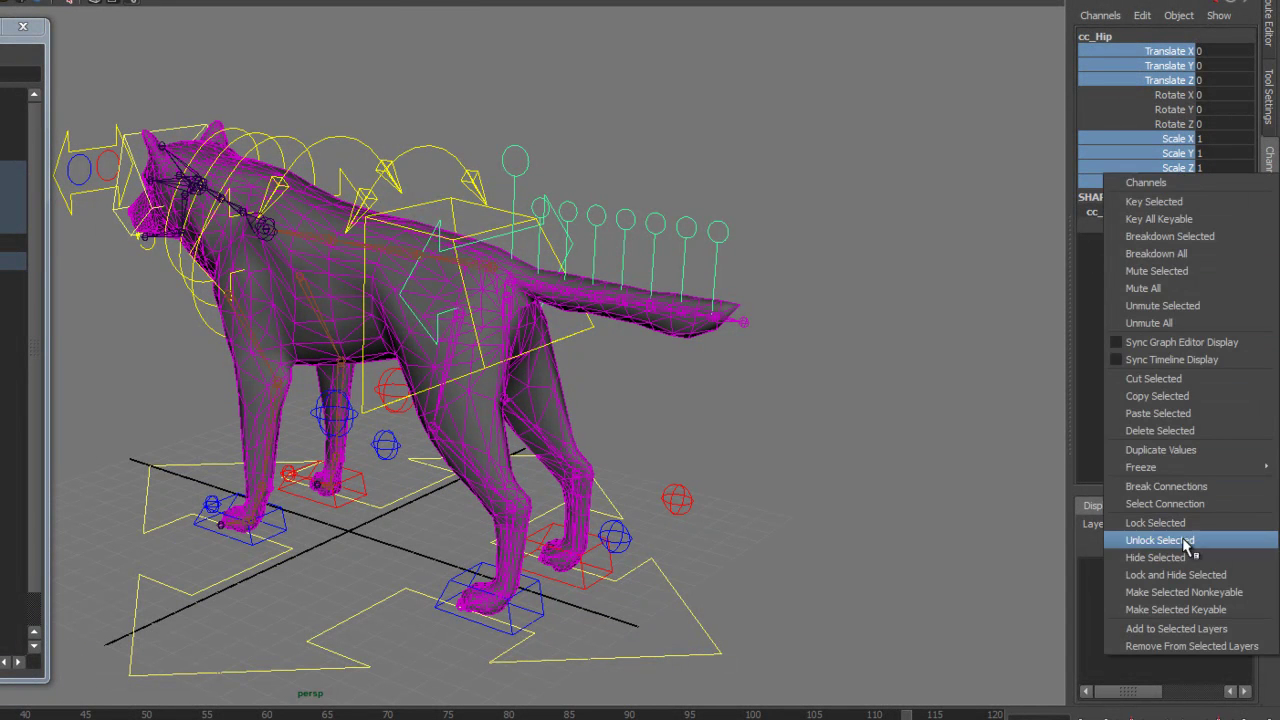
click(1175, 575)
click(798, 415)
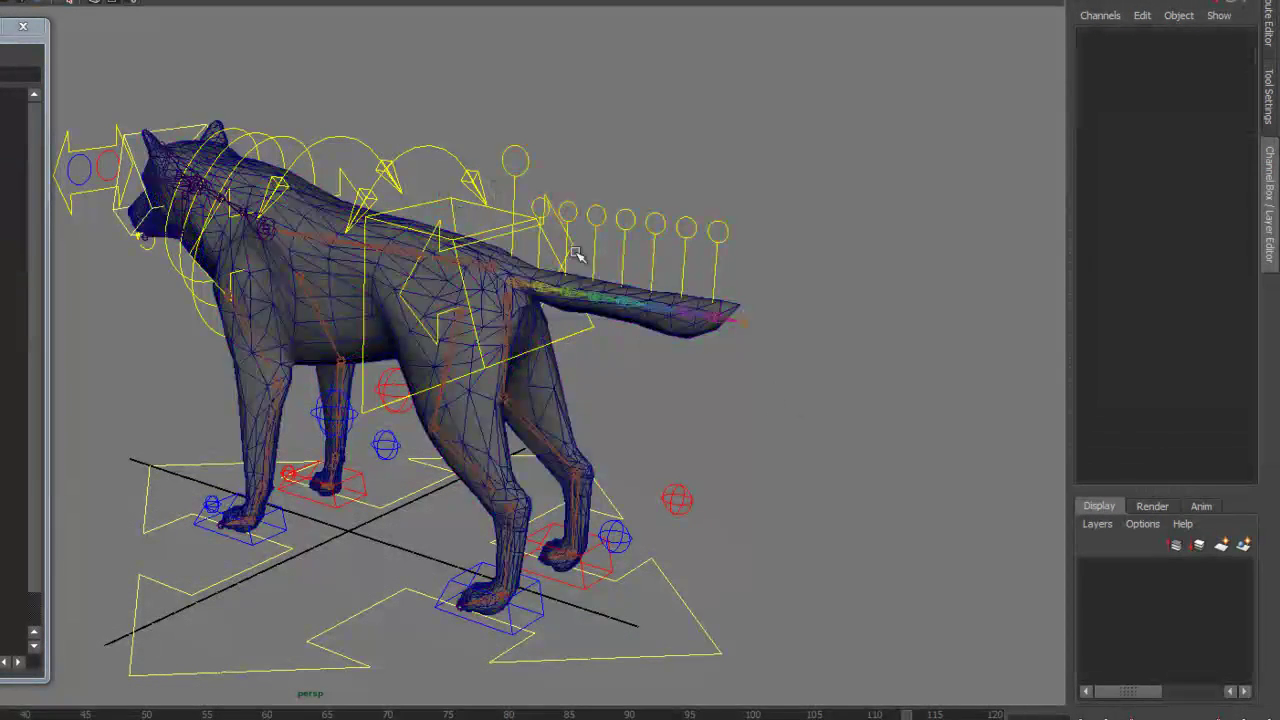
Lock and hide the Scale X, Y, Z and Visibility channels of the cc_Tail_Base control
click(523, 160)
alt+drag(530, 170, 640, 235)
drag(1180, 138, 1182, 170)
right_click(1183, 190)
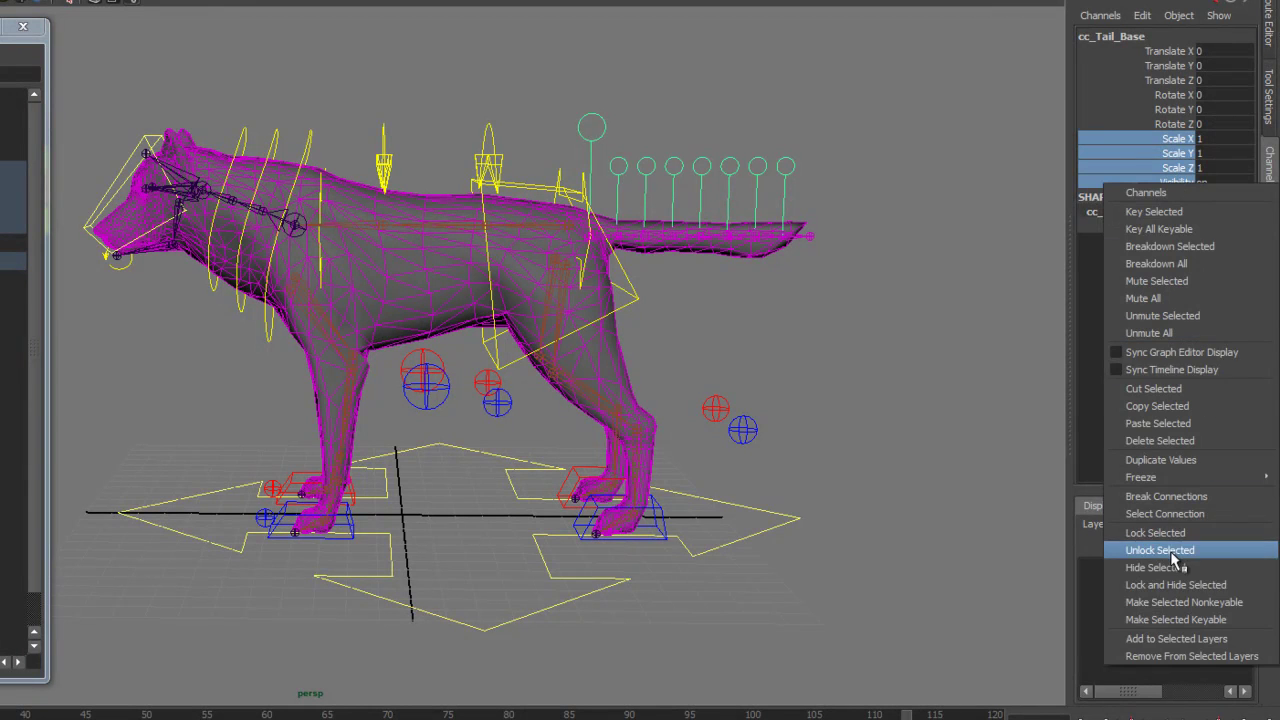
click(1176, 585)
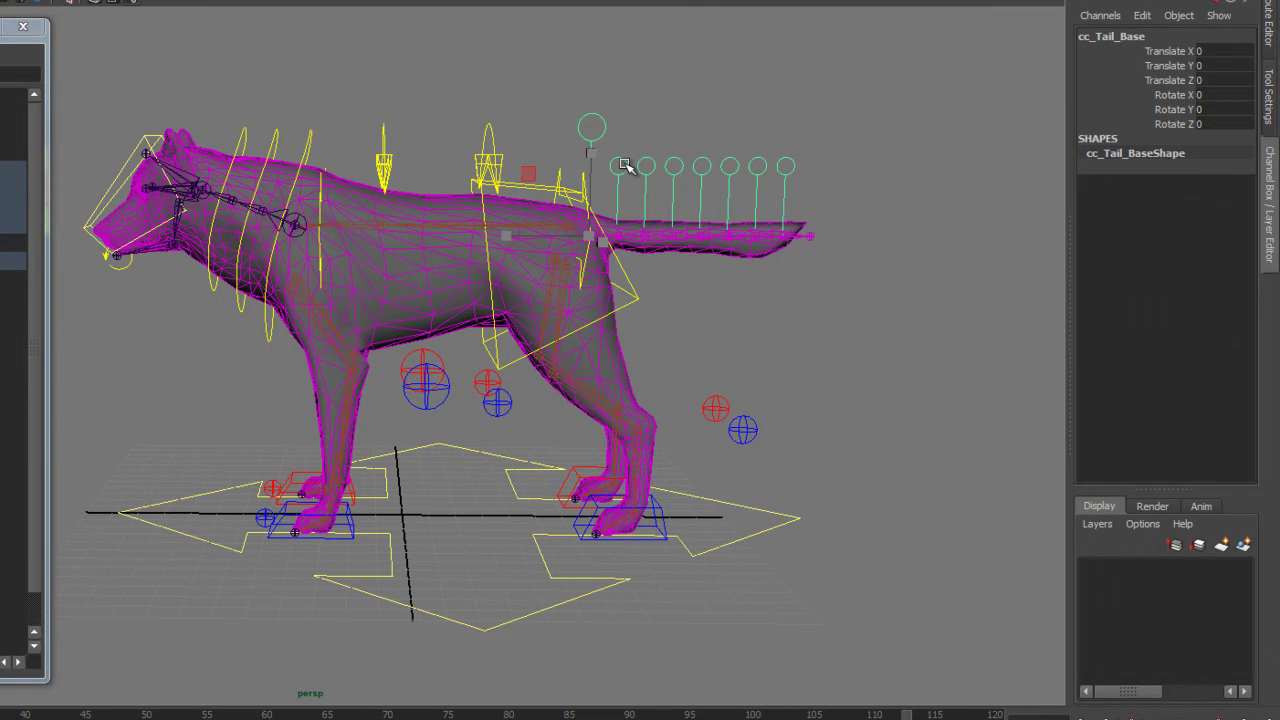
Lock and hide the Translate, Scale and Visibility channels of the seven tail controls along the tail, keeping their rotation channels
drag(618, 145, 836, 176)
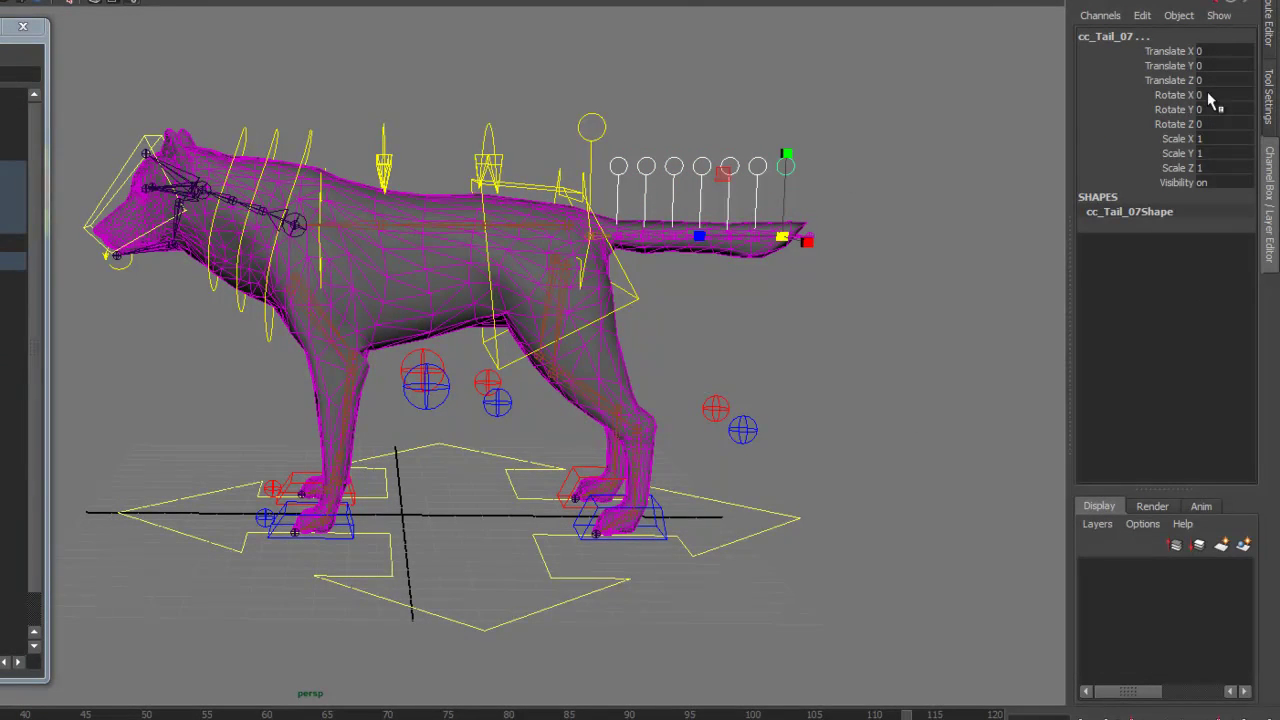
drag(1174, 55, 1176, 88)
ctrl+drag(1177, 138, 1173, 181)
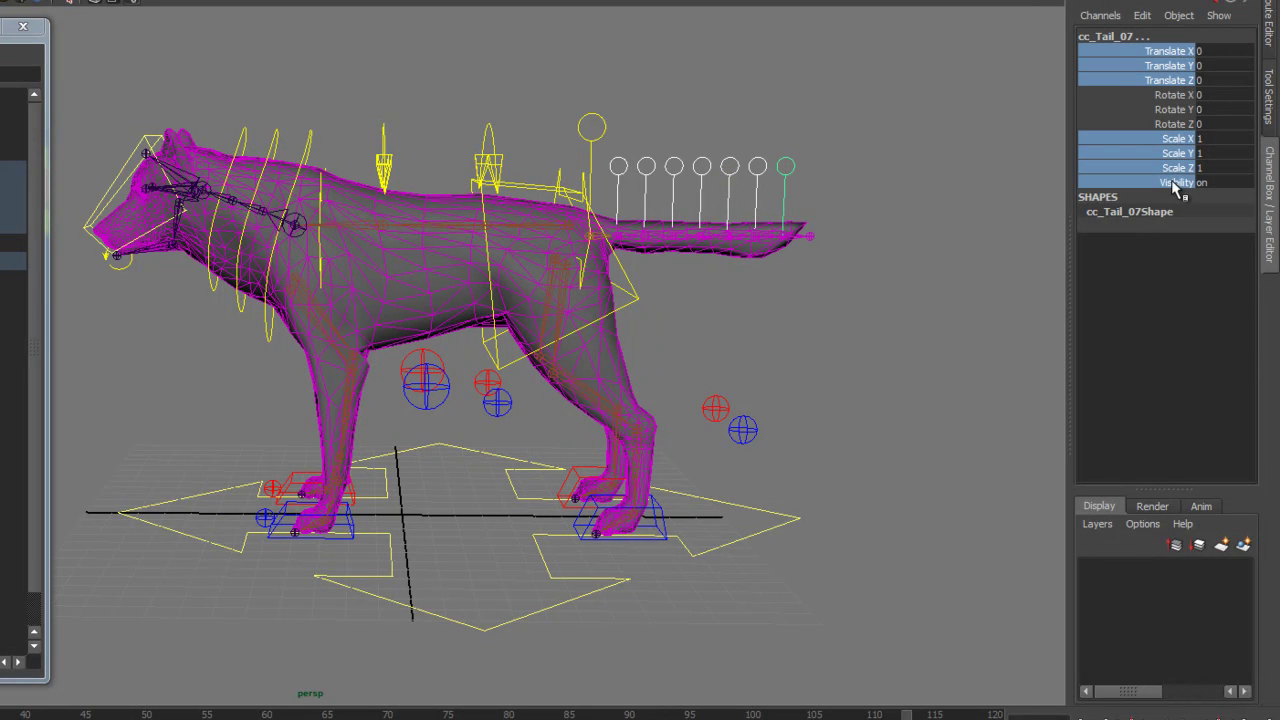
right_click(1176, 188)
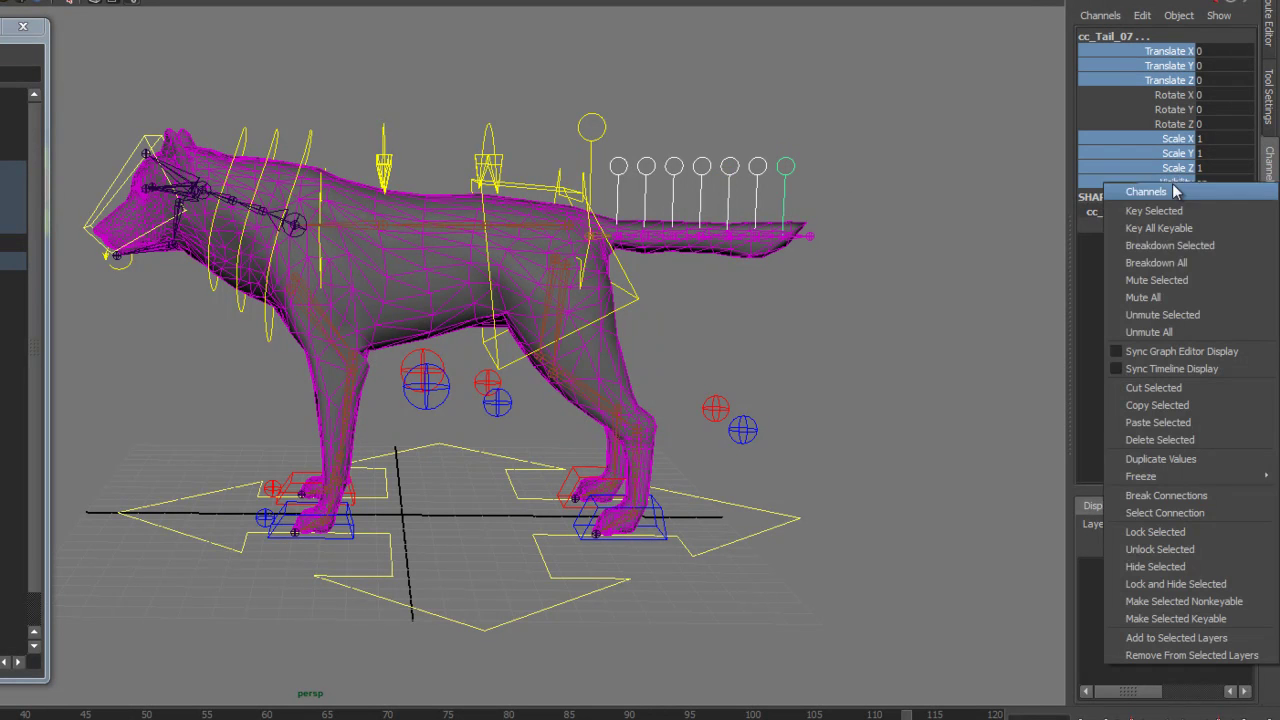
click(1172, 585)
Inspect the individual tail controls one after another to check which channels each still offers
click(645, 158)
drag(625, 158, 648, 166)
click(648, 167)
click(677, 175)
click(705, 179)
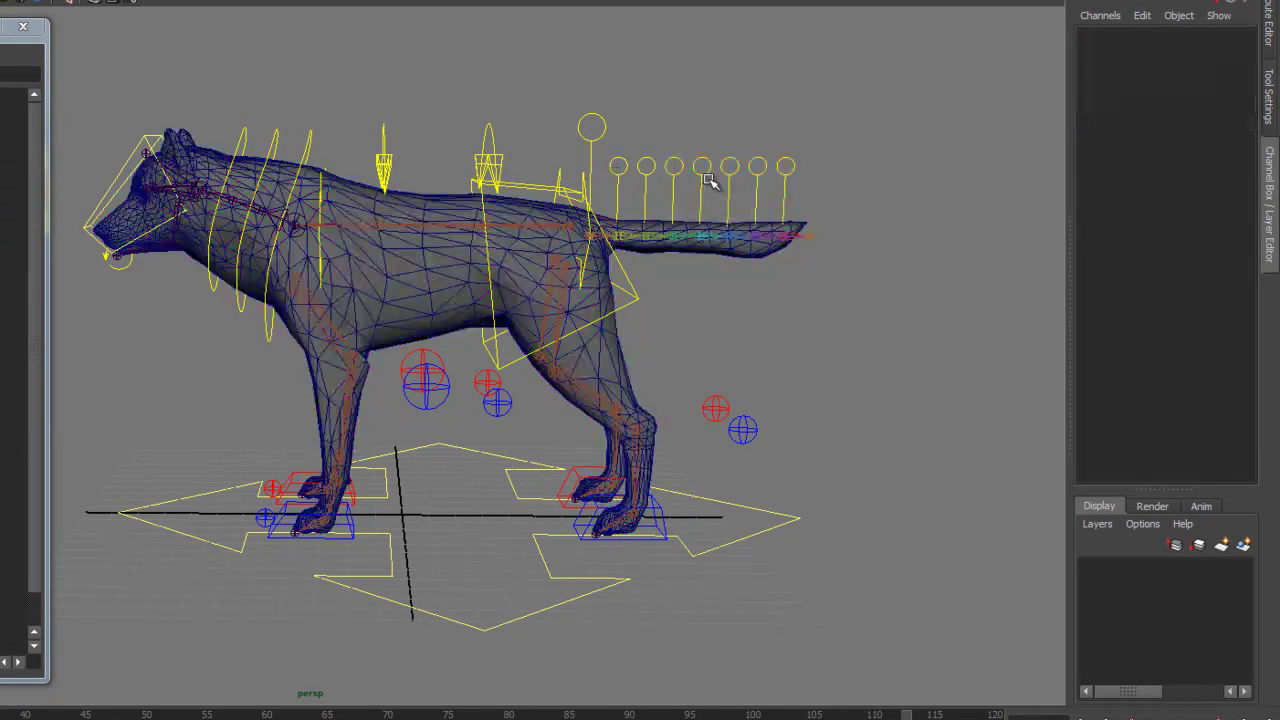
click(730, 174)
click(700, 172)
click(758, 170)
click(786, 170)
click(829, 311)
Lock and hide the Rotate, Scale and Visibility channels of cc_Lumbar and cc_Chest, keeping only translation, and check both controls
click(486, 136)
alt+drag(484, 172, 496, 236)
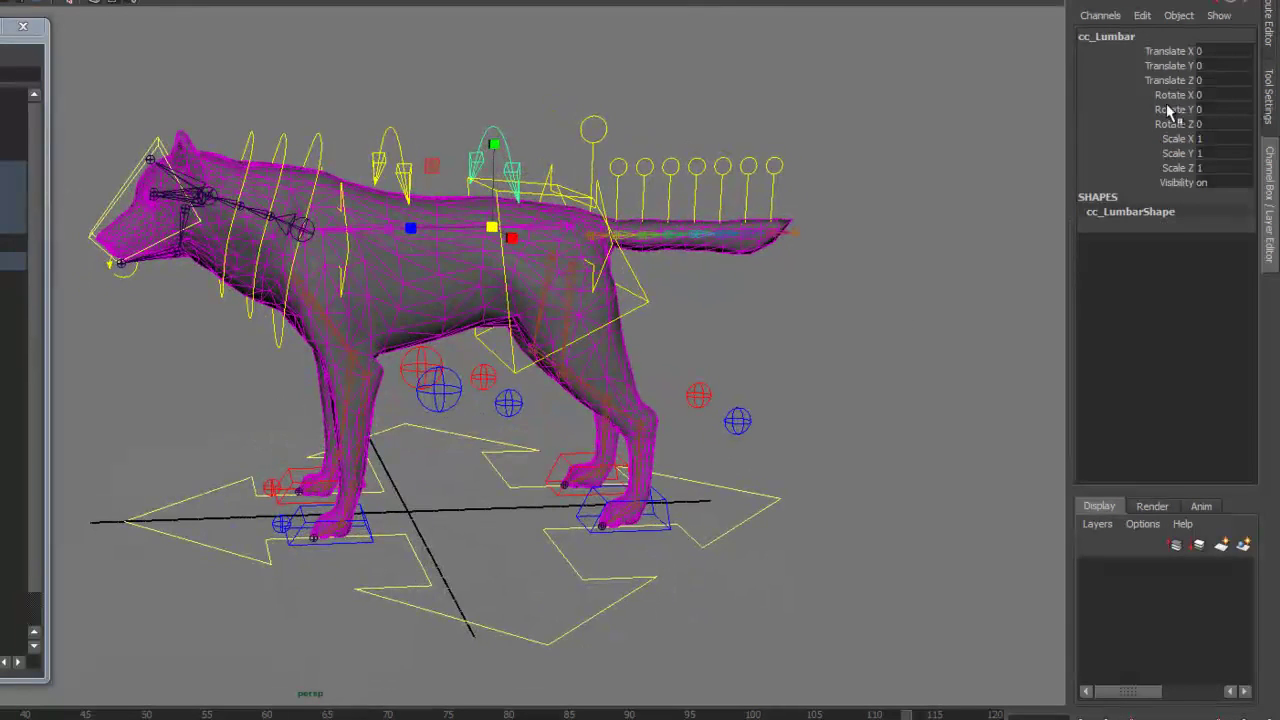
drag(1178, 103, 1167, 188)
drag(371, 110, 539, 141)
right_drag(1185, 116, 1100, 492)
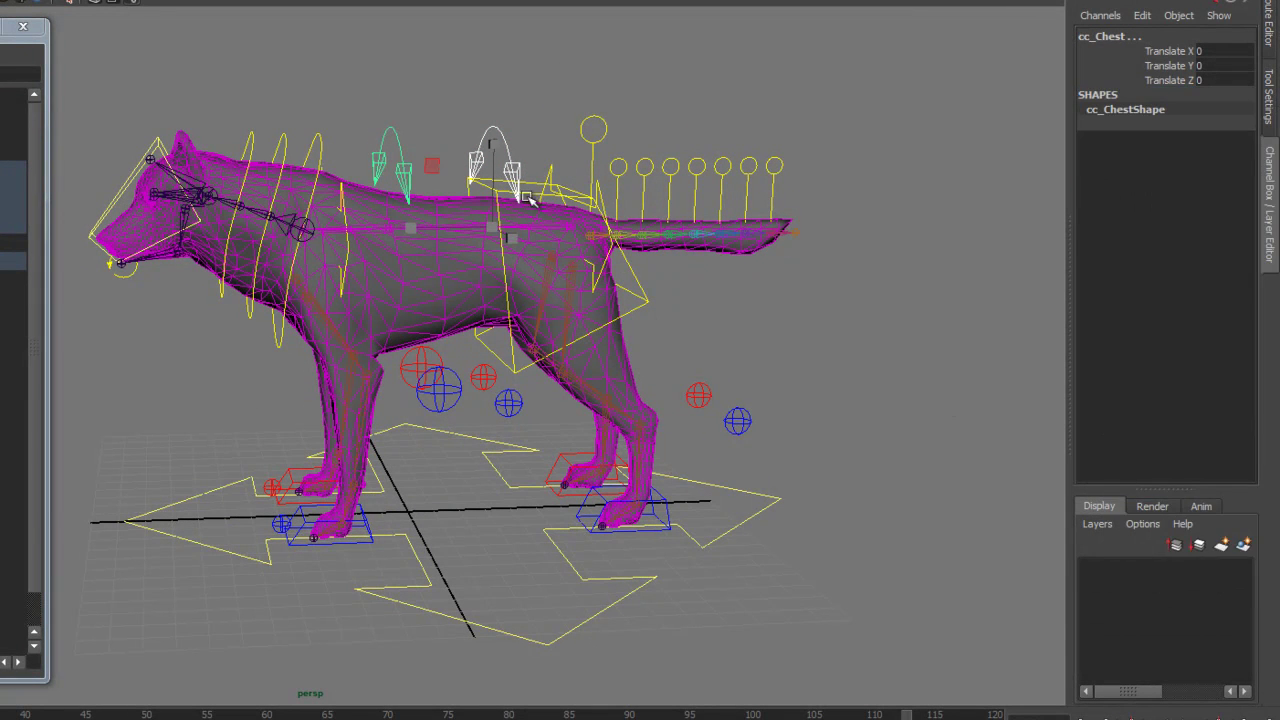
click(495, 130)
click(384, 125)
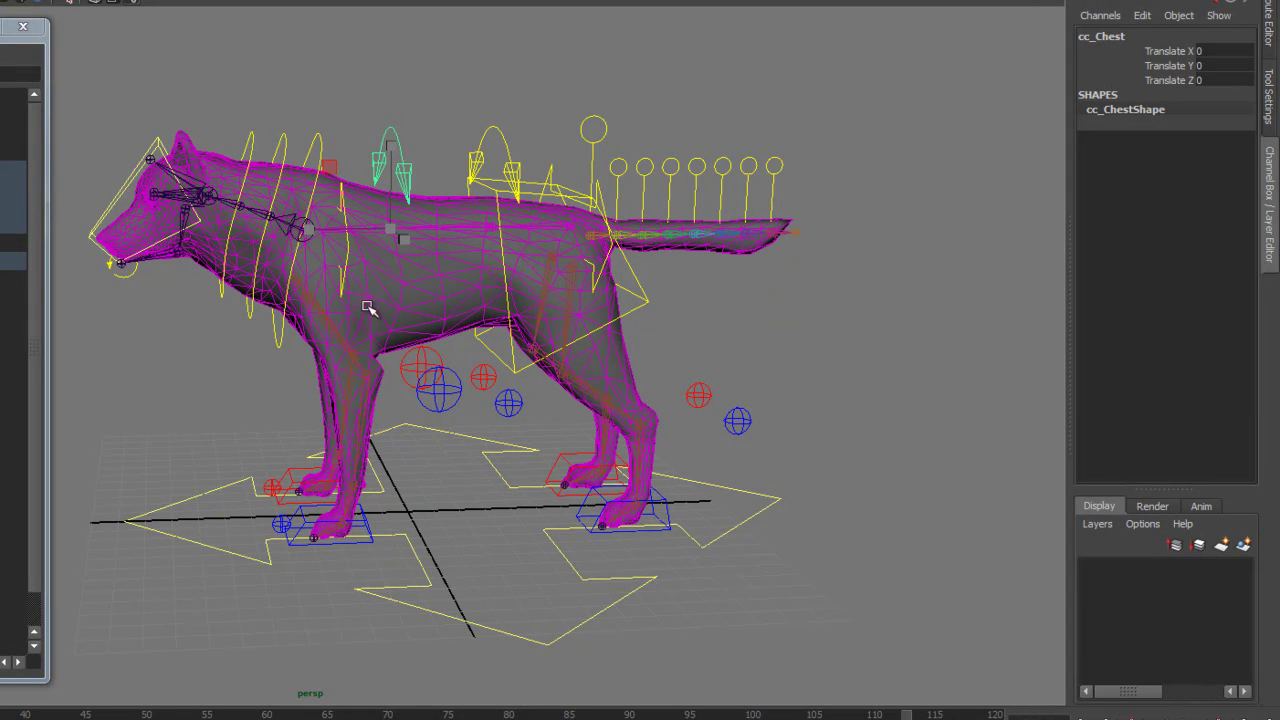
Lock and hide the Scale X, Y, Z and Visibility channels of the cc_Shoulders control
click(351, 262)
alt+drag(337, 286, 370, 340)
drag(1180, 142, 1183, 186)
right_click(1183, 186)
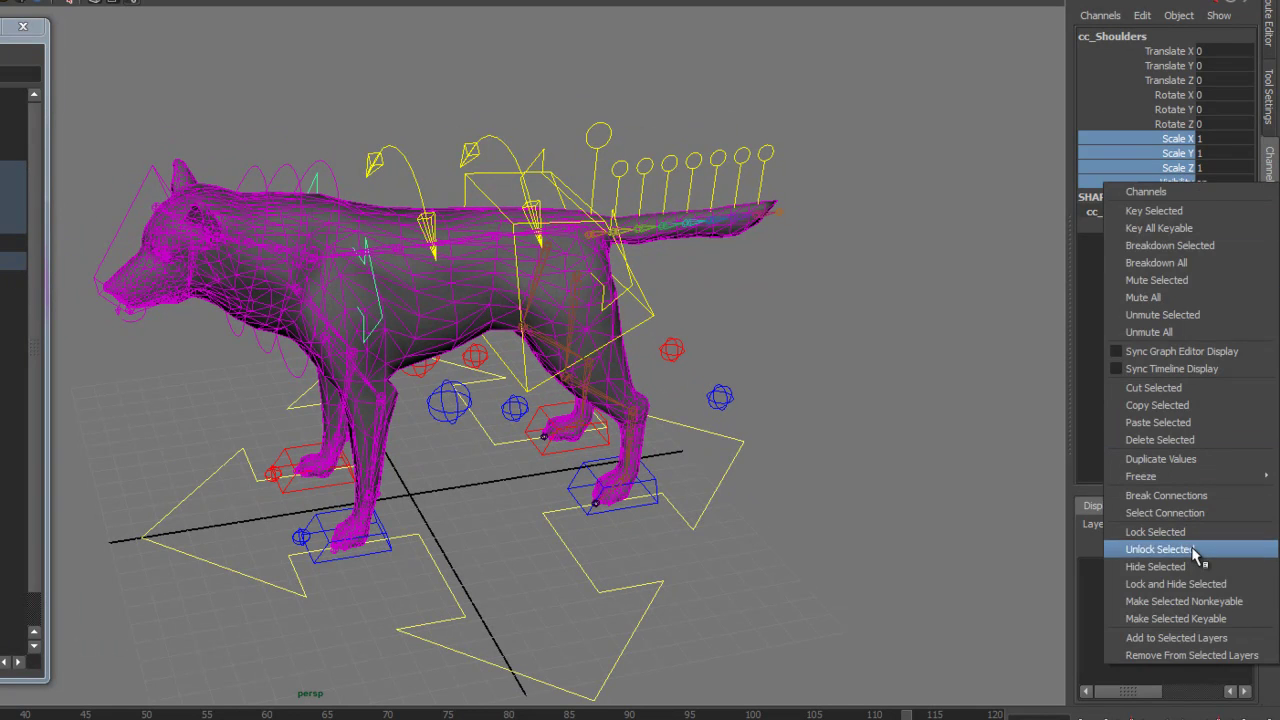
click(1150, 583)
Try moving the cc_Shoulders control and undo the move
alt+drag(389, 223, 356, 197)
key(w)
drag(303, 233, 276, 279)
key(ctrl+z)
alt+drag(384, 300, 367, 274)
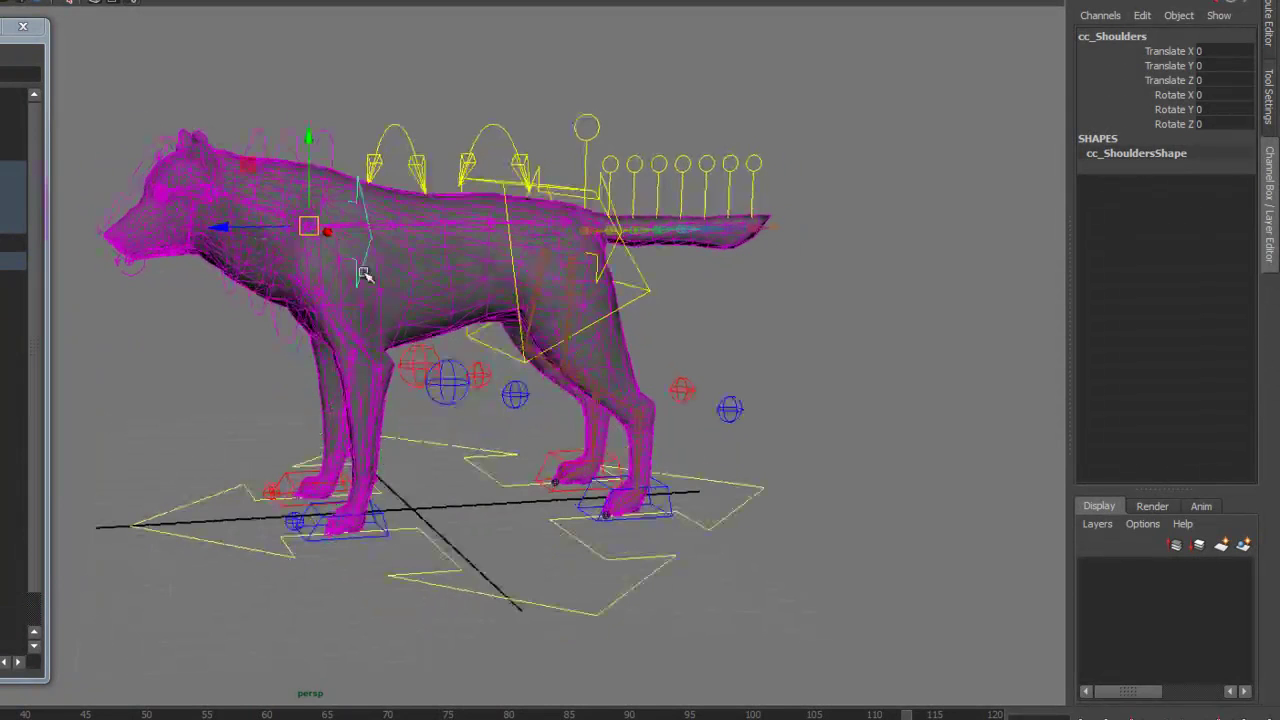
Lock and hide the Translate, Scale and Visibility channels of the three neck controls, keeping only their rotation channels
click(337, 145)
click(349, 144)
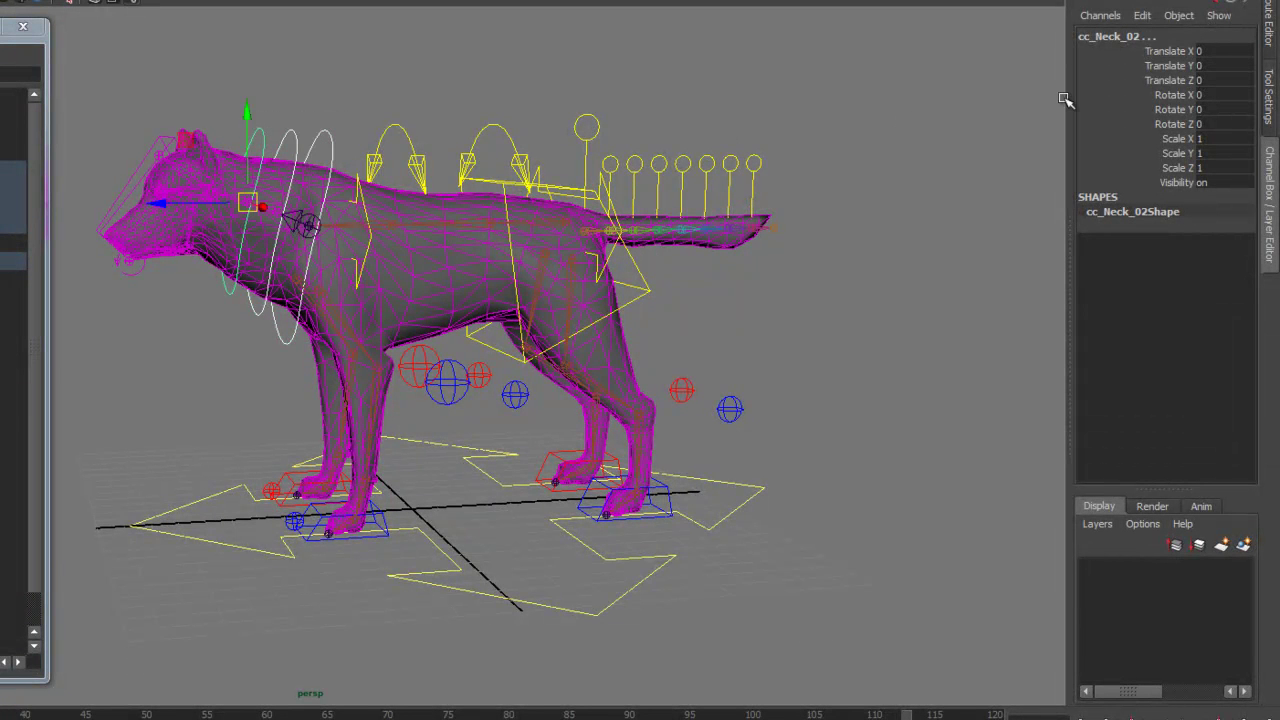
drag(1151, 55, 1157, 81)
ctrl+drag(1160, 140, 1171, 186)
right_click(1171, 187)
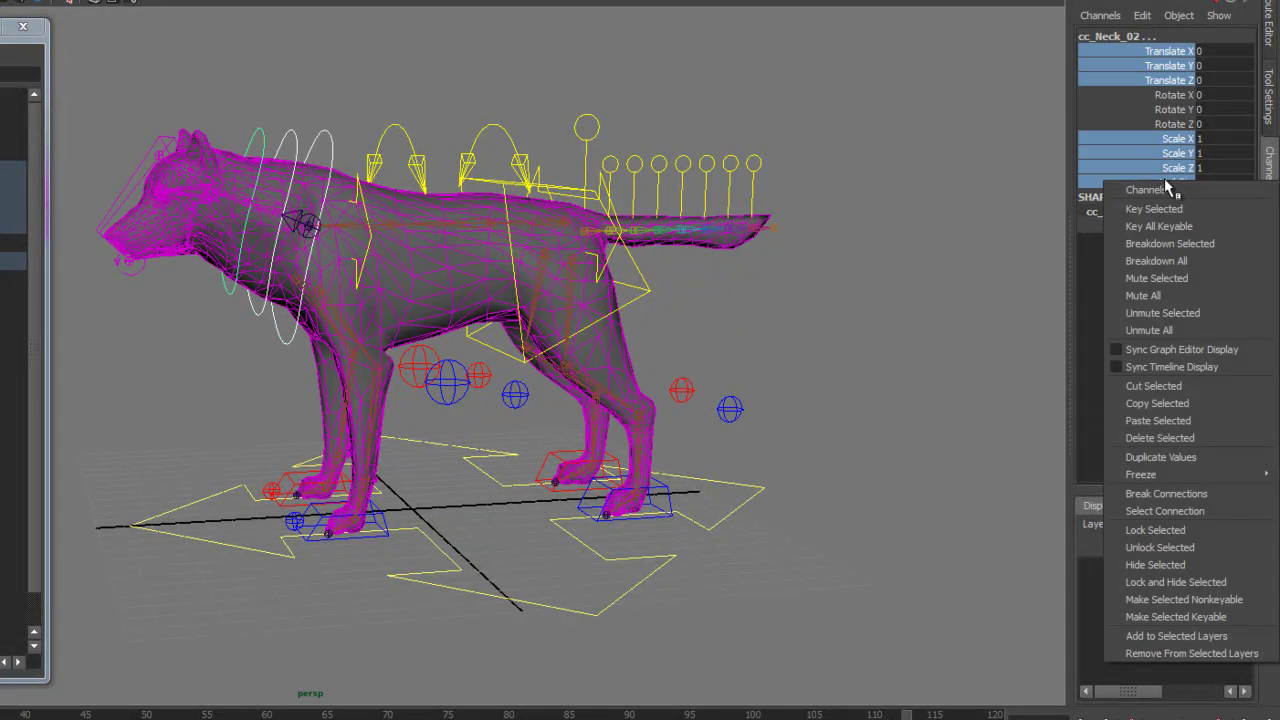
click(1172, 582)
Test rotating the three neck controls together and clear the selection
click(331, 140)
drag(251, 121, 344, 134)
key(e)
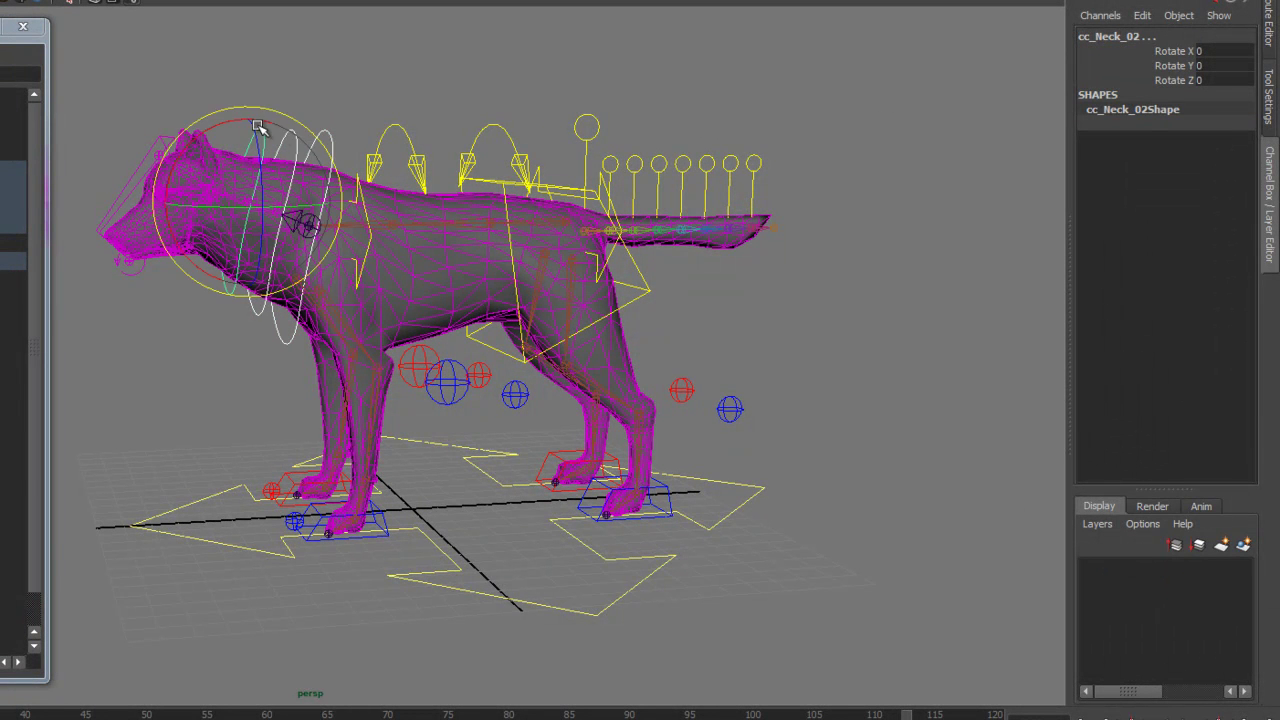
drag(255, 126, 203, 124)
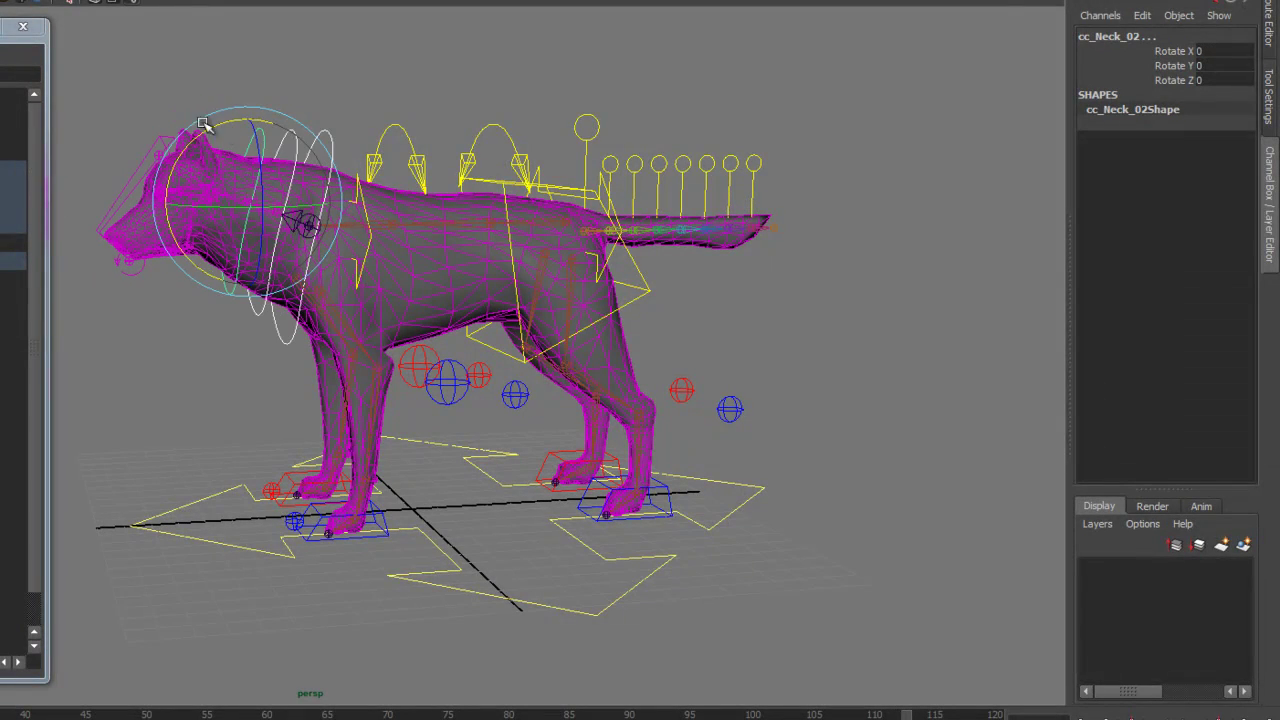
click(172, 70)
Lock and hide the Translate, Scale and Visibility channels of the cc_Head control, keeping only its rotation channels
alt+middle_drag(214, 137, 467, 137)
alt+right_drag(340, 90, 401, 80)
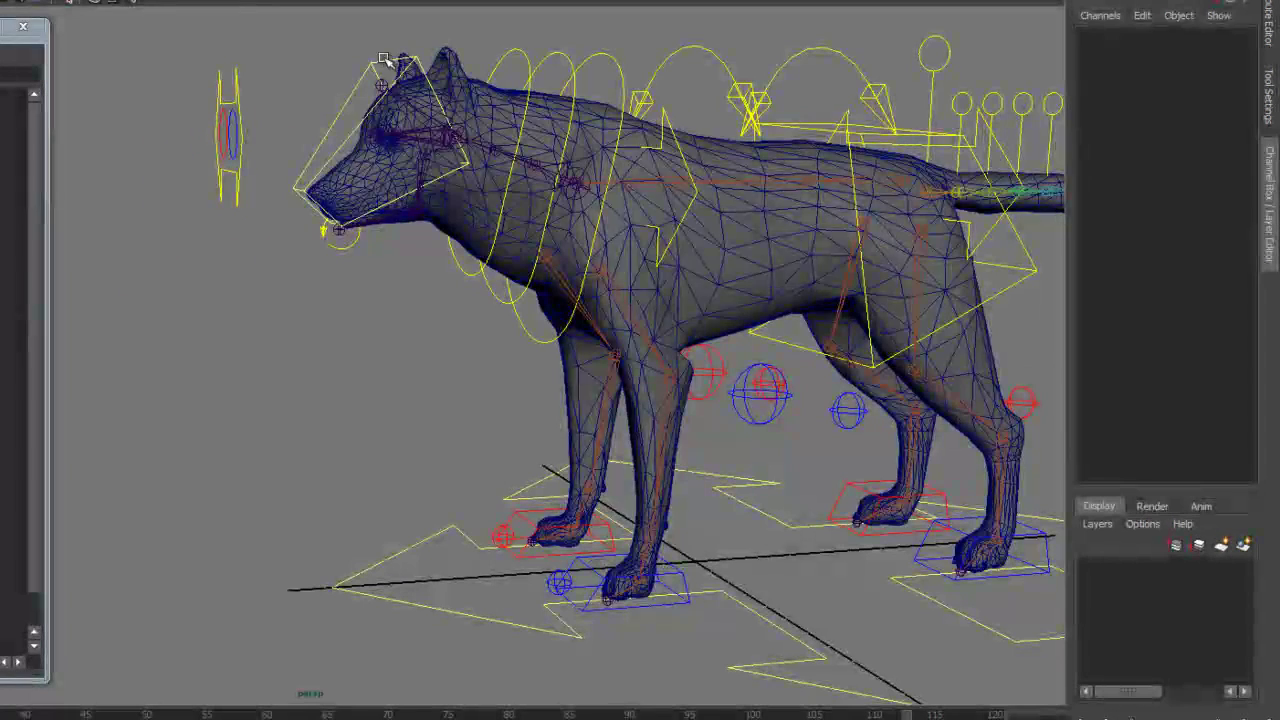
click(401, 78)
drag(1165, 50, 1163, 86)
ctrl+drag(1163, 143, 1167, 168)
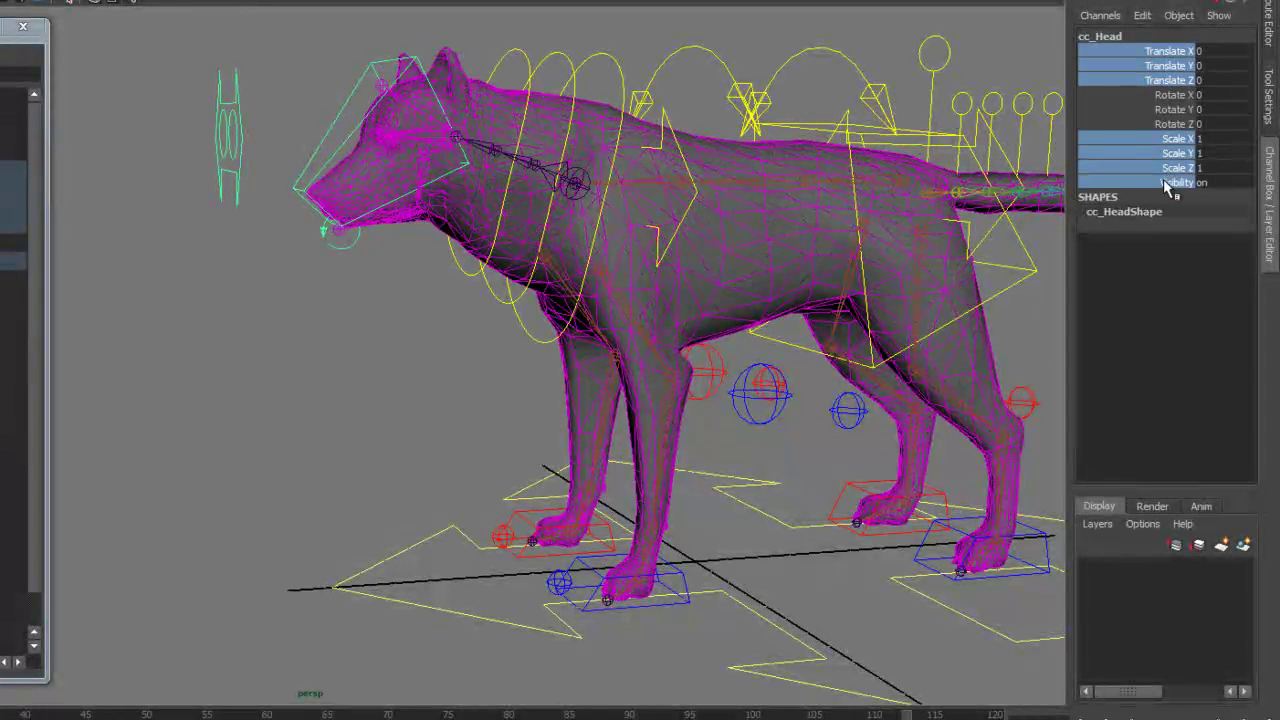
right_click(1172, 186)
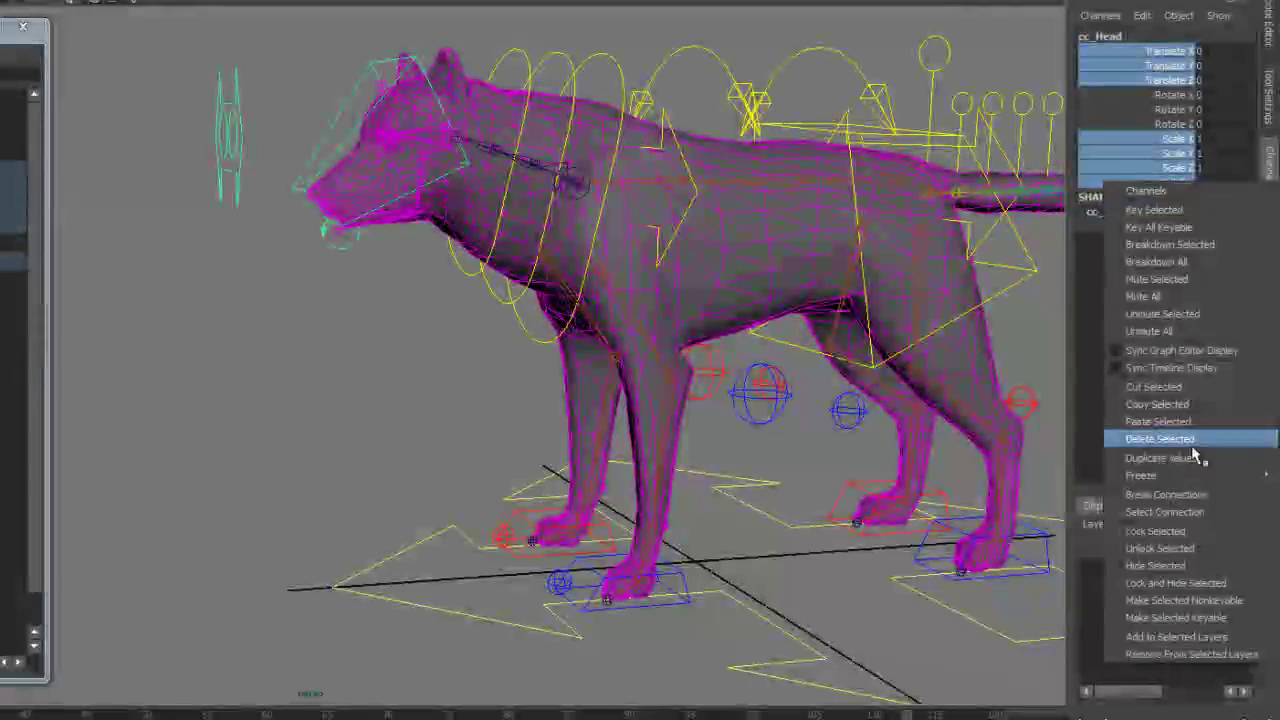
click(1150, 583)
Lock and hide the Rotate, Scale and Visibility channels of cc_Eyes and both single-eye controls, keeping only translation
click(237, 187)
alt+drag(214, 243, 277, 257)
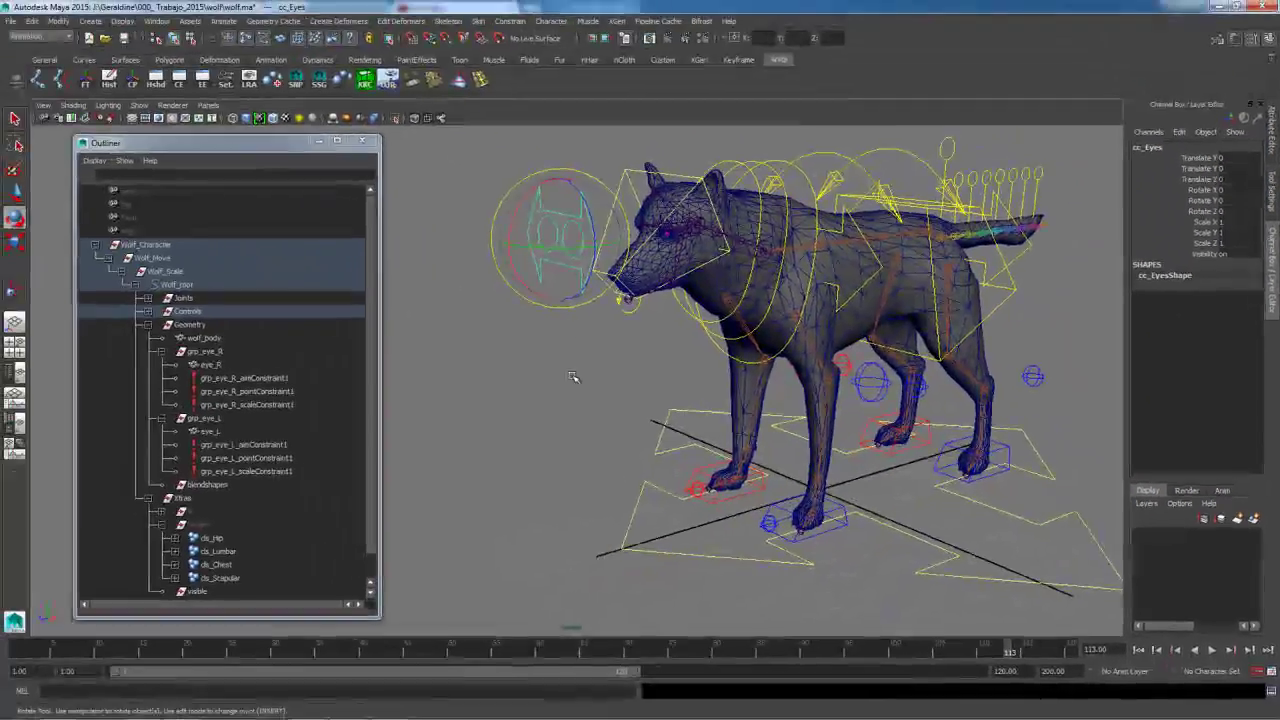
click(573, 377)
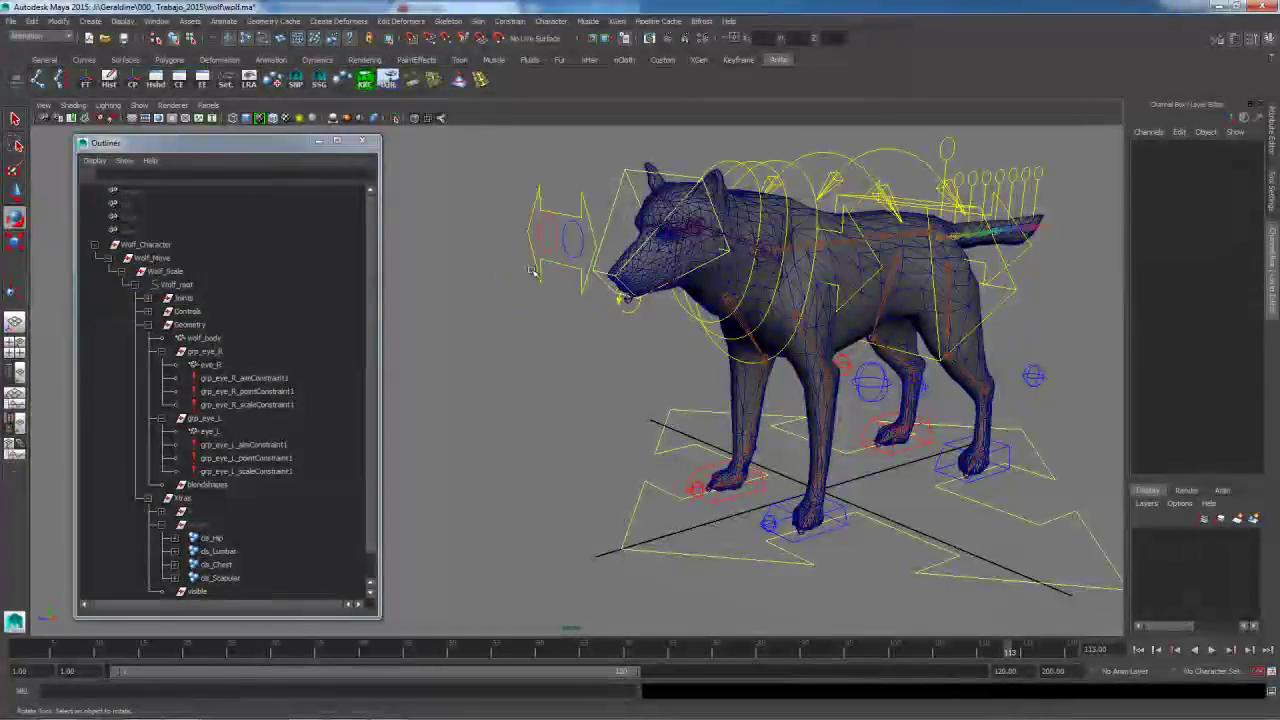
click(583, 283)
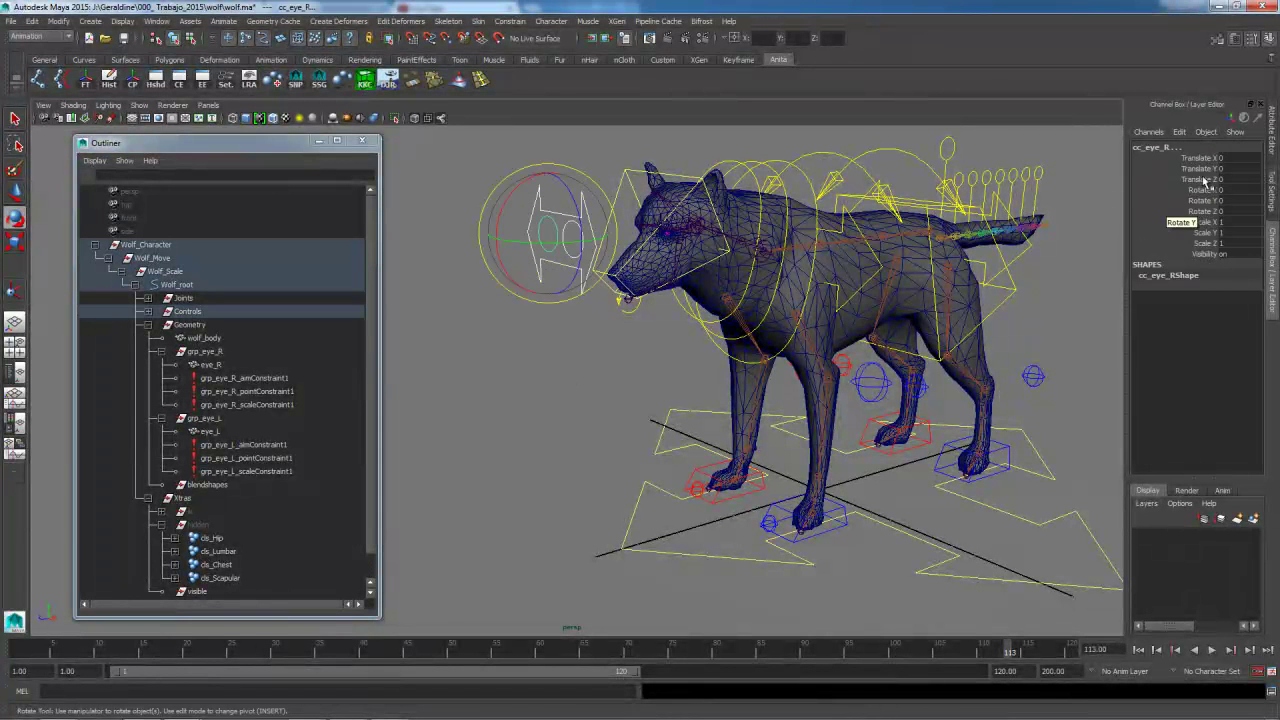
drag(1205, 190, 1205, 257)
right_click(1205, 257)
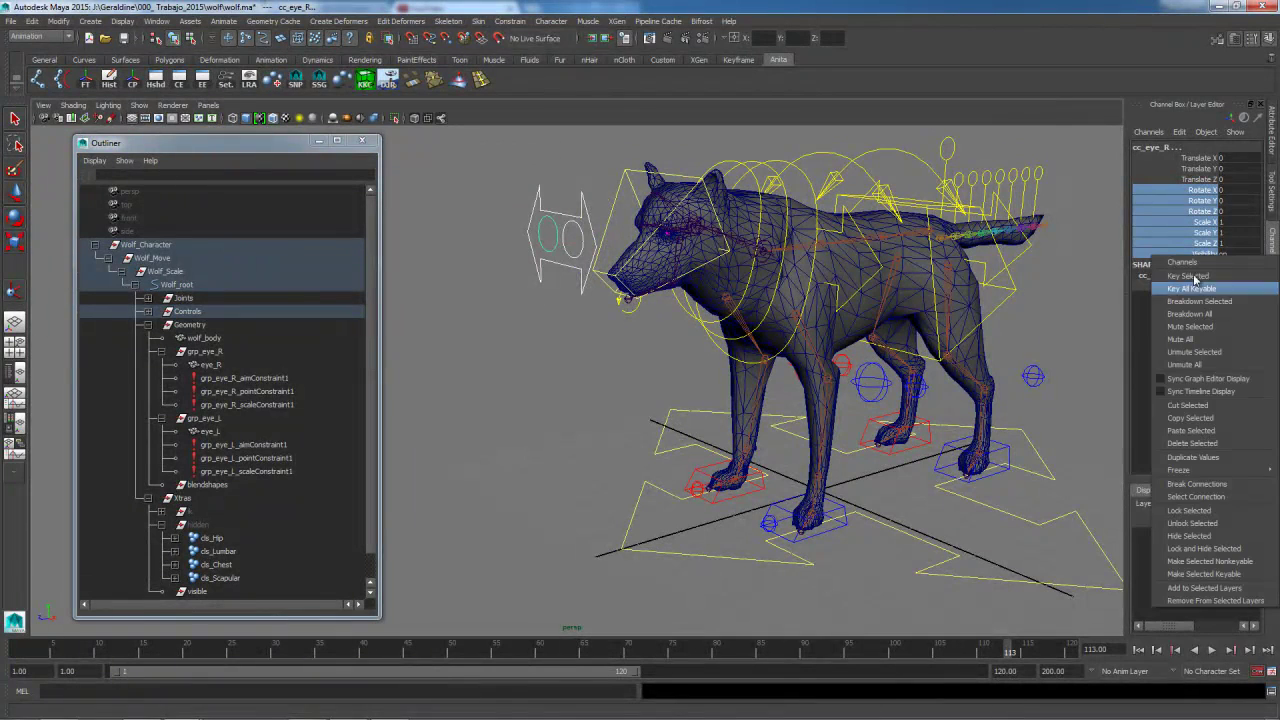
click(1203, 549)
click(530, 383)
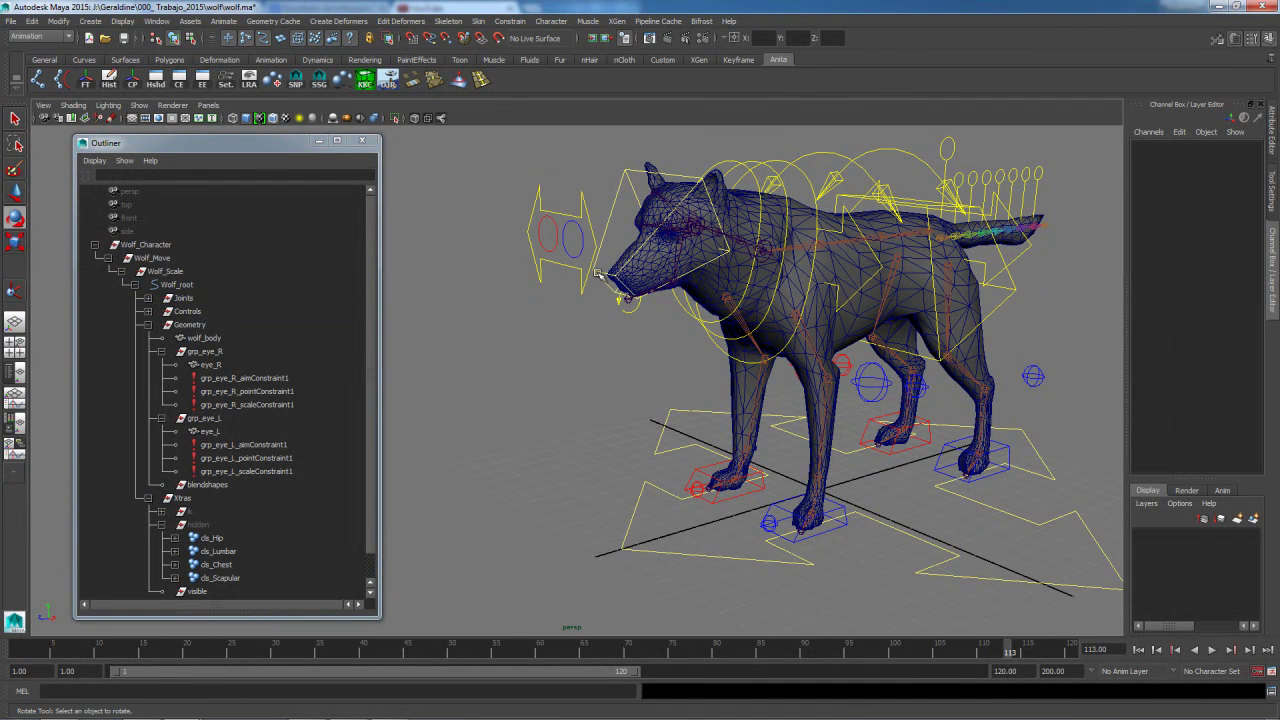
Show the limit information in the attributes of the cc_Eyes control
click(581, 215)
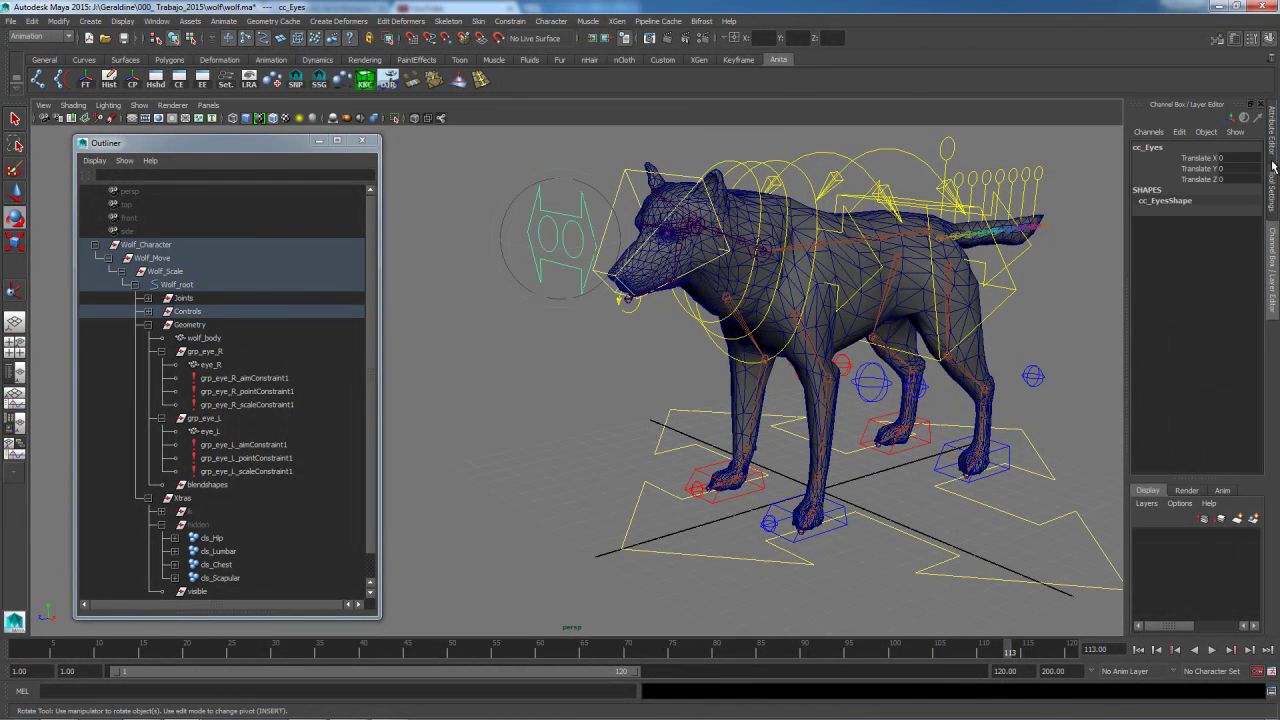
click(1273, 128)
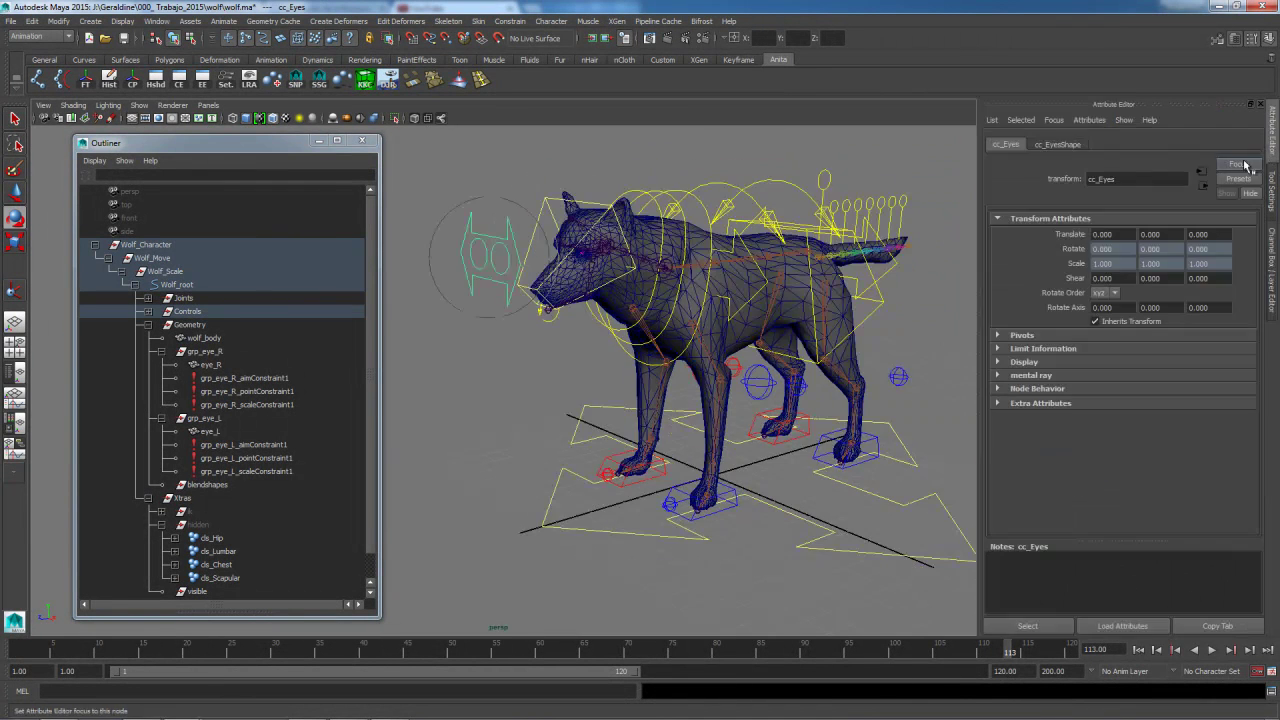
click(1030, 349)
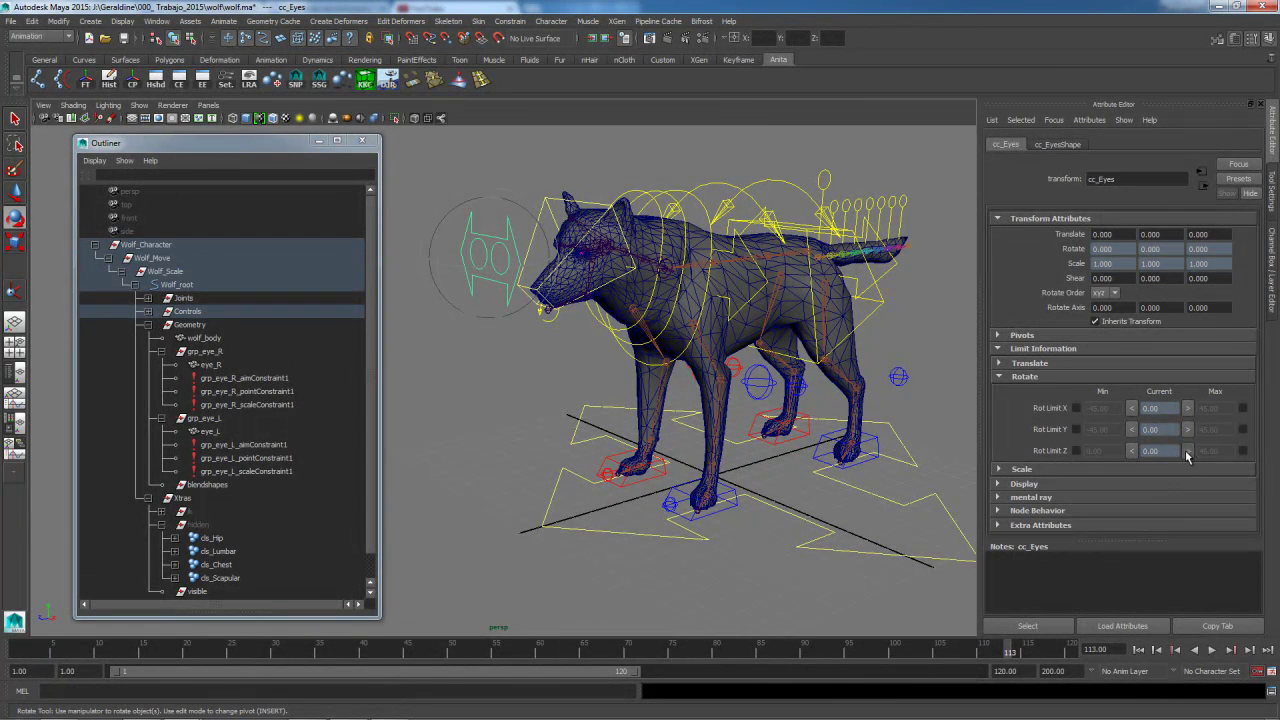
Try minimum and maximum Z rotation limits of 0 on cc_Eyes with a test move, and disable both limits again
click(1076, 451)
click(1242, 451)
click(688, 470)
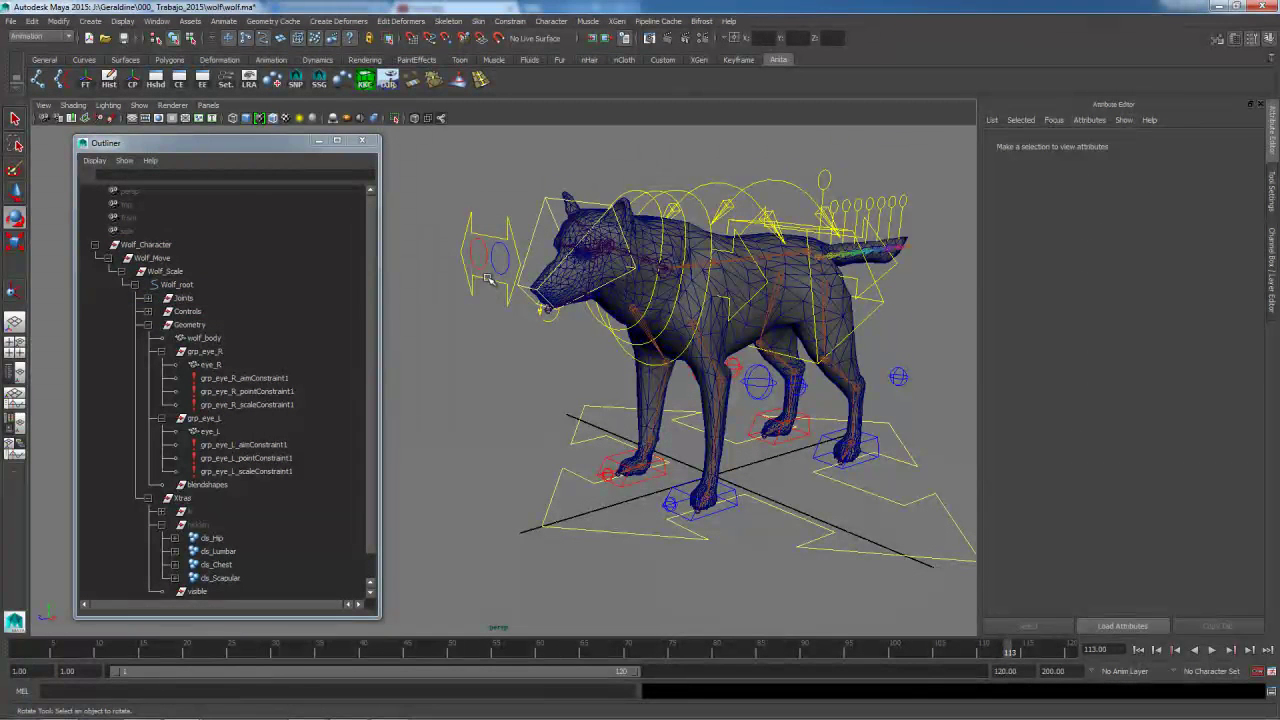
click(487, 280)
key(w)
drag(441, 265, 445, 265)
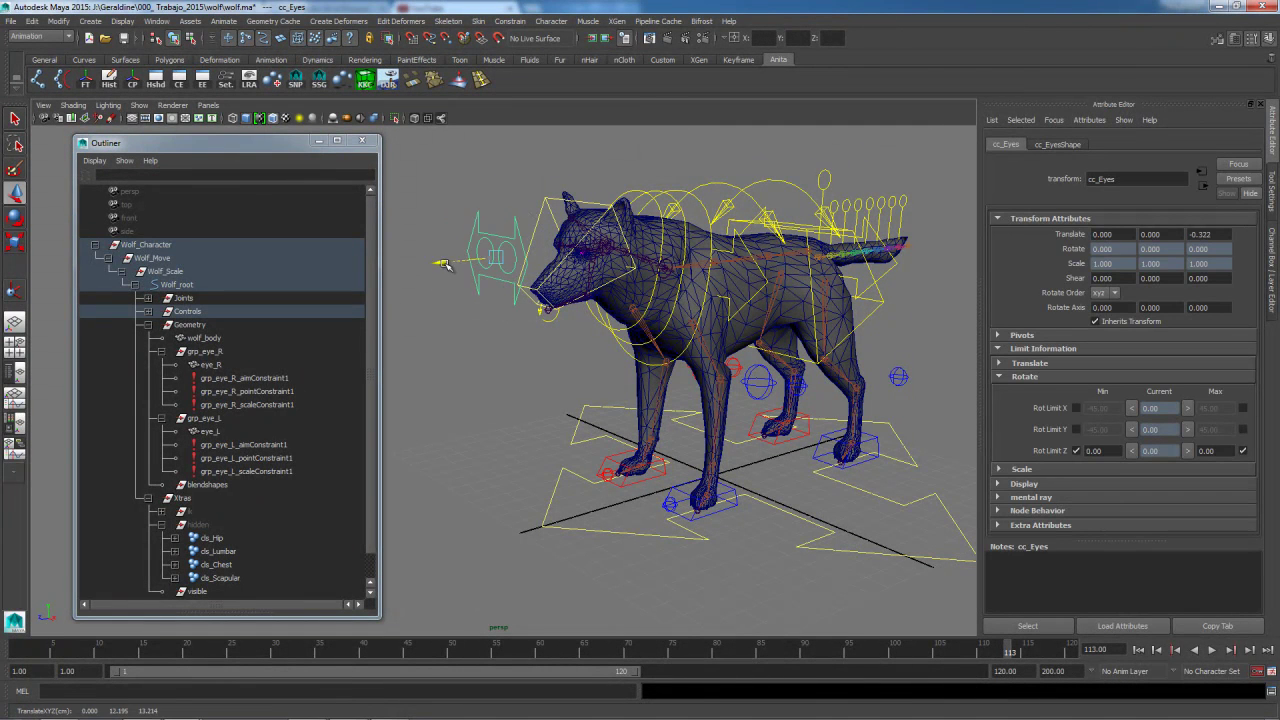
key(ctrl+z)
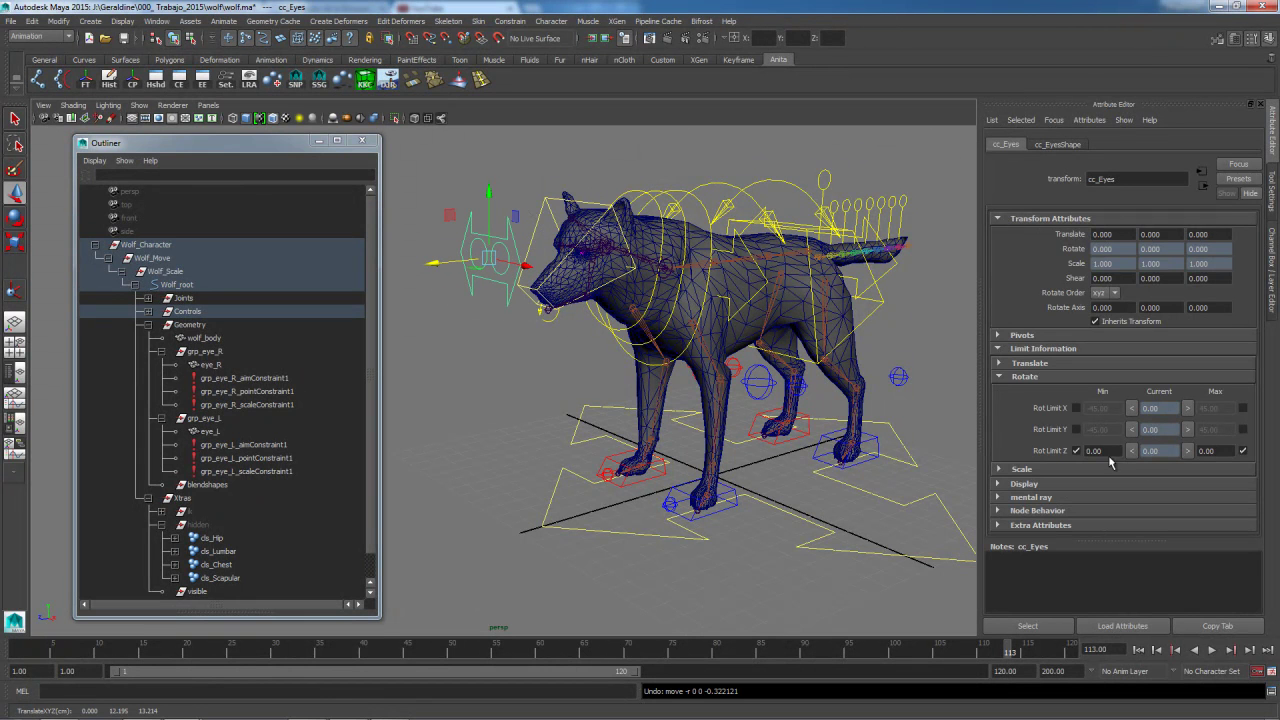
click(1243, 451)
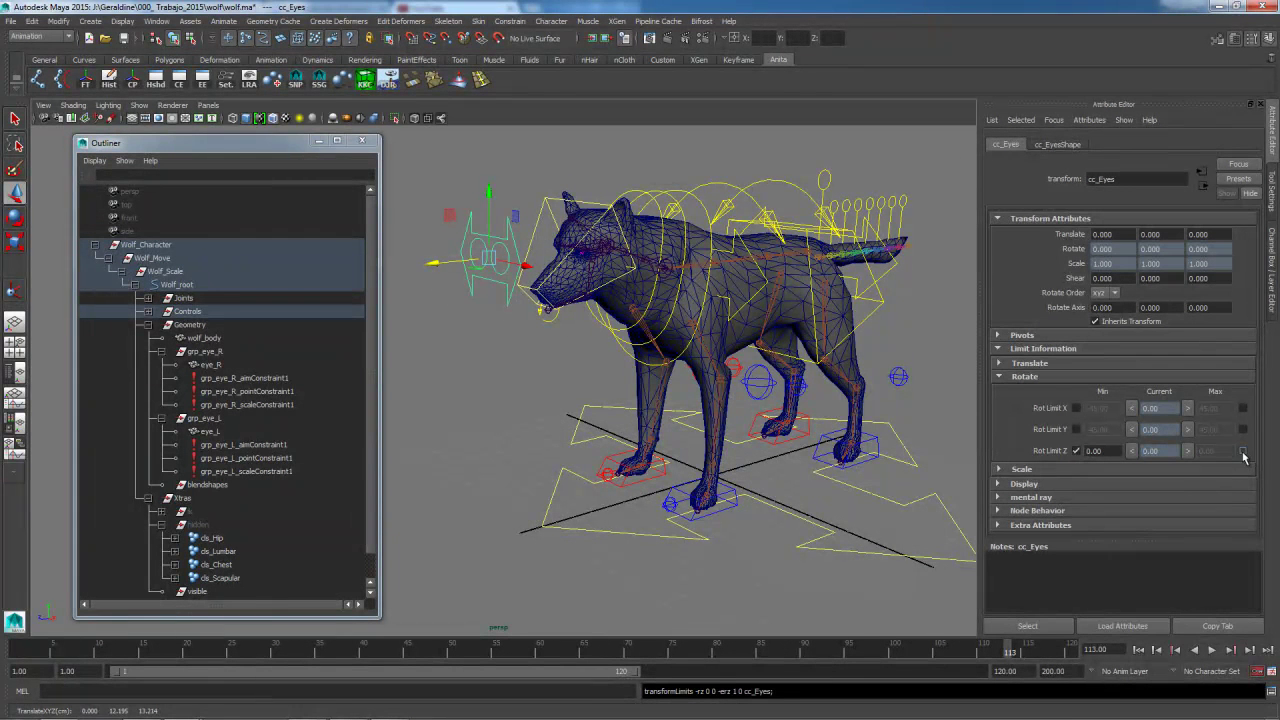
click(1077, 451)
Enable the minimum and maximum Z translation limits at 0 on the cc_Eyes control
click(1002, 377)
click(998, 363)
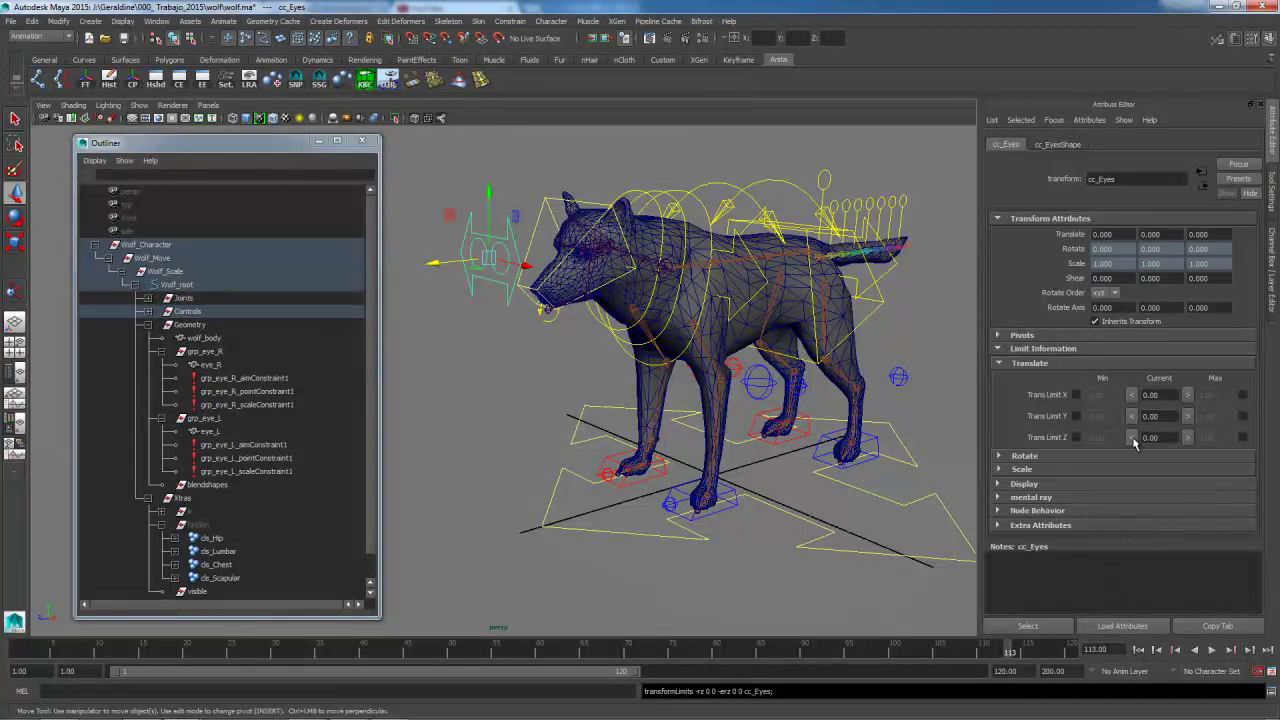
click(1242, 438)
Test moving cc_Eyes along Z and Y, undo the move and clear the selection
mouse_move(452, 259)
mouse_down()
mouse_move(465, 263)
mouse_move(440, 264)
mouse_up()
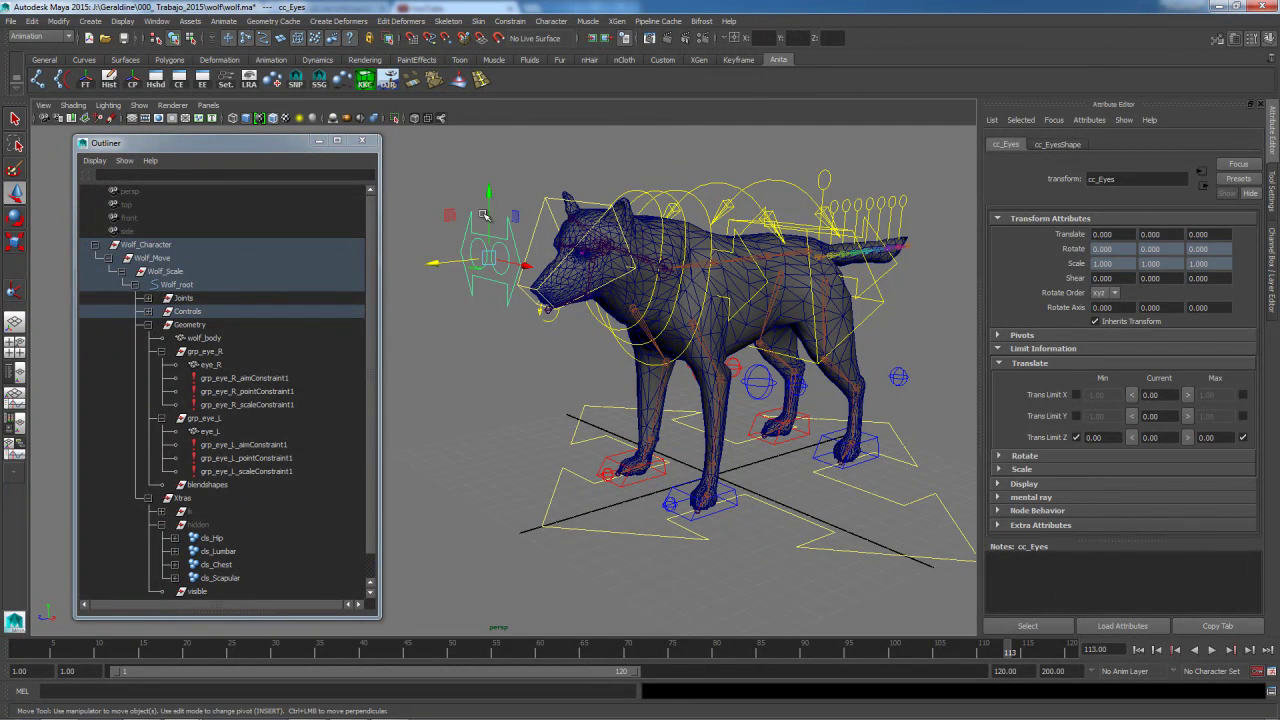
click(490, 233)
click(487, 237)
key(ctrl+z)
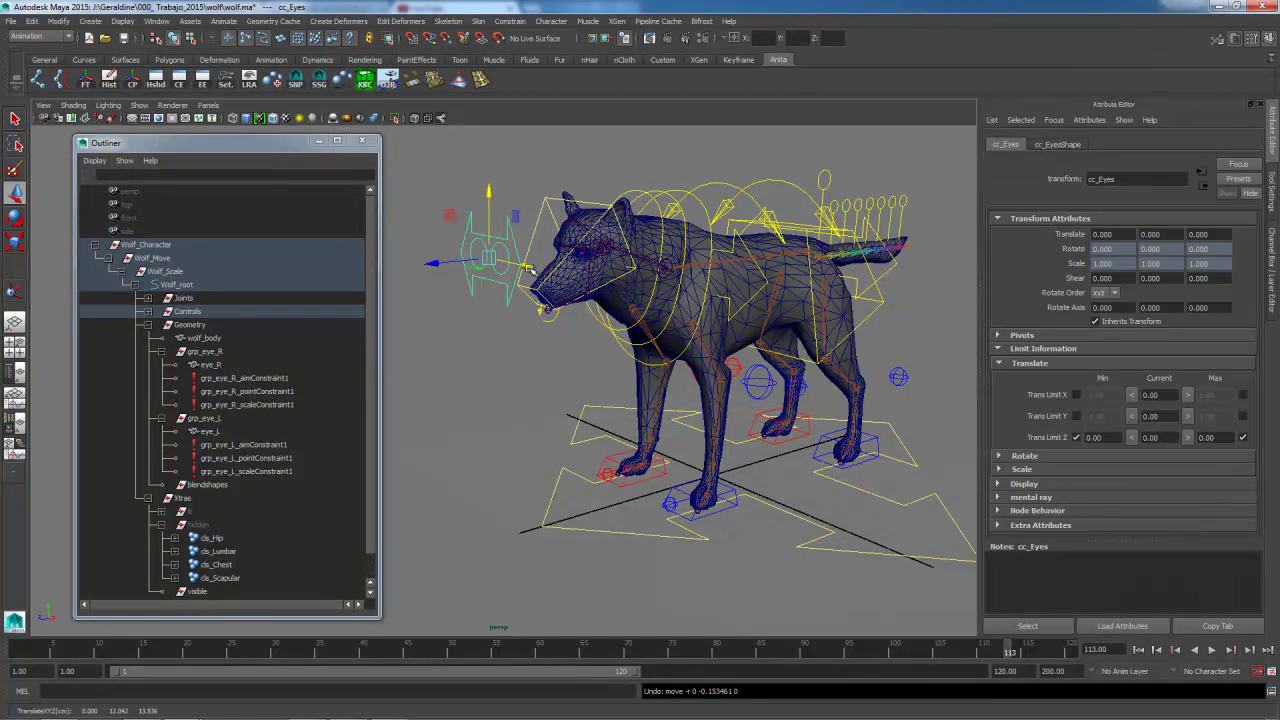
click(483, 260)
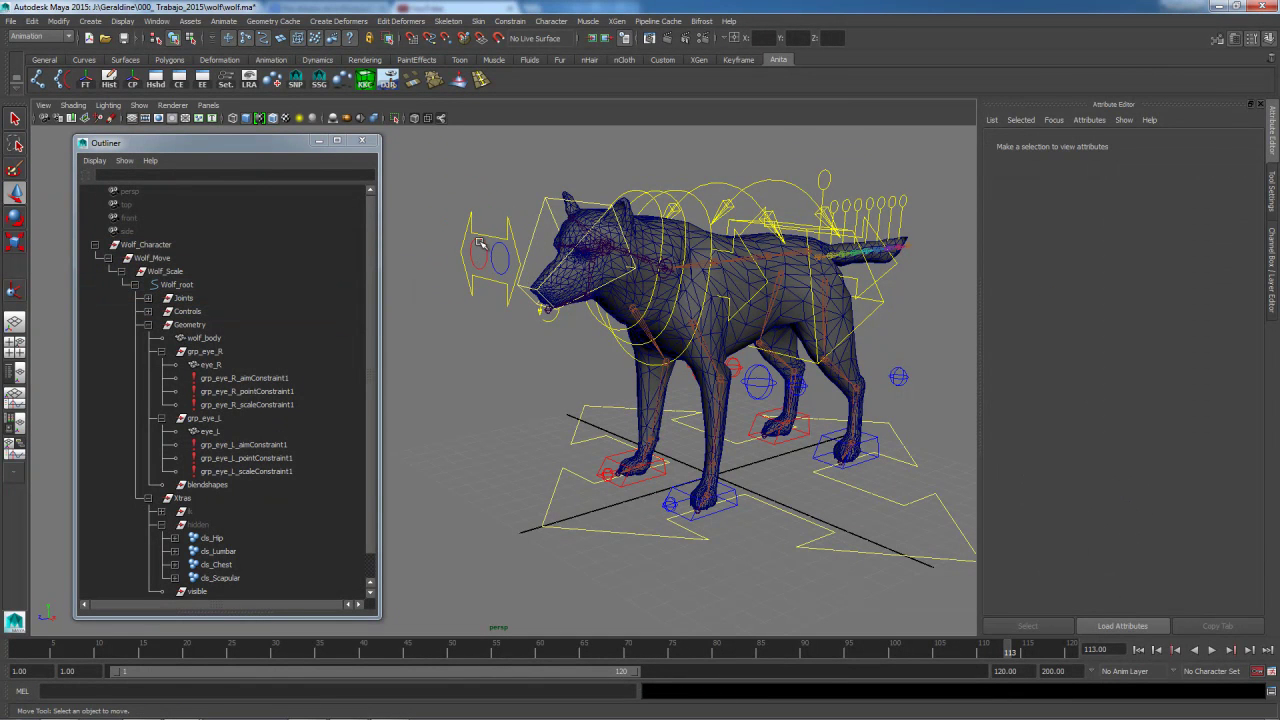
Enable the minimum and maximum Z translation limits on cc_eye_R and cc_eye_L, with both limits at 0
click(484, 247)
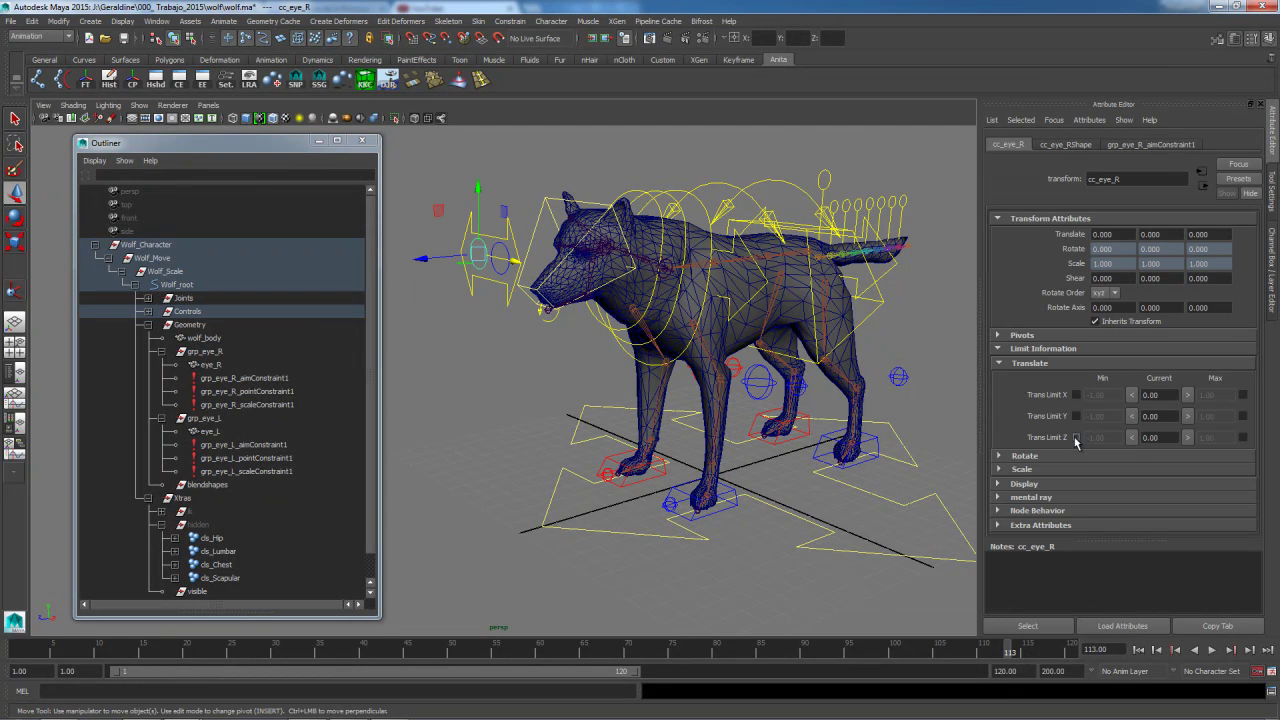
click(1077, 437)
click(1242, 437)
click(505, 246)
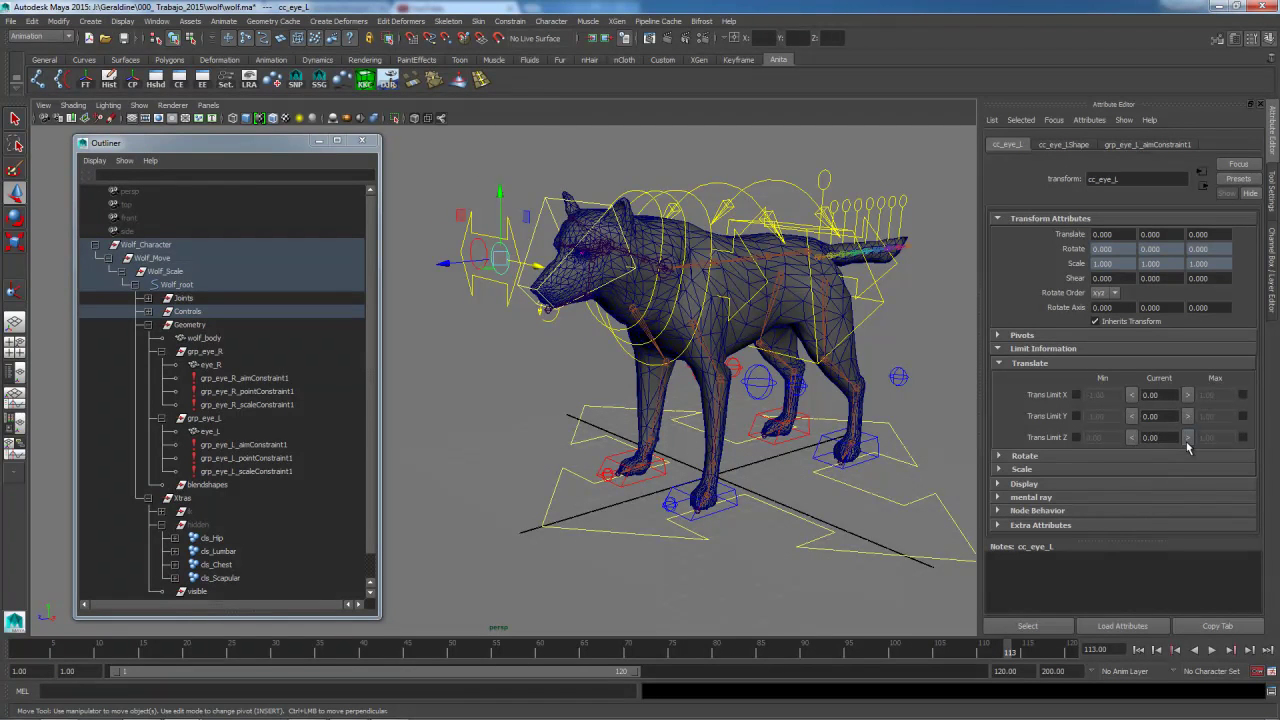
click(1241, 438)
click(1076, 438)
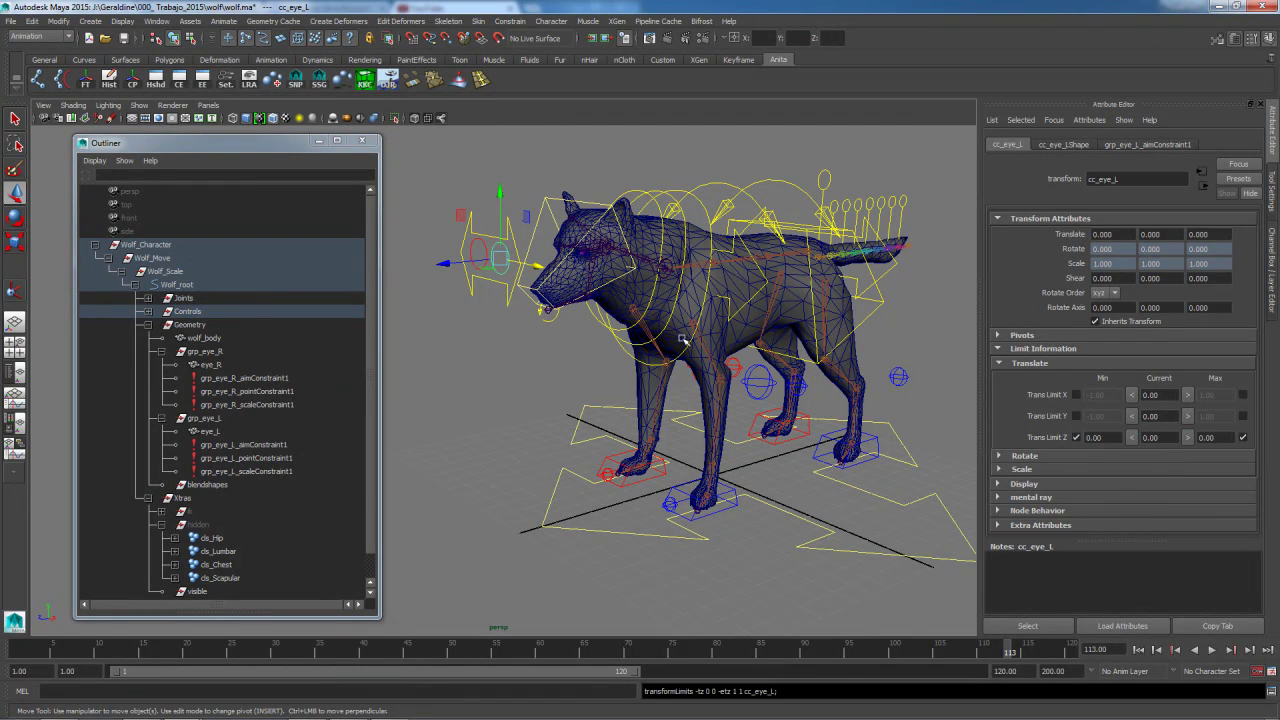
Save the scene, then lock and hide the Translate, Scale and Visibility channels on cc_Jaw and check the cc_Head control
click(124, 38)
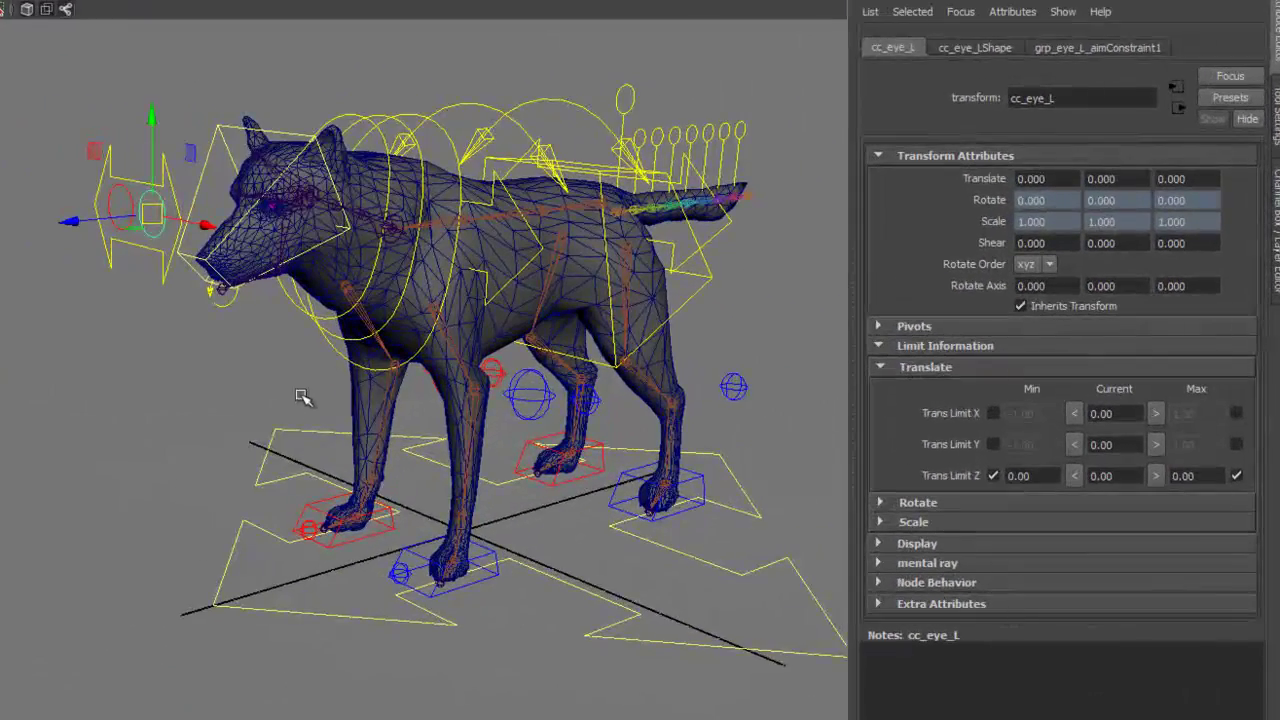
alt+drag(586, 382, 561, 381)
alt+drag(244, 393, 208, 365)
click(196, 304)
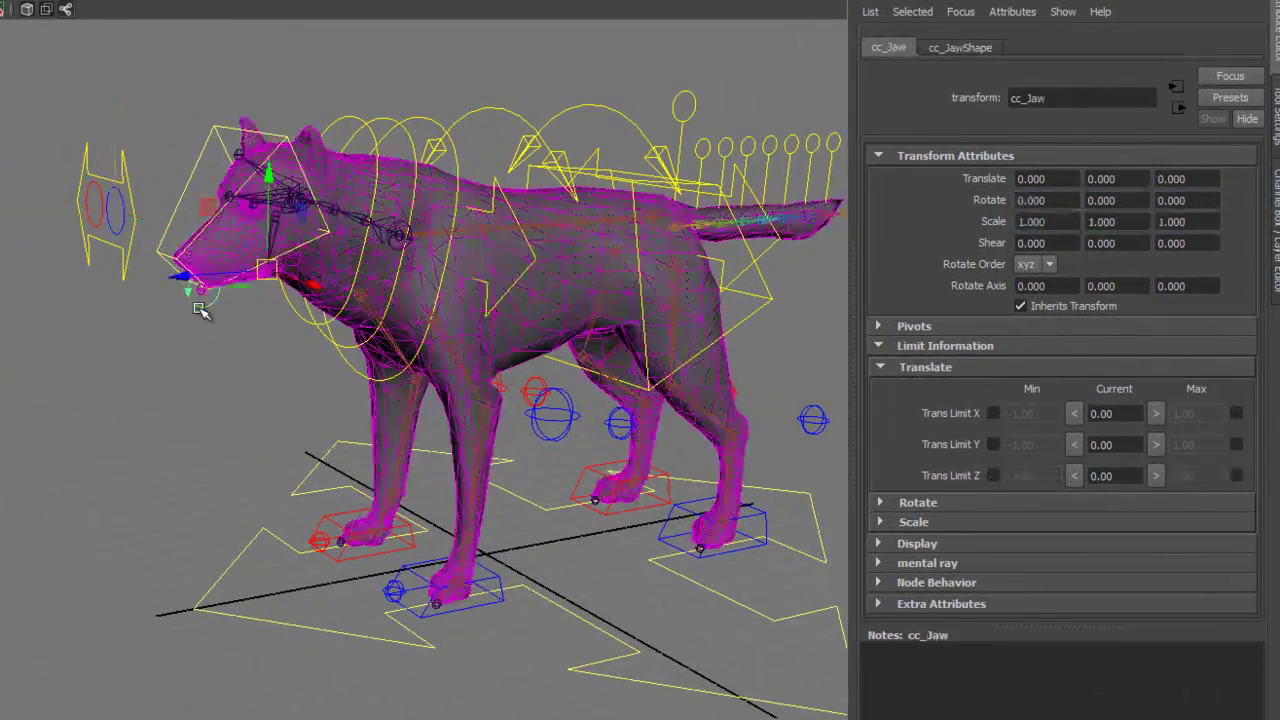
key(ctrl+a)
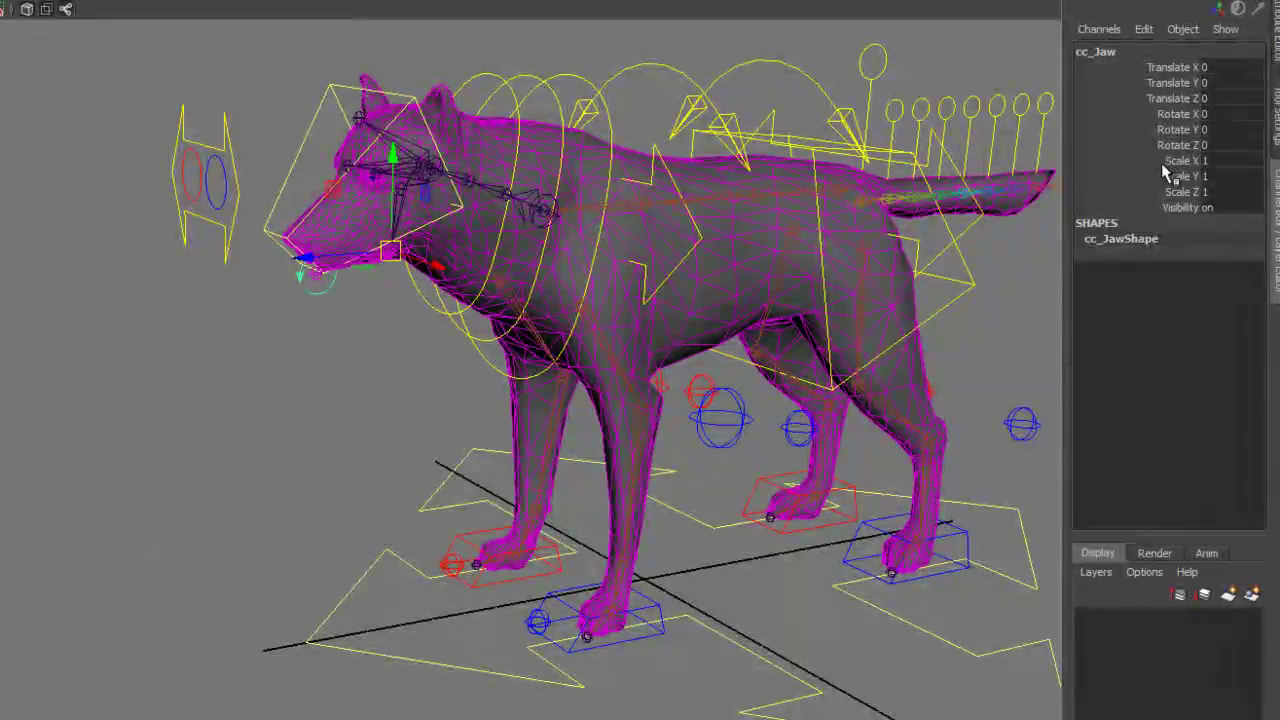
drag(1187, 68, 1185, 100)
ctrl+drag(1187, 162, 1188, 193)
right_click(1188, 208)
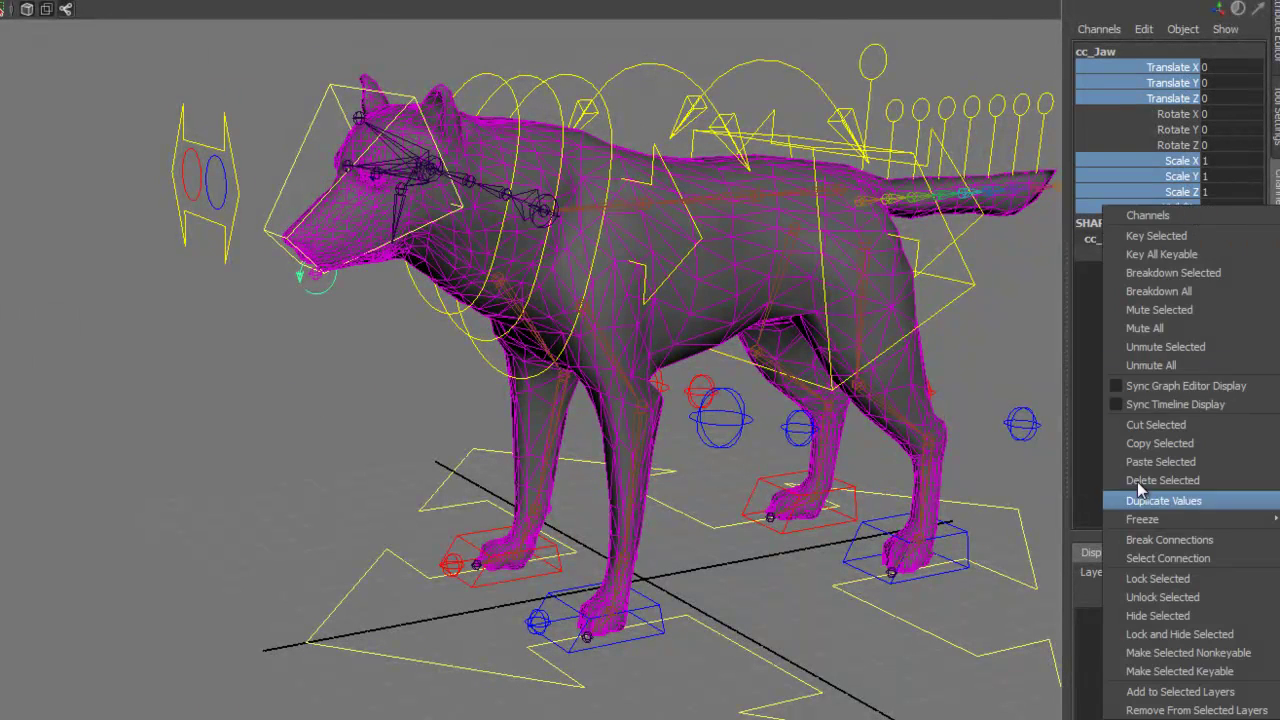
click(1163, 648)
click(277, 200)
click(273, 201)
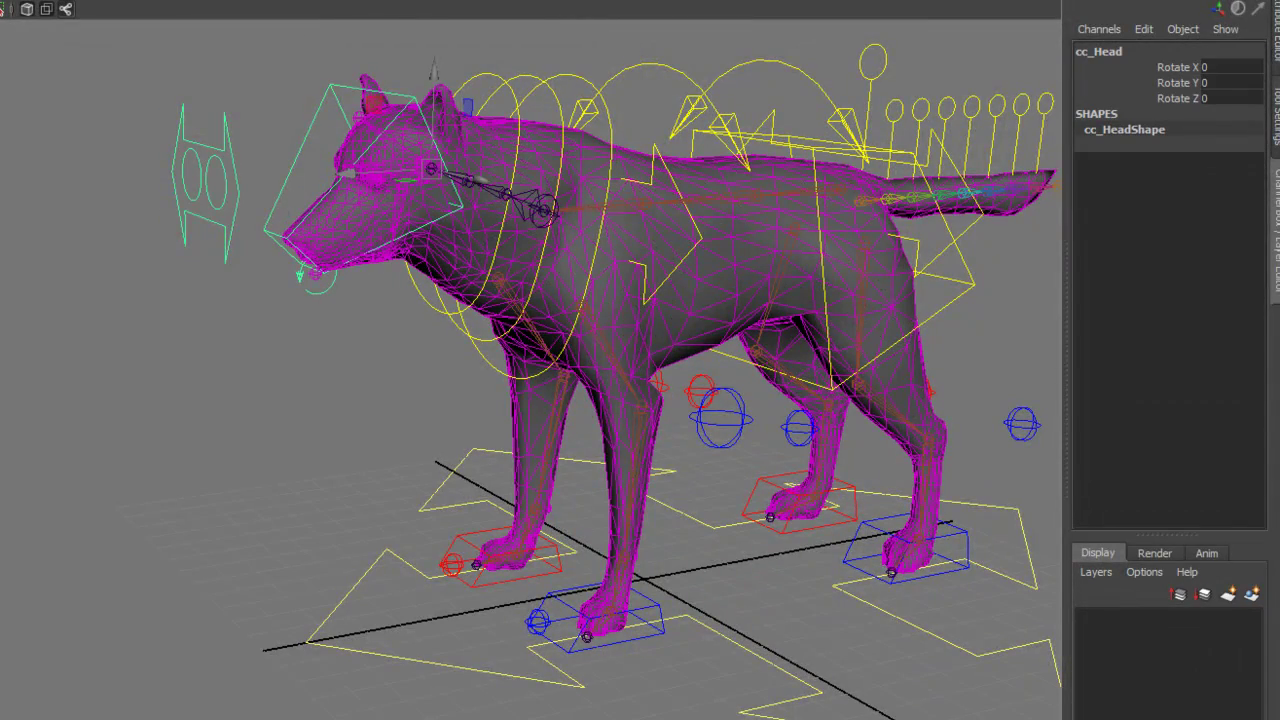
Lock and hide the Scale and Visibility channels on the cc_Leg_RB paw control
alt+drag(560, 388, 470, 398)
alt+middle_drag(592, 403, 266, 335)
alt+drag(466, 389, 436, 496)
alt+middle_drag(436, 496, 462, 446)
alt+right_drag(462, 446, 547, 462)
alt+drag(468, 463, 420, 457)
alt+right_drag(420, 457, 469, 509)
alt+drag(469, 509, 511, 551)
click(505, 425)
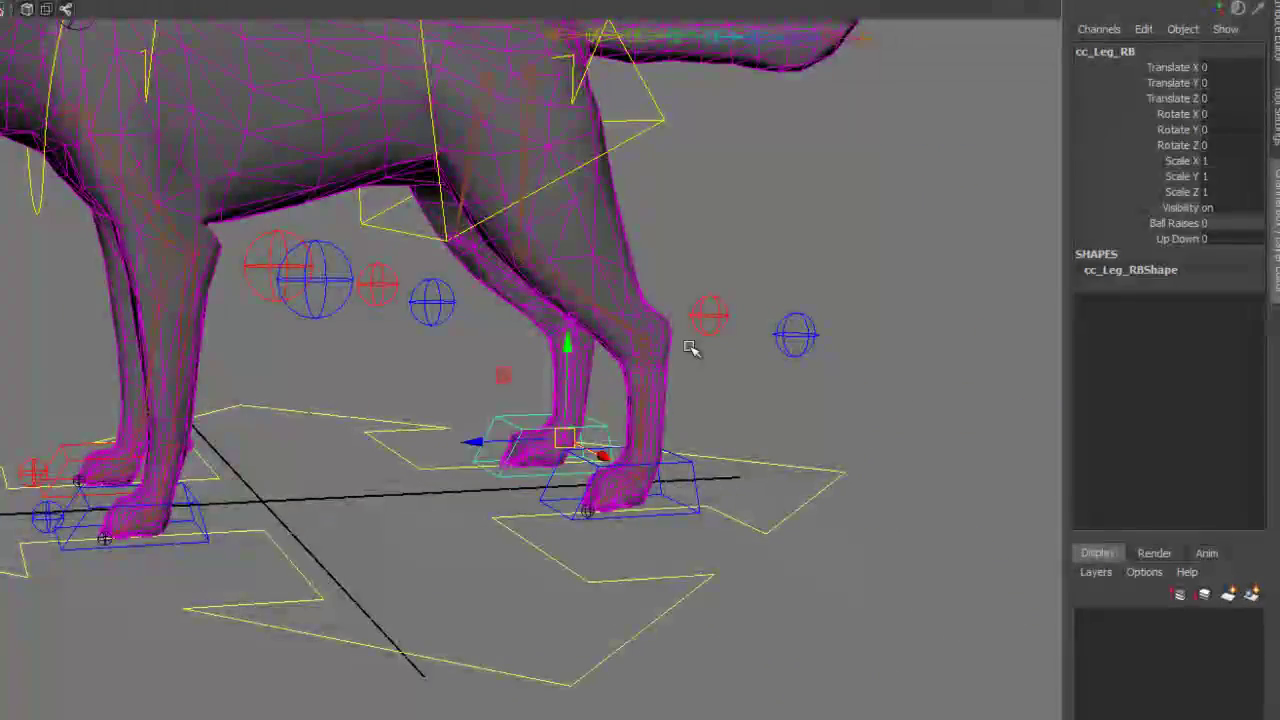
drag(1178, 161, 1176, 210)
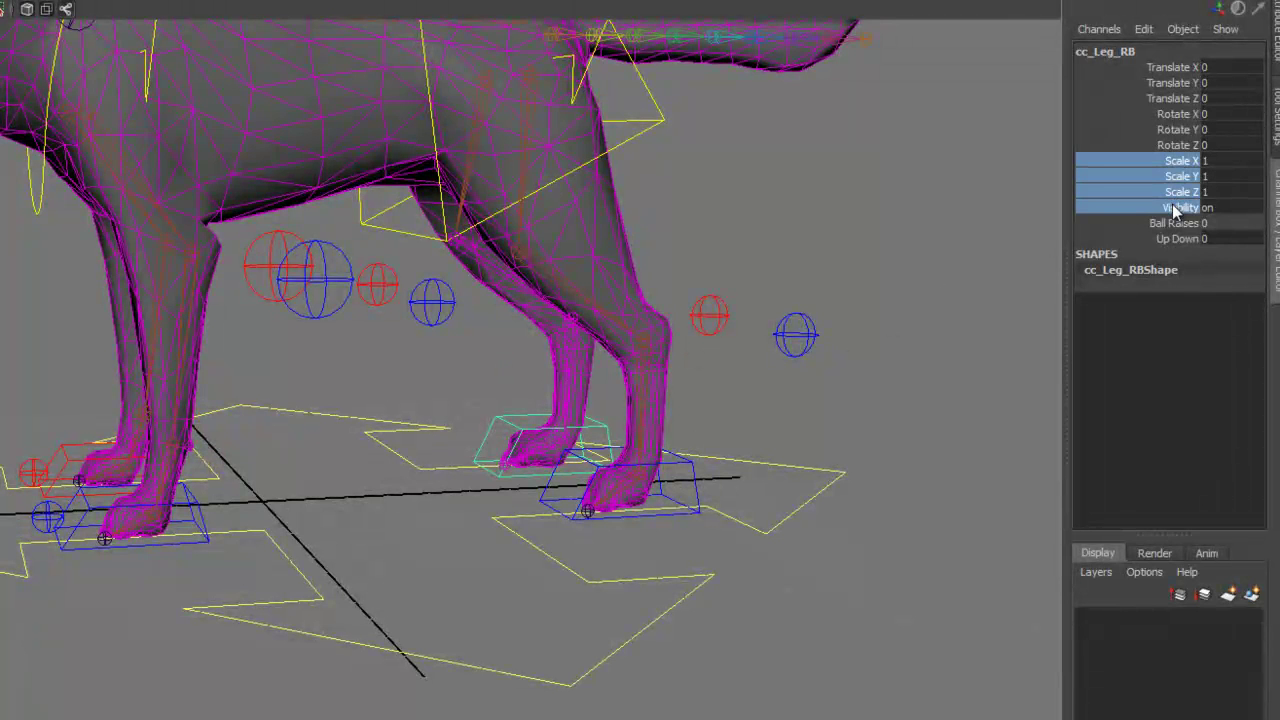
right_click(1176, 210)
click(1188, 630)
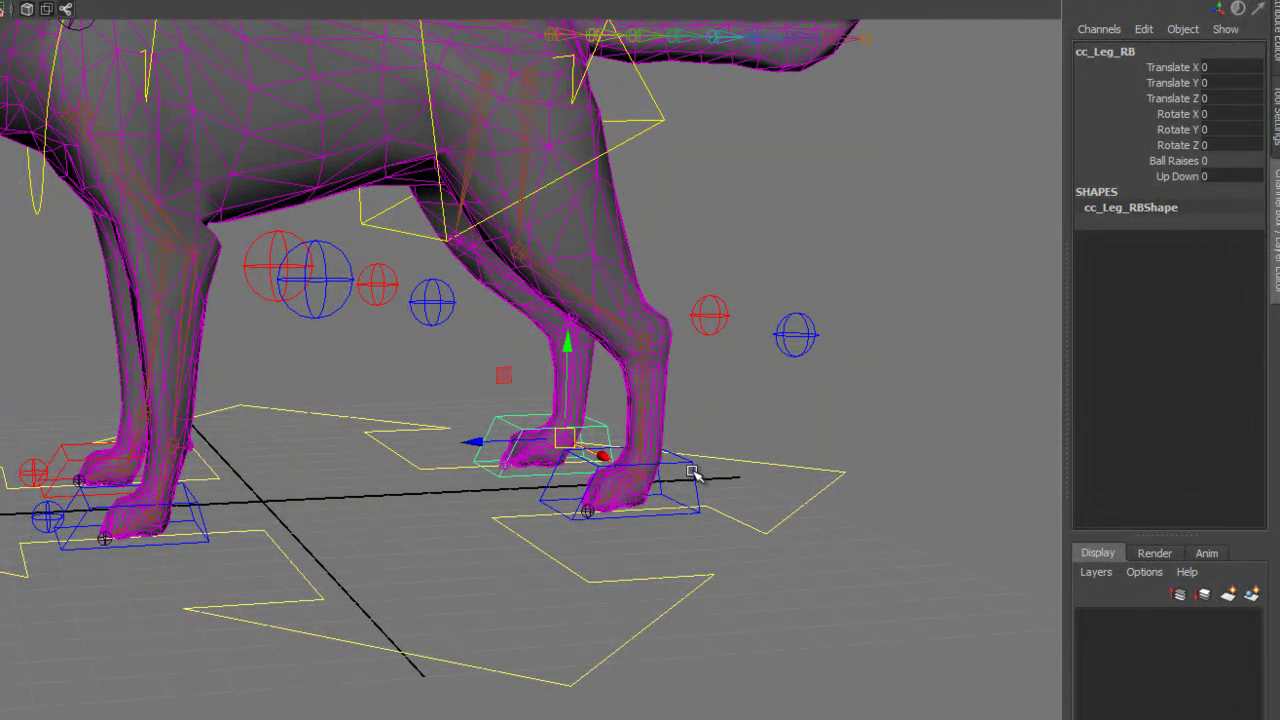
Lock and hide the Scale and Visibility channels on the other three leg controls, cc_Leg_LB, cc_Leg_RF and cc_Leg_LF, together
click(693, 473)
shift+click(62, 444)
shift+click(90, 511)
drag(1207, 221, 1208, 250)
right_click(1208, 250)
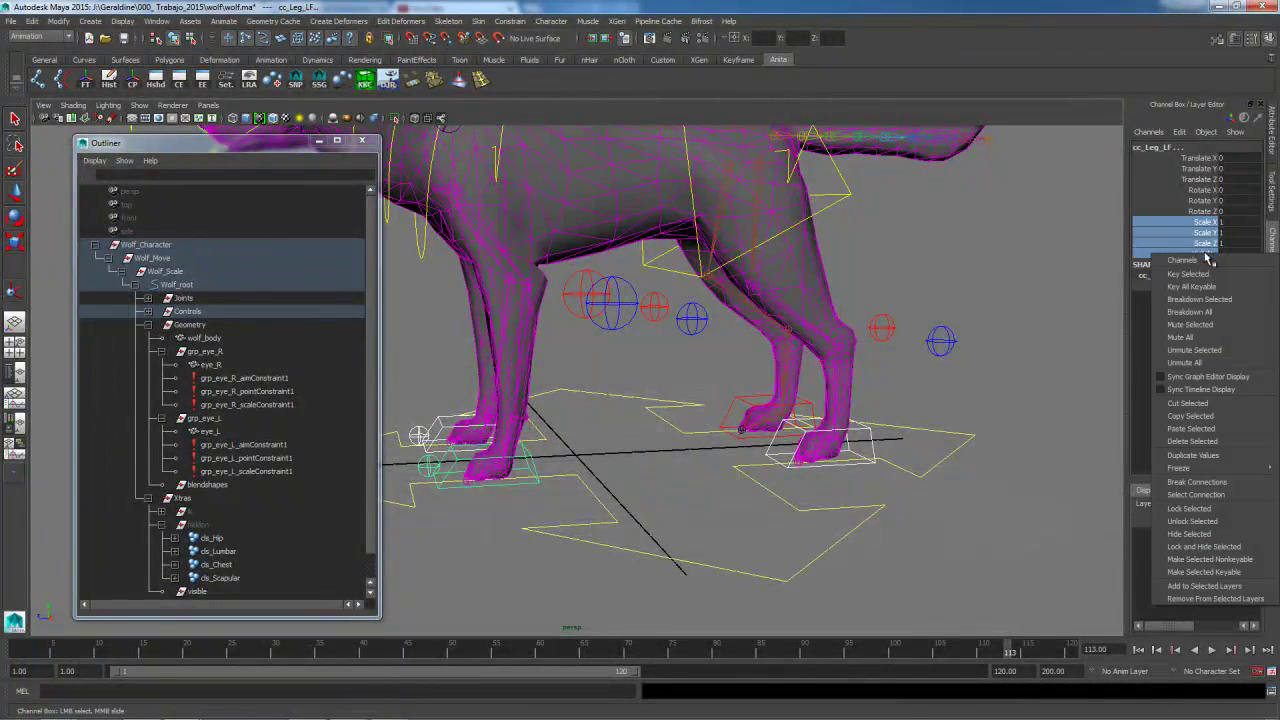
click(1190, 534)
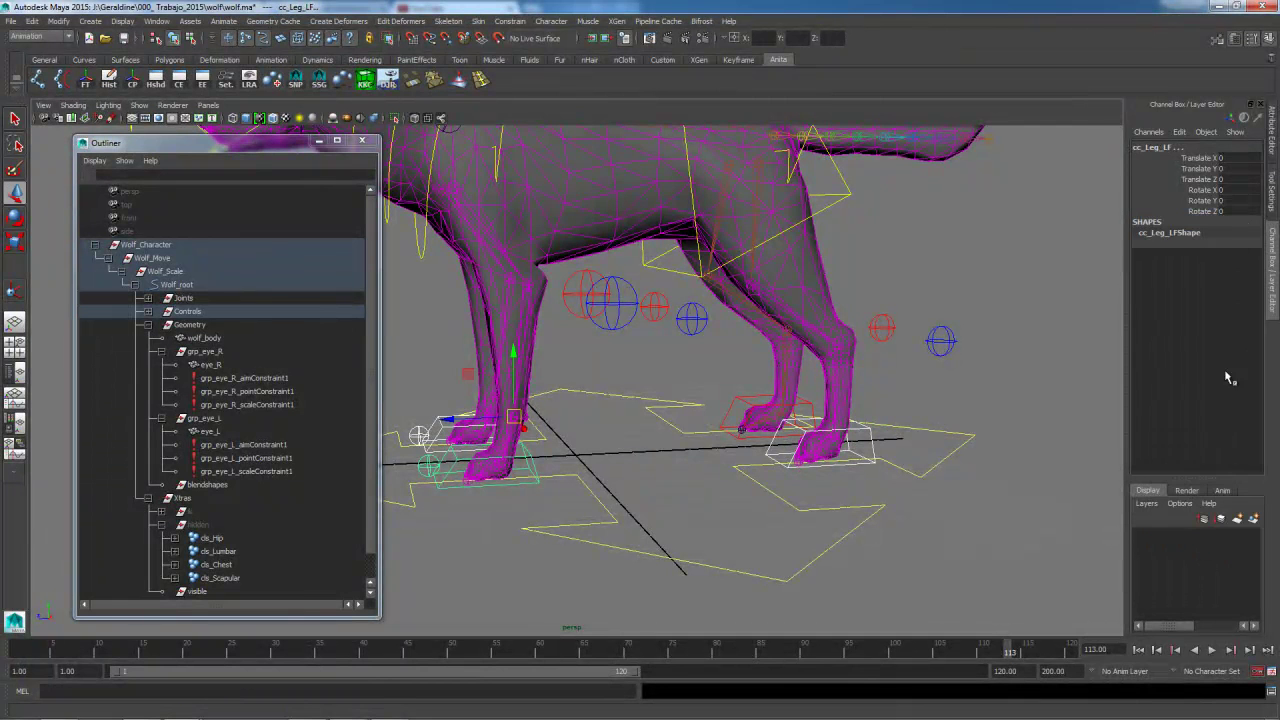
Check the remaining channels of each leg control by selecting them one at a time
click(627, 514)
click(765, 454)
click(771, 455)
click(537, 472)
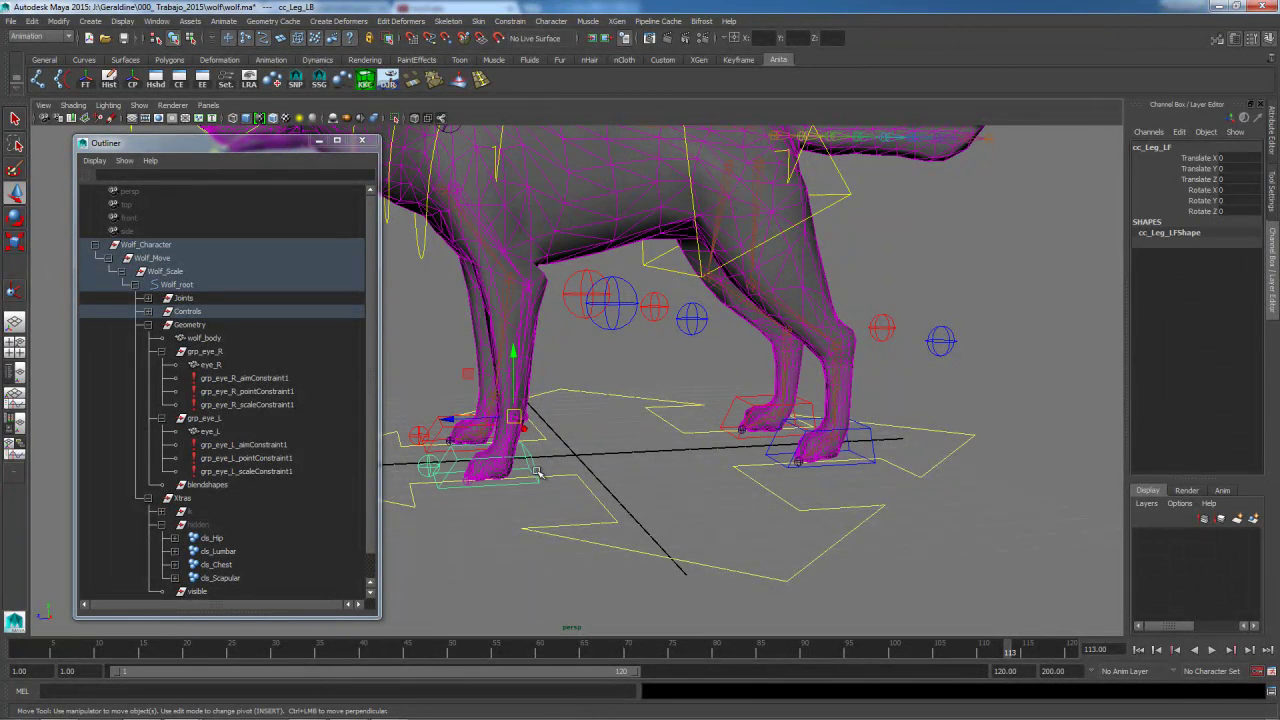
click(434, 423)
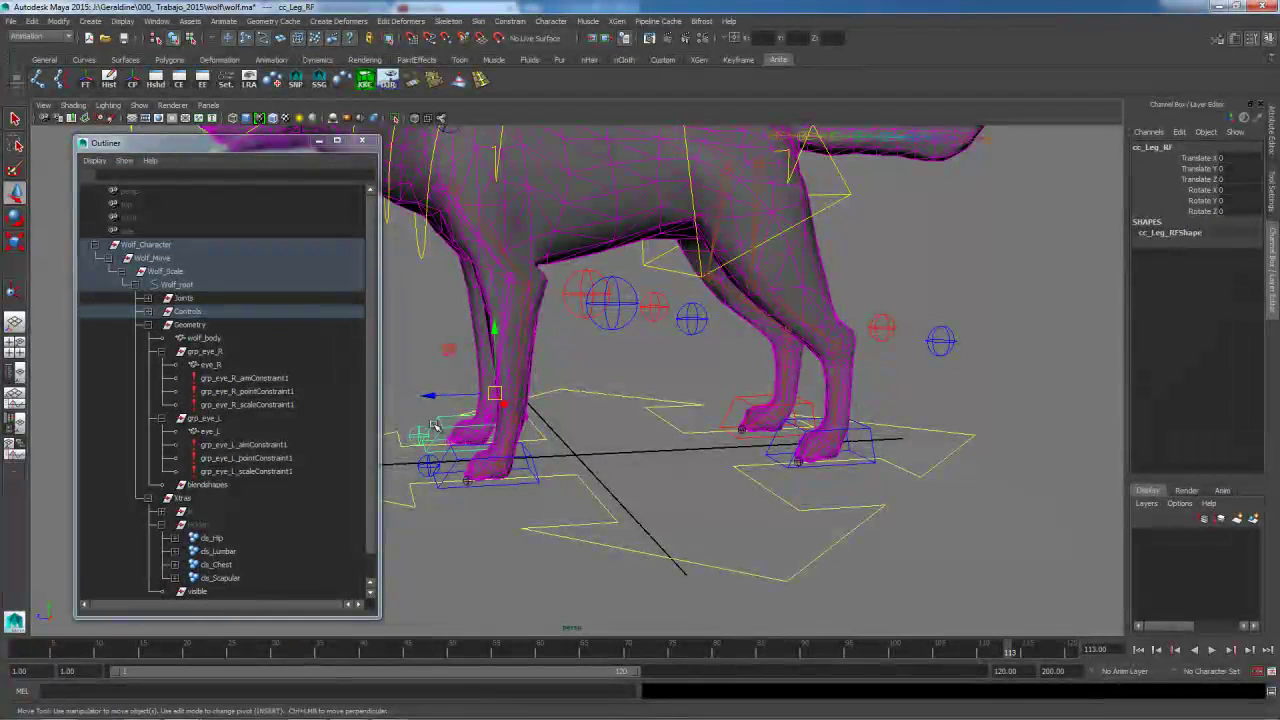
Freeze the transformations of the front paw finger controls, cc_Fingers_RF and cc_Fingers_LF
alt+drag(562, 480, 480, 425)
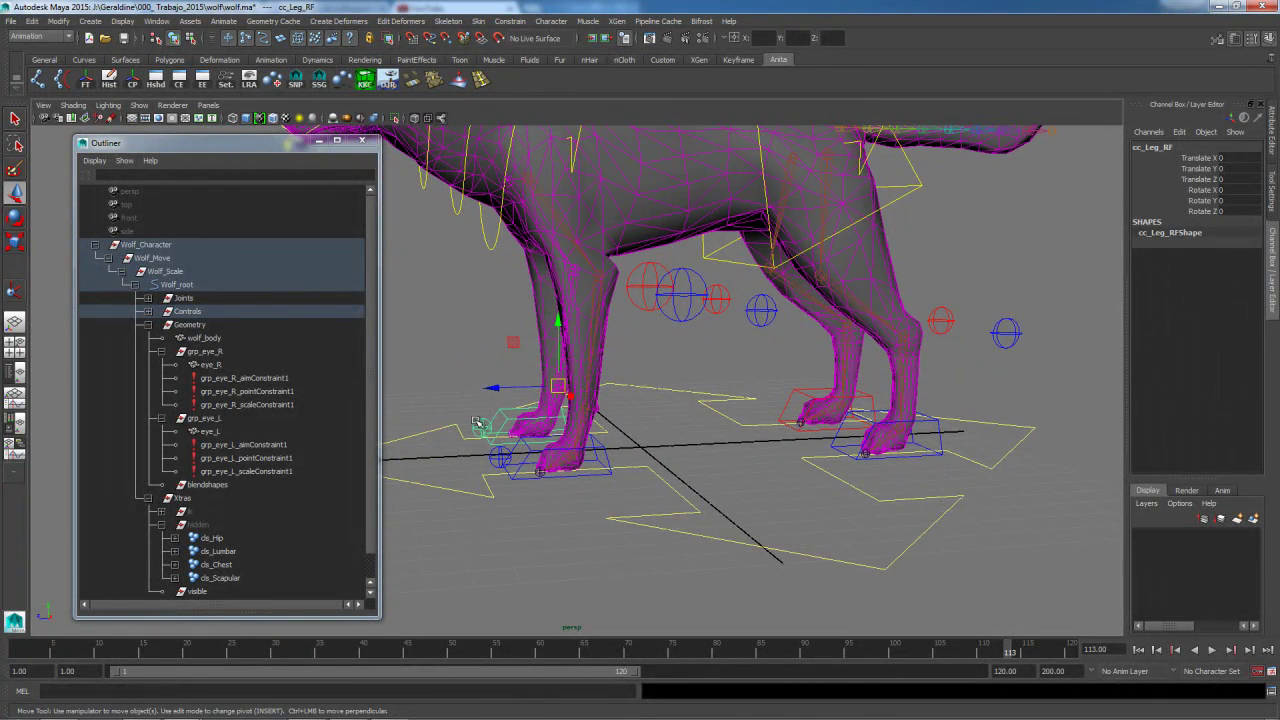
click(490, 426)
click(506, 410)
click(488, 430)
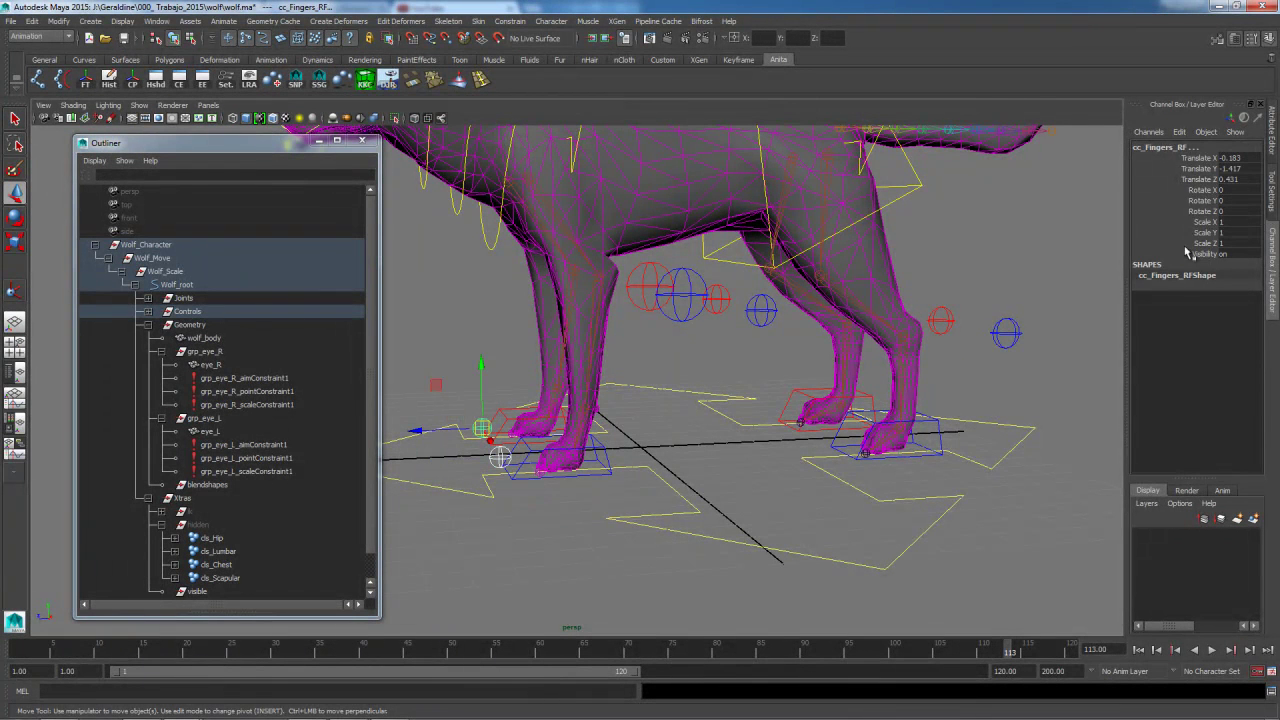
drag(1199, 159, 1196, 180)
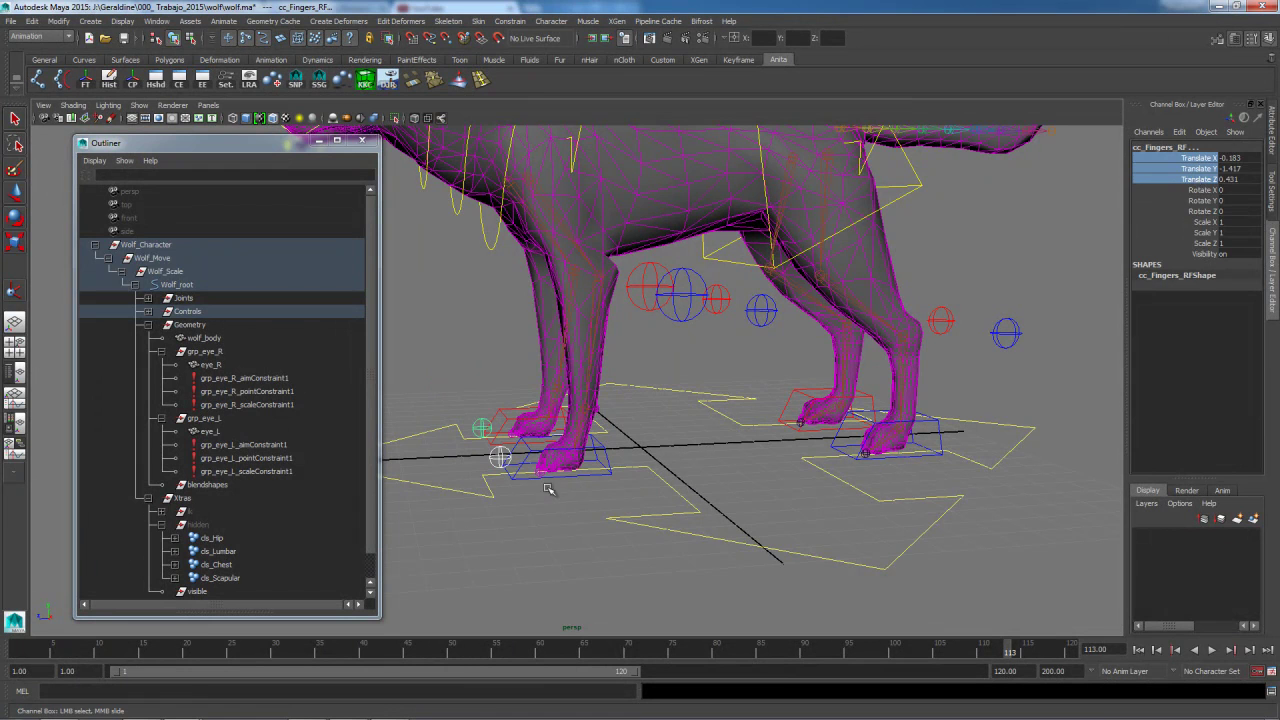
click(540, 528)
click(480, 424)
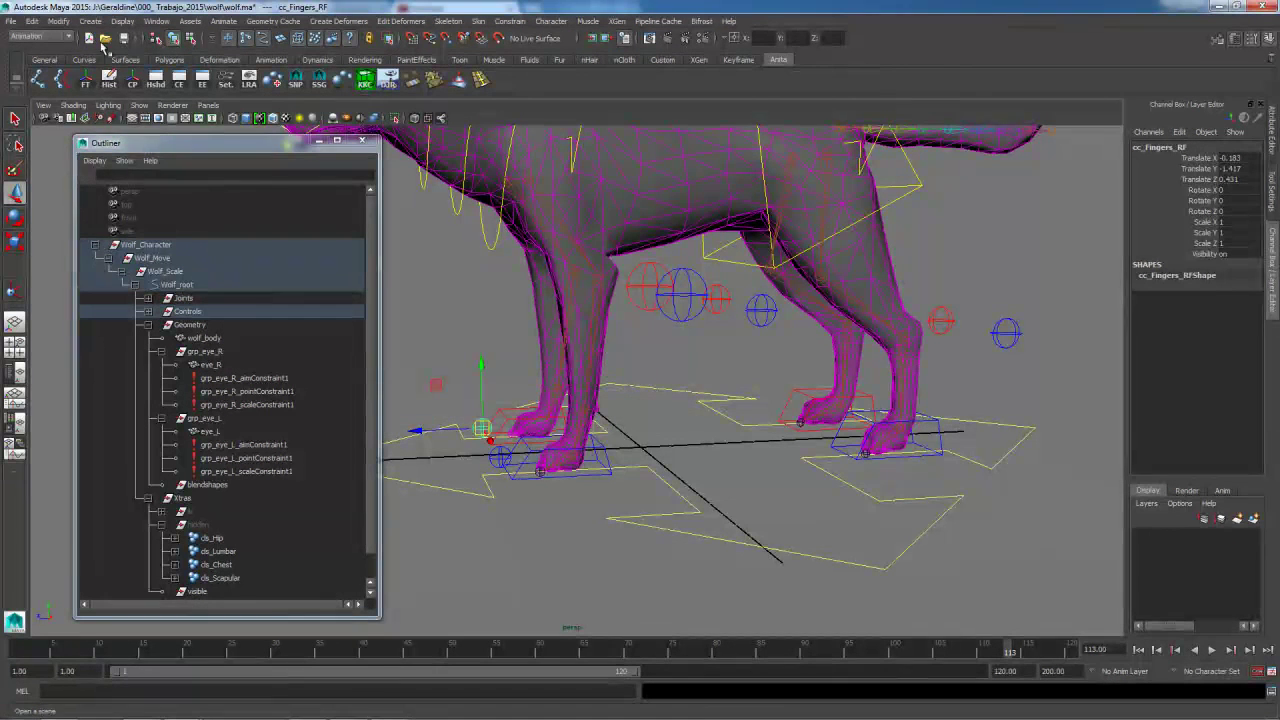
click(60, 22)
click(90, 60)
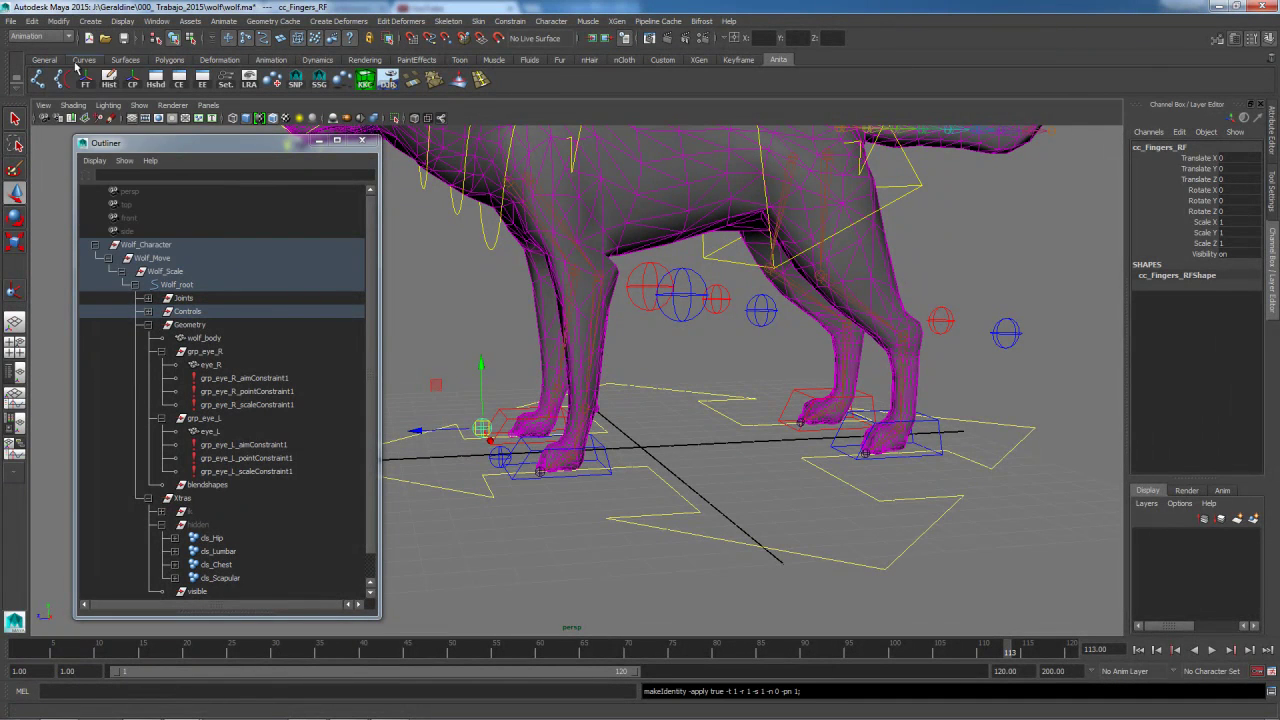
click(498, 457)
Test rotating the cc_Fingers_RF control and undo the rotation
click(480, 422)
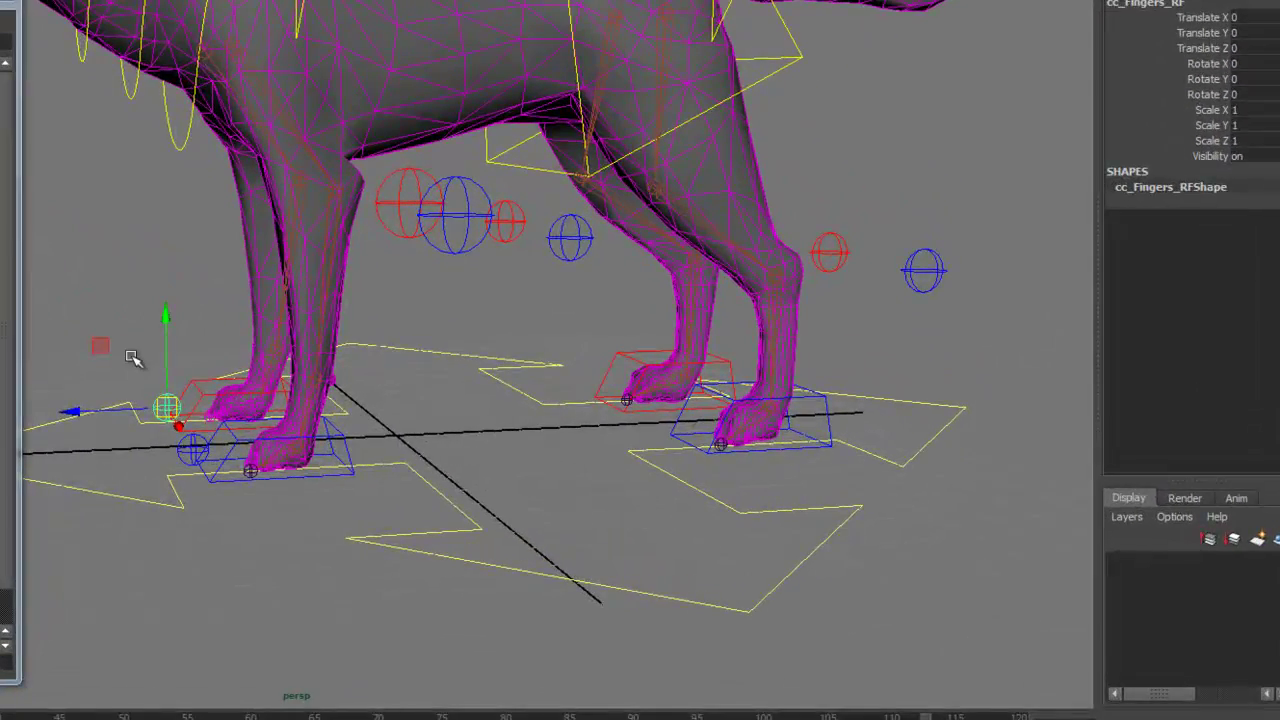
click(104, 348)
key(e)
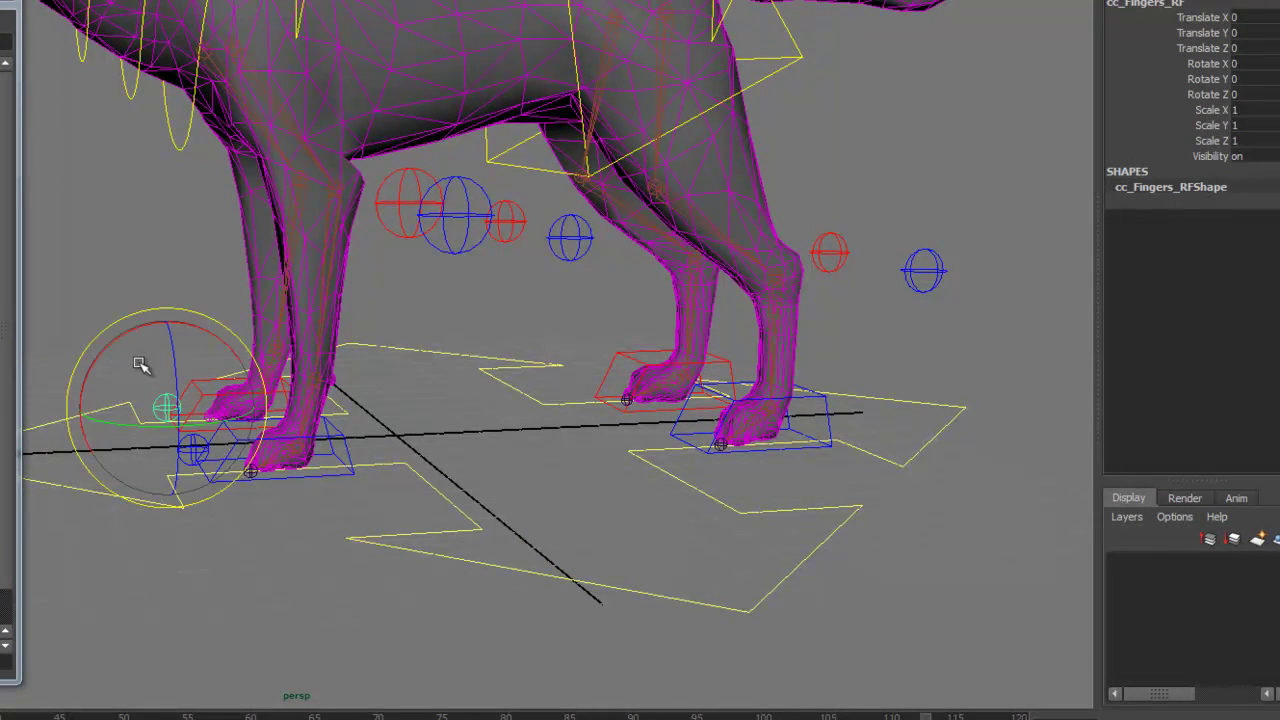
drag(126, 337, 131, 422)
key(ctrl+z)
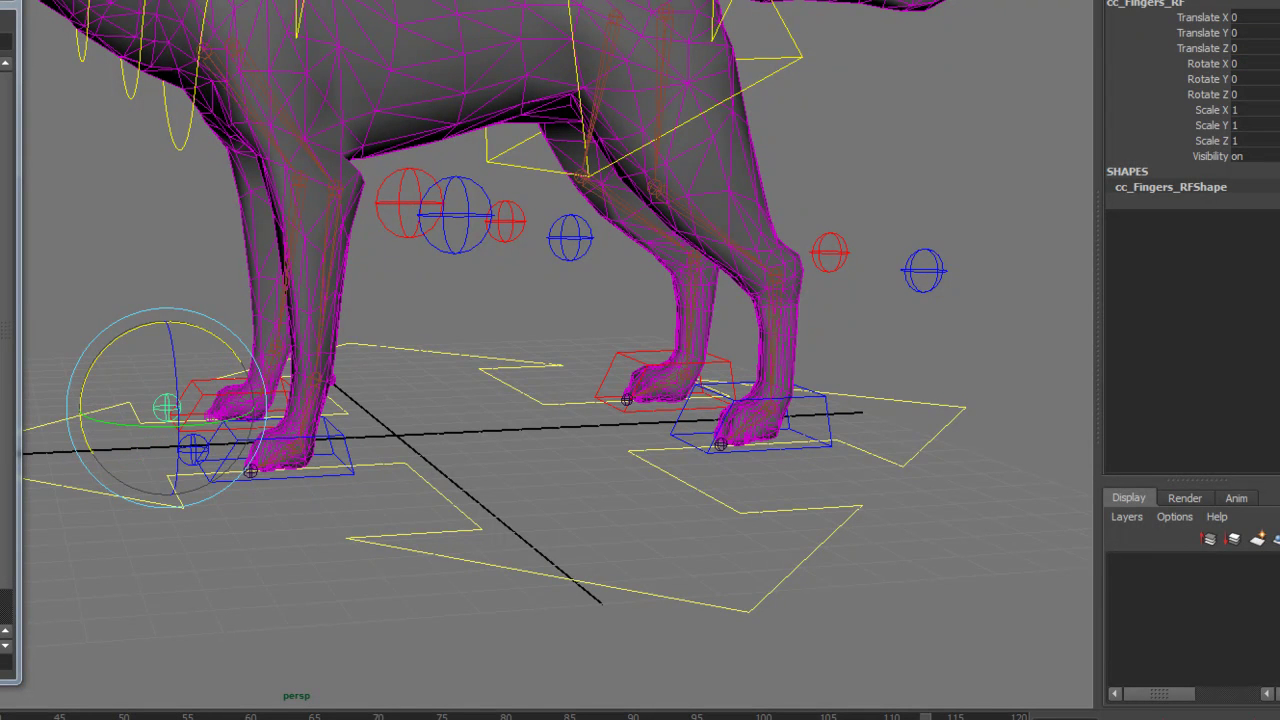
key(q)
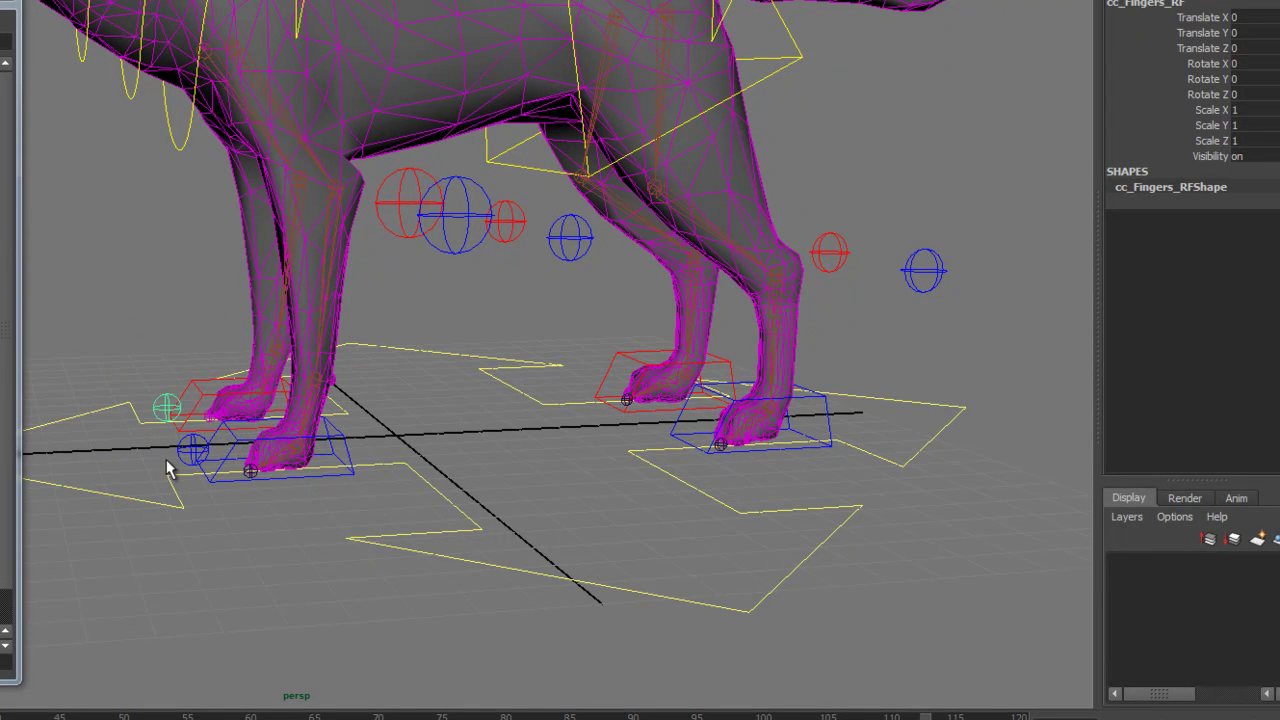
Lock and hide the Translate, Scale and Visibility channels on cc_Fingers_RF and cc_Fingers_LF together
click(188, 456)
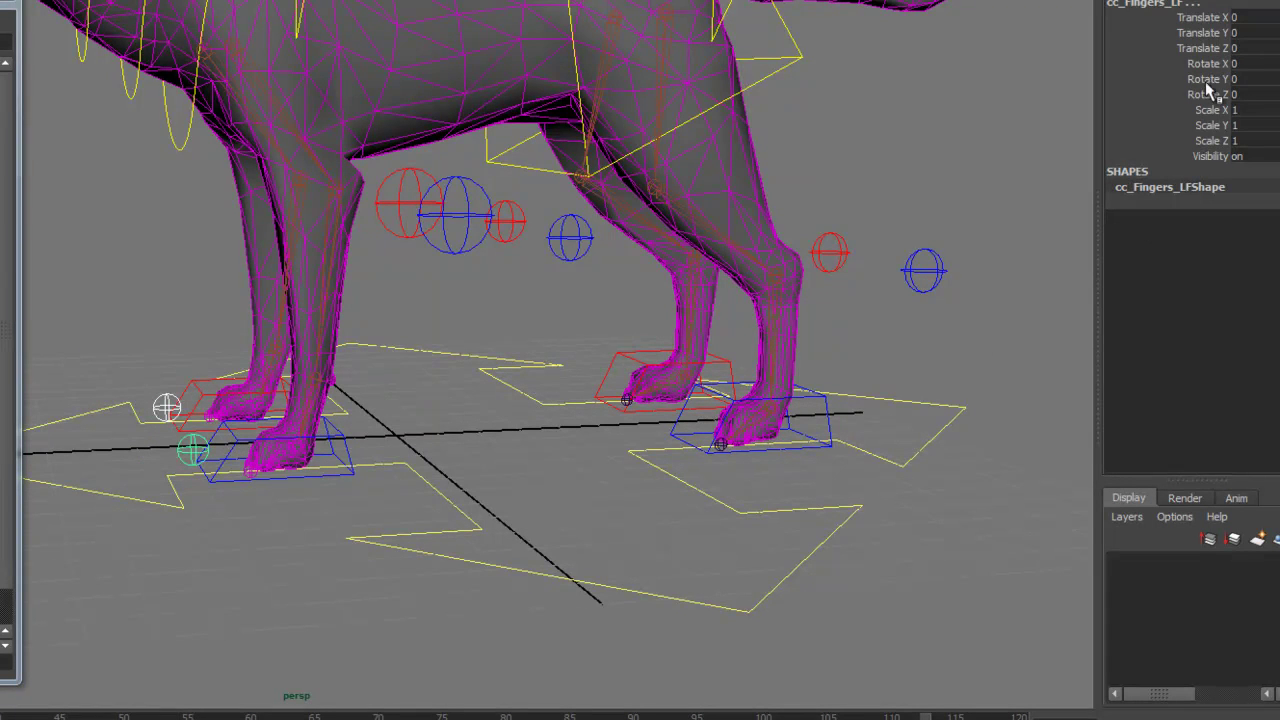
drag(1203, 19, 1205, 51)
ctrl+drag(1219, 112, 1223, 158)
right_click(1223, 160)
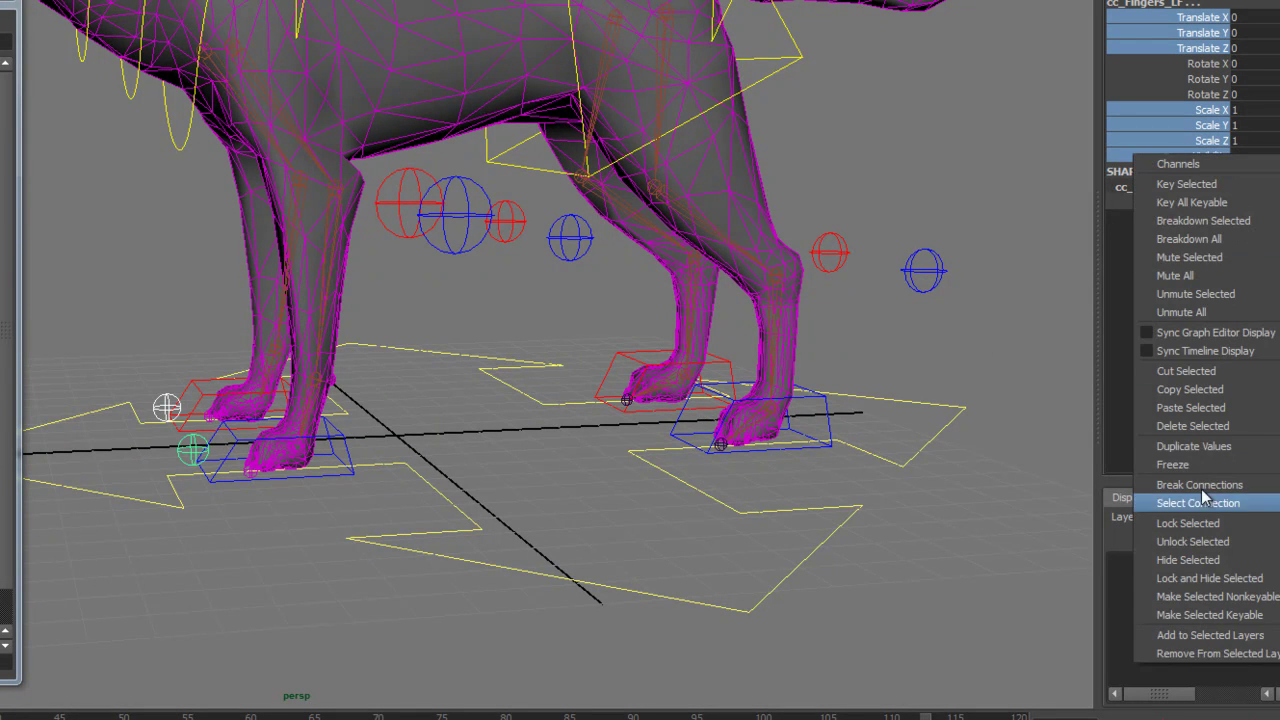
click(1200, 578)
Test rotating the cc_Fingers_LF control, undo the rotation and clear the selection
click(195, 452)
key(e)
drag(166, 409, 105, 382)
key(ctrl+z)
key(r)
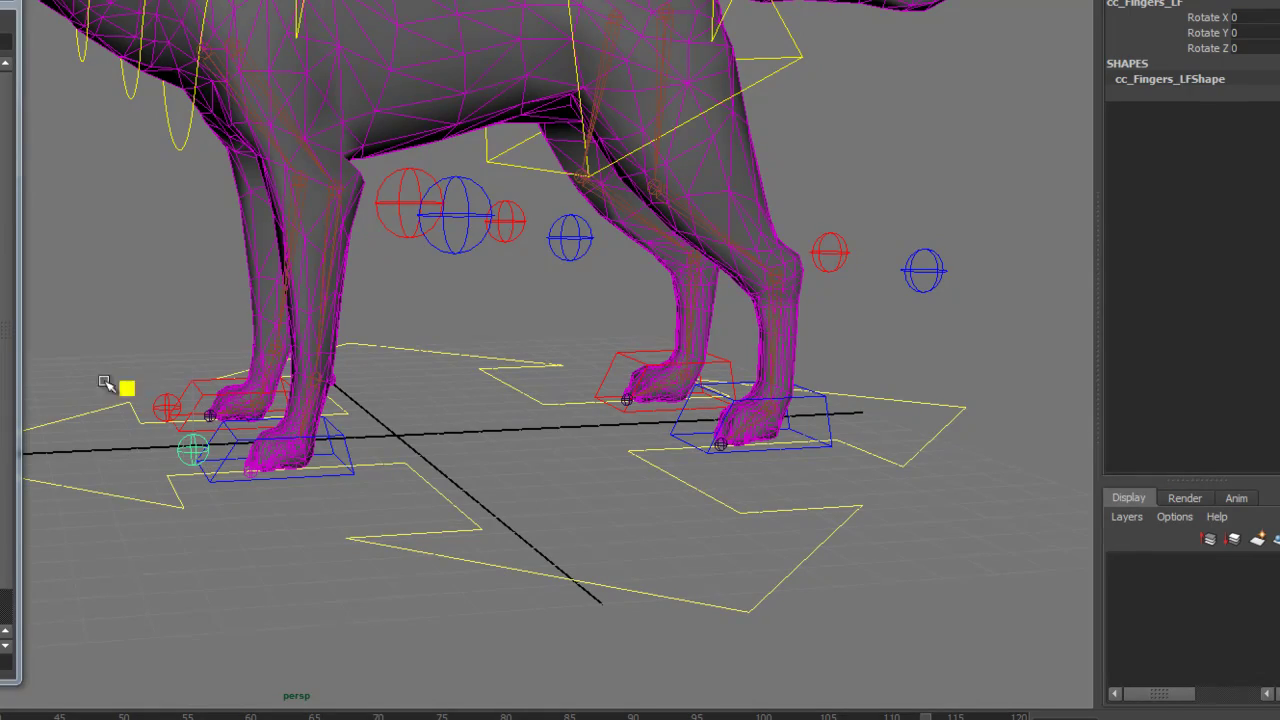
click(334, 531)
Lock and hide the Rotate, Scale and Visibility channels on the six sphere controls for the ankles, knees and front legs
alt+drag(271, 514, 457, 423)
click(557, 475)
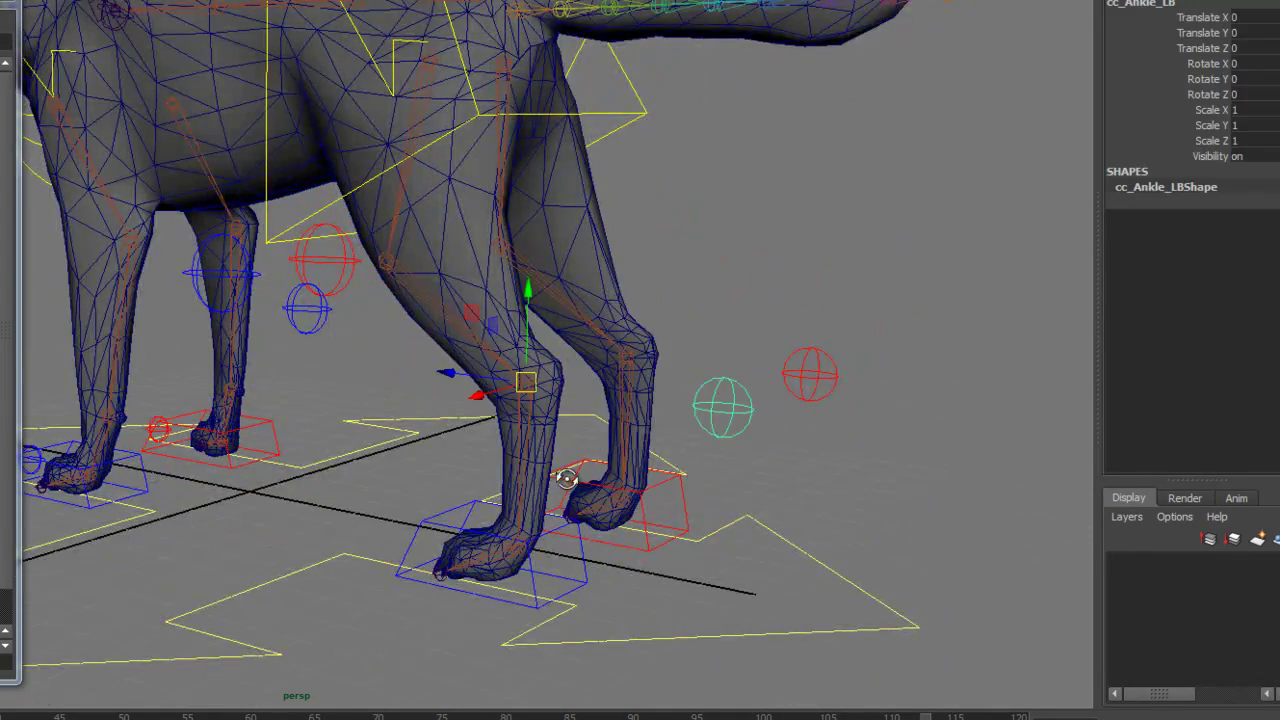
alt+drag(557, 475, 637, 489)
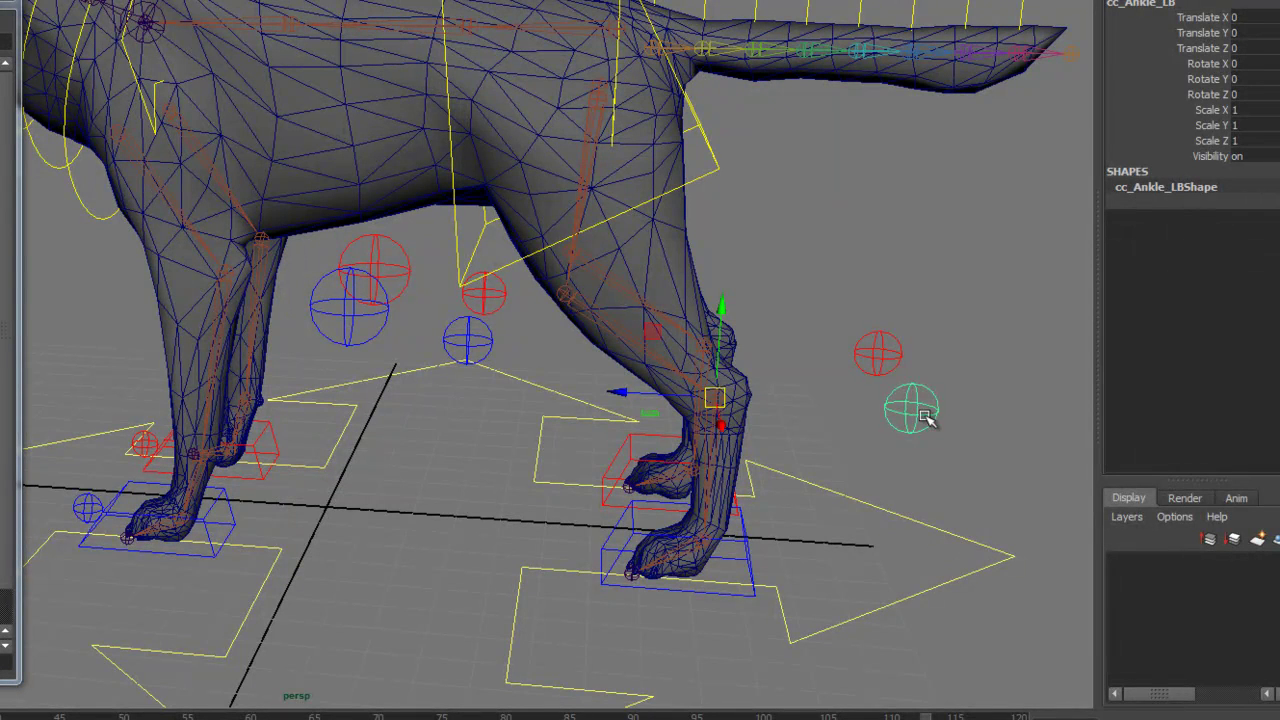
drag(862, 322, 945, 458)
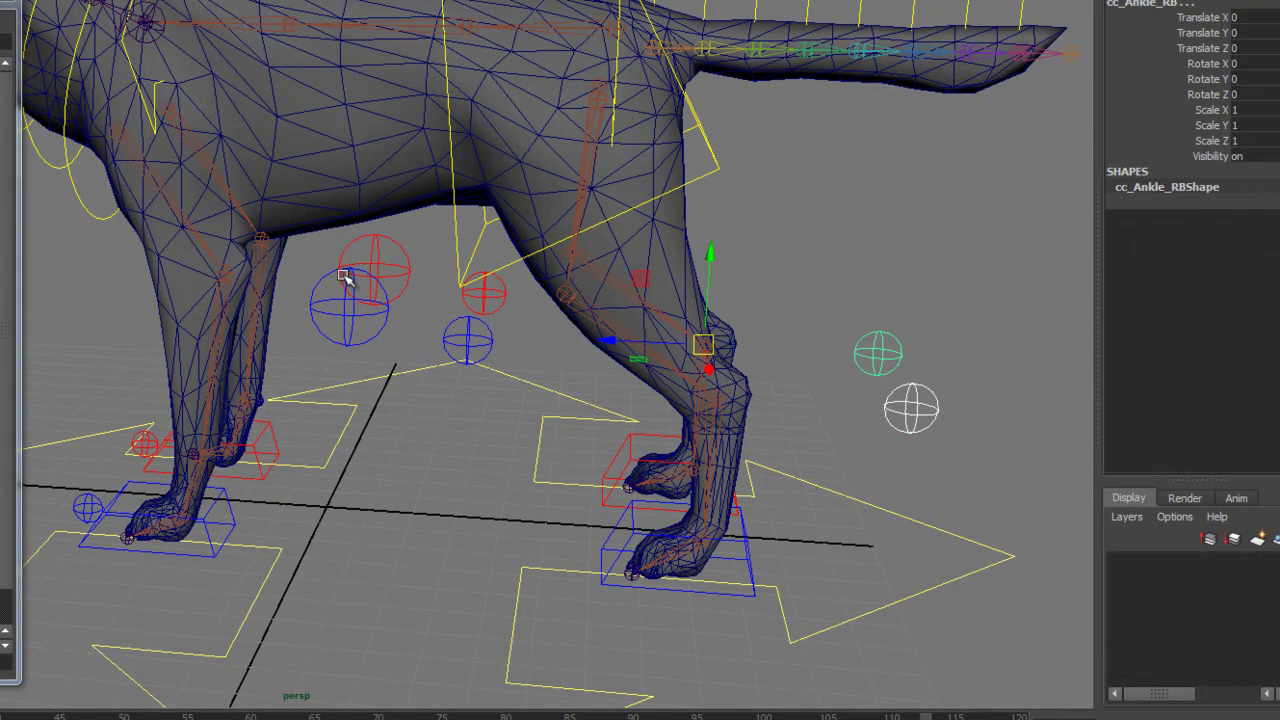
click(405, 288)
click(500, 310)
drag(1207, 63, 1204, 154)
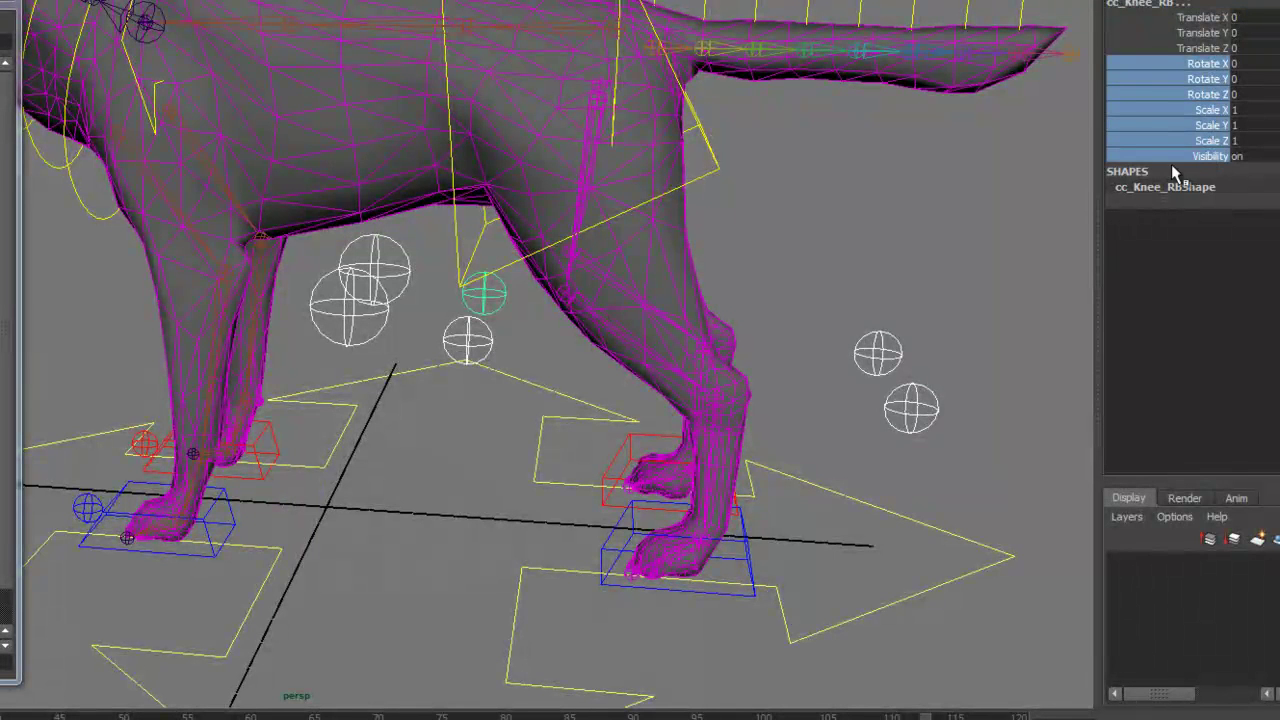
right_click(1203, 150)
click(1188, 571)
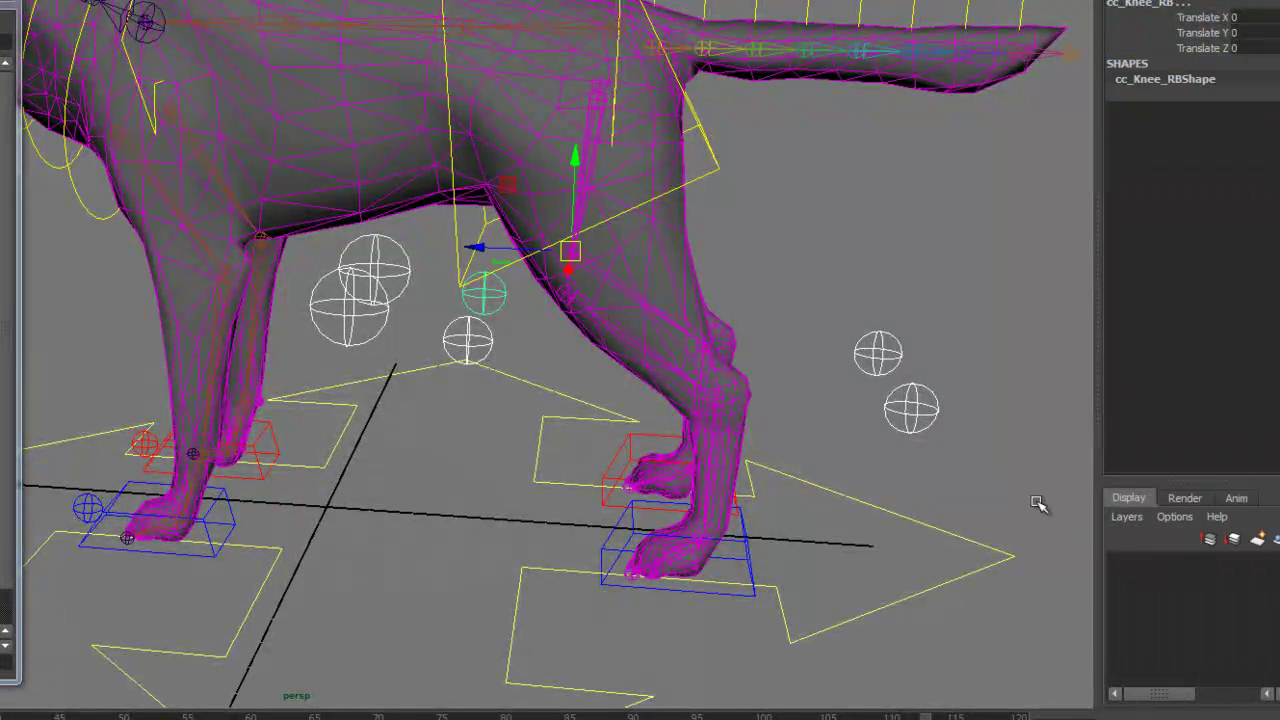
click(785, 396)
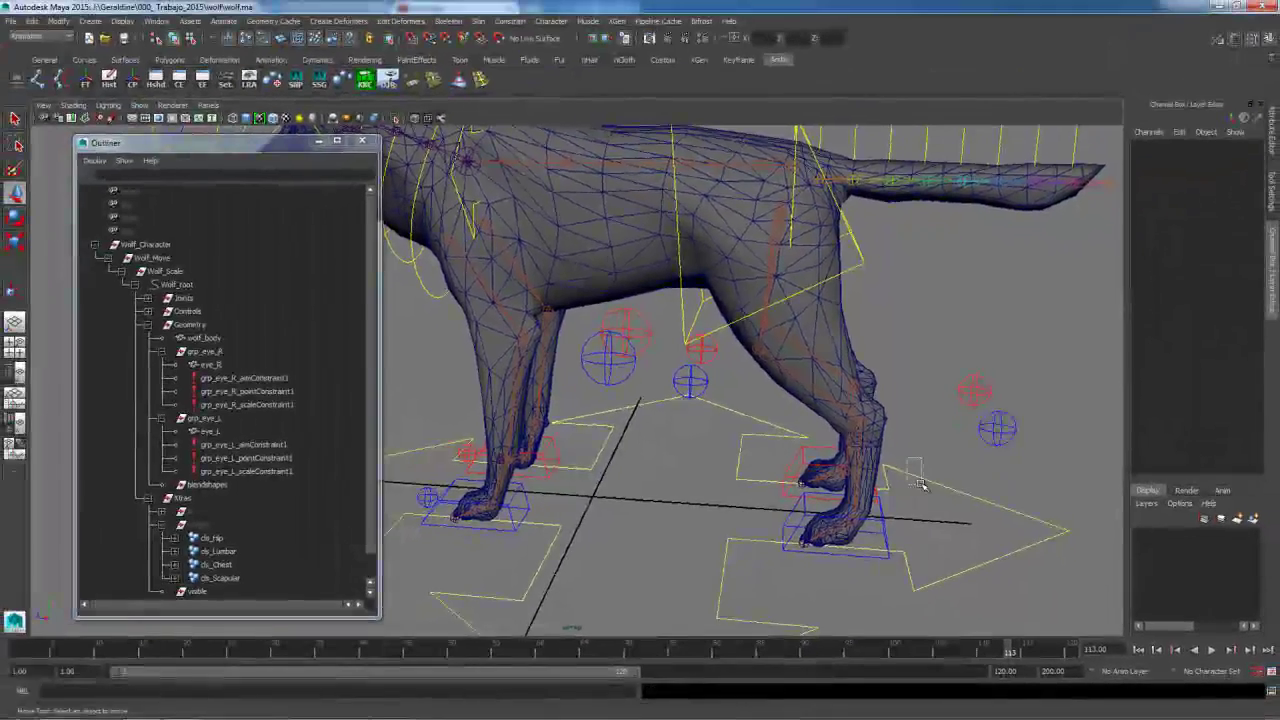
Lock and hide the Scale and Visibility channels on the Wolf_root control and clear the selection
click(892, 481)
scroll(736, 458, down, 4)
alt+drag(736, 458, 808, 455)
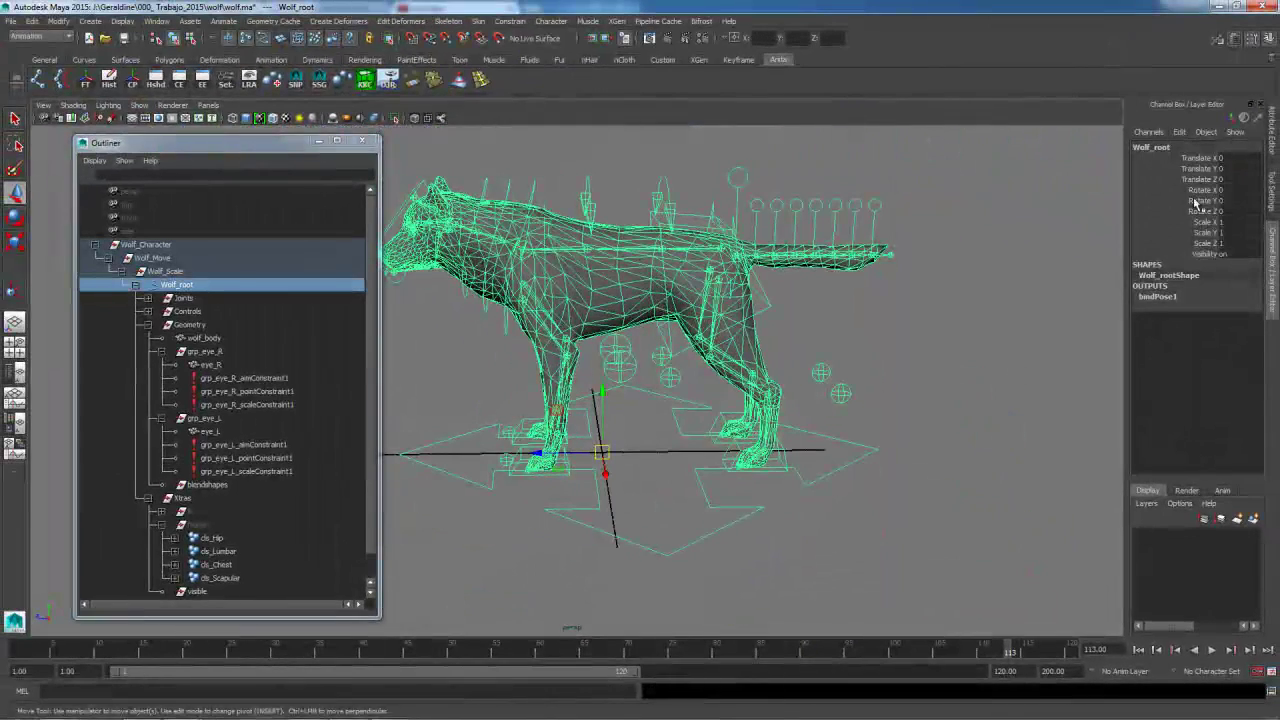
drag(1205, 224, 1201, 256)
right_drag(1201, 258, 1205, 543)
click(836, 457)
click(838, 459)
alt+drag(857, 477, 656, 517)
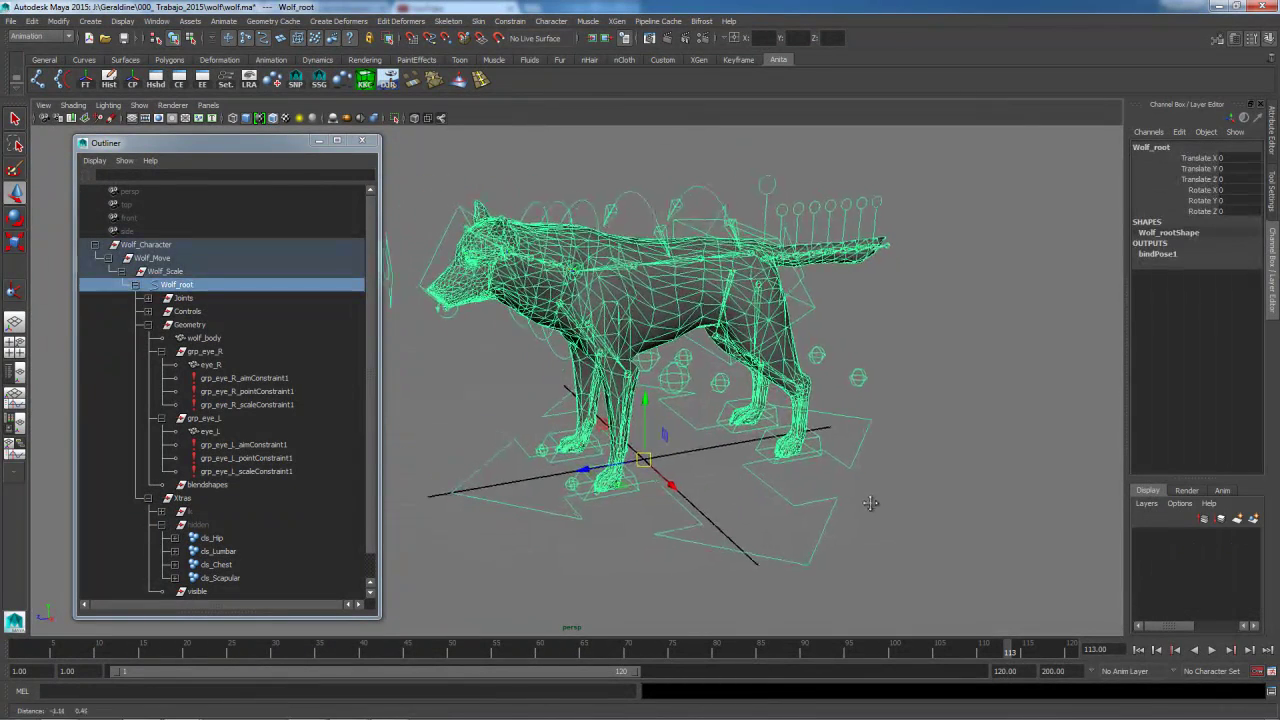
click(930, 356)
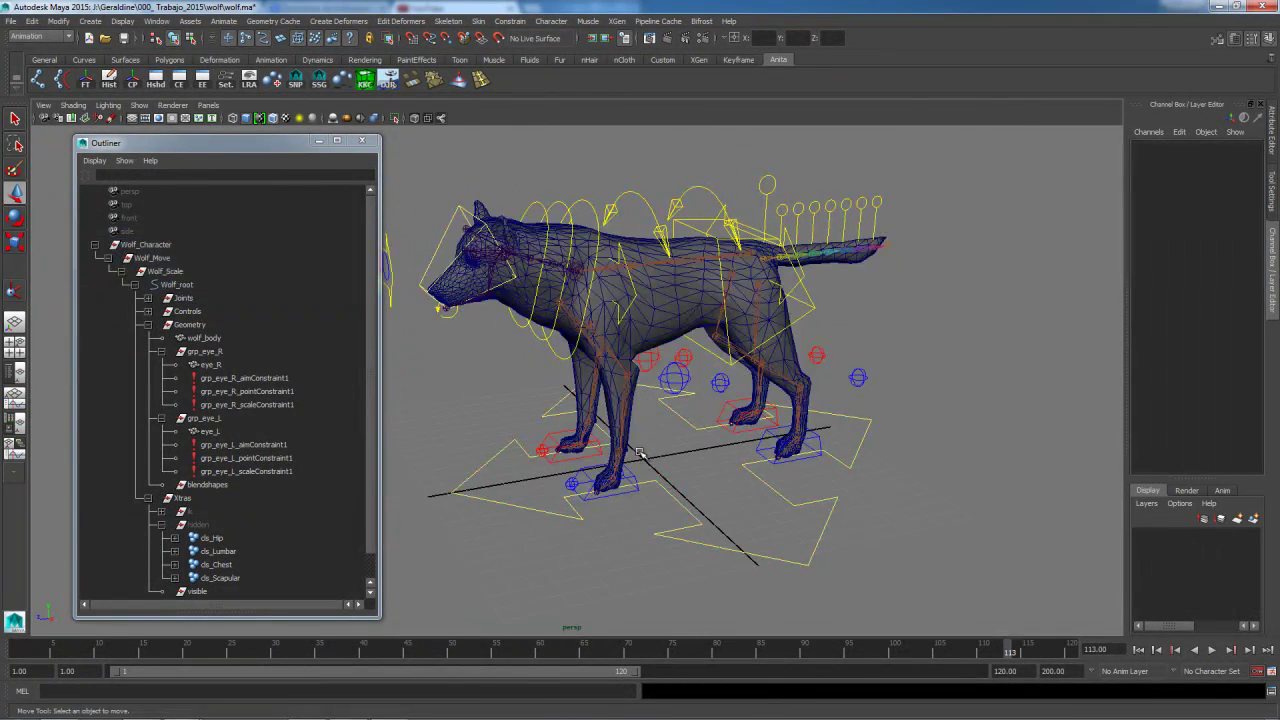
Lock and hide all Translate, Rotate, Scale and Visibility channels on the Wolf_Character group
click(148, 245)
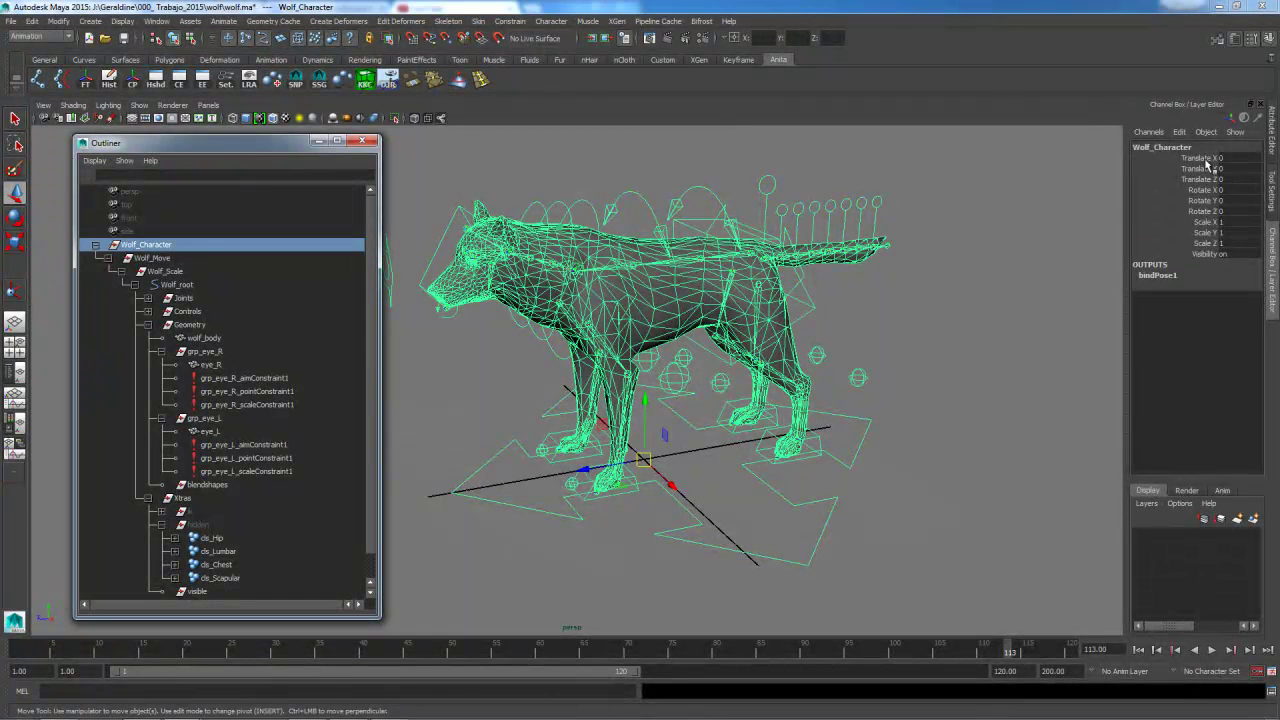
drag(1203, 163, 1203, 257)
right_click(1203, 257)
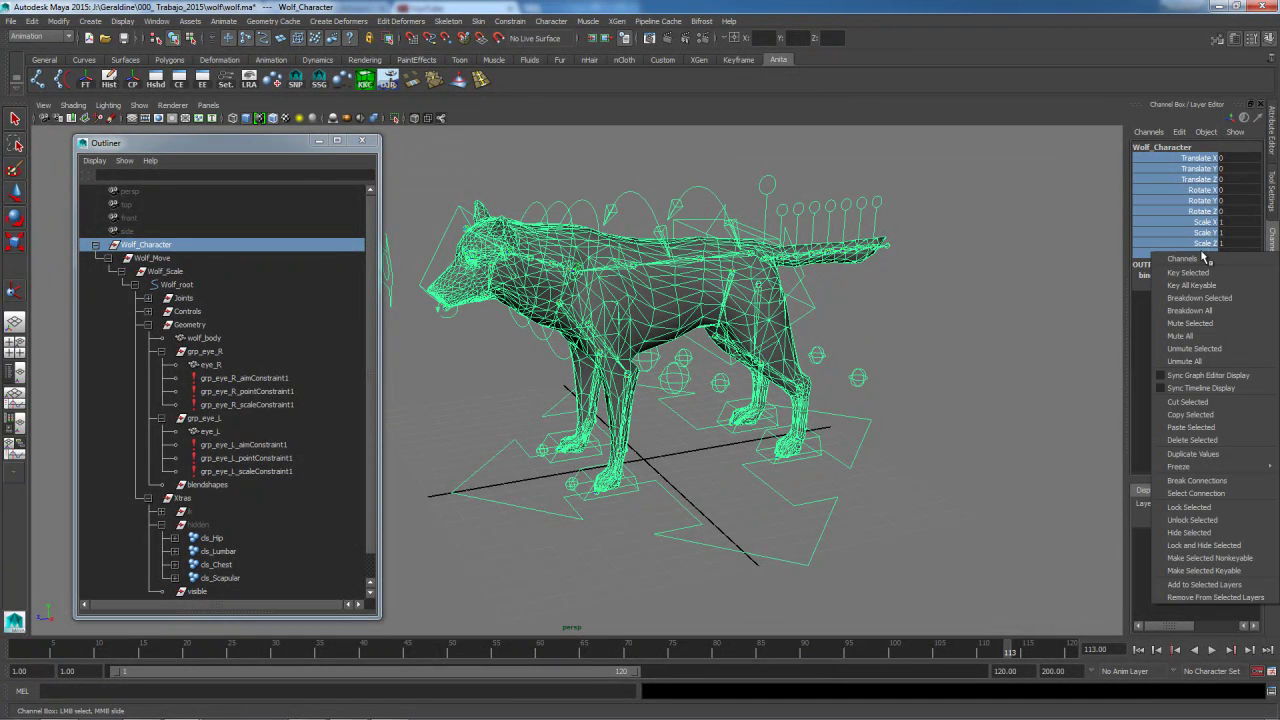
click(1205, 546)
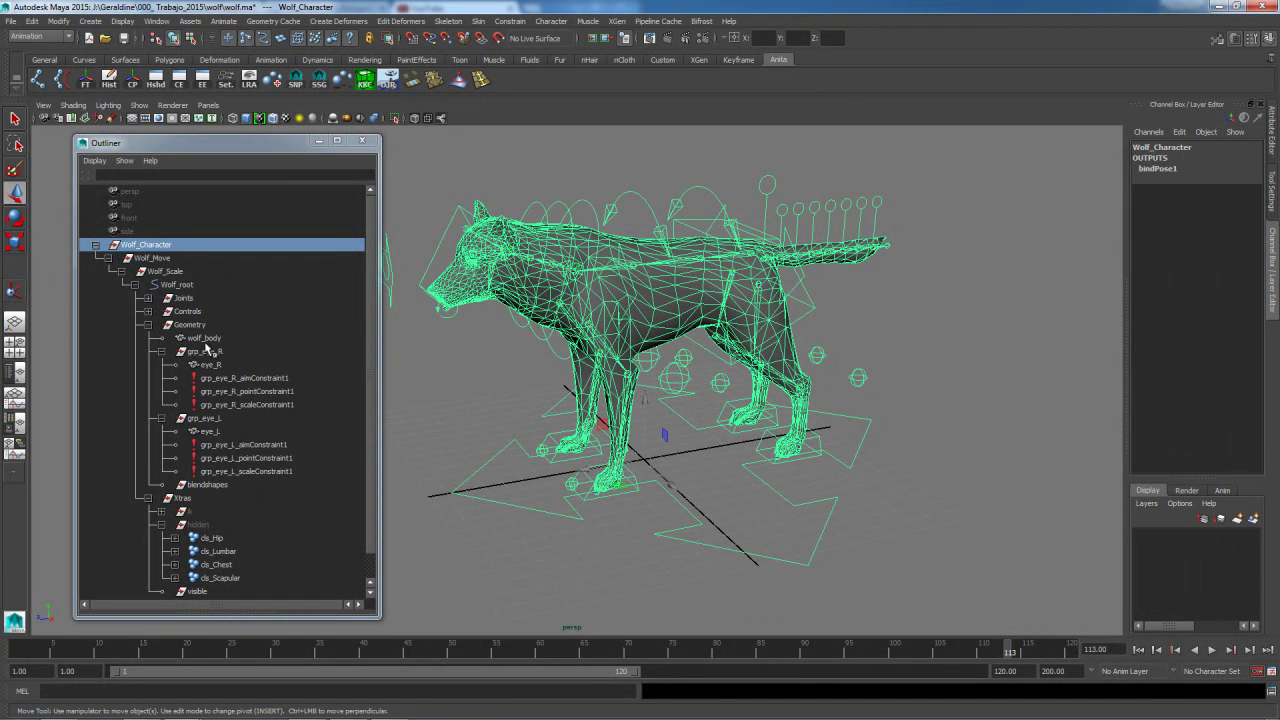
Compare the channels of Wolf_Move and Wolf_Character, and undo the locking and hiding on Wolf_Character
click(160, 258)
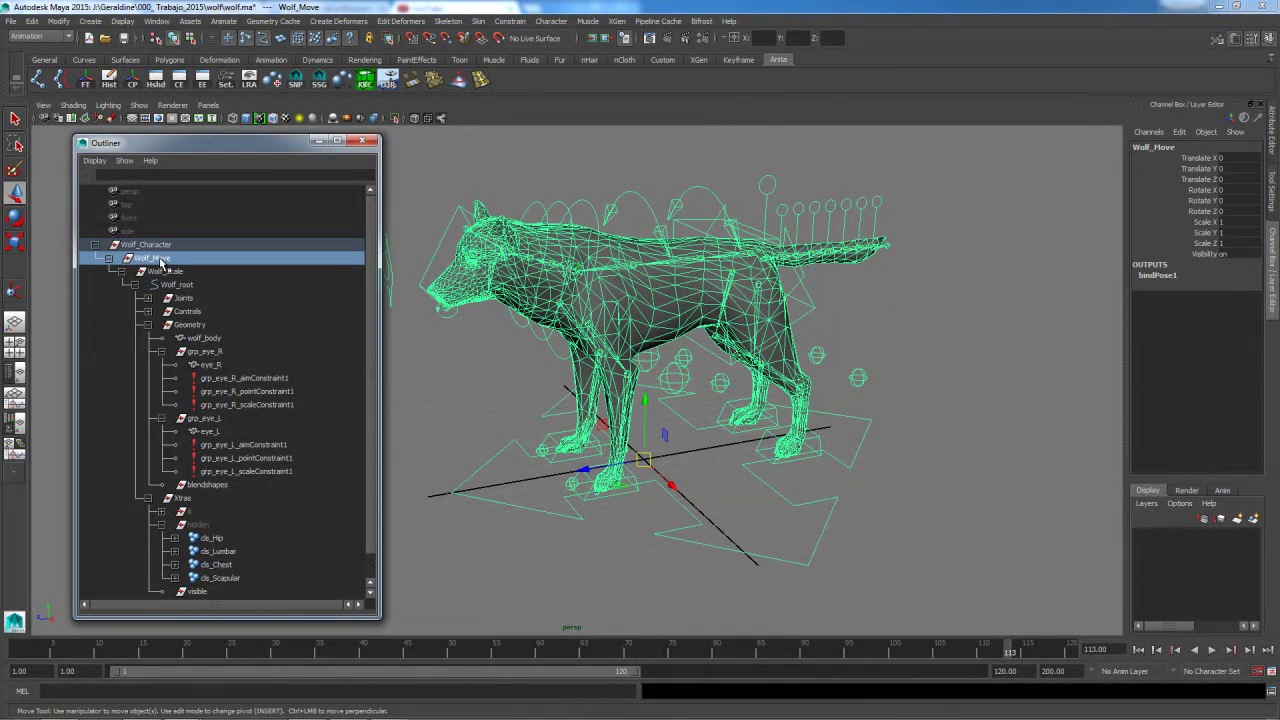
click(159, 250)
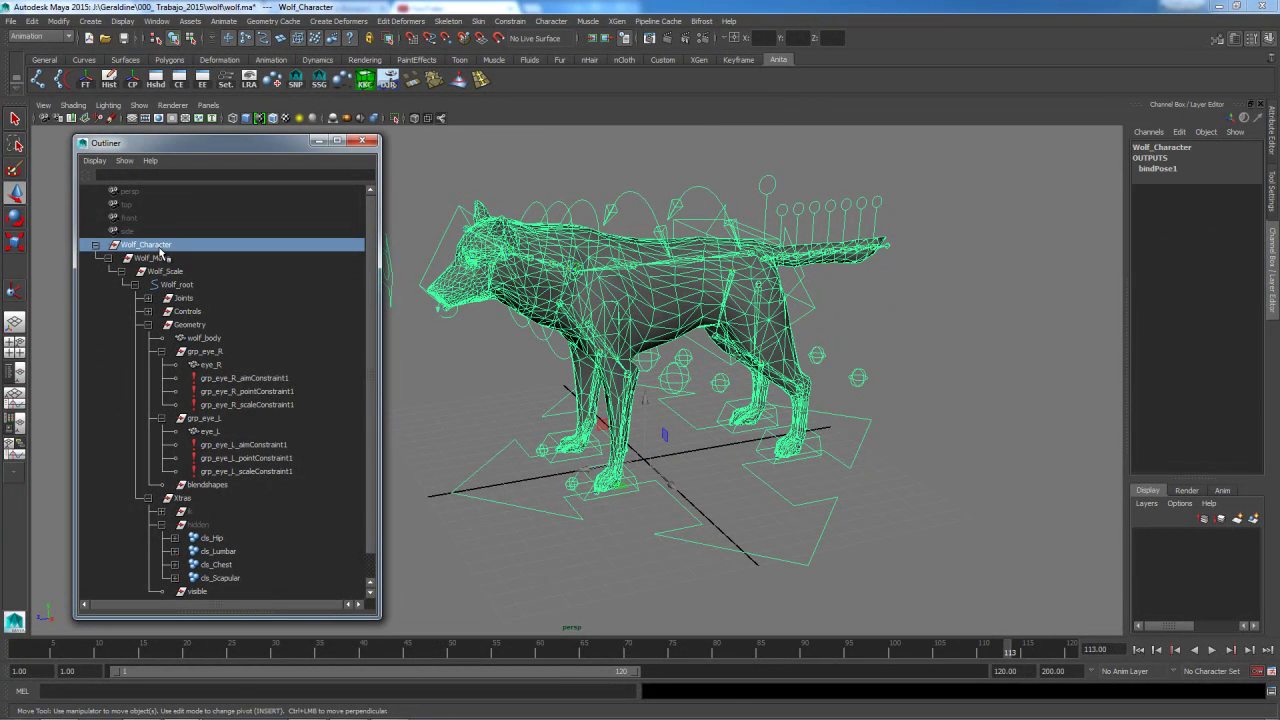
key(ctrl+z)
drag(1204, 160, 1194, 245)
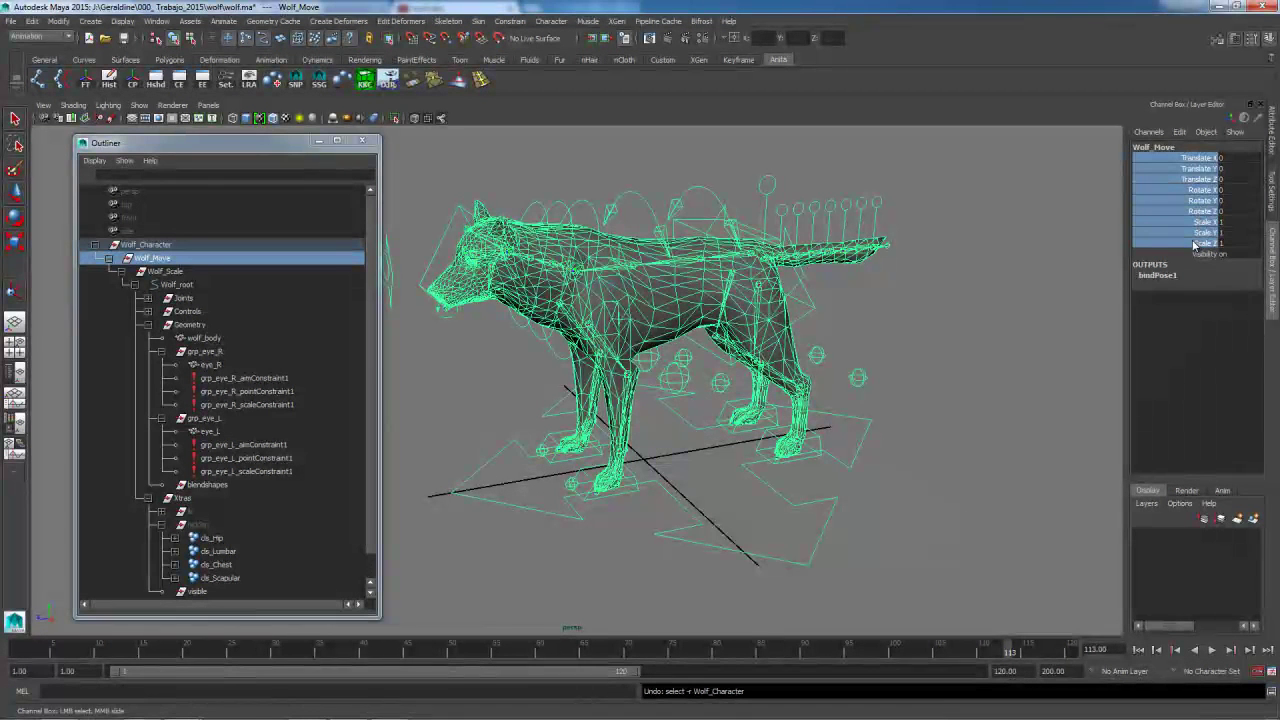
click(244, 247)
key(w)
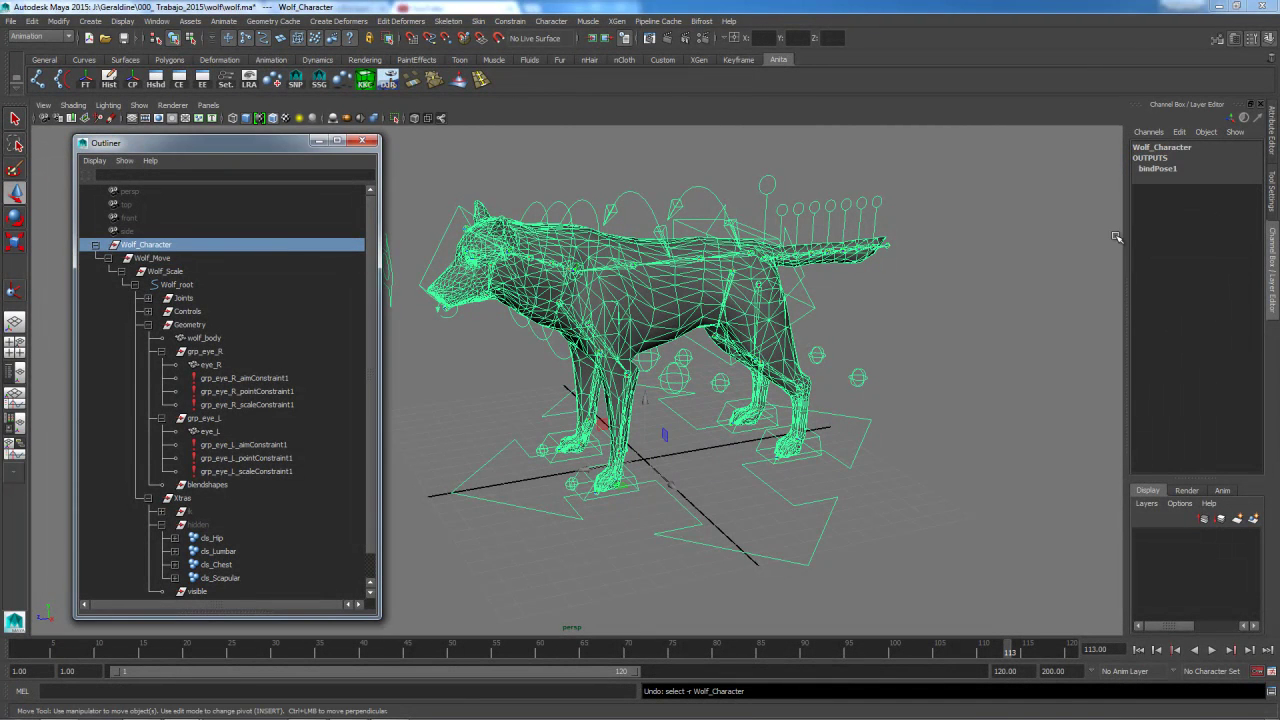
key(ctrl+z)
Lock and hide only the Translate, Rotate and Scale channels on the Wolf_Character group, keeping Visibility available
drag(1205, 159, 1200, 243)
right_click(1200, 243)
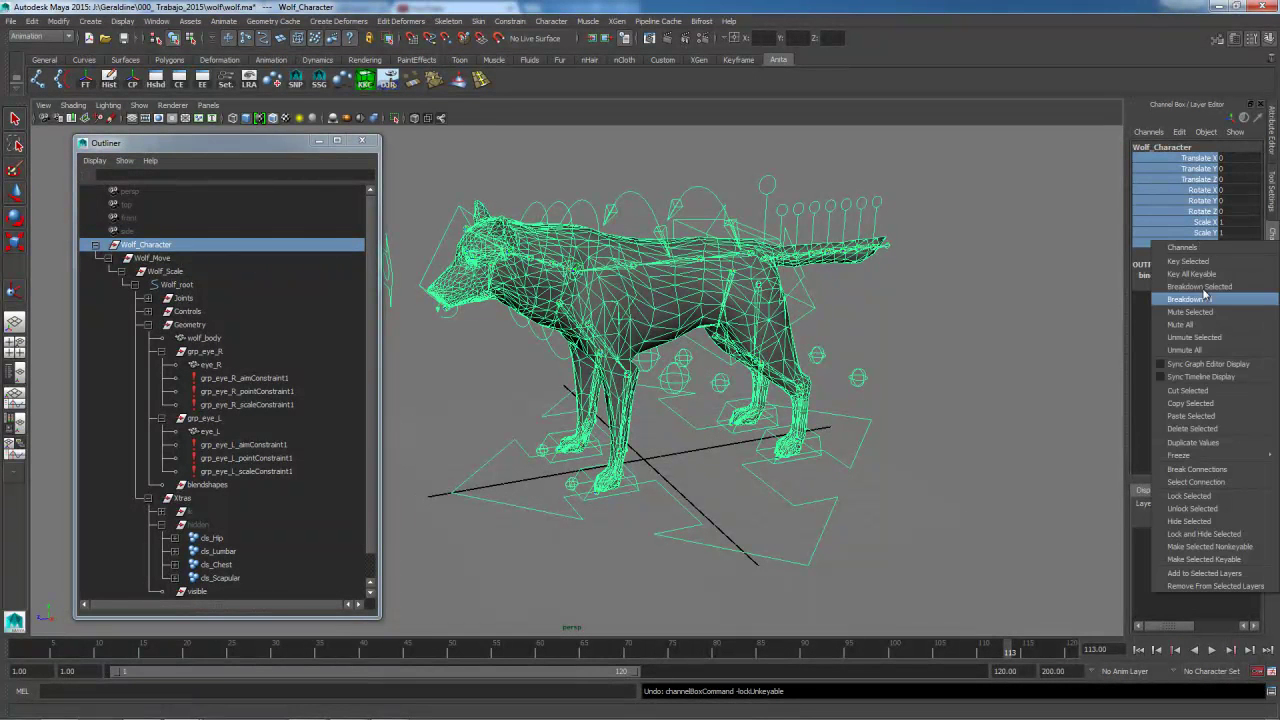
click(1210, 535)
Lock and hide the Scale and Visibility channels on the Wolf_Move group
click(166, 260)
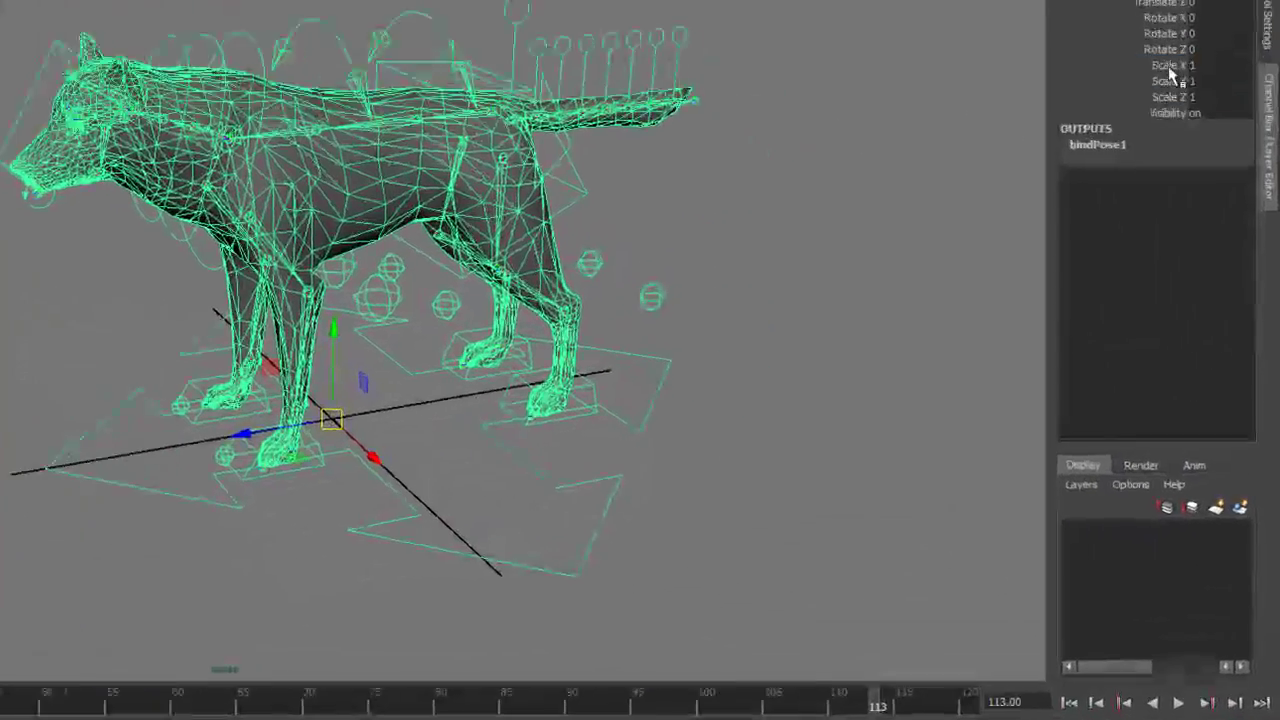
drag(1170, 66, 1170, 97)
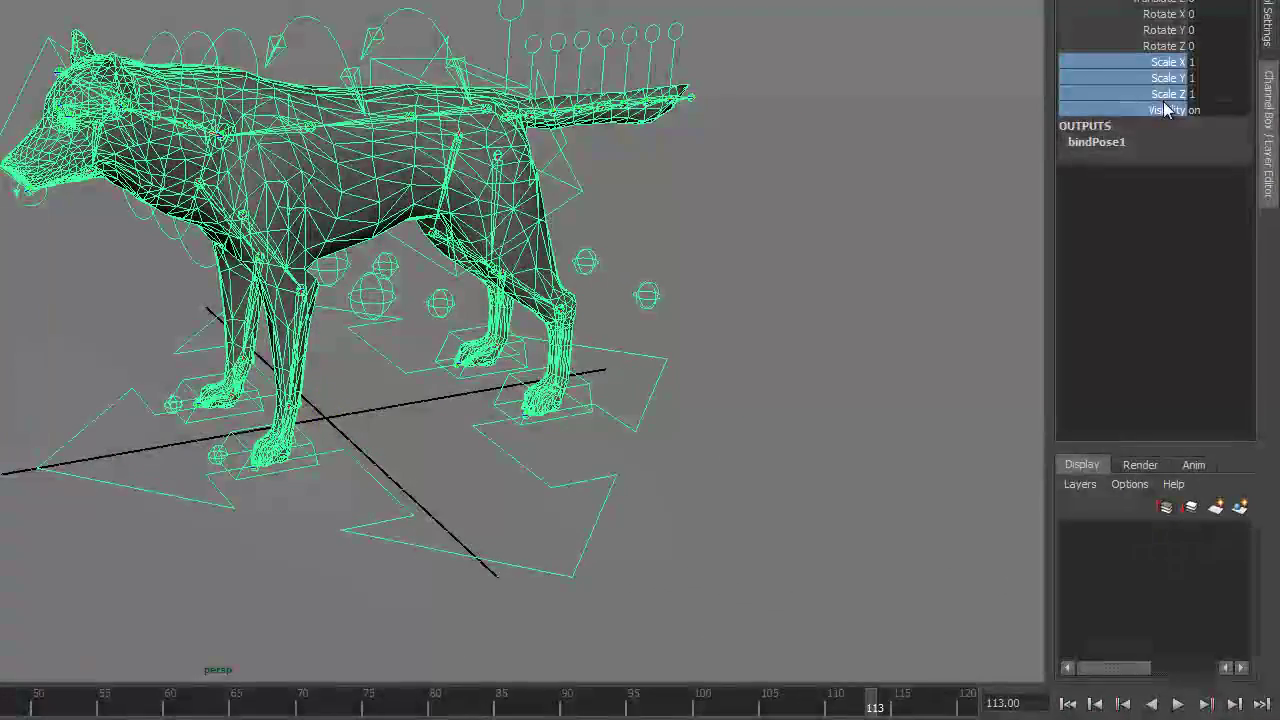
right_click(1170, 97)
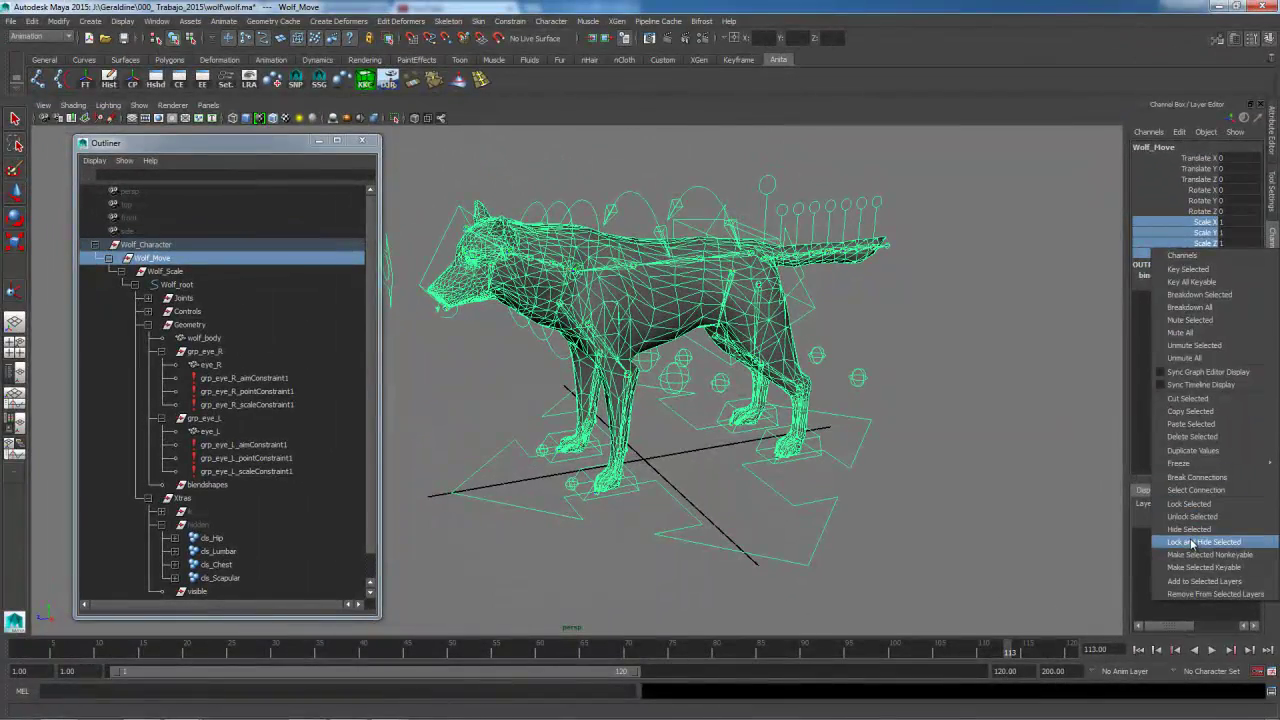
click(1200, 541)
Lock and hide the Translate, Rotate and Visibility channels on the Wolf_Scale group
click(165, 271)
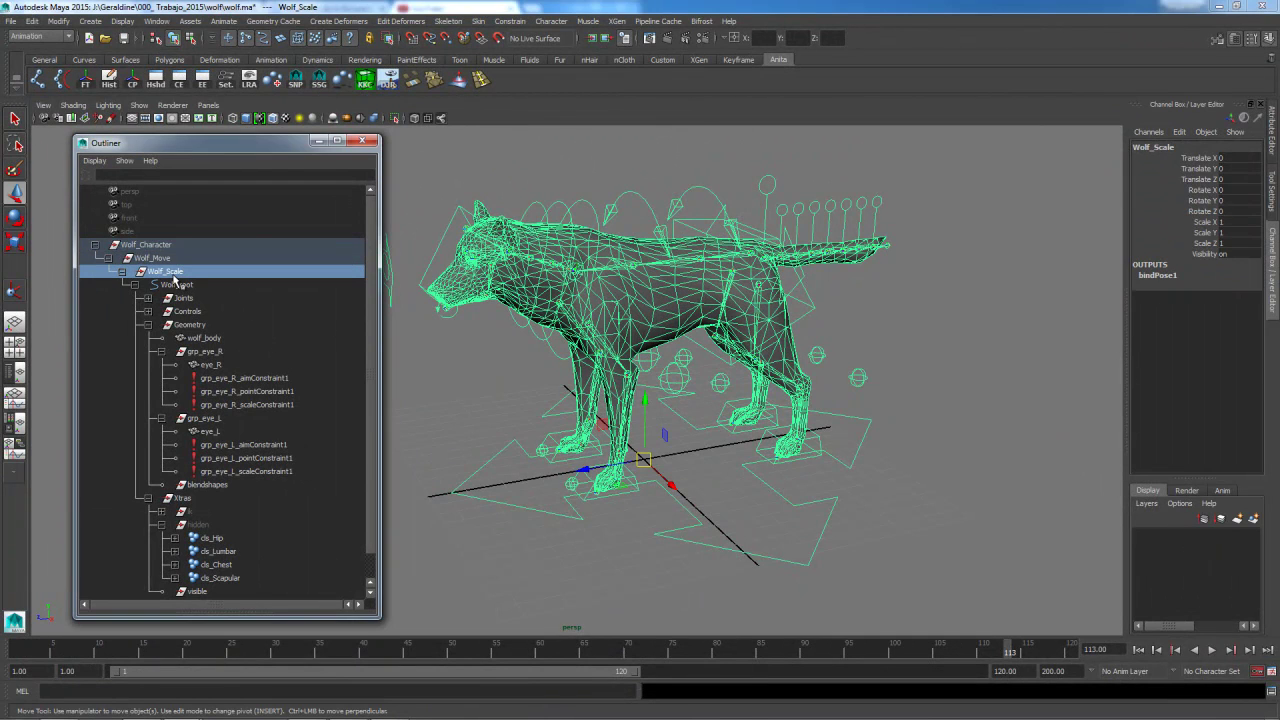
drag(1196, 158, 1196, 210)
ctrl+click(1205, 254)
right_click(1205, 255)
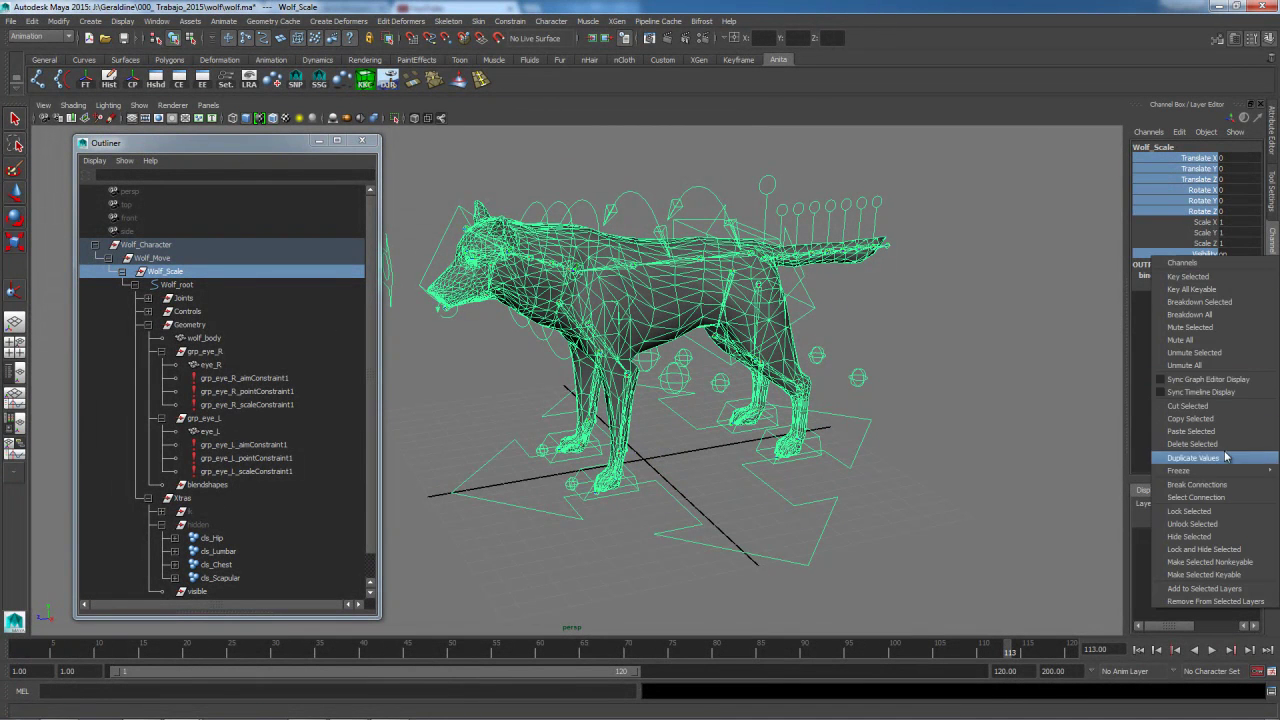
click(1215, 549)
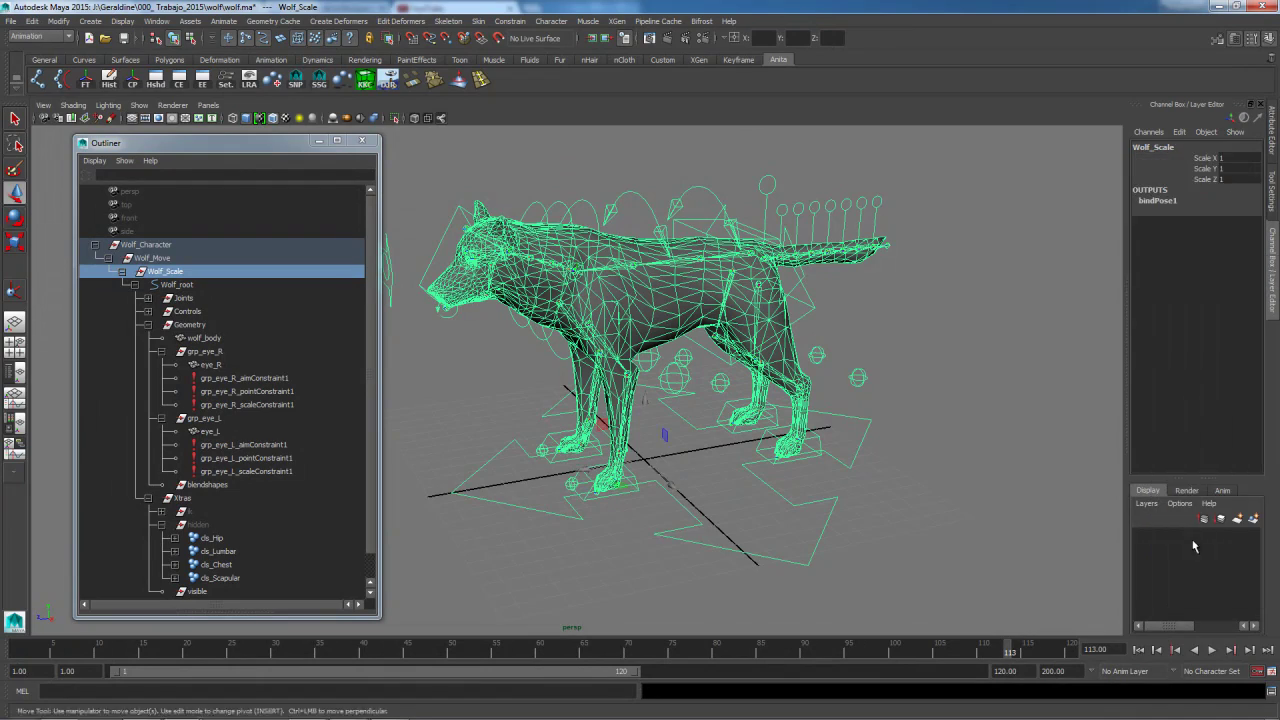
Hide the Joints group under Wolf_root, save the scene and clear the selection
click(150, 259)
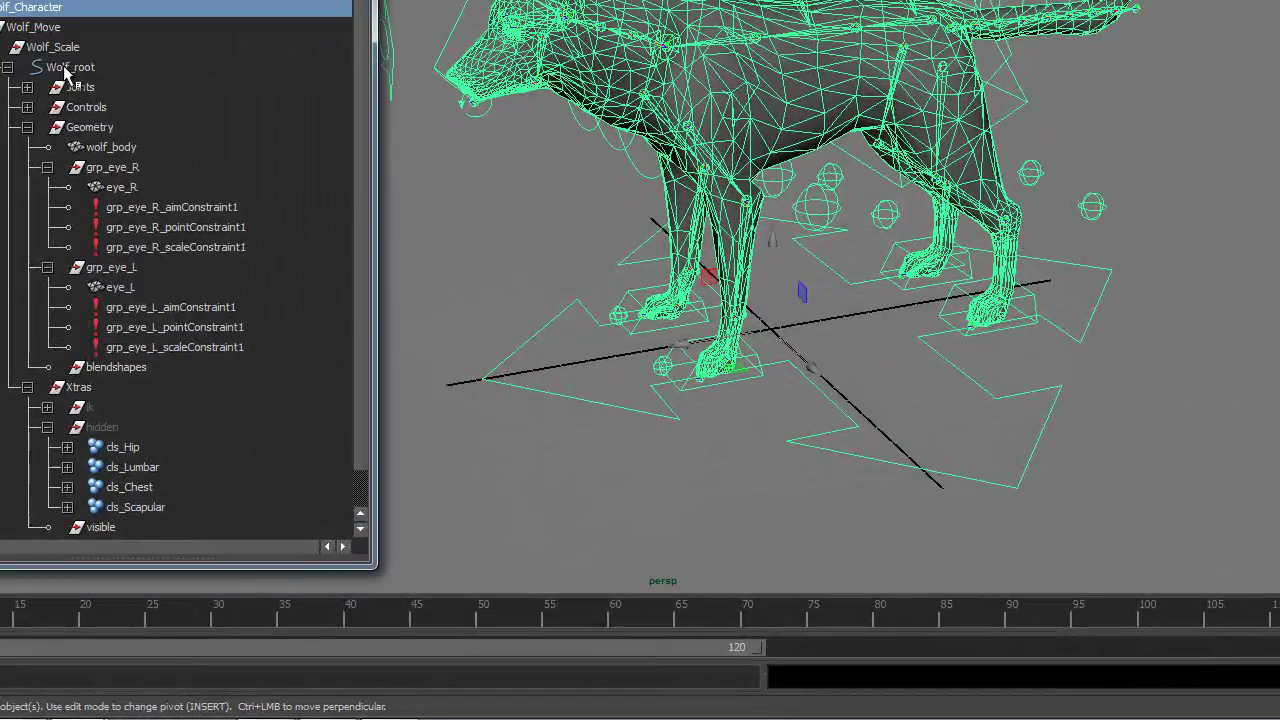
click(65, 69)
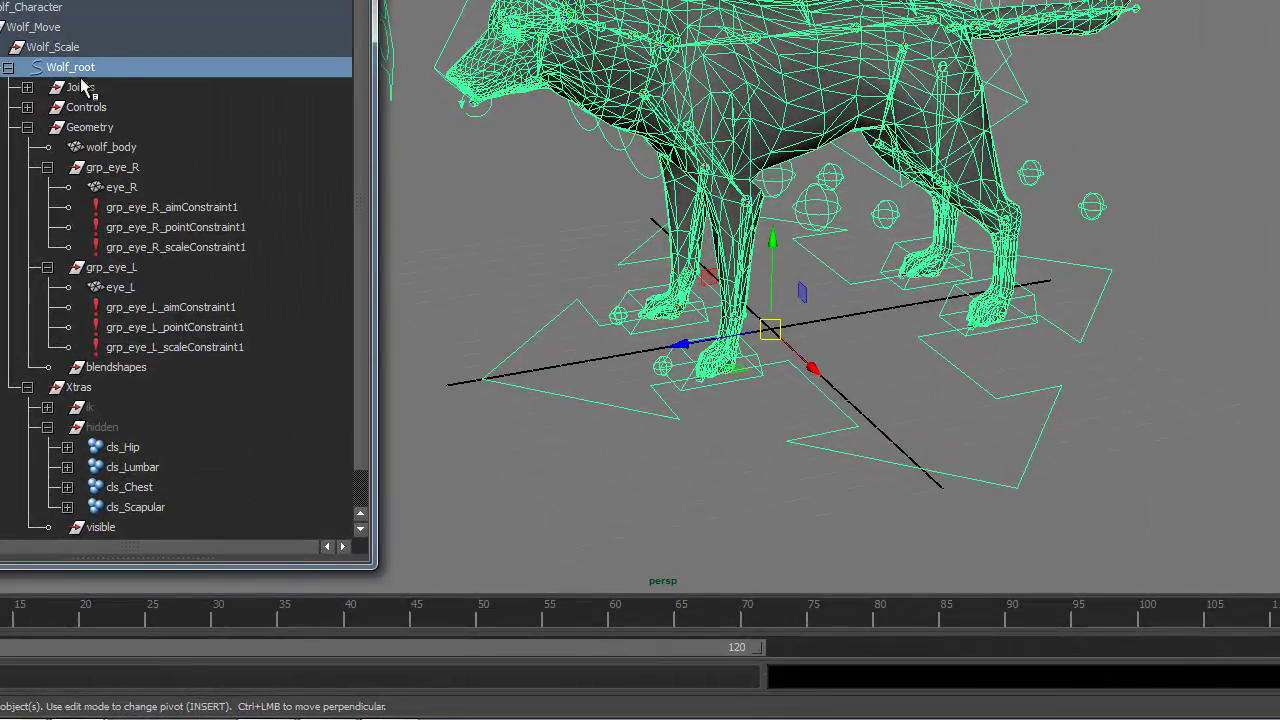
click(84, 88)
alt+drag(955, 283, 815, 295)
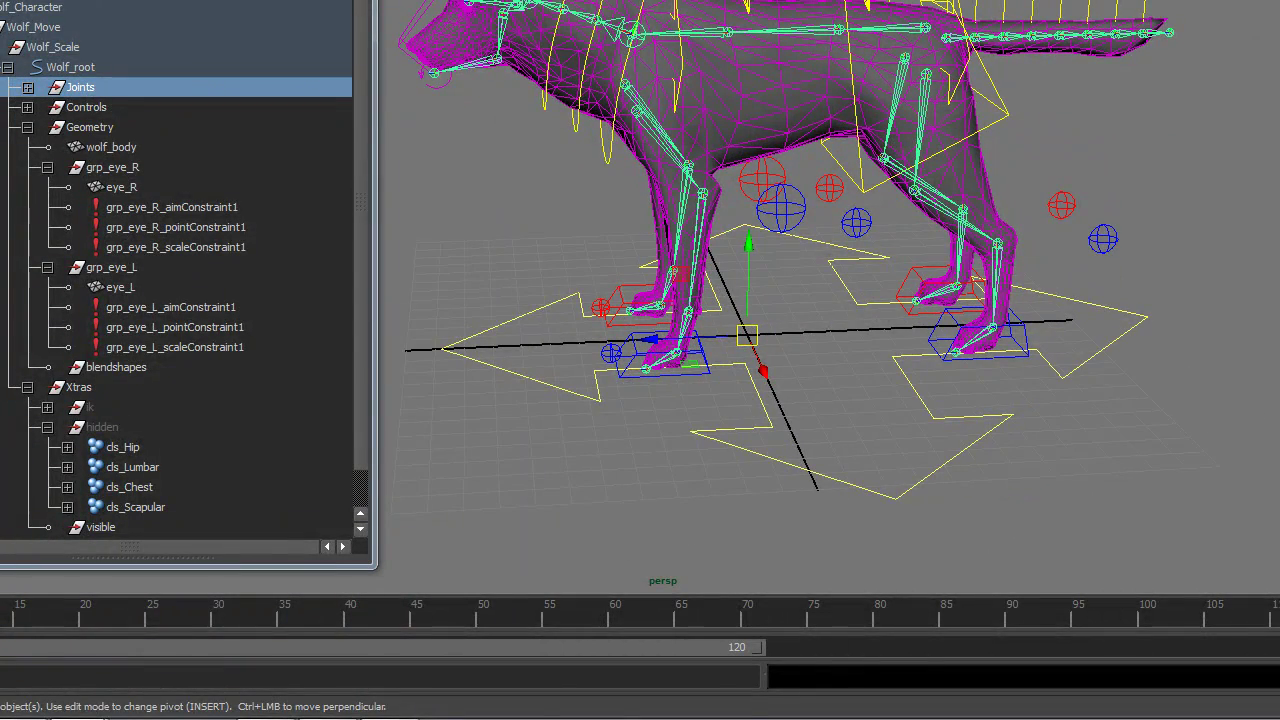
key(ctrl+h)
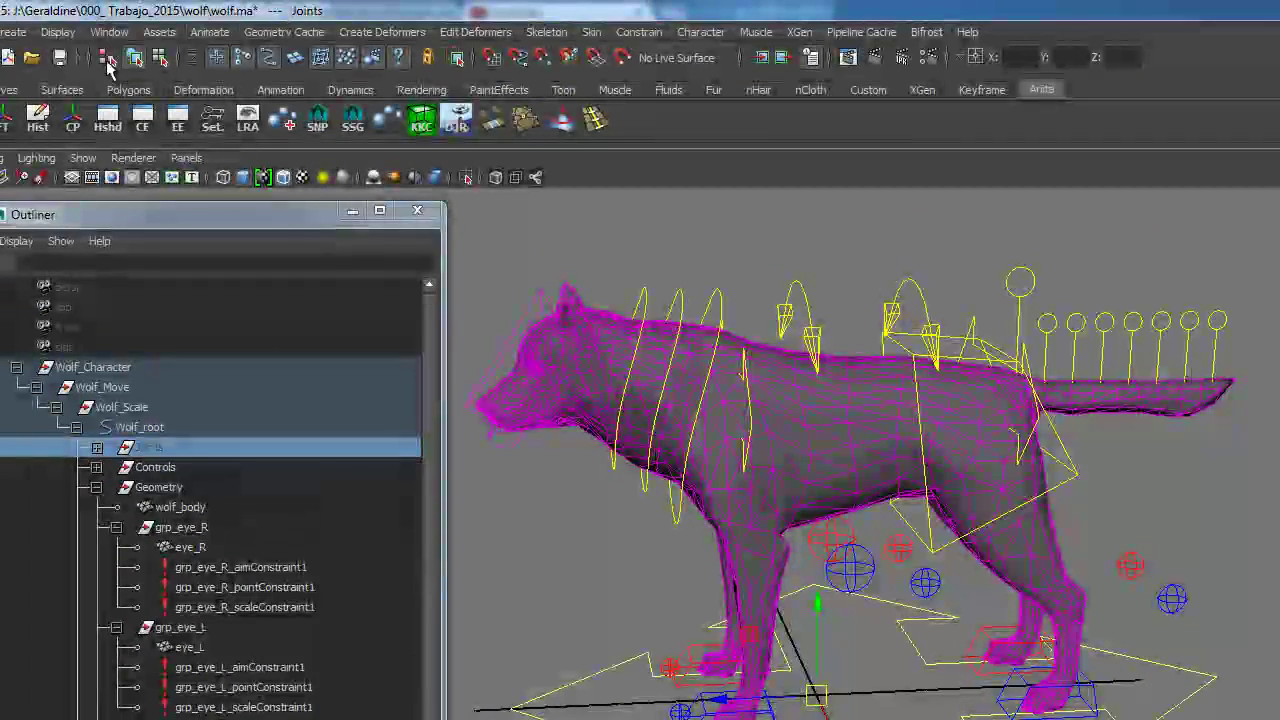
click(1120, 500)
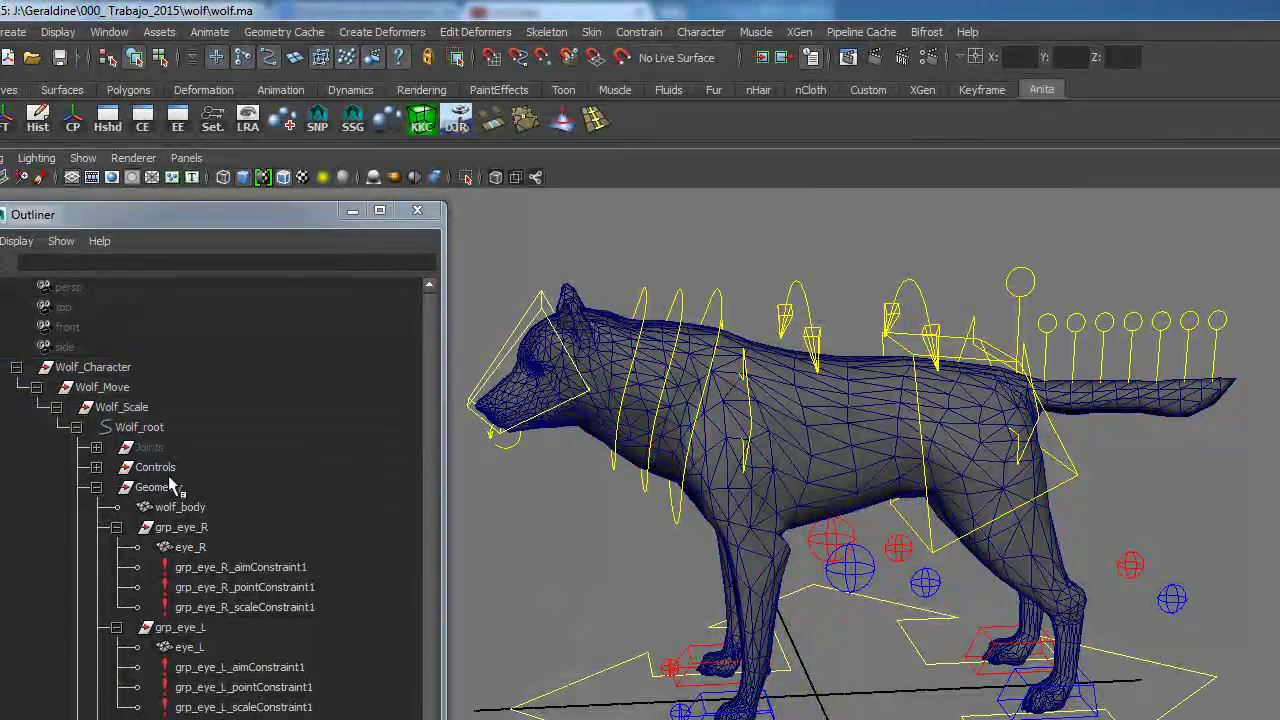
Lock and hide the Translate, Rotate and Scale channels on the hidden Joints group, keeping Visibility available
click(150, 448)
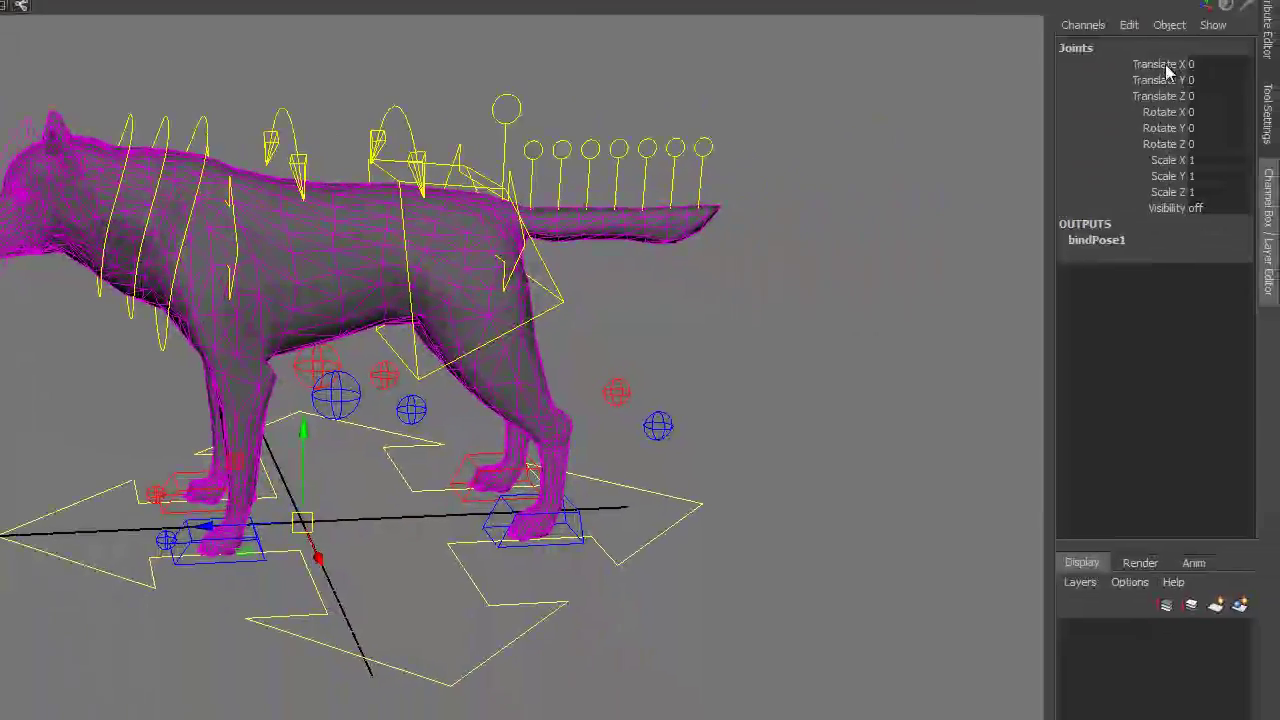
drag(1170, 70, 1151, 191)
right_click(1151, 191)
click(1148, 609)
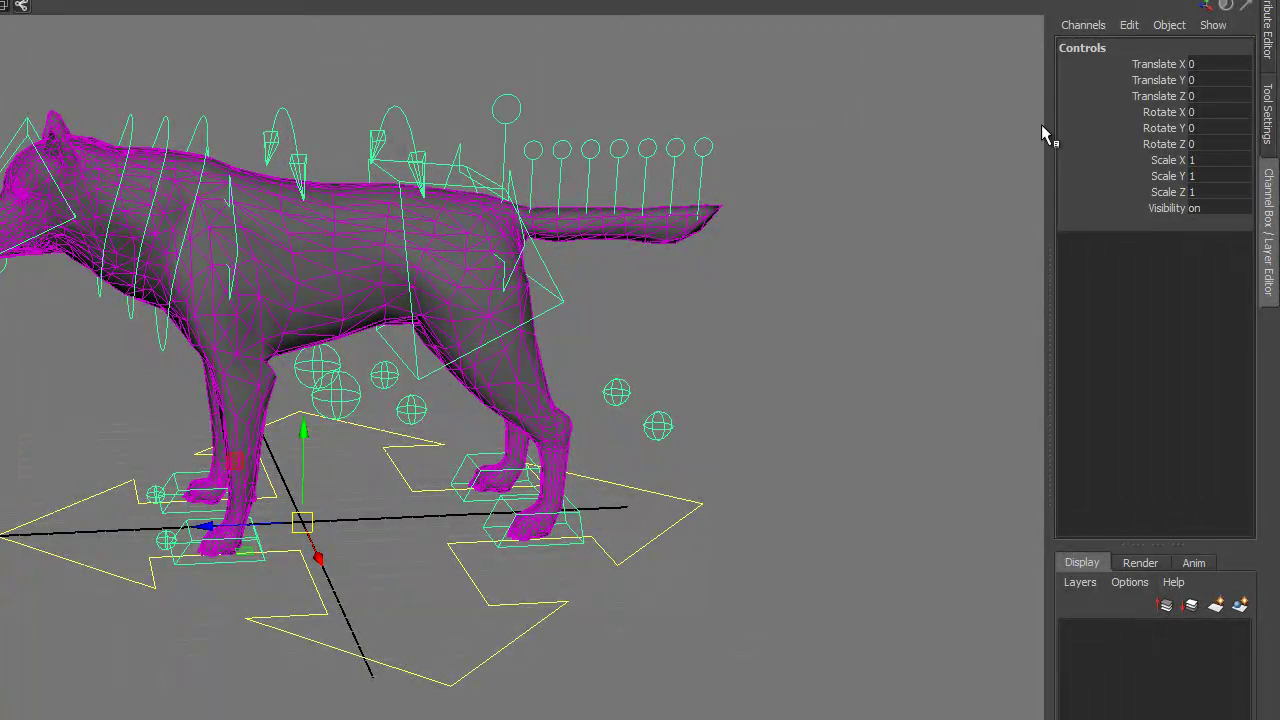
Lock and hide the Translate, Rotate, Scale and Visibility channels on the Controls group
drag(1160, 67, 1163, 216)
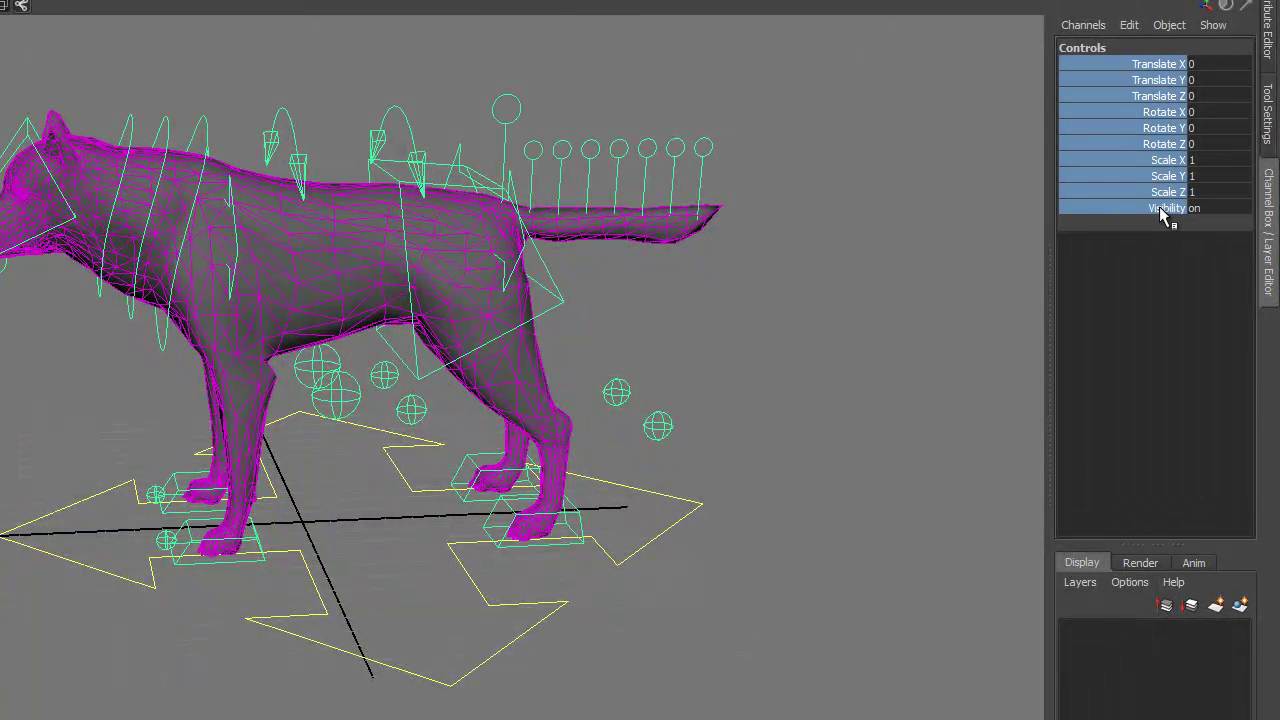
right_click(1163, 216)
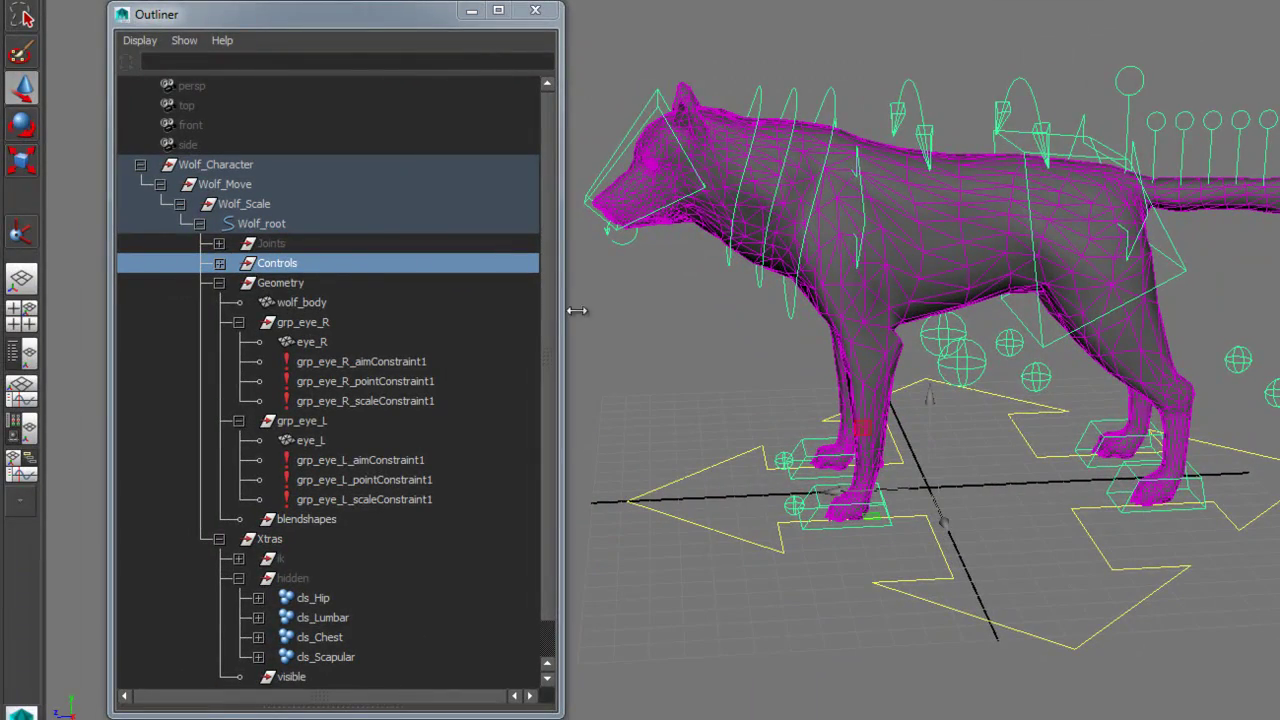
Lock and hide the Translate, Rotate and Scale channels on the Geometry group and clear the selection
click(300, 283)
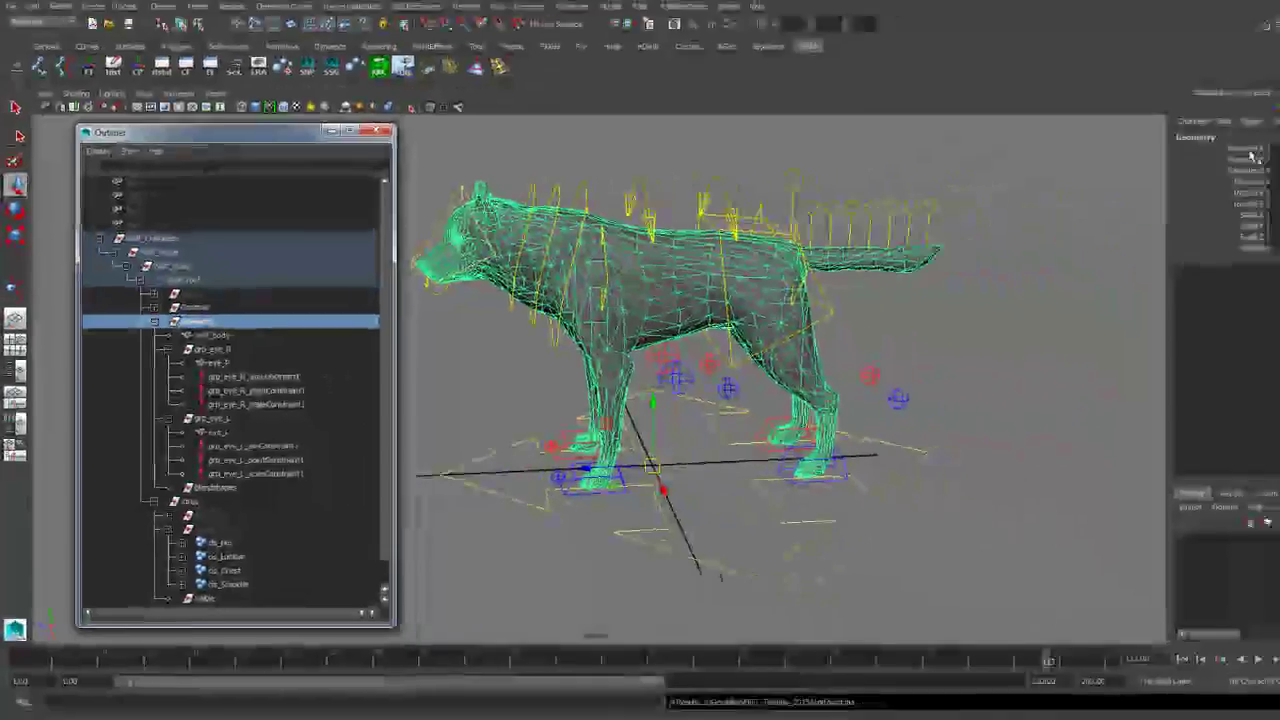
drag(1200, 157, 1200, 245)
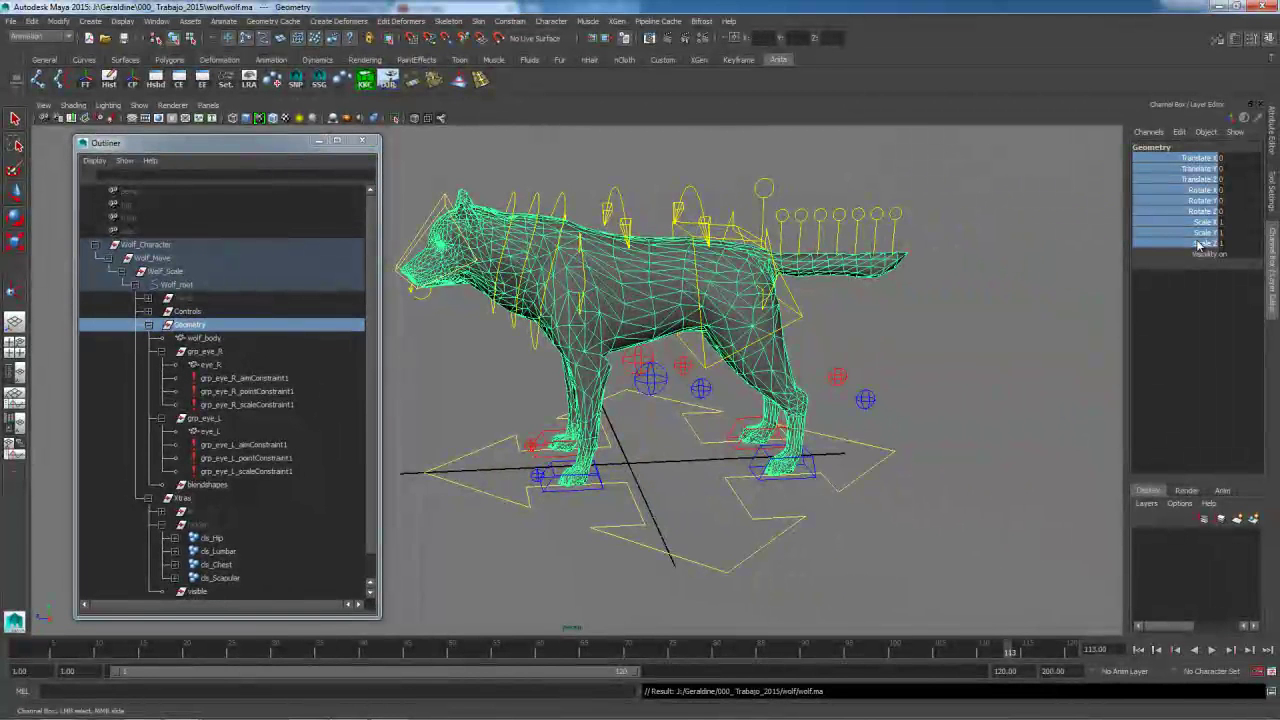
right_click(1198, 246)
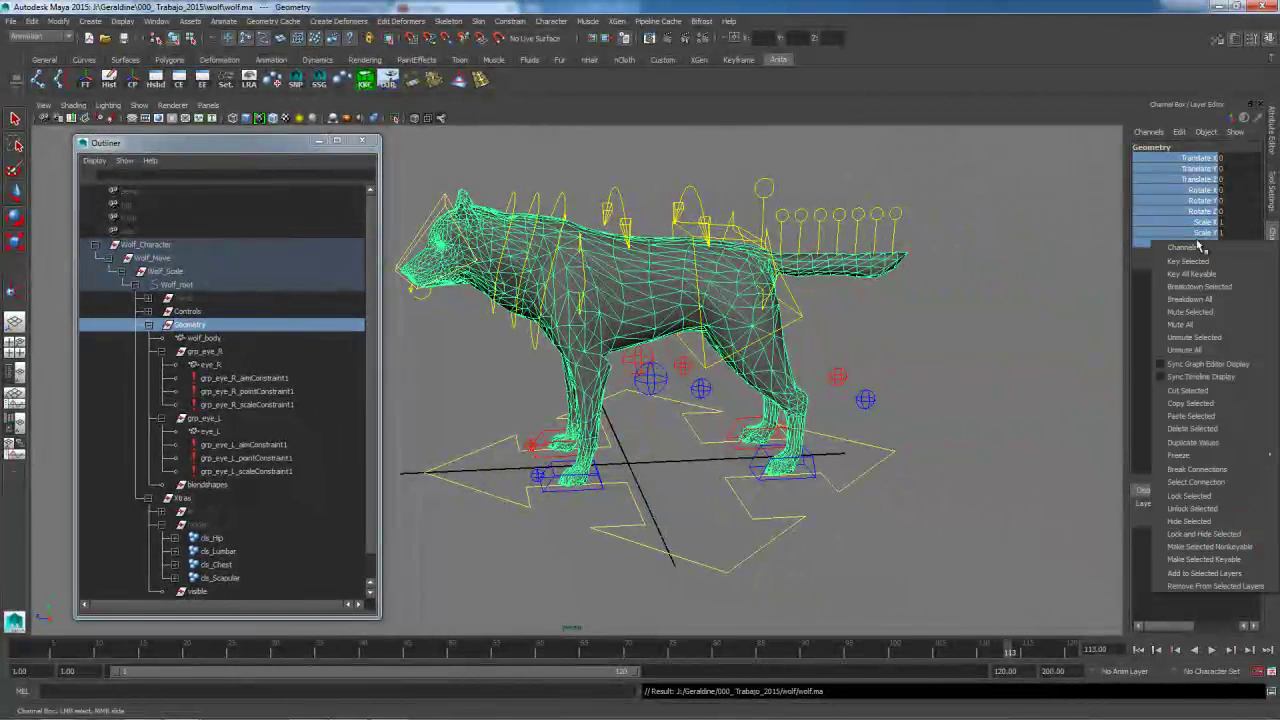
click(1200, 533)
click(888, 378)
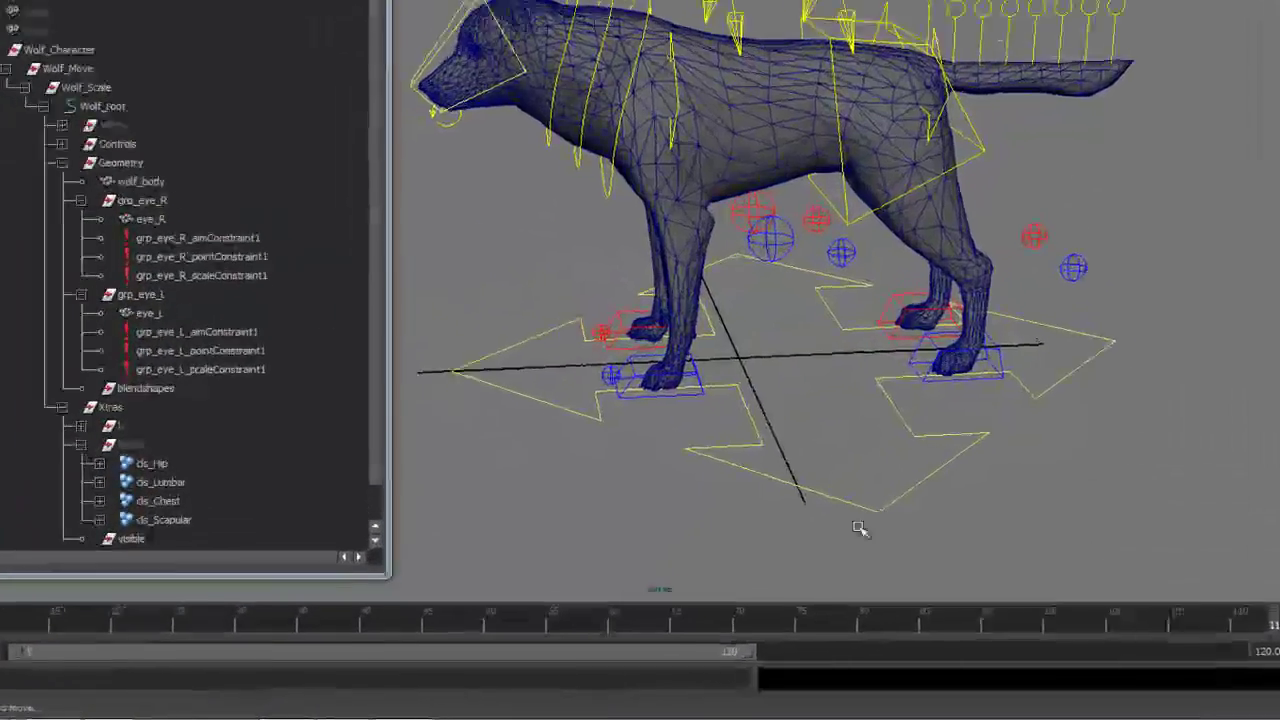
Collapse the grp_eye_R, grp_eye_L, Geometry and Xtras groups in the scene hierarchy and clear the selection
alt+drag(709, 587, 877, 571)
alt+middle_drag(860, 540, 873, 577)
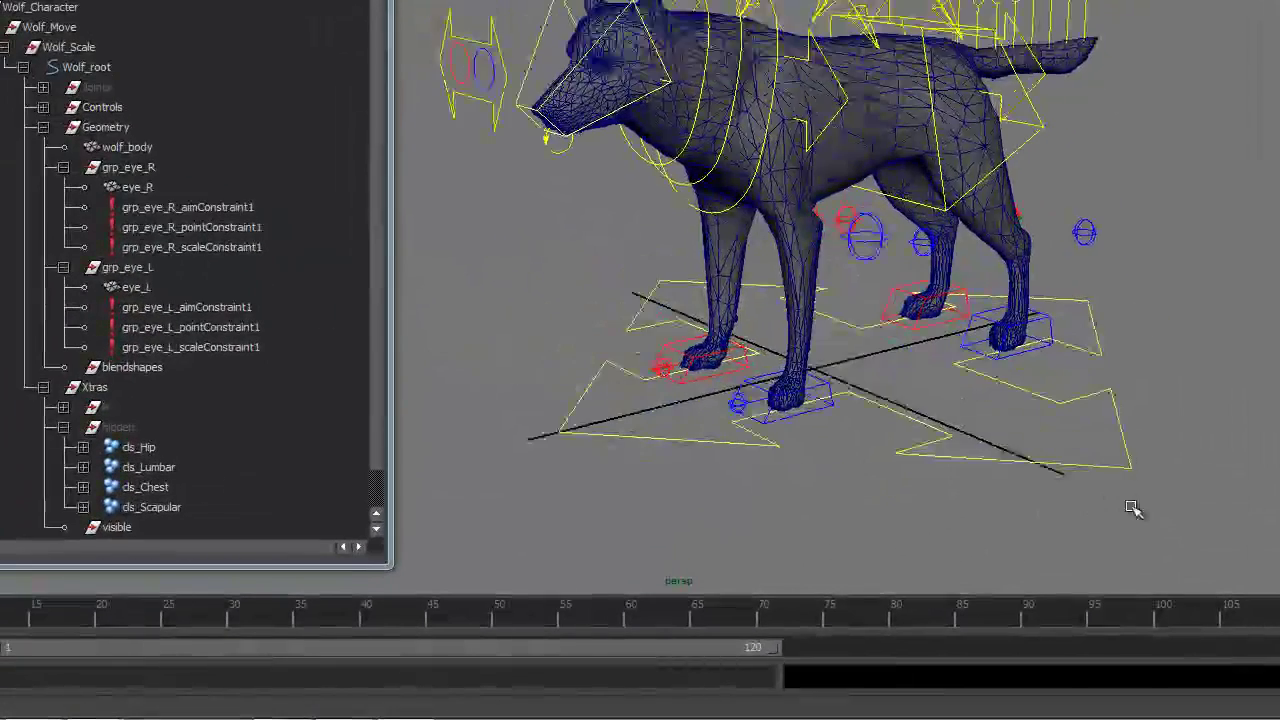
alt+drag(1066, 411, 1024, 402)
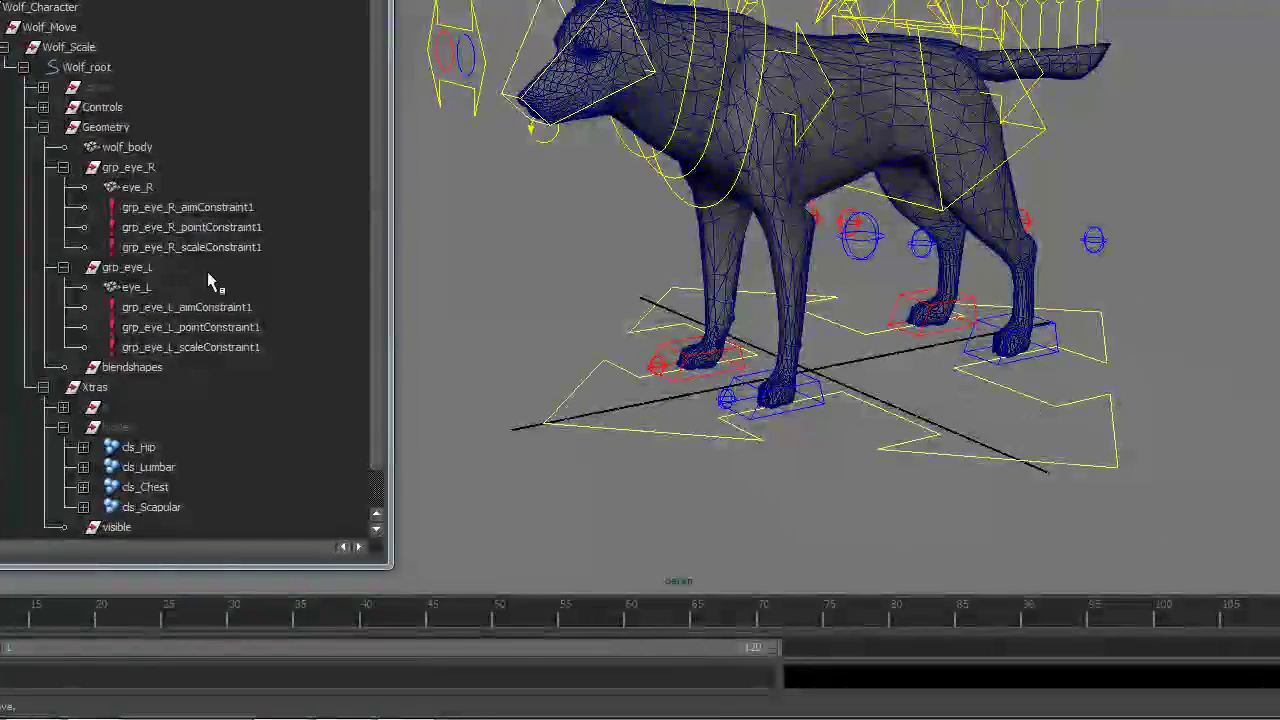
click(63, 167)
click(62, 187)
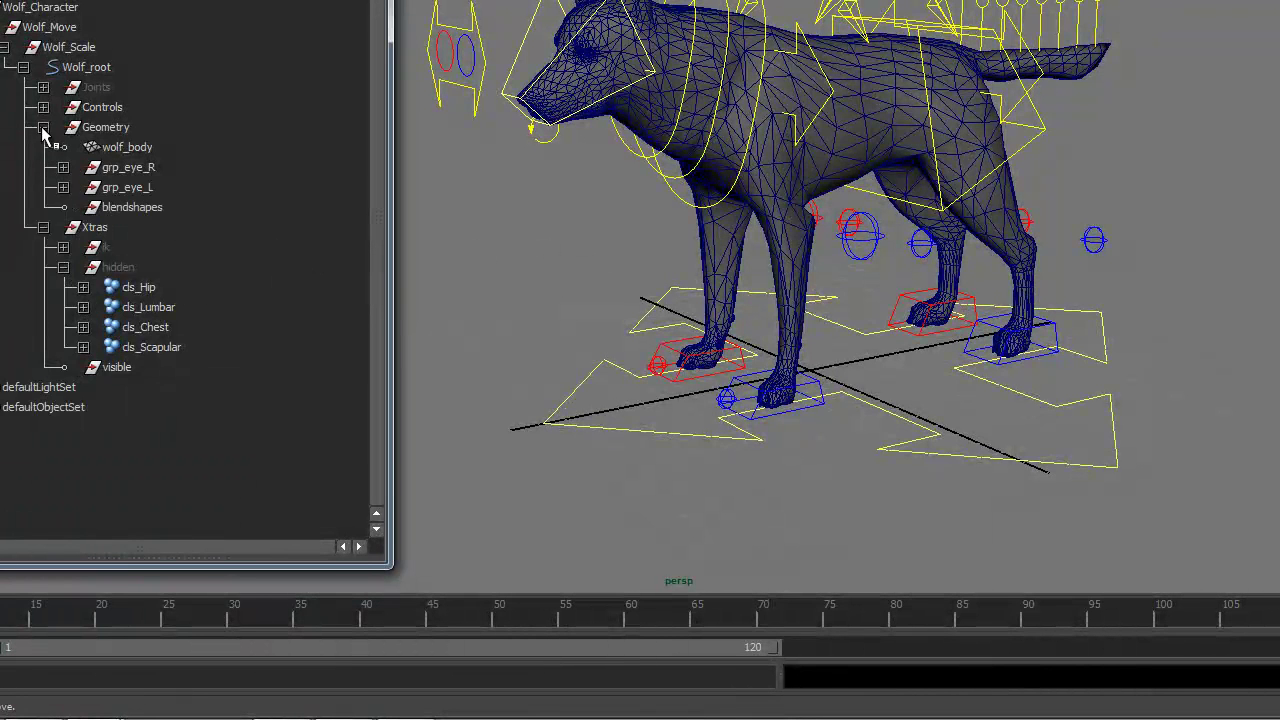
click(43, 127)
click(100, 147)
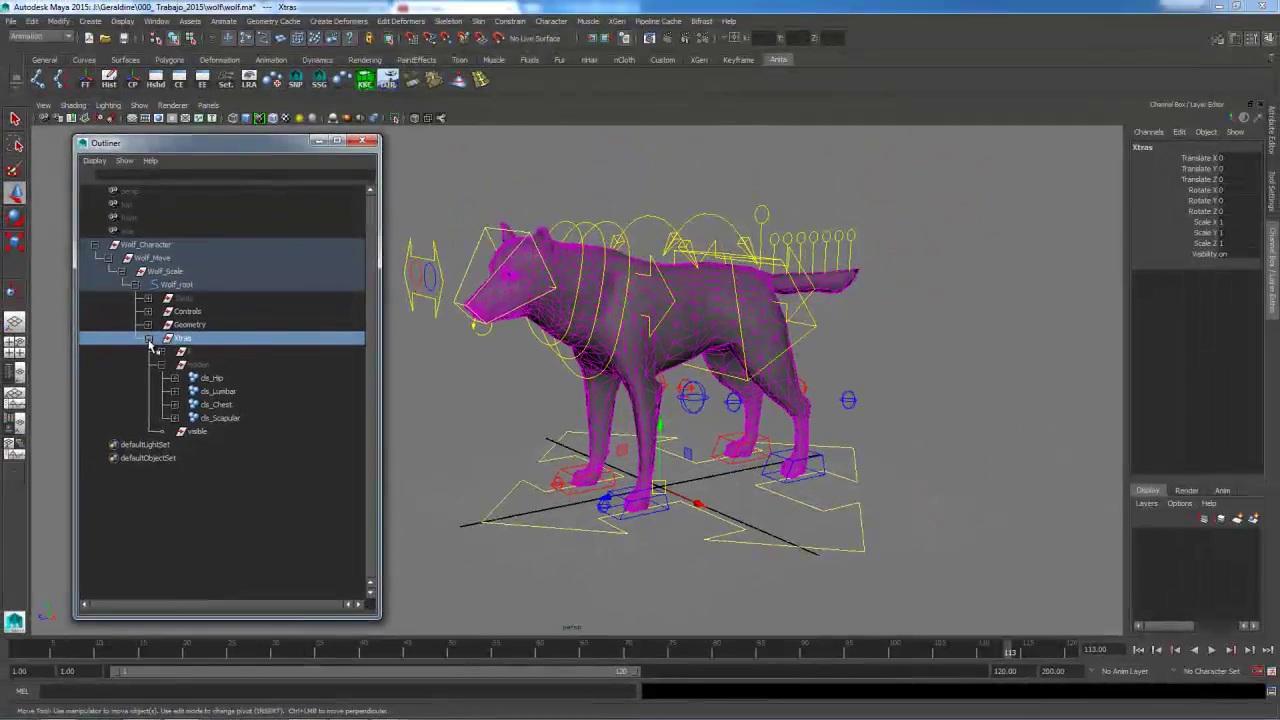
click(43, 147)
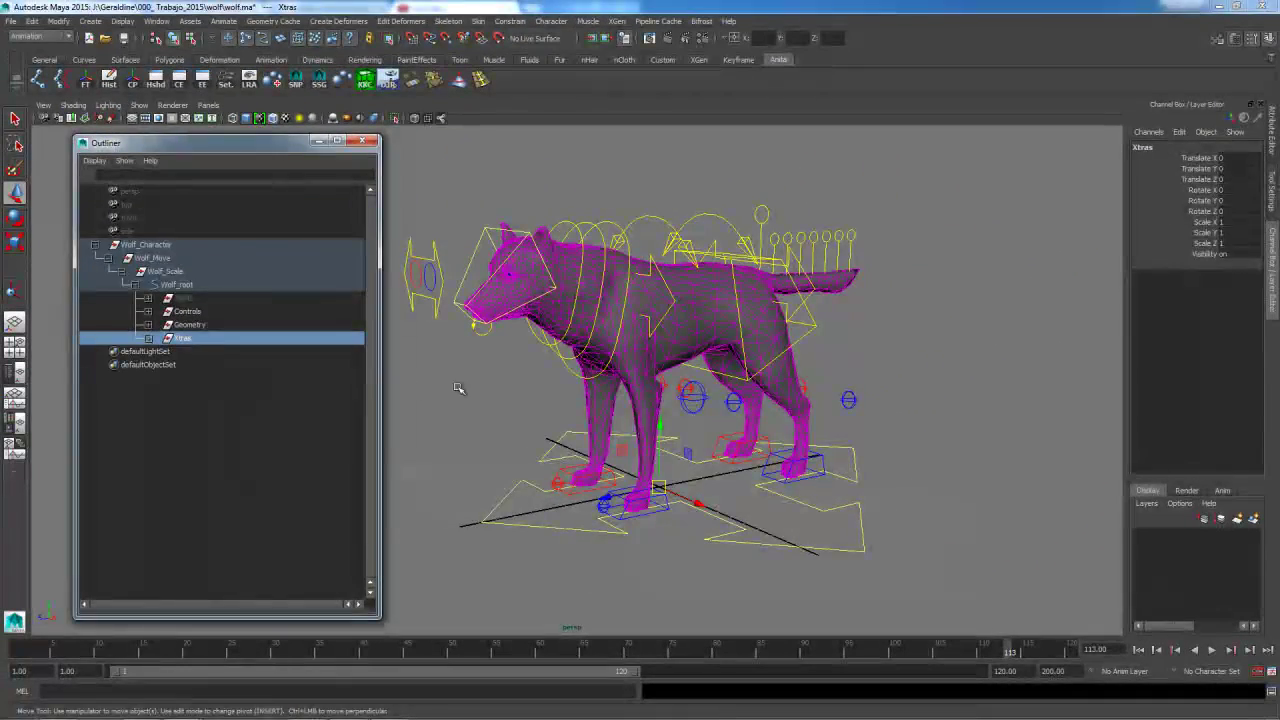
click(427, 388)
Save the scene and test box-selecting the whole wolf rig, clearing the selection again
mouse_move(645, 436)
alt+mouse_down()
mouse_move(597, 424)
mouse_move(625, 428)
alt+mouse_up()
click(122, 40)
alt+drag(530, 347, 588, 381)
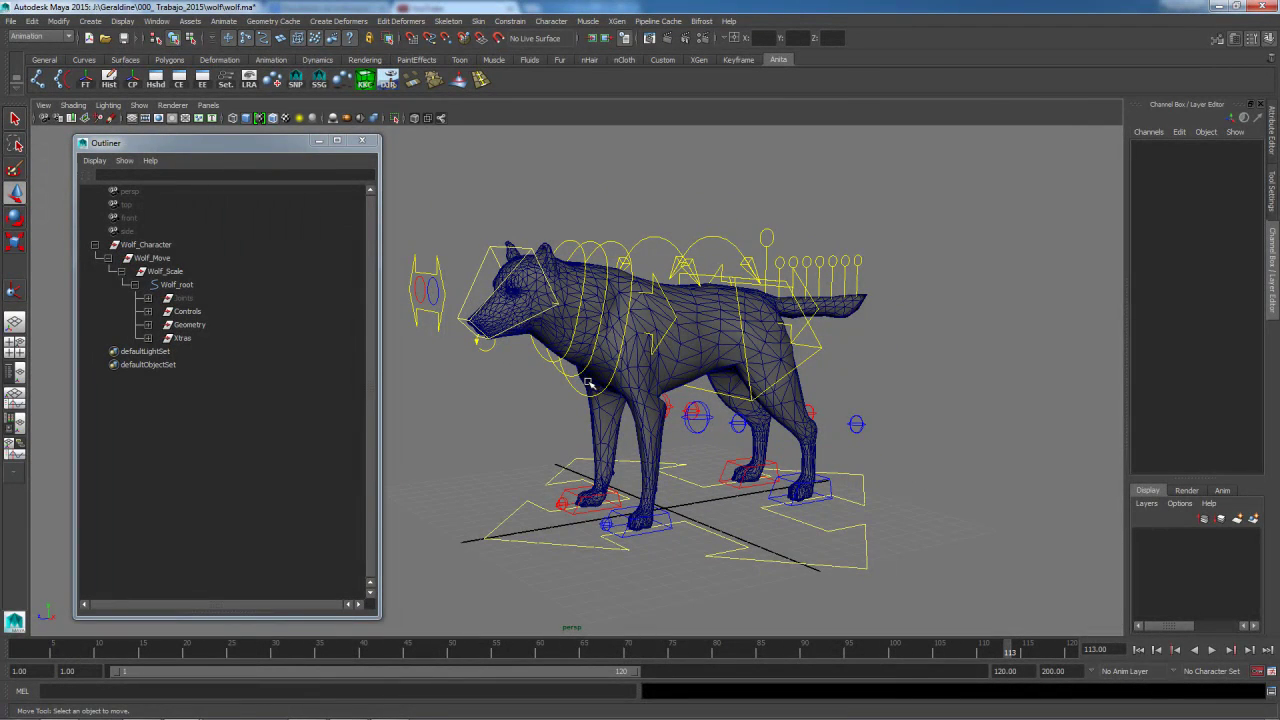
drag(470, 162, 890, 545)
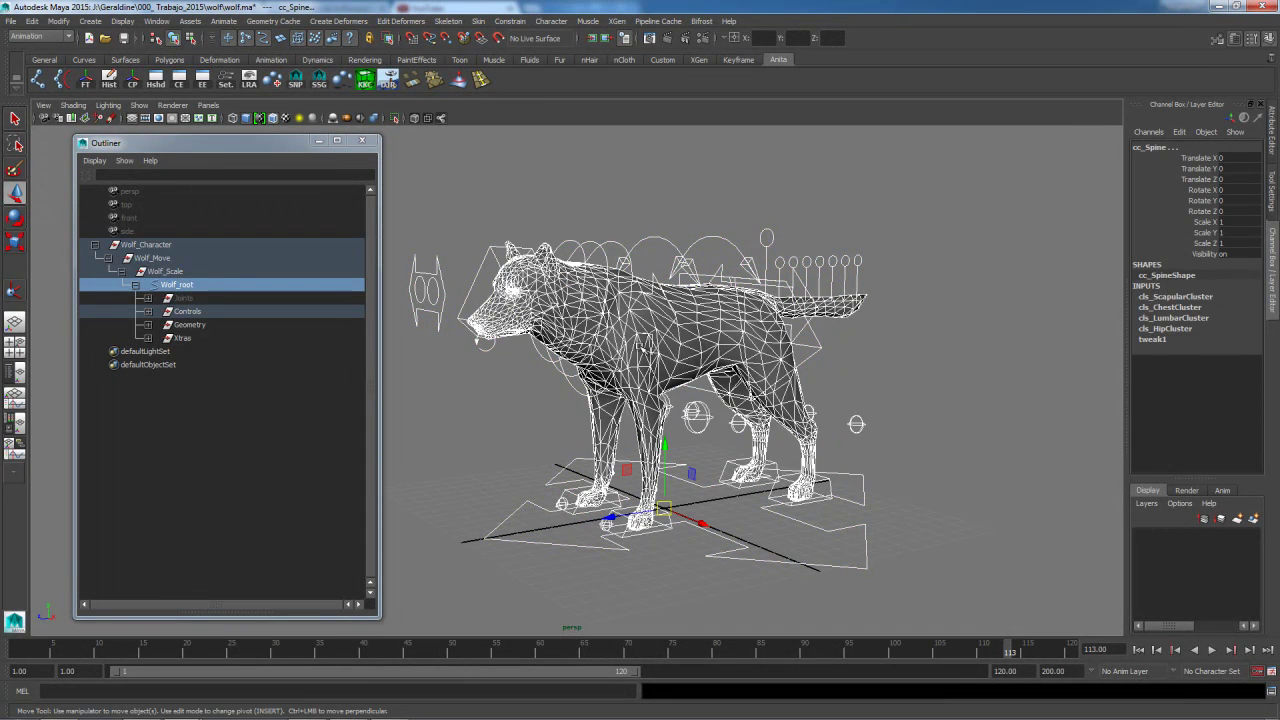
click(641, 212)
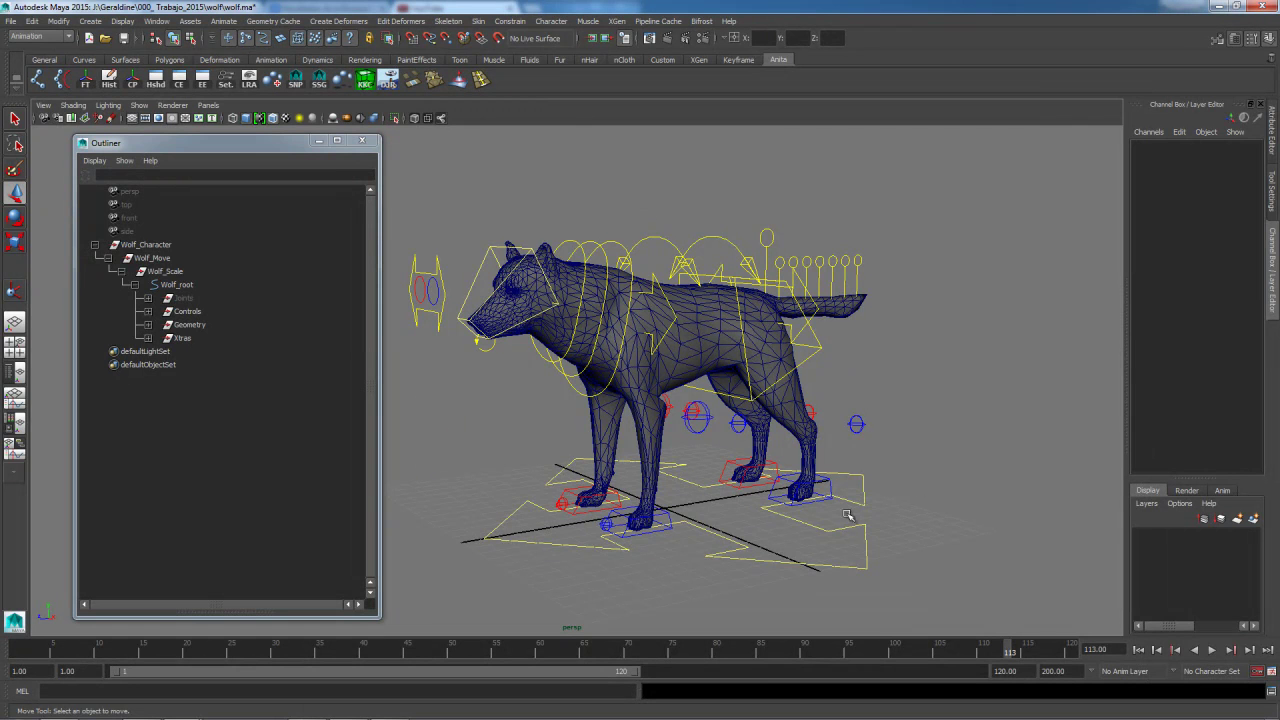
Select the wolf_body mesh and open the attributes of its wolf_bodyShape node
click(780, 556)
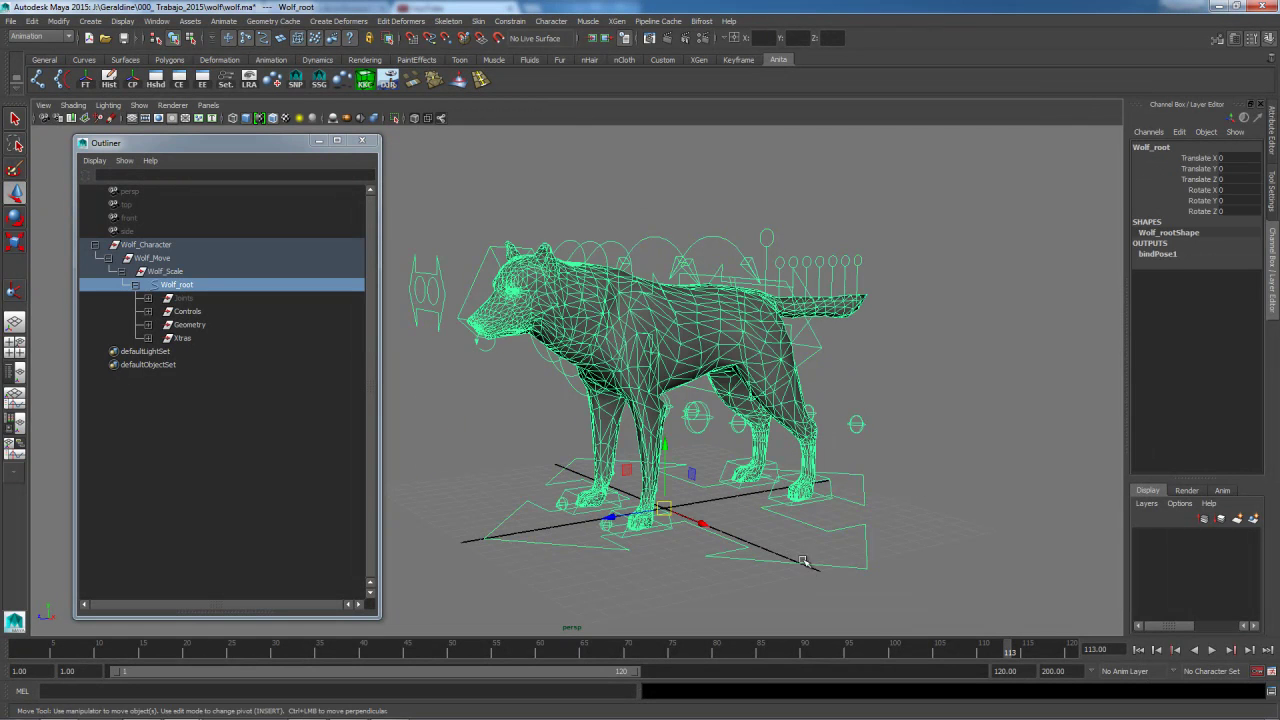
click(723, 342)
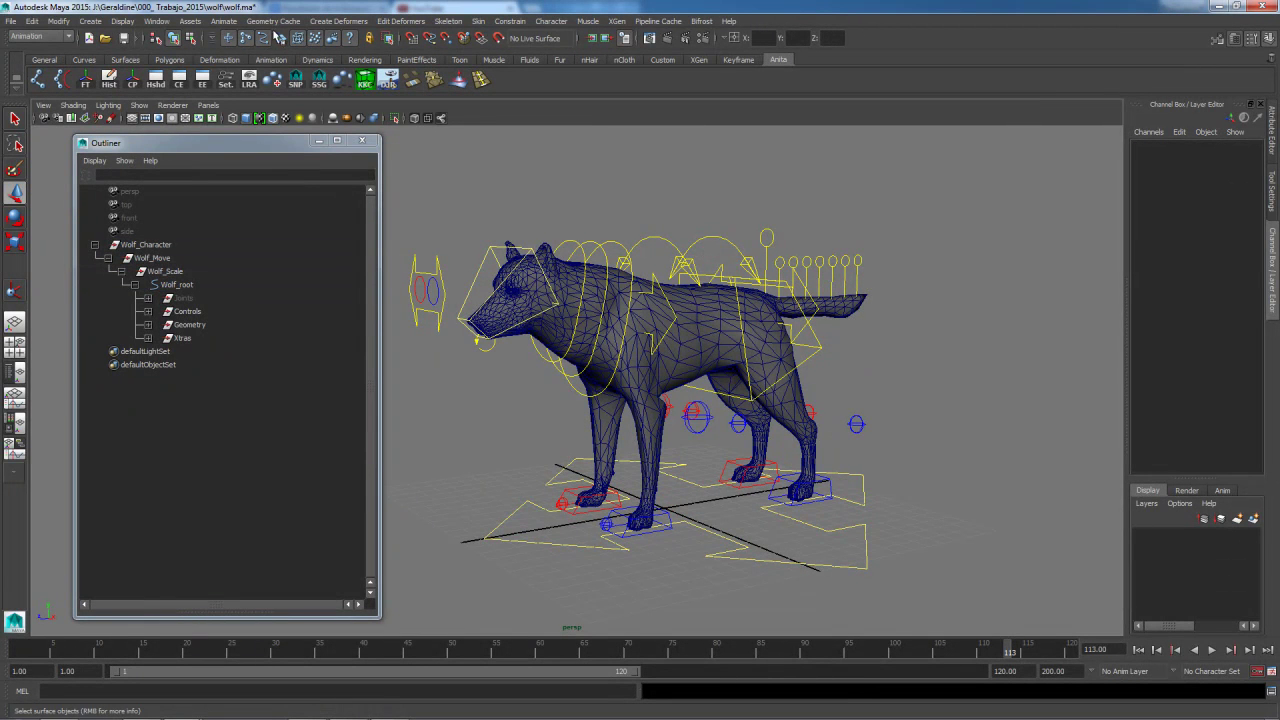
click(698, 348)
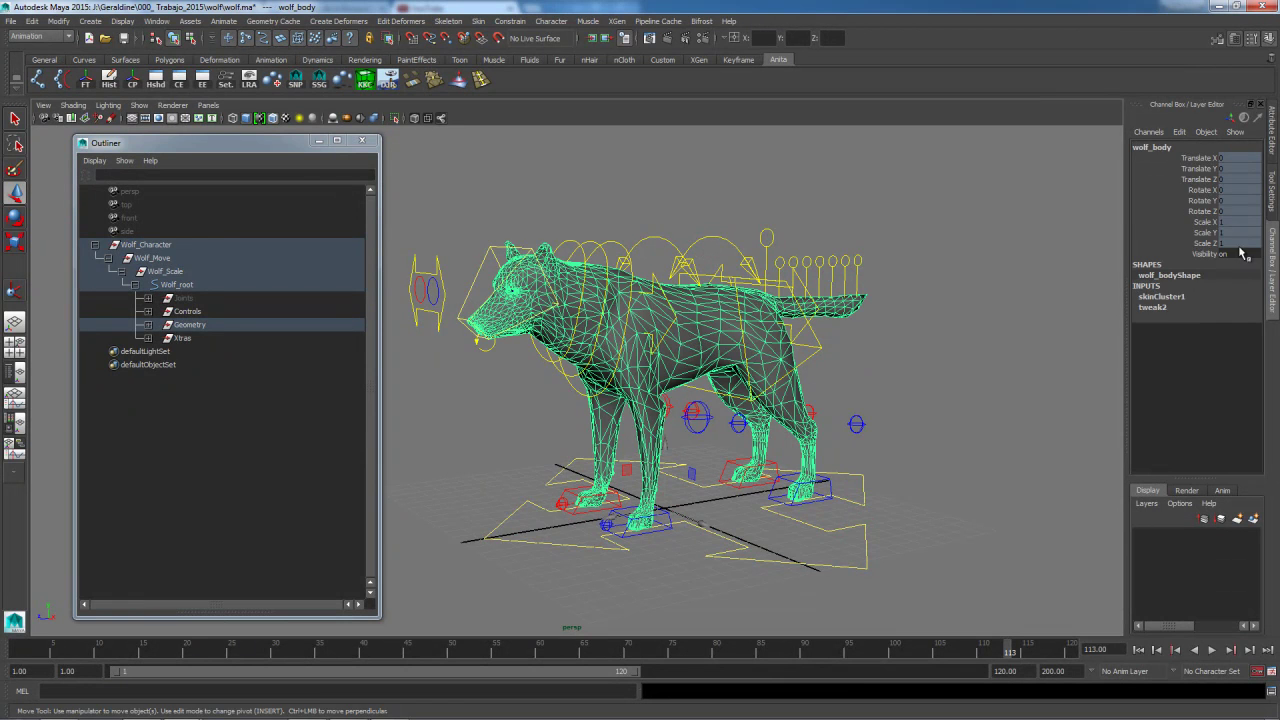
click(1275, 156)
click(738, 365)
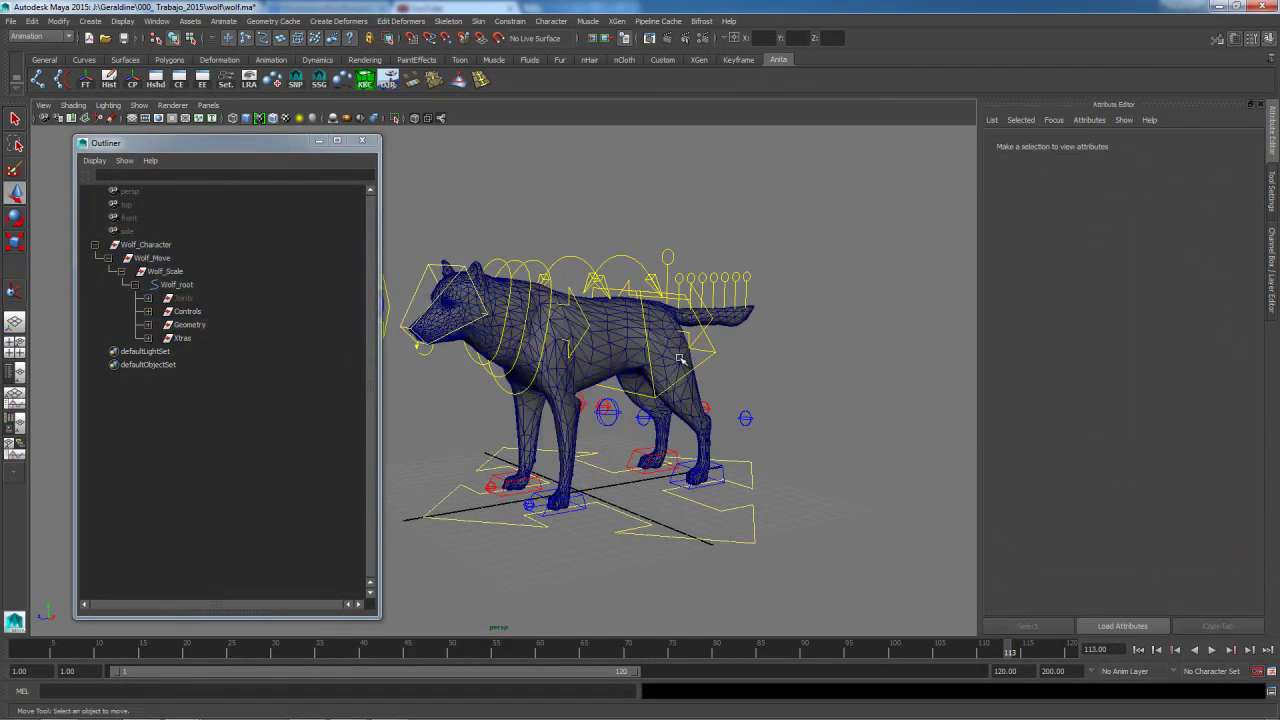
click(611, 338)
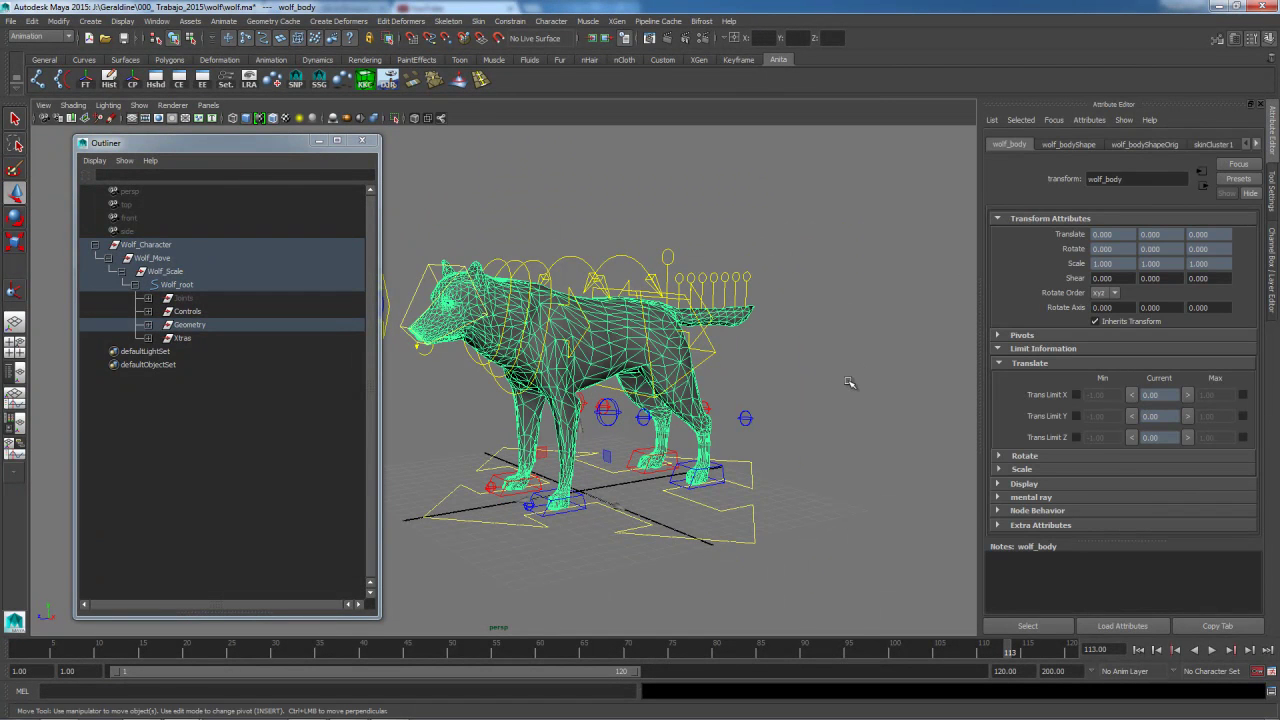
click(1273, 290)
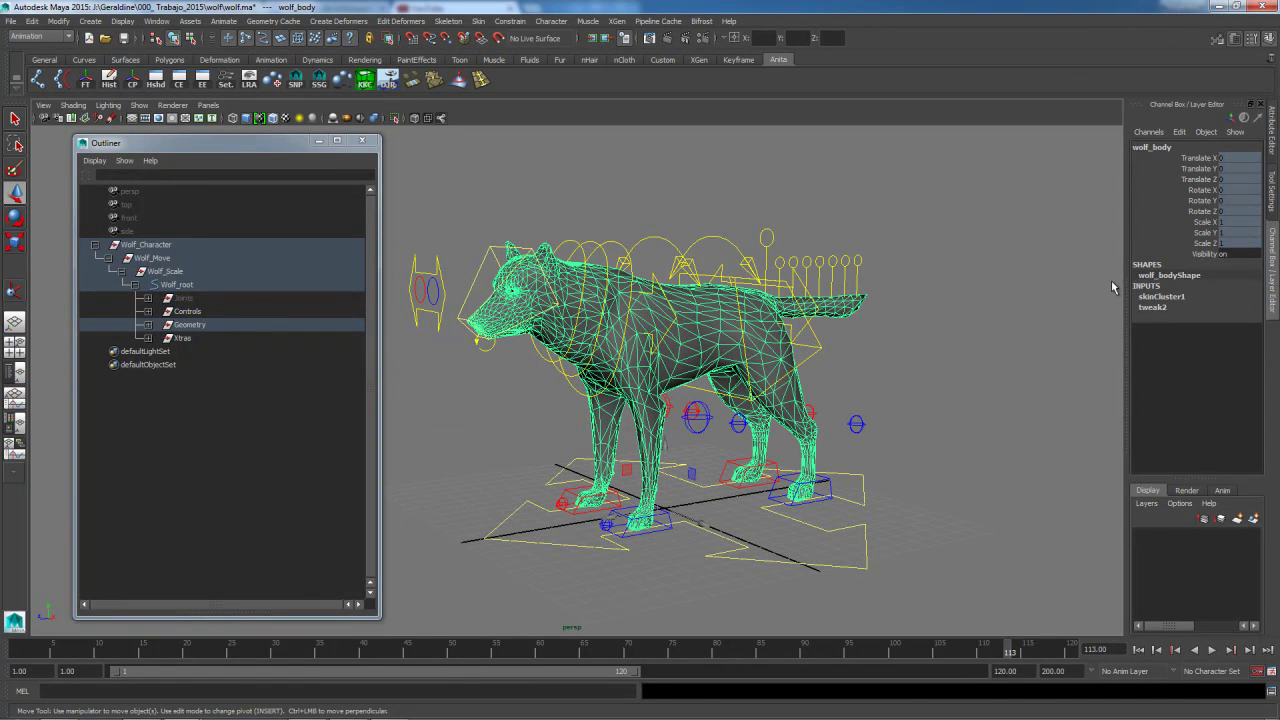
click(1273, 128)
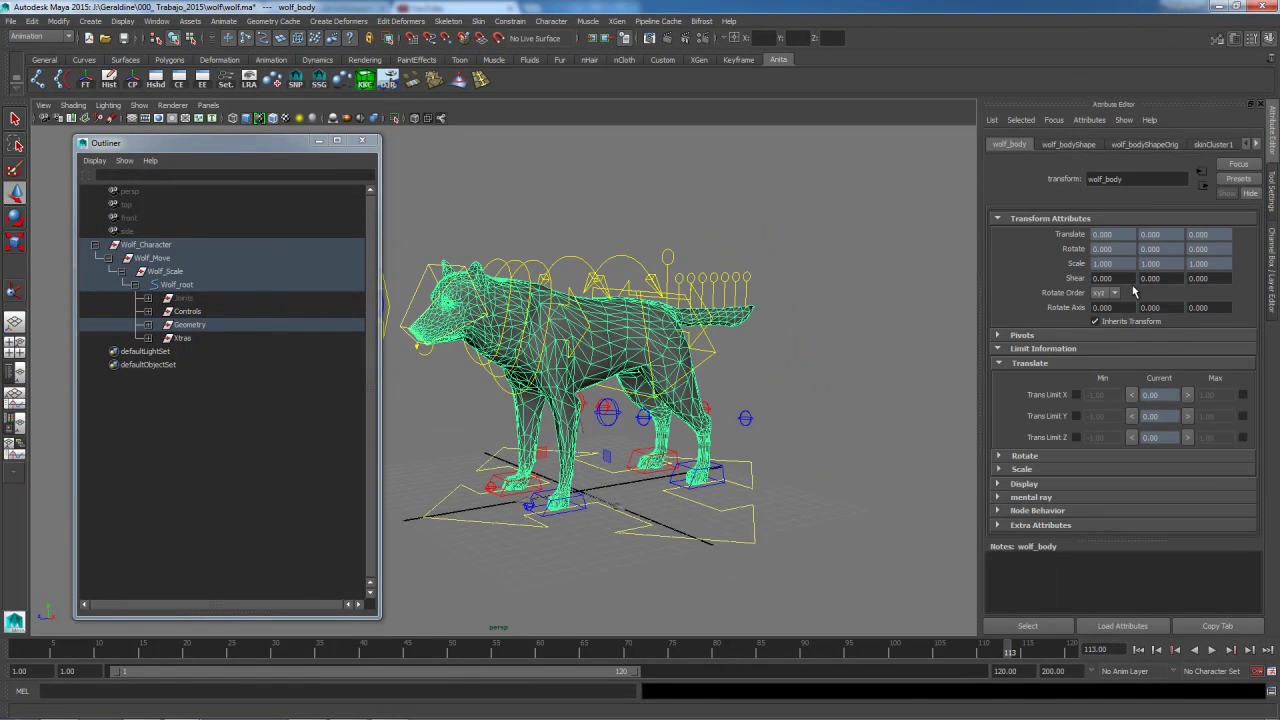
click(1066, 145)
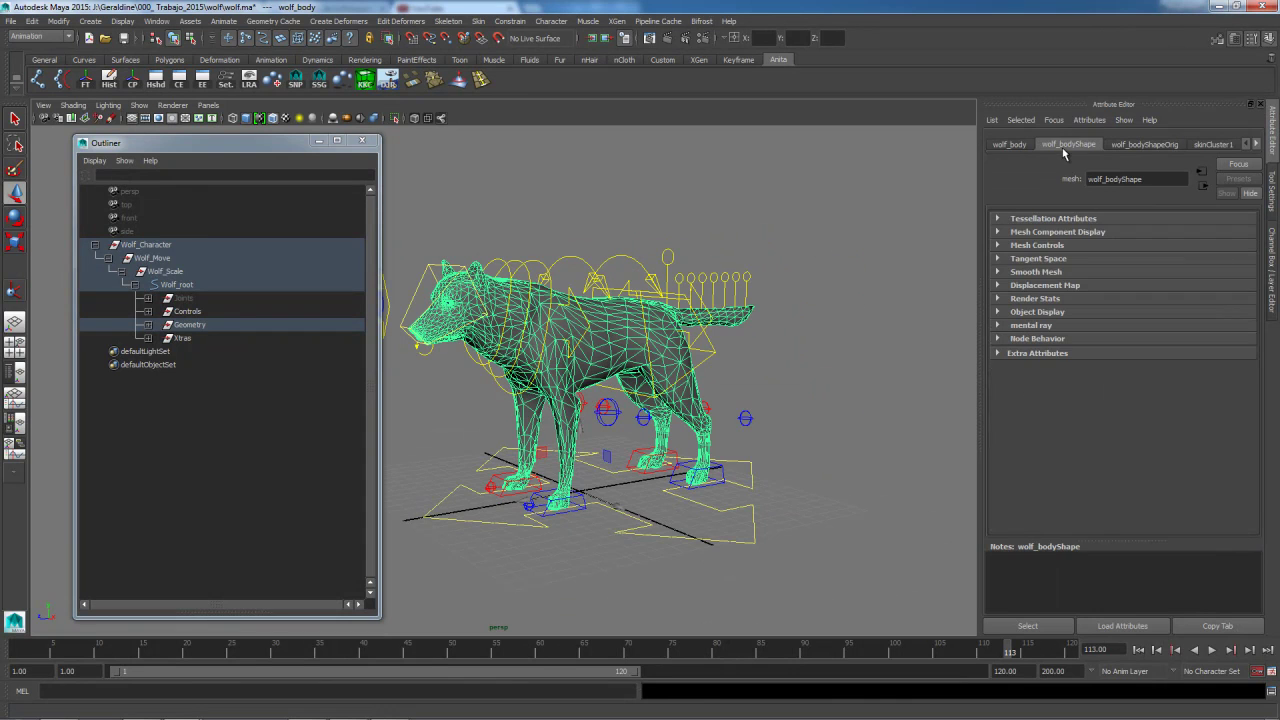
Enable the drawing overrides in wolf_bodyShape's object display settings and set the display type to Reference
click(1038, 312)
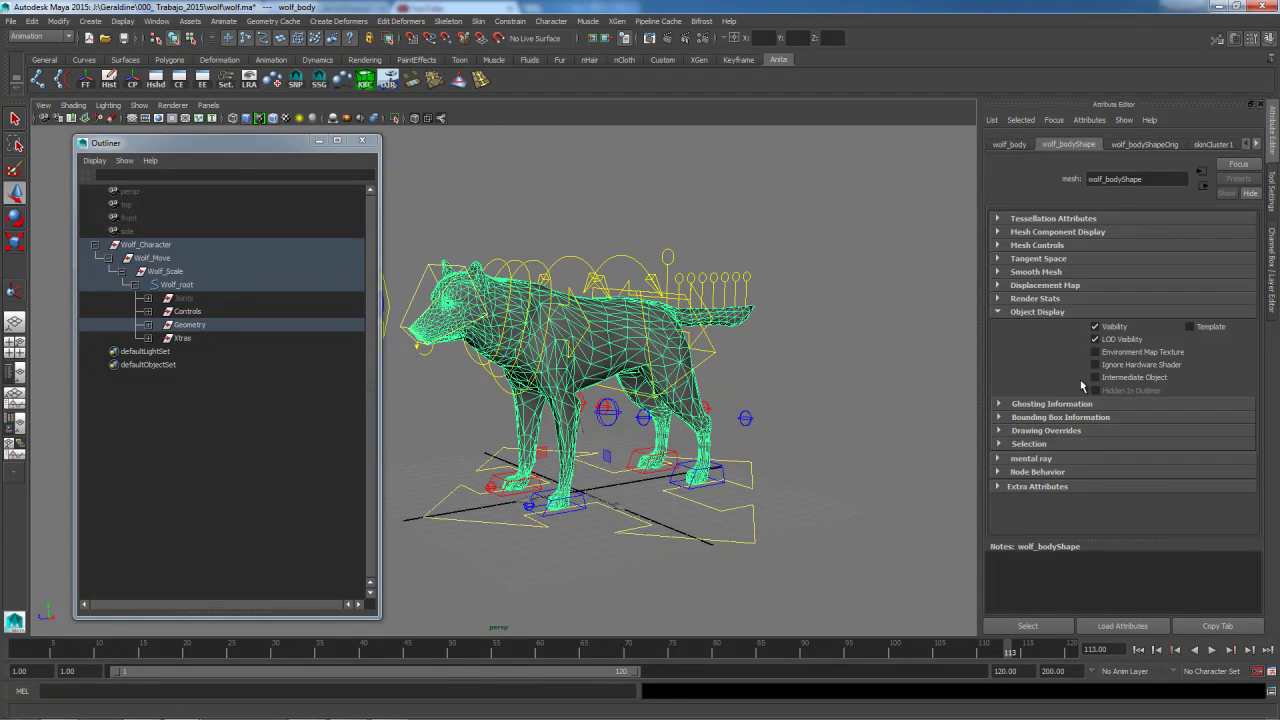
click(1046, 431)
click(1097, 445)
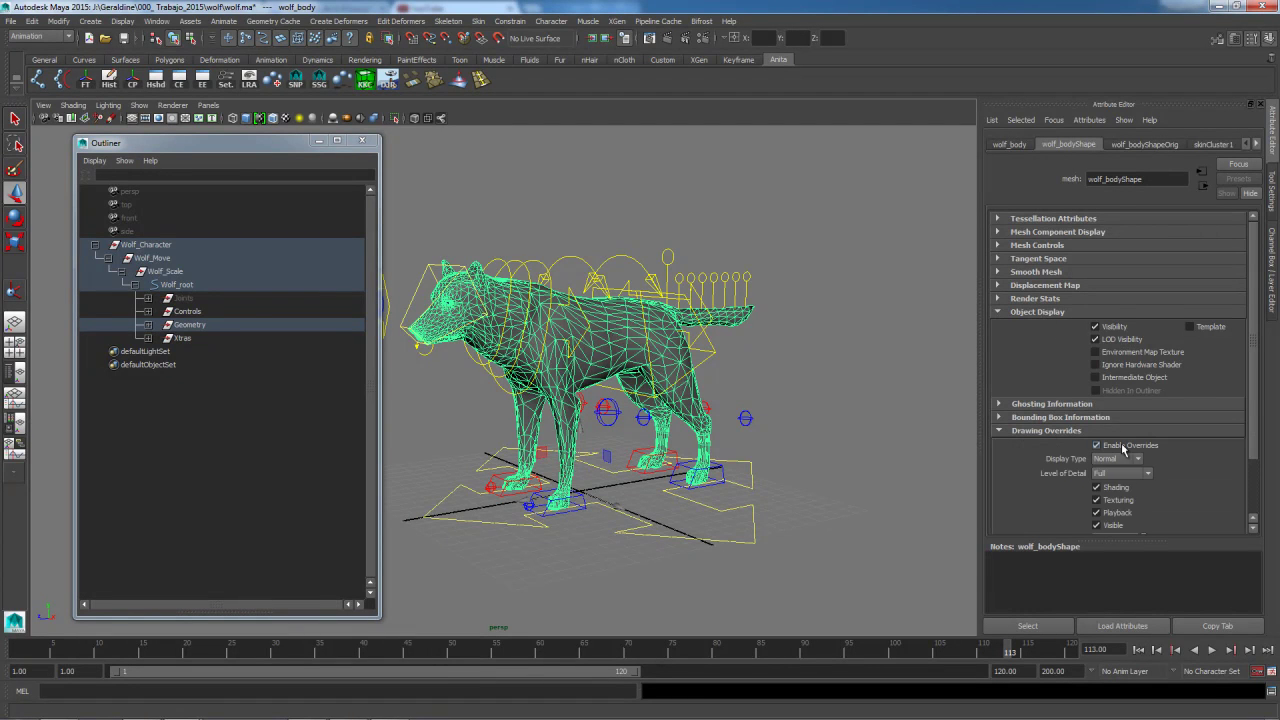
scroll(1100, 404, down, 2)
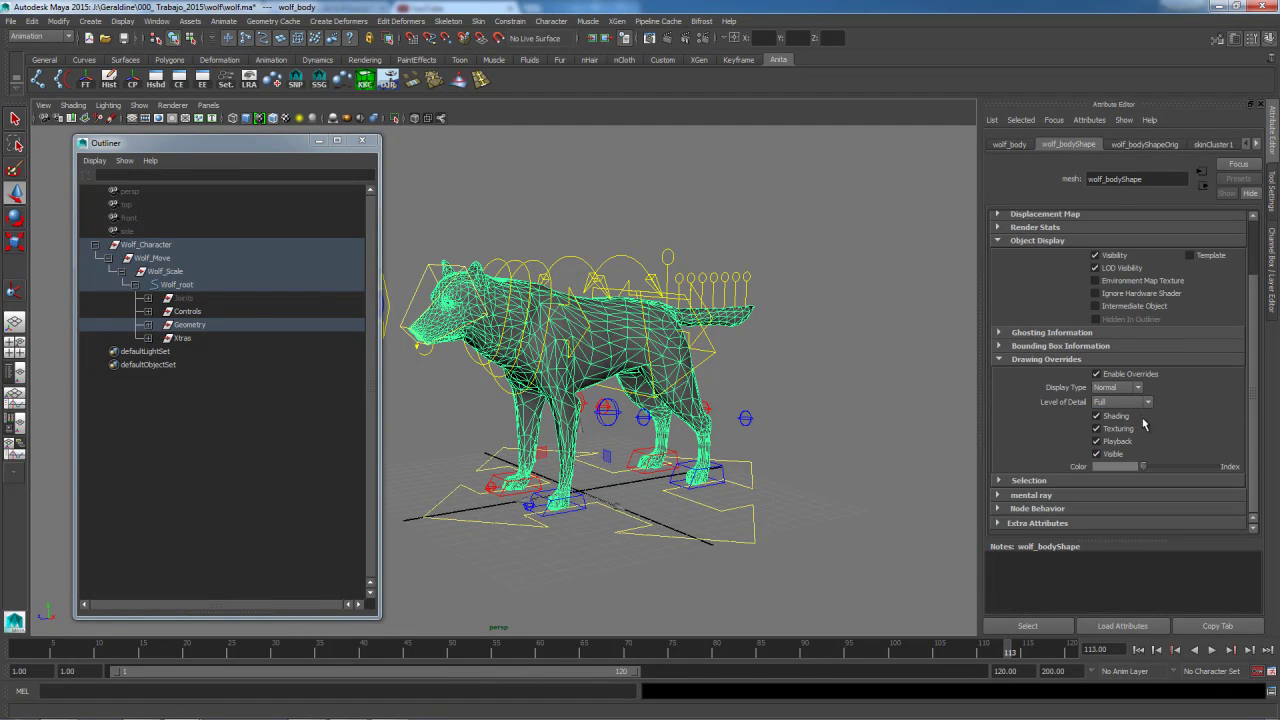
click(1133, 387)
click(1108, 414)
Try selecting the wolf's body mesh in the viewport and clear the selection again
click(829, 337)
click(650, 344)
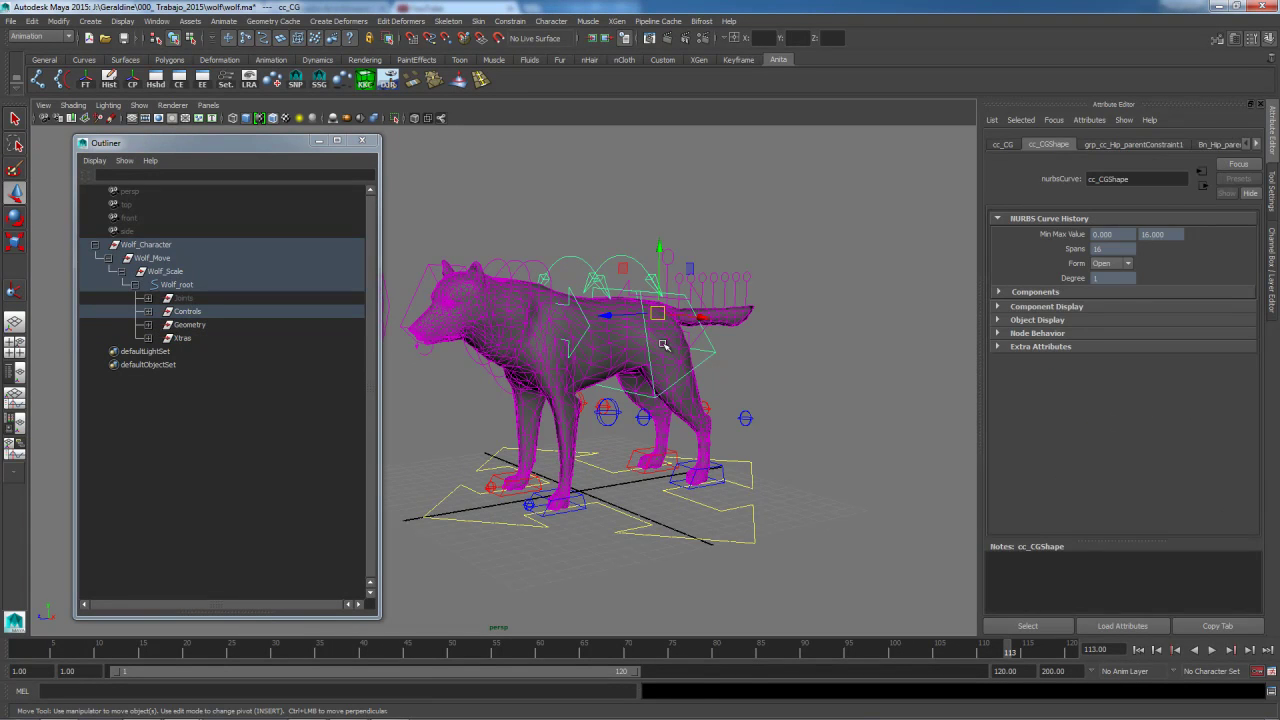
click(754, 354)
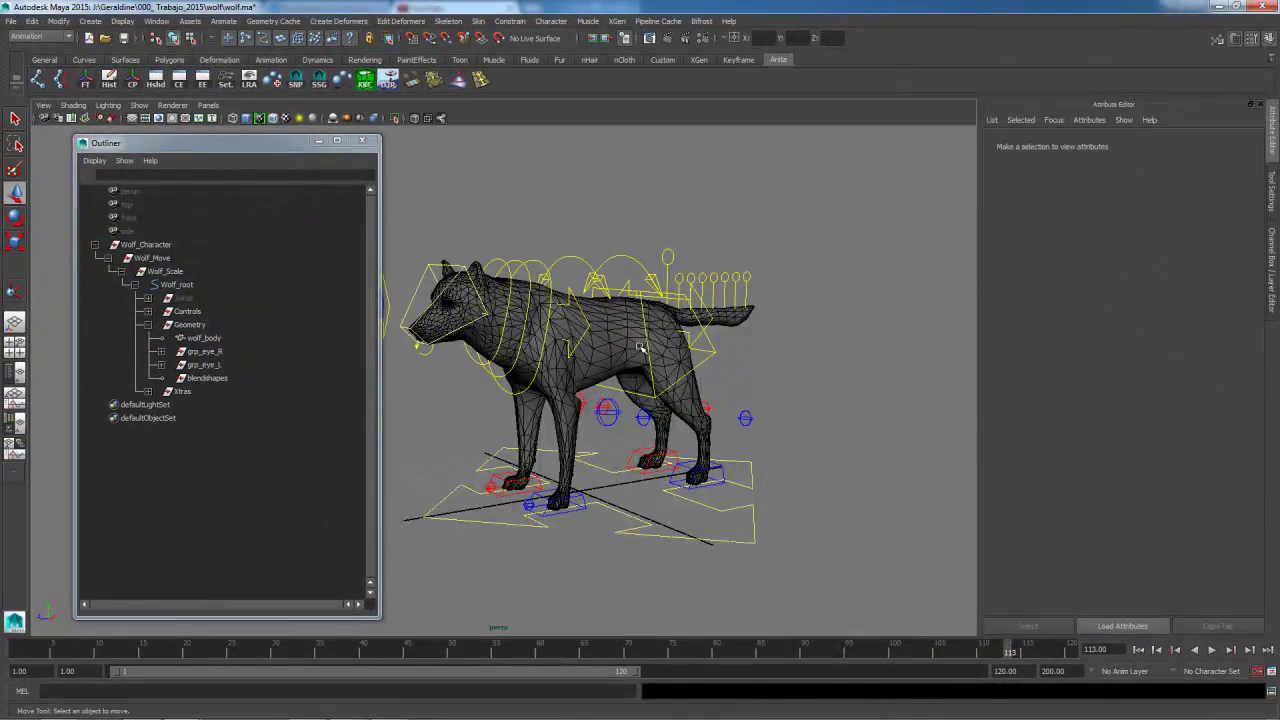
Save the wolf scene
scroll(560, 390, down, 3)
alt+drag(620, 380, 720, 372)
alt+middle_drag(720, 372, 738, 391)
alt+drag(738, 391, 643, 383)
alt+right_drag(643, 383, 826, 474)
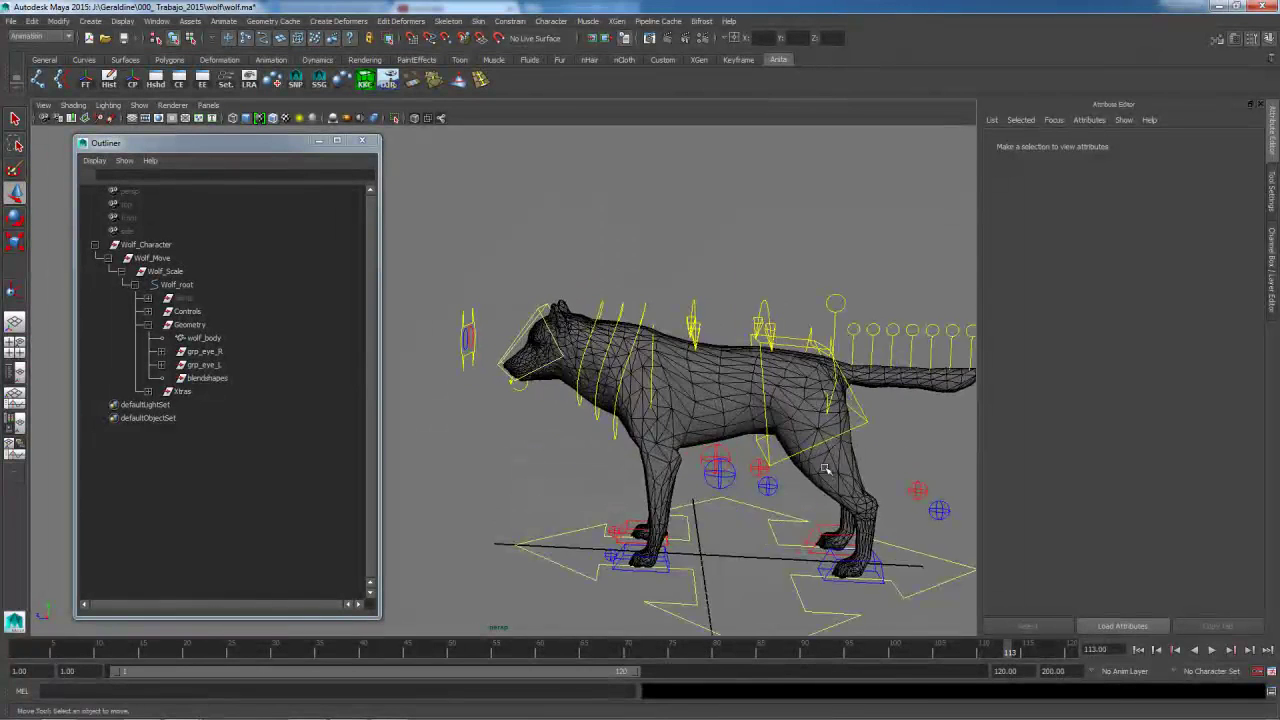
alt+middle_drag(664, 442, 578, 400)
alt+drag(578, 400, 712, 412)
click(123, 38)
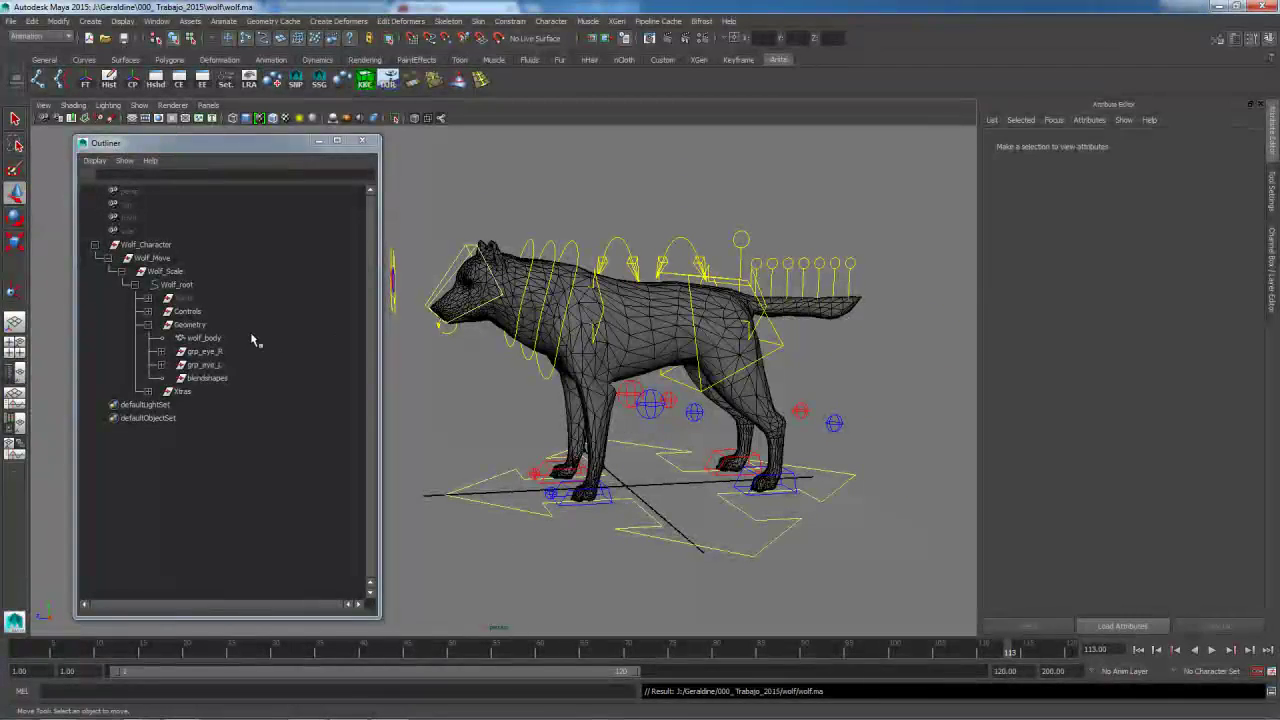
Examine the channels of the Joints group, move the Outliner aside and clear the selection
click(215, 299)
click(1276, 252)
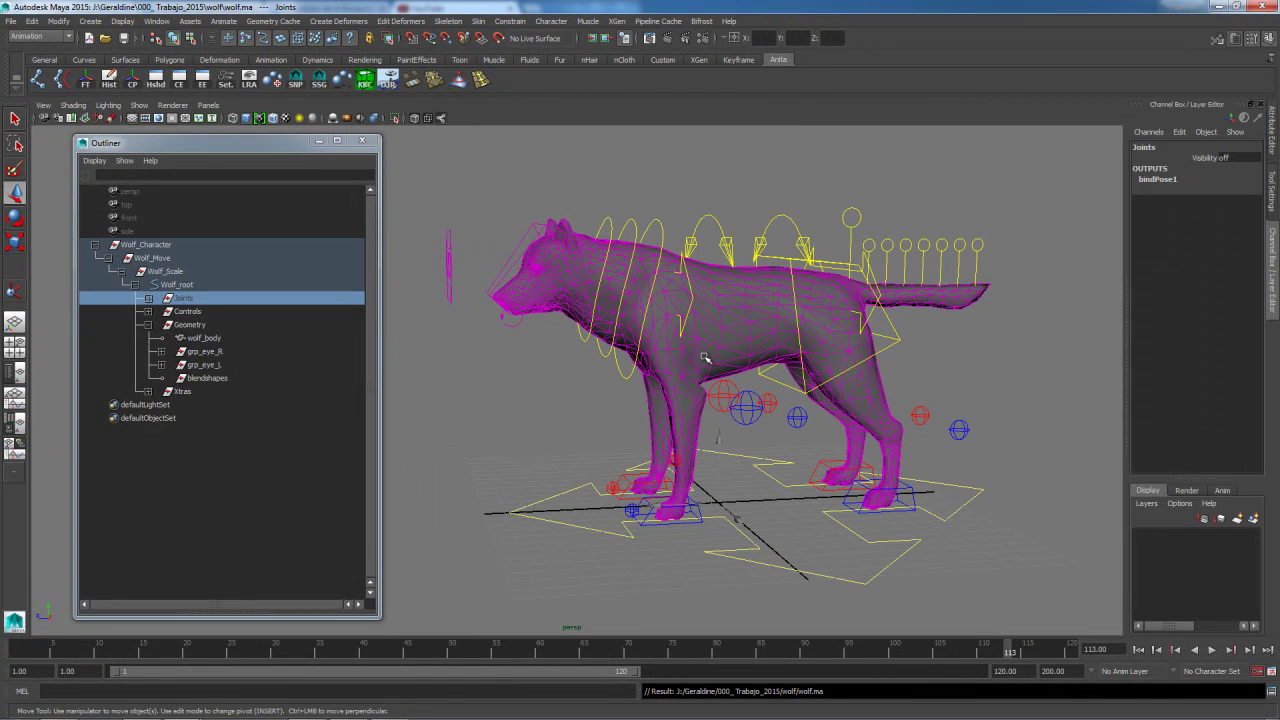
scroll(590, 385, down, 2)
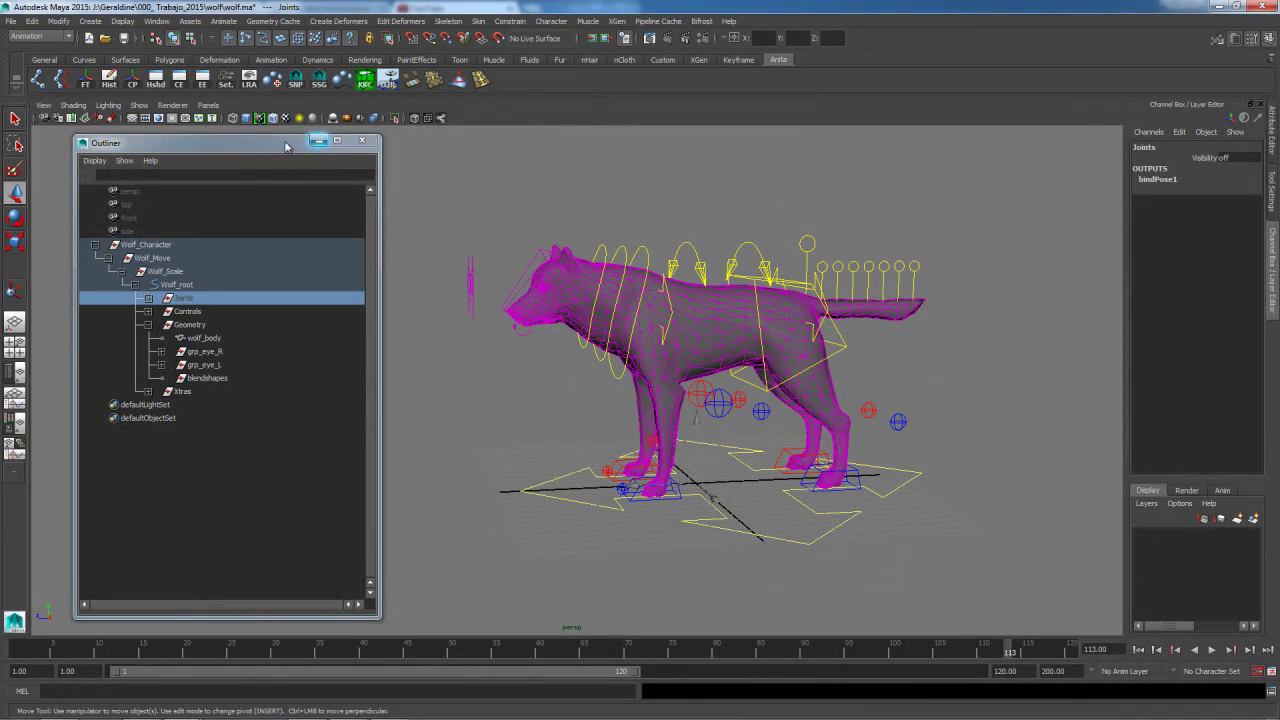
drag(284, 146, 252, 150)
click(426, 234)
alt+drag(434, 262, 529, 363)
Test posing the wolf with its body, tail and head controls, undoing each change
click(719, 286)
mouse_move(739, 226)
mouse_down()
mouse_move(737, 245)
mouse_move(737, 229)
mouse_up()
key(ctrl+z)
drag(838, 243, 776, 262)
key(e)
key(ctrl+z)
click(506, 269)
mouse_move(549, 306)
mouse_down()
mouse_move(560, 284)
mouse_move(526, 288)
mouse_move(536, 310)
mouse_up()
key(ctrl+z)
Clear the selection and save the scene
click(650, 204)
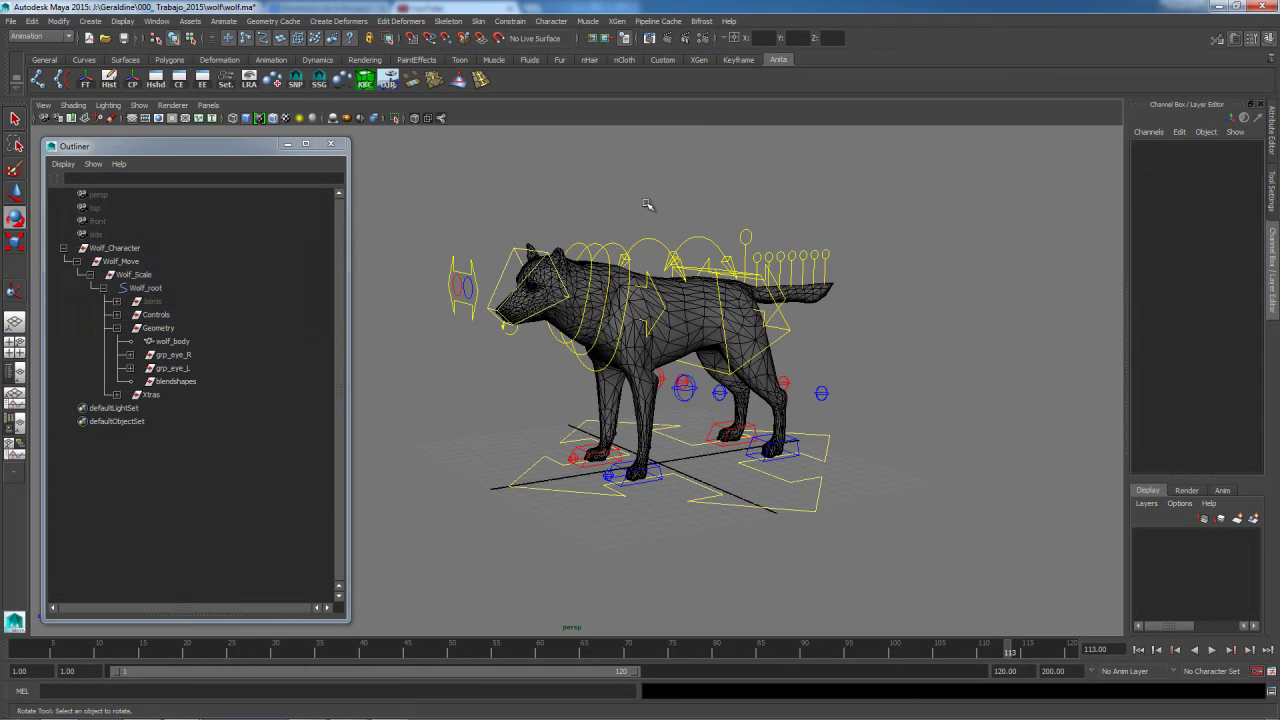
key(ctrl+s)
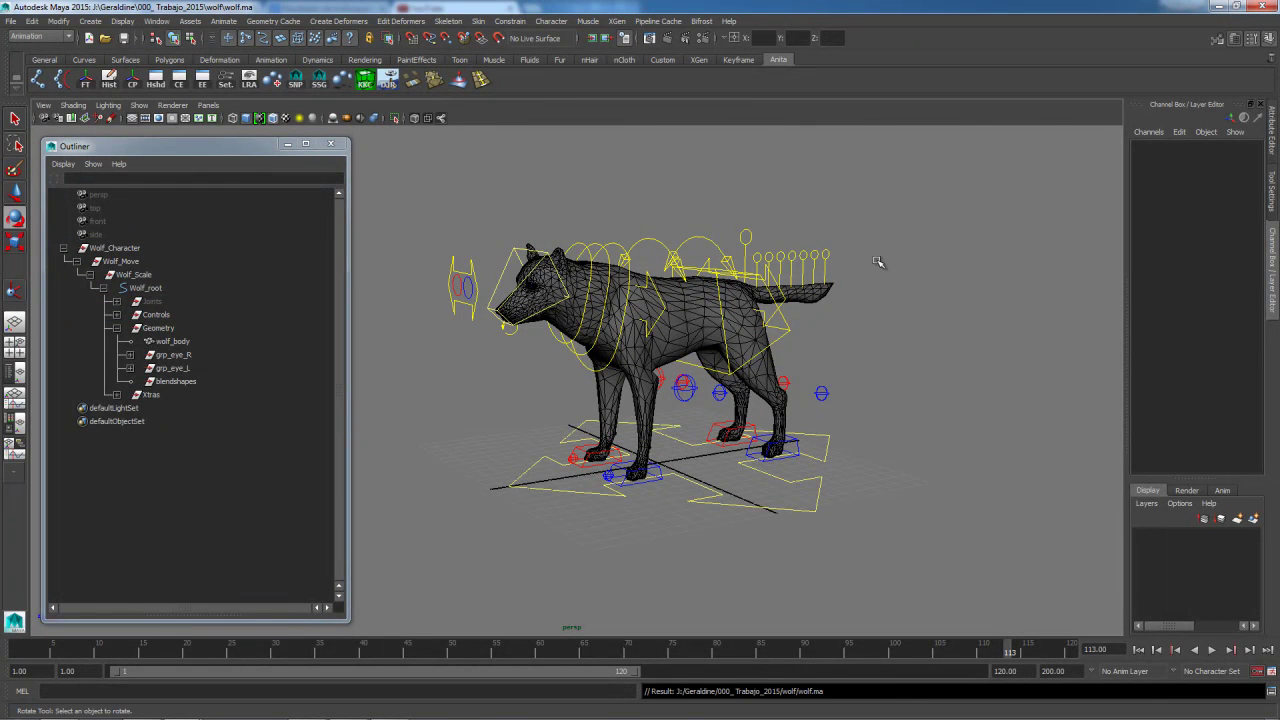